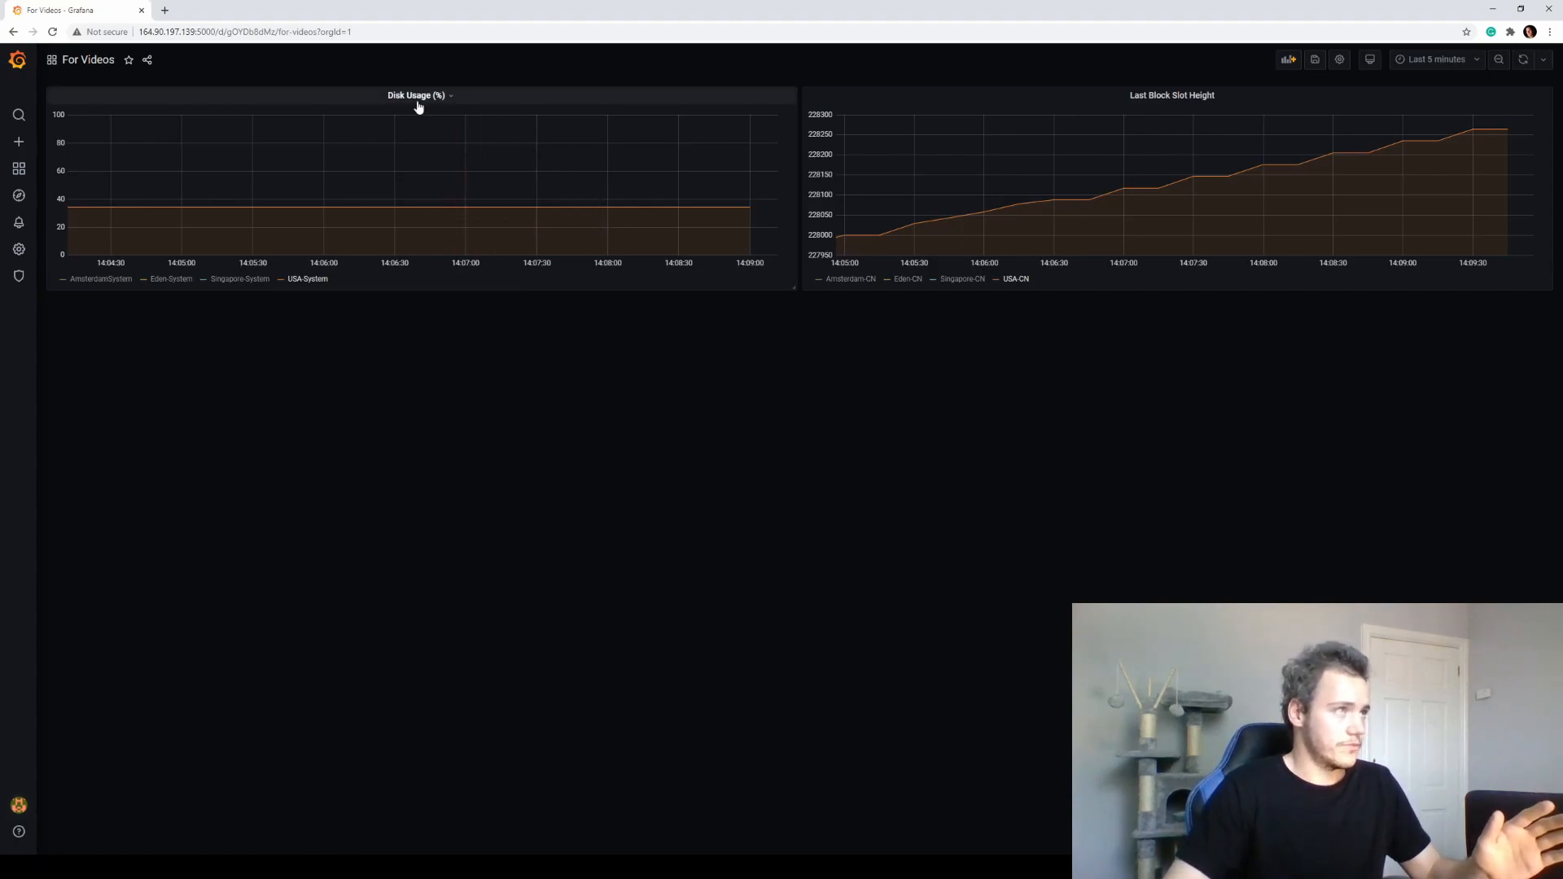
# Step: Look over the existing alert rules and notification channels in the alerting section, ending on the notification channels
pyautogui.moveTo(18, 225)
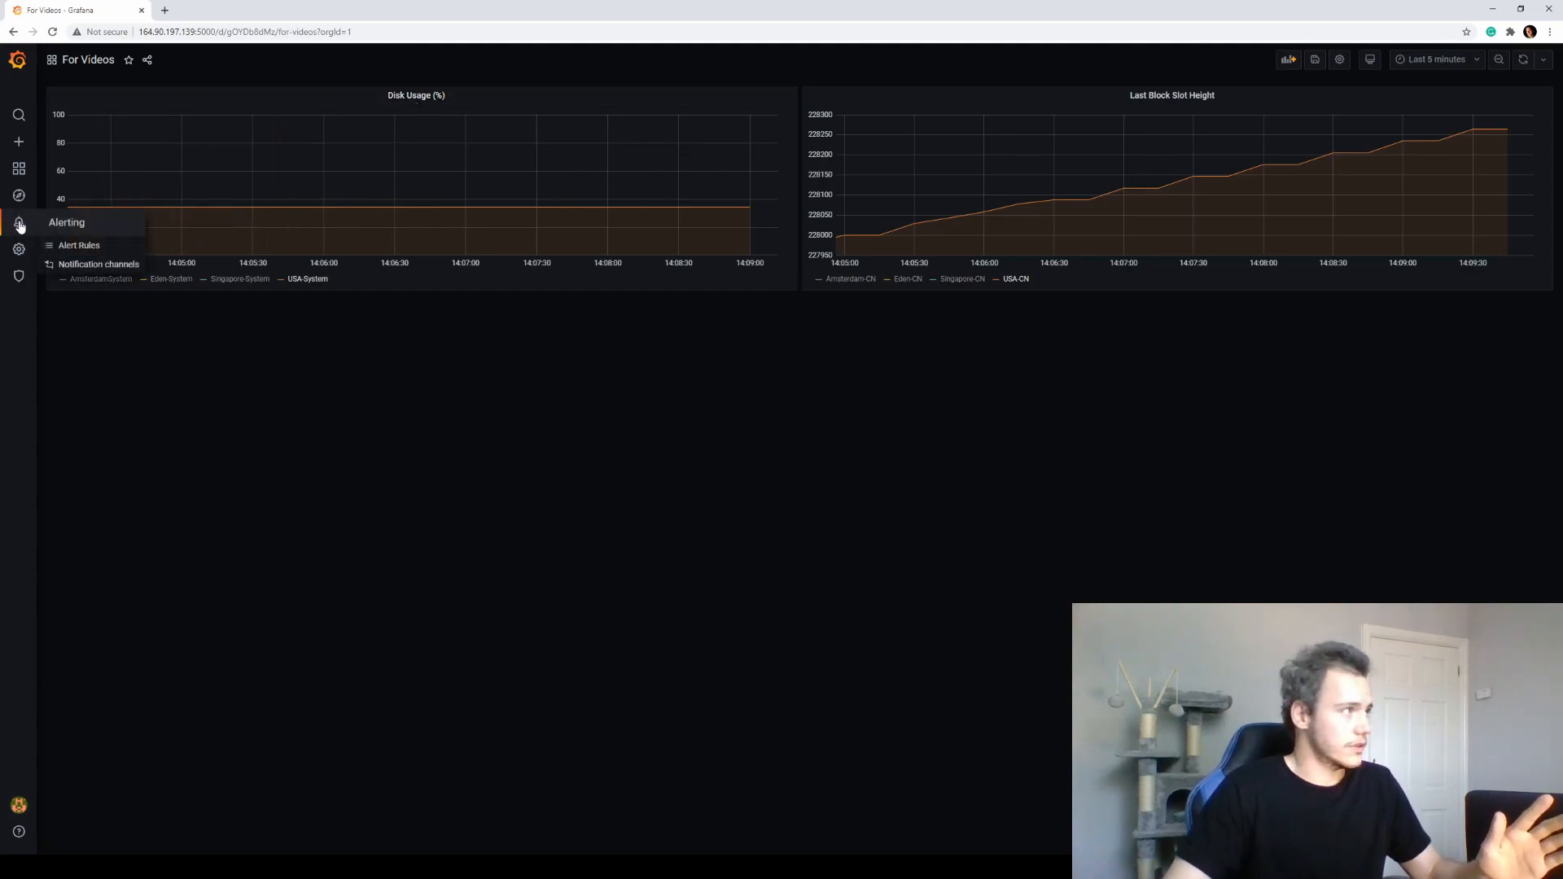
pyautogui.click(96, 267)
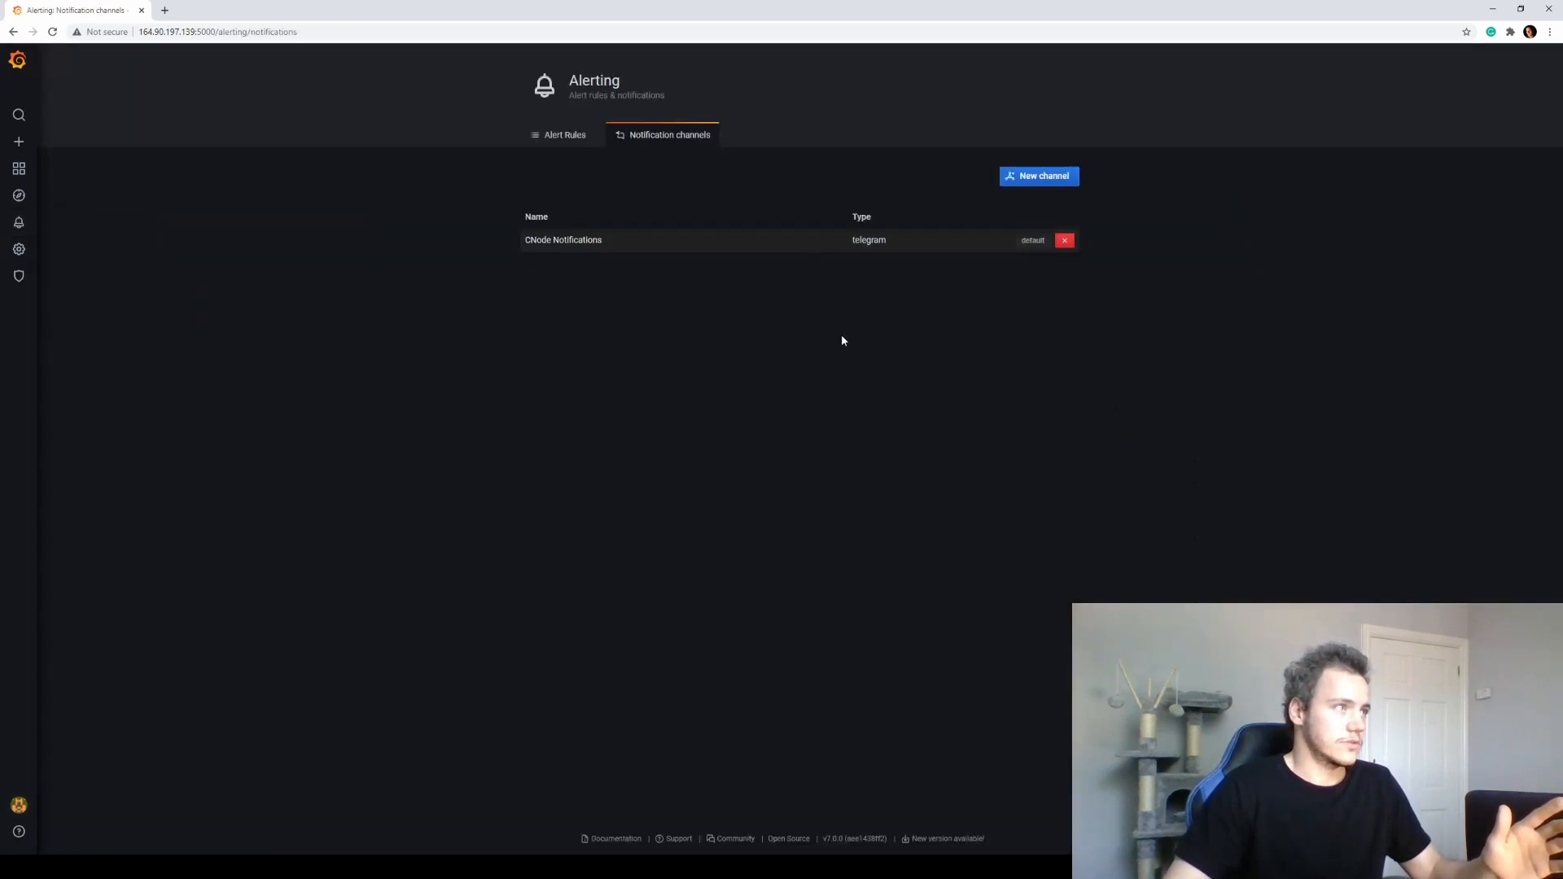
pyautogui.click(560, 140)
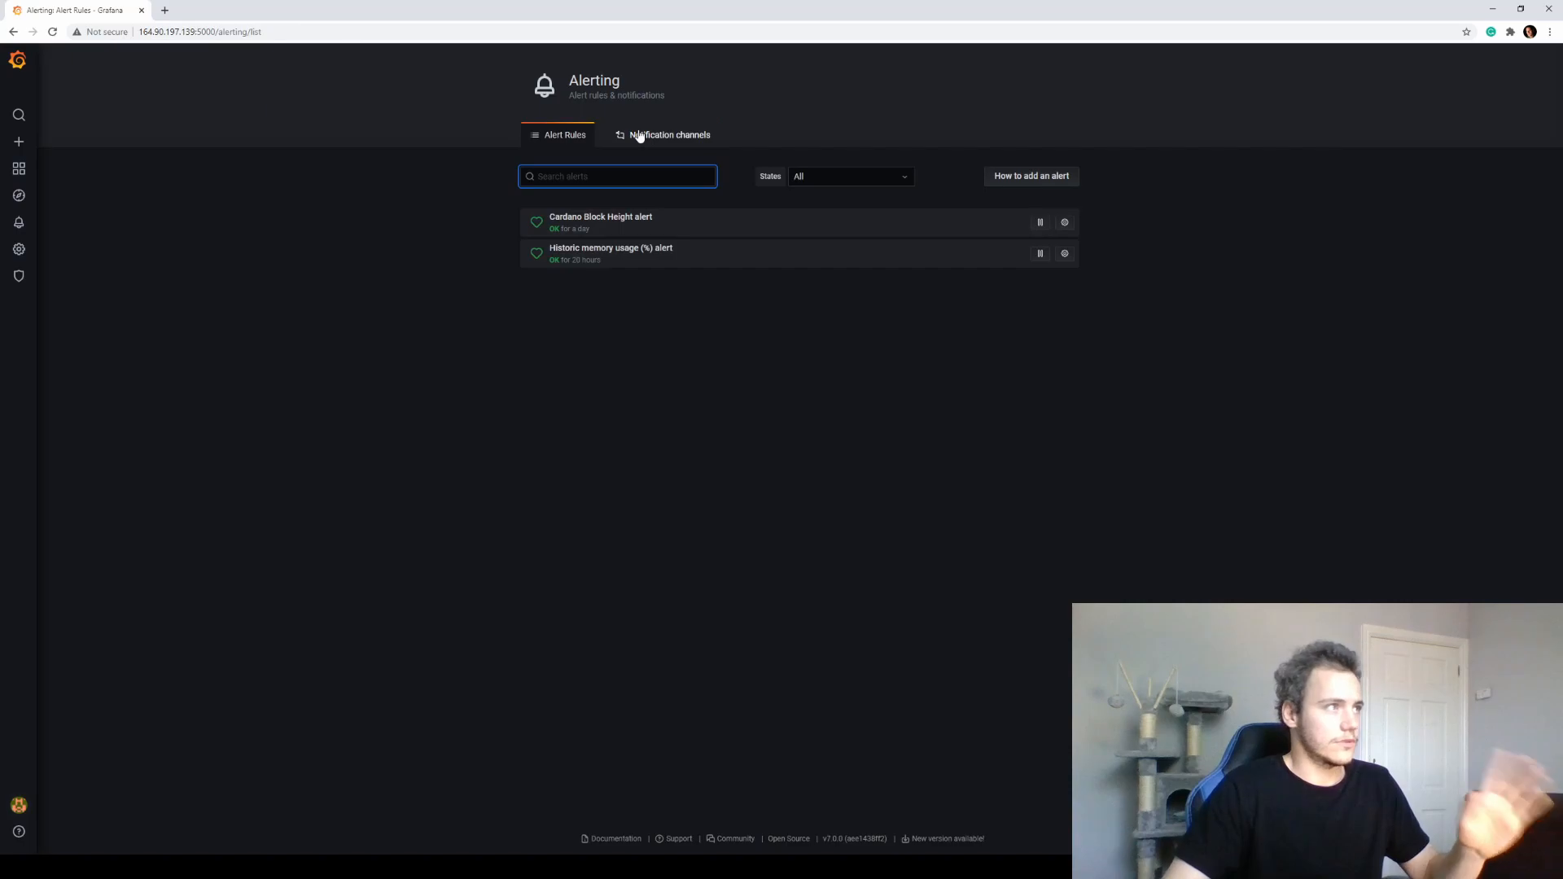
pyautogui.click(640, 137)
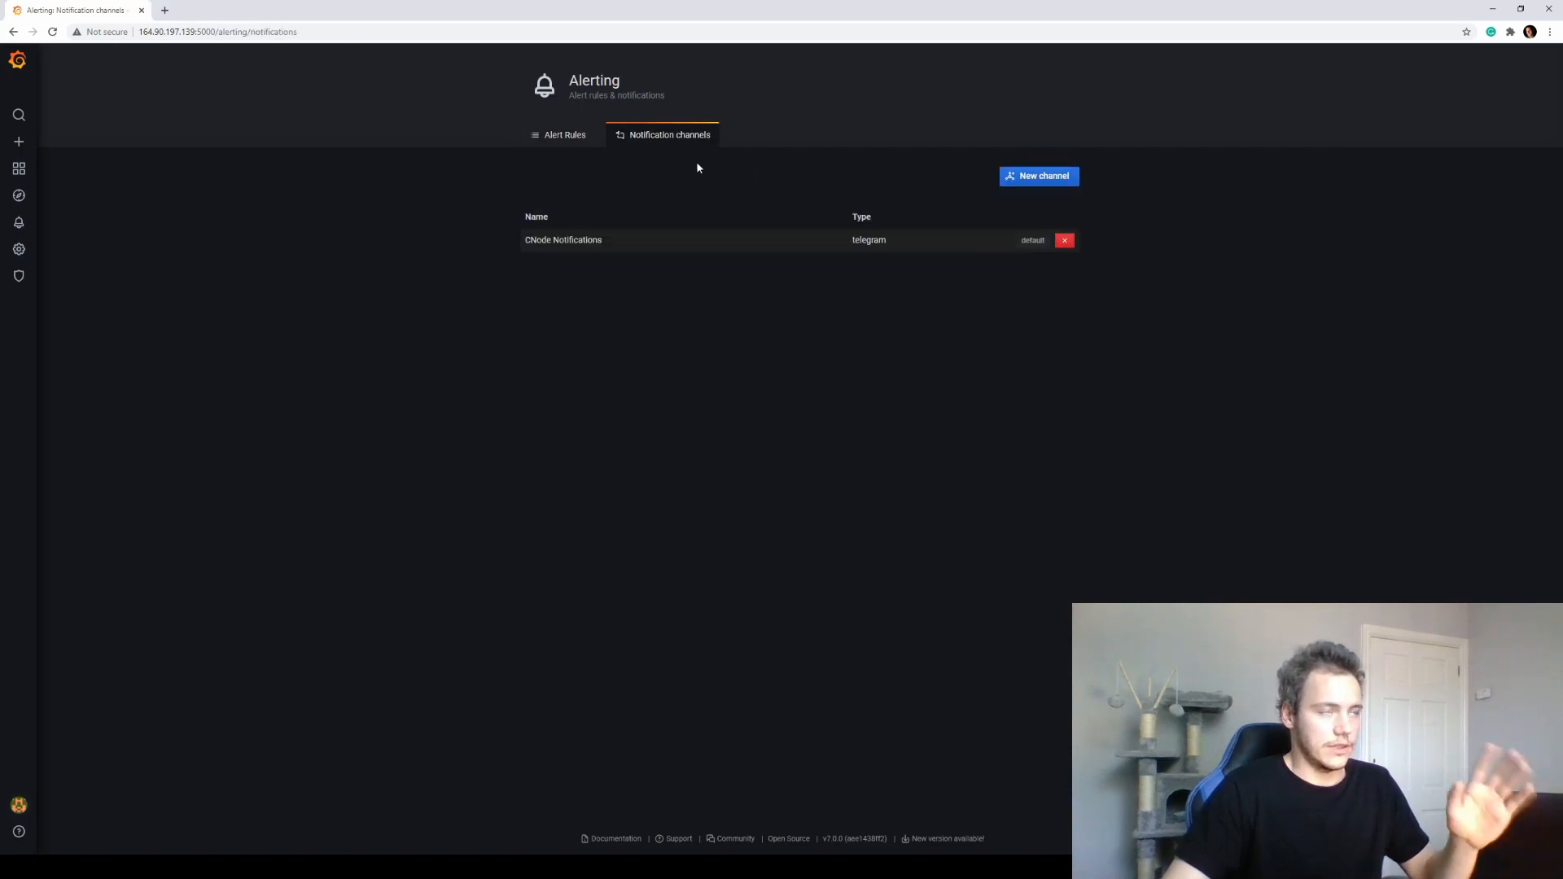
# Step: Start a new notification channel named "Video Test" with the type set to Telegram
pyautogui.click(1022, 179)
pyautogui.click(743, 205)
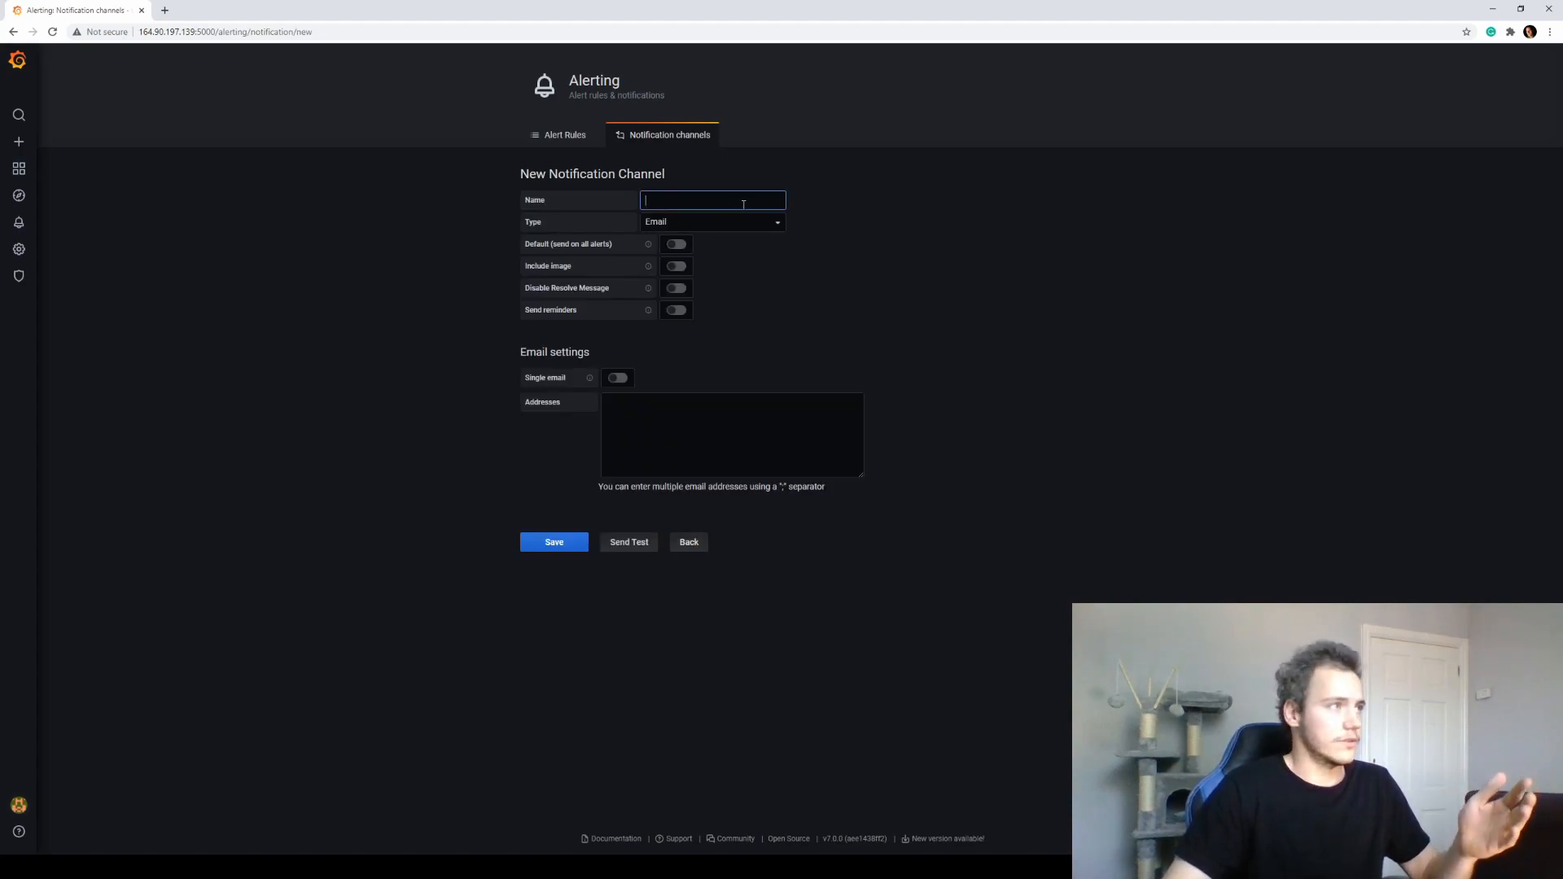
pyautogui.write('Video Test')
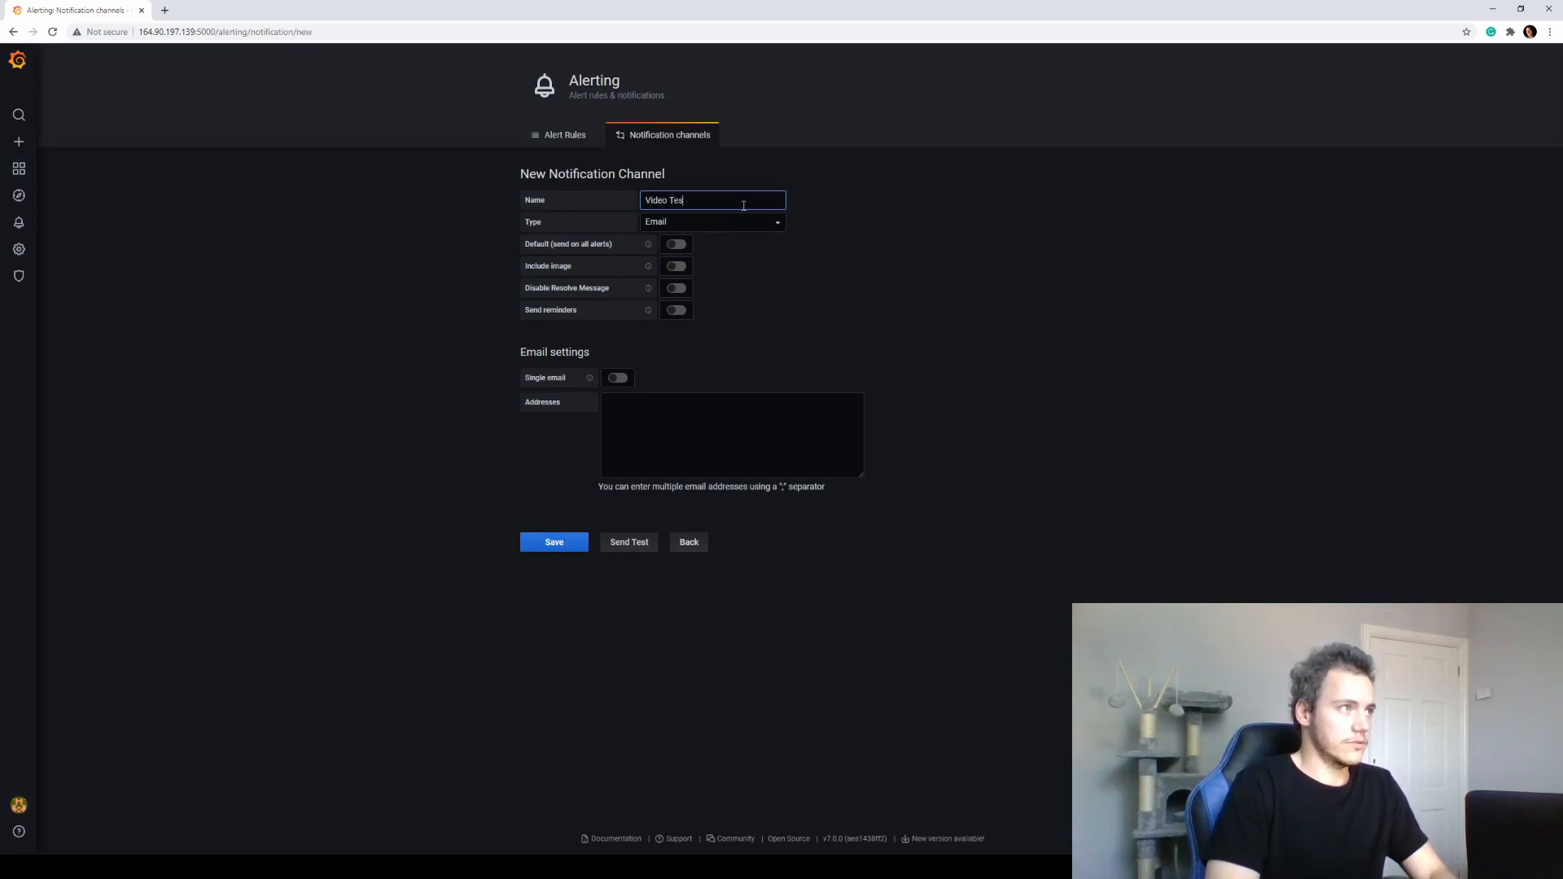
pyautogui.click(801, 261)
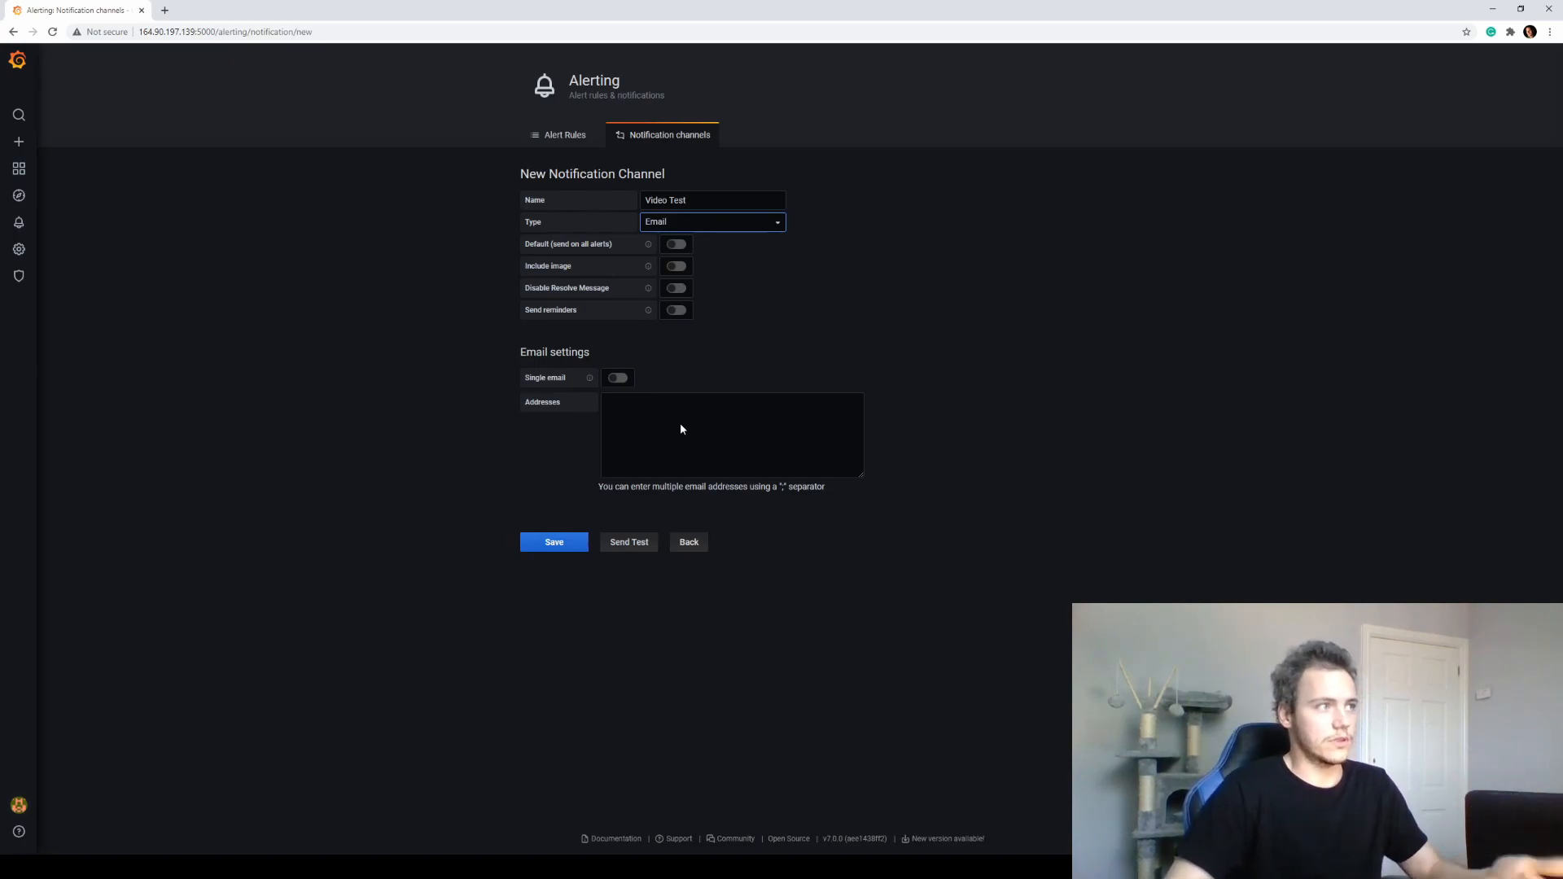
pyautogui.press('t')
pyautogui.click(799, 321)
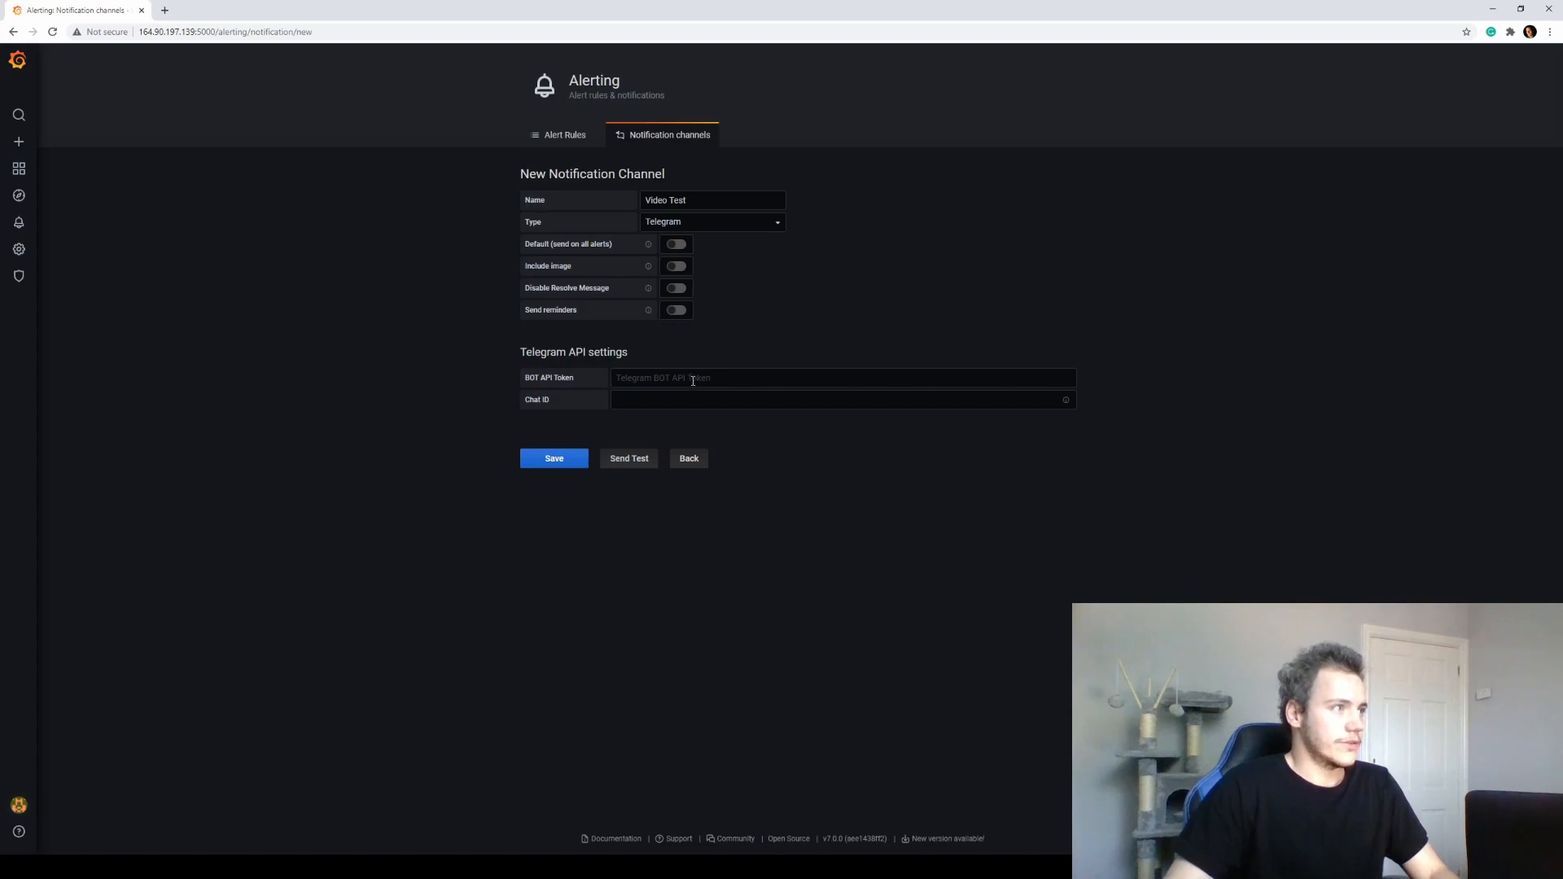
pyautogui.moveTo(651, 316)
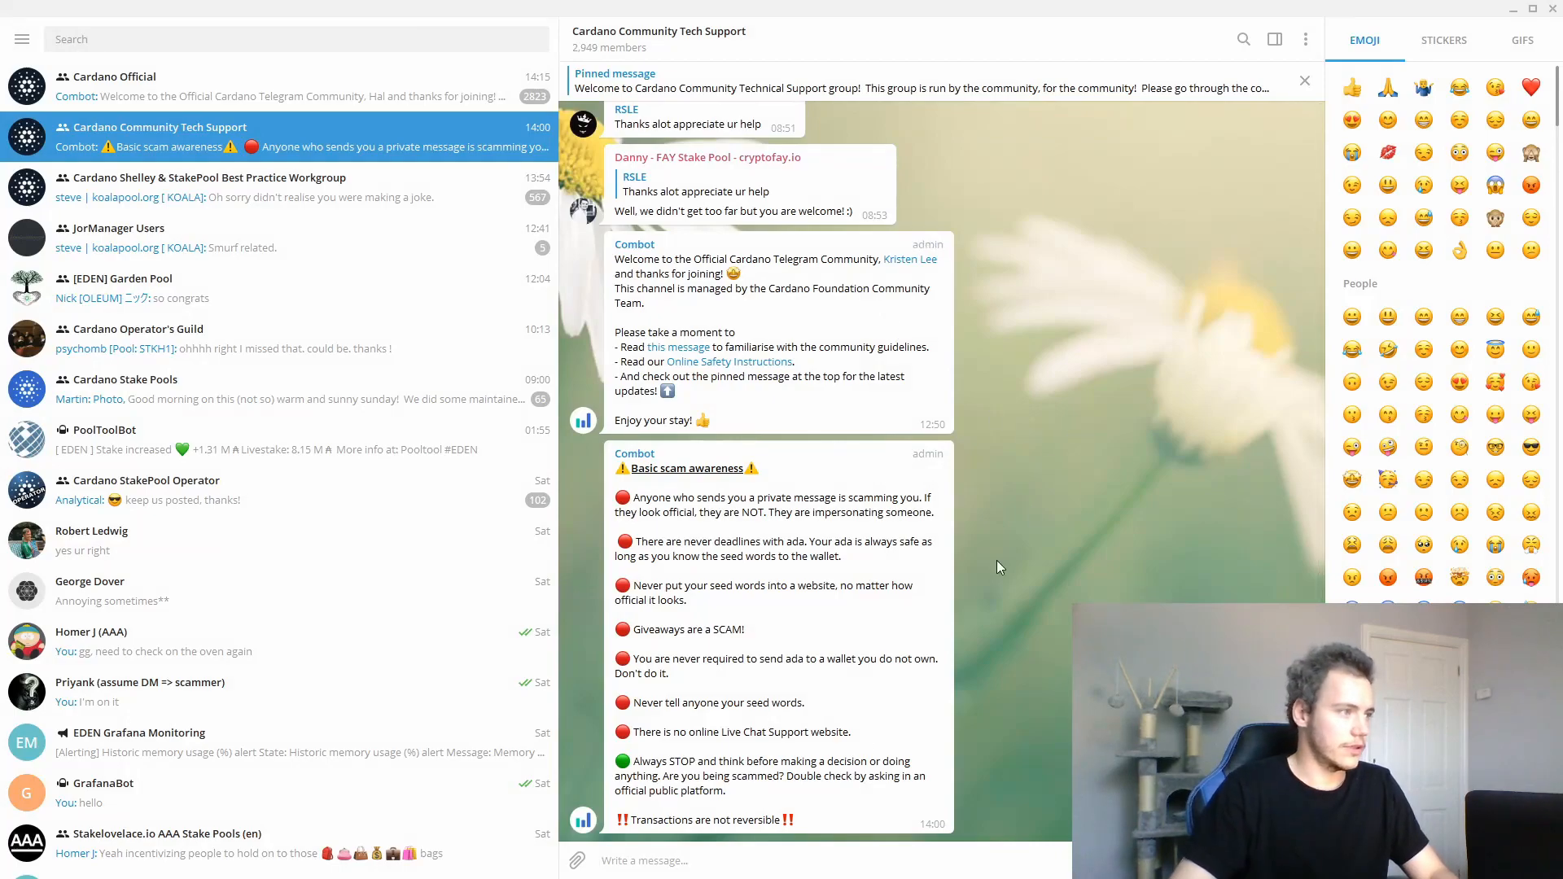
pyautogui.click(23, 38)
pyautogui.click(320, 40)
pyautogui.click(283, 40)
pyautogui.write('@')
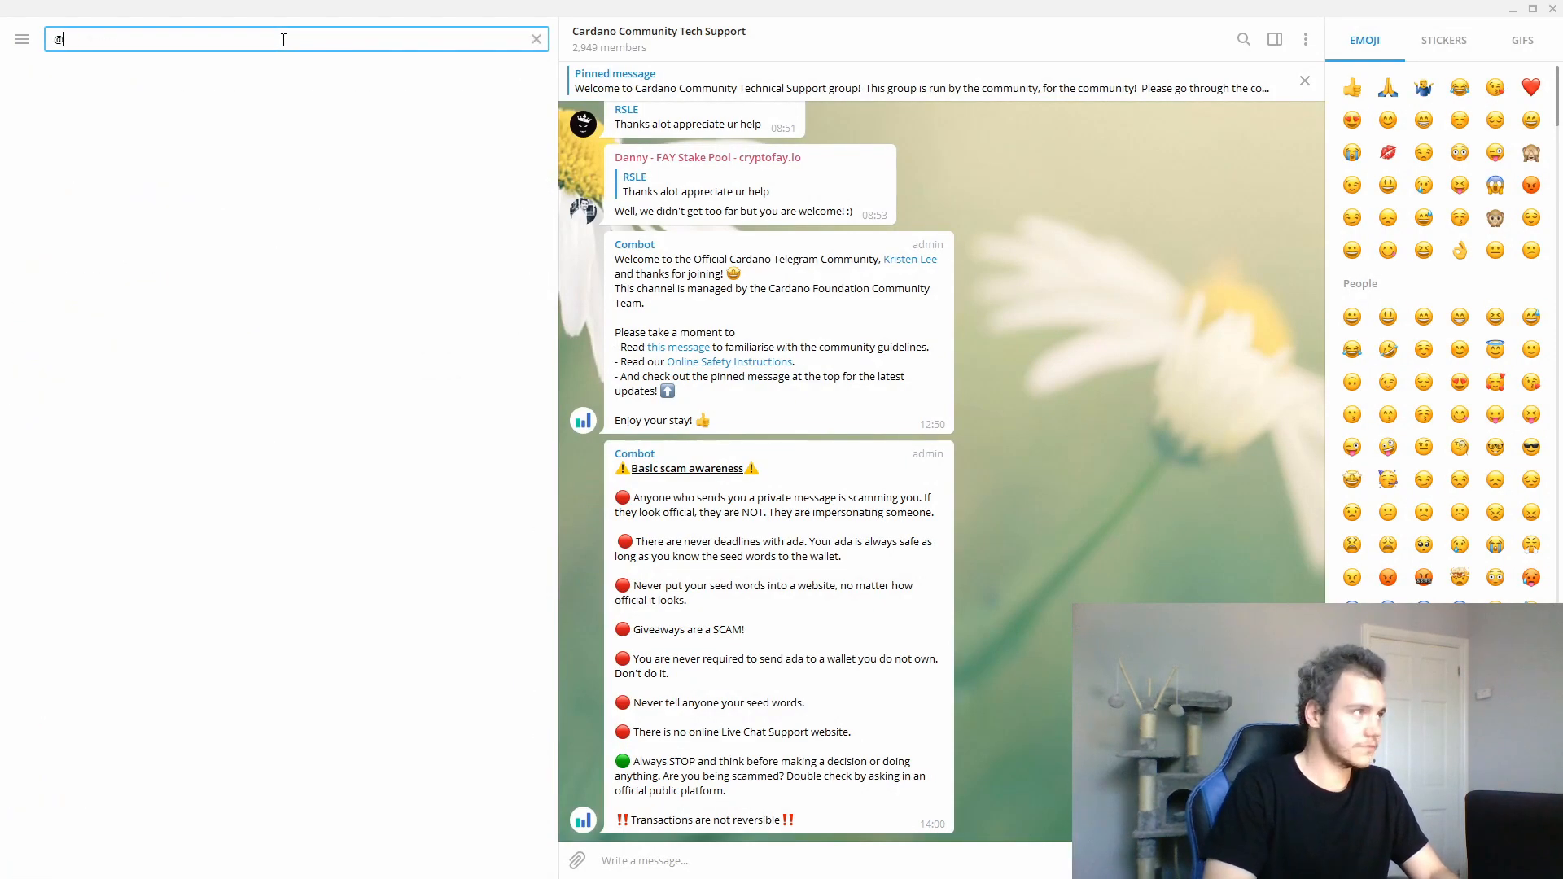
pyautogui.write('FatherBot')
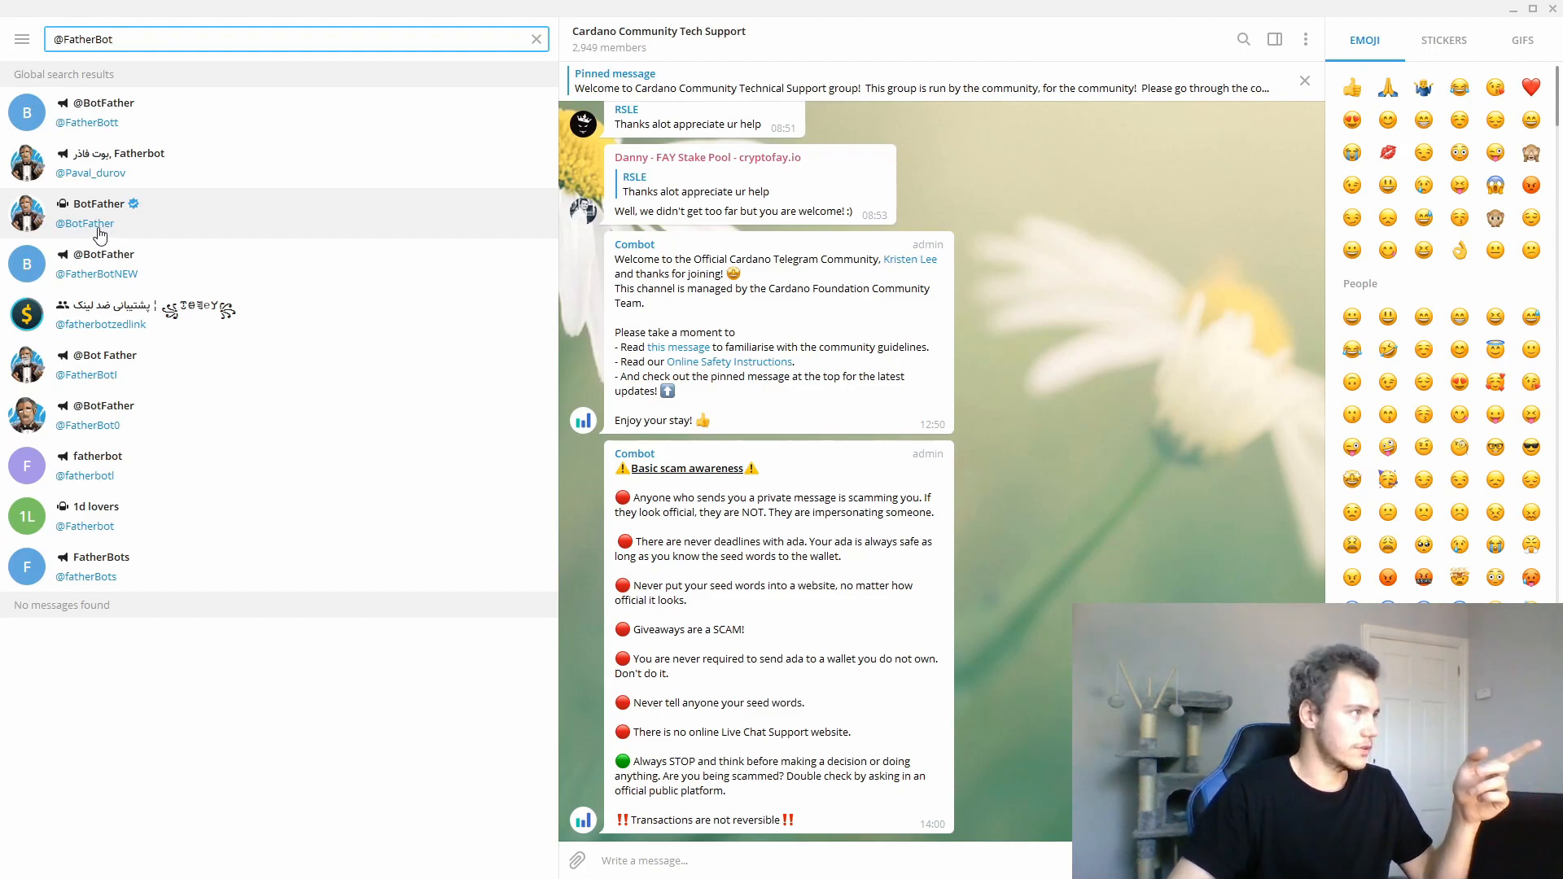
pyautogui.moveTo(114, 39); pyautogui.dragTo(61, 39)
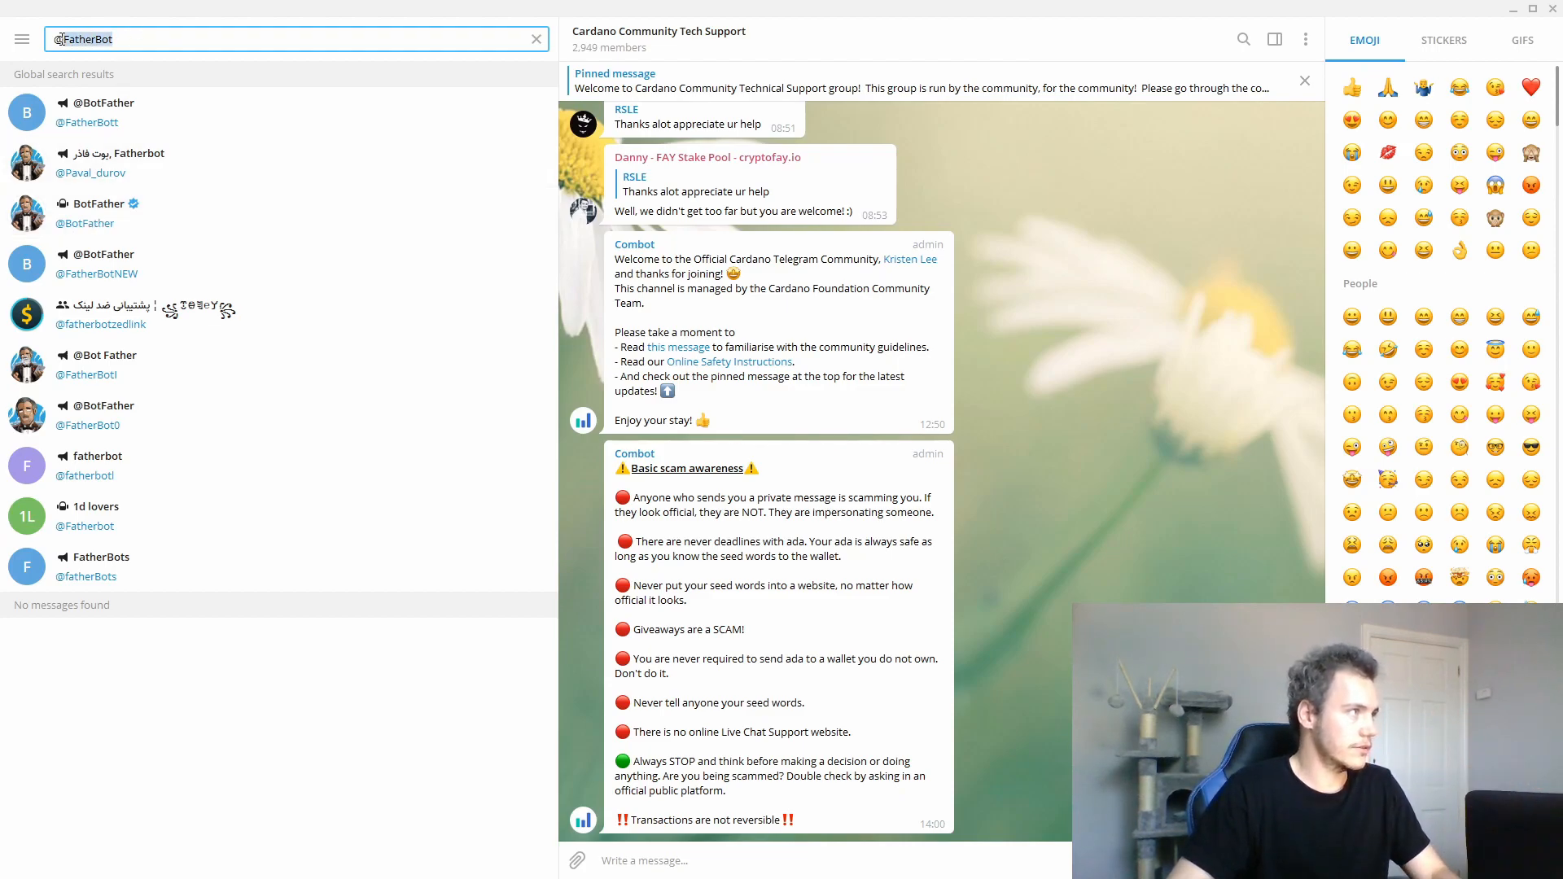
pyautogui.write('BotFG')
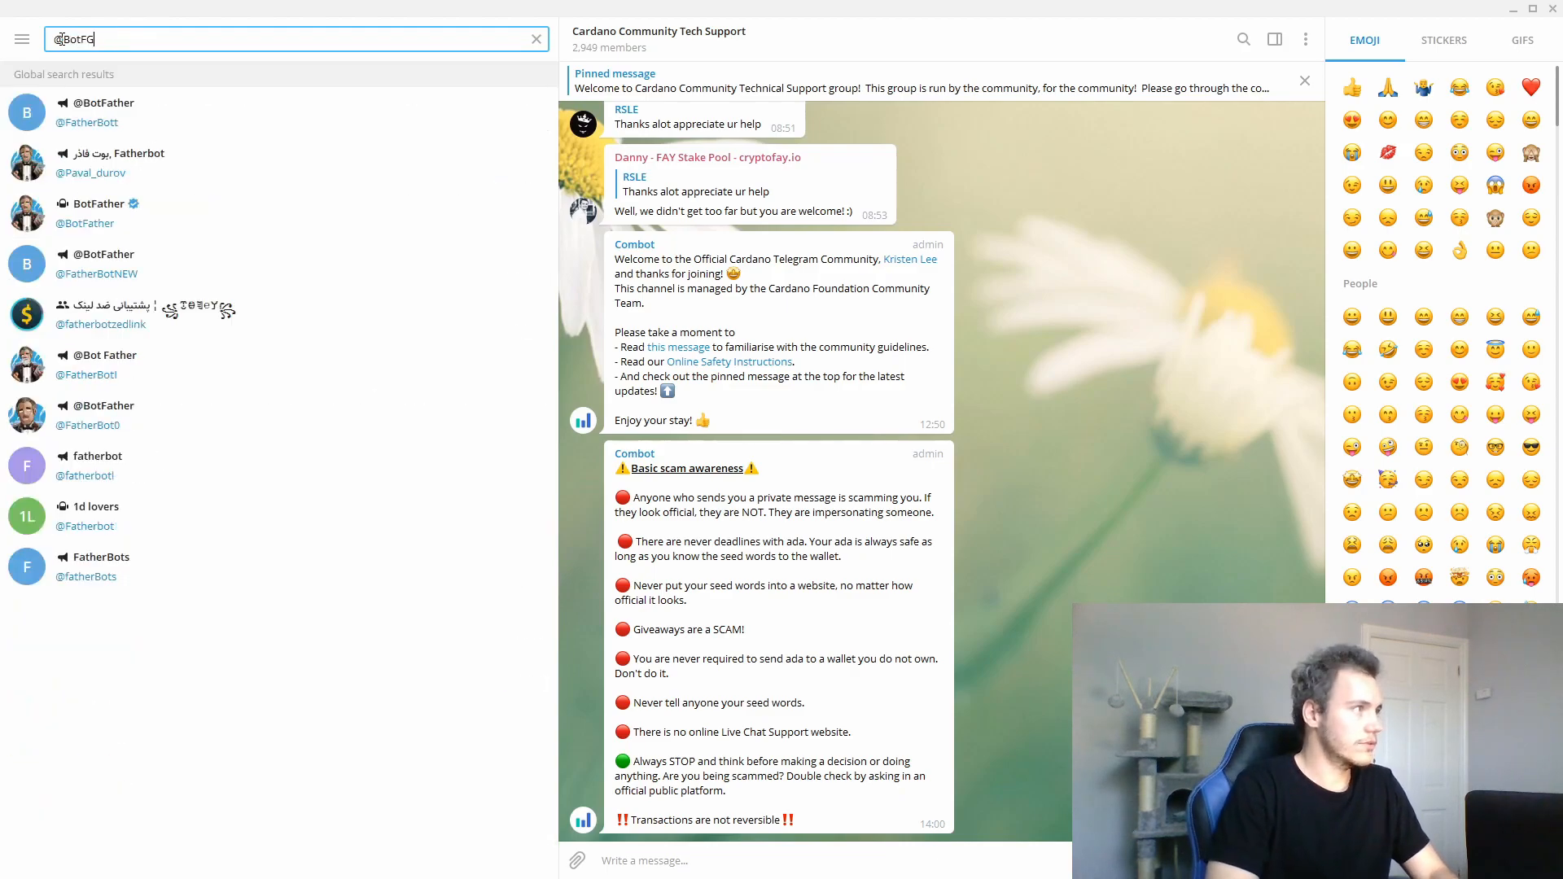
pyautogui.press('BackSpace')
pyautogui.write('ather')
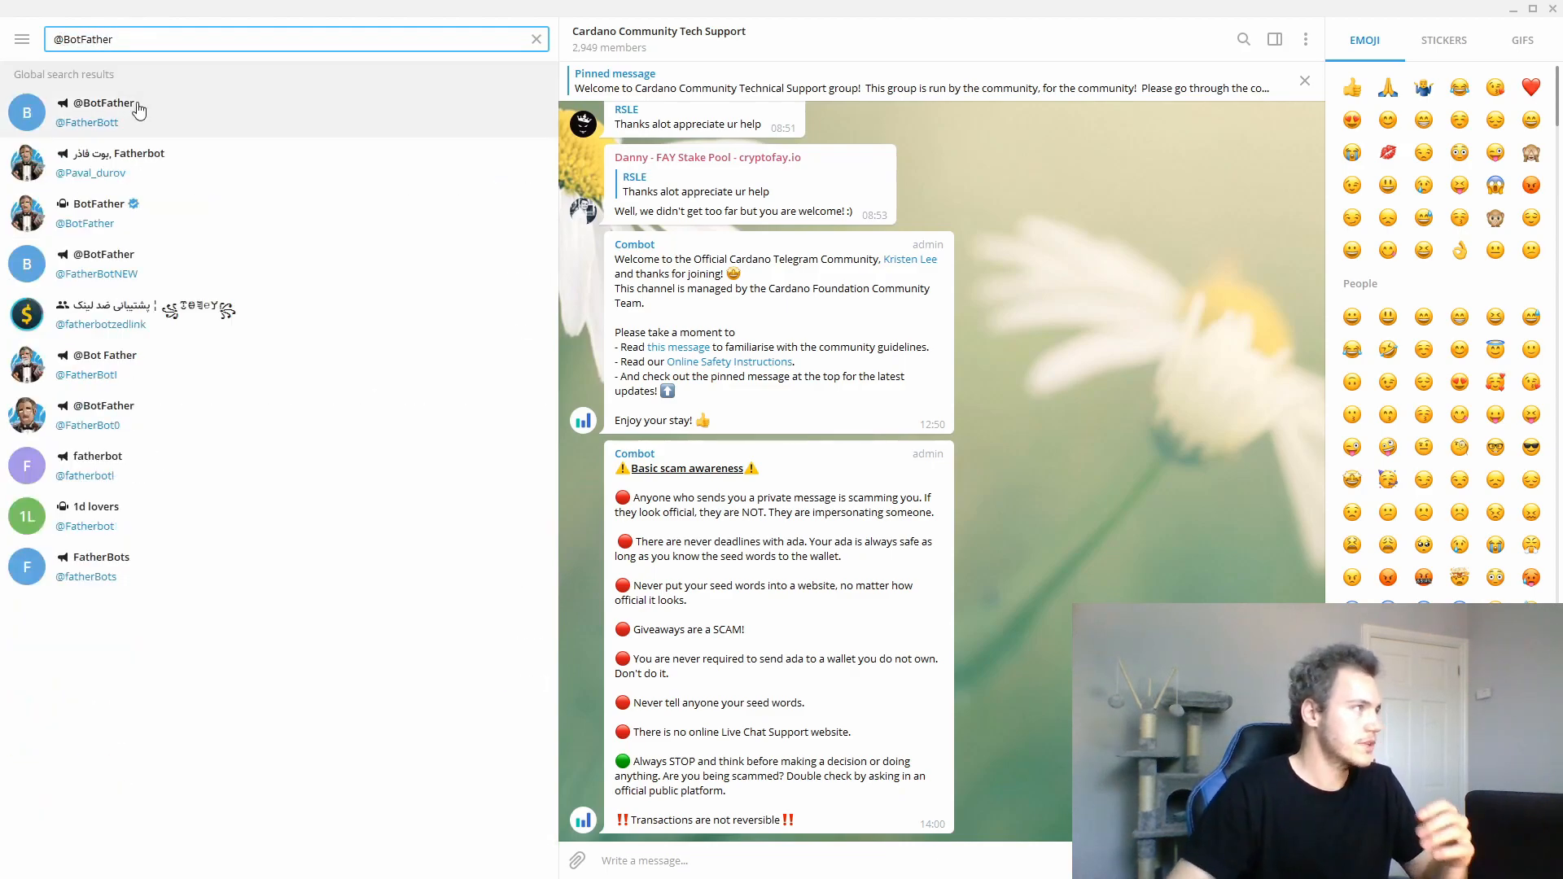
pyautogui.click(140, 127)
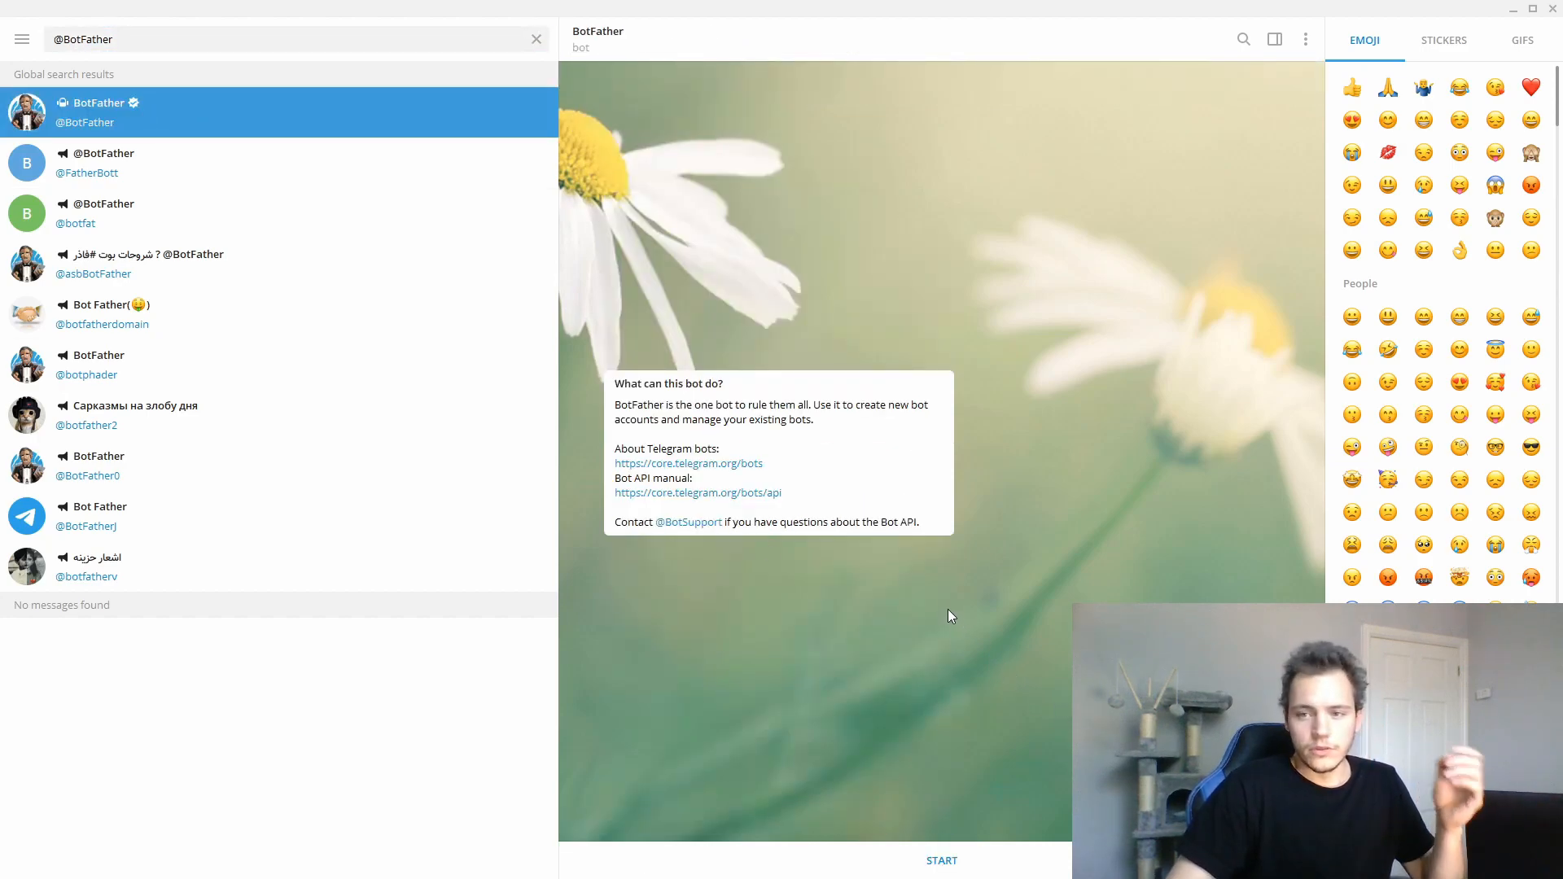
# Step: Start the BotFather conversation and send the /newbot command
pyautogui.click(884, 861)
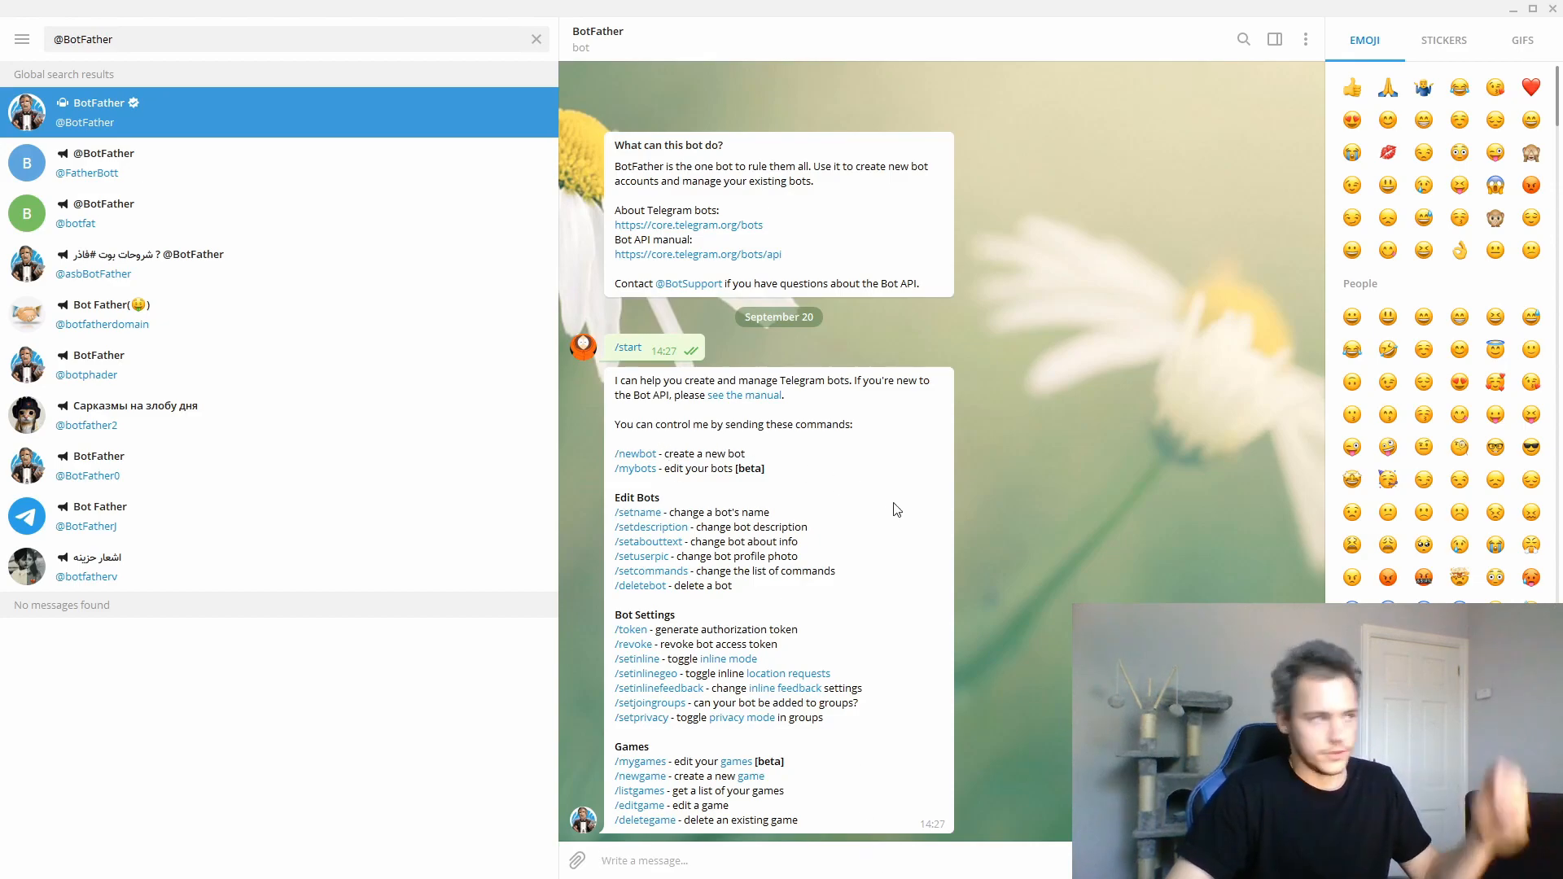
pyautogui.write('/')
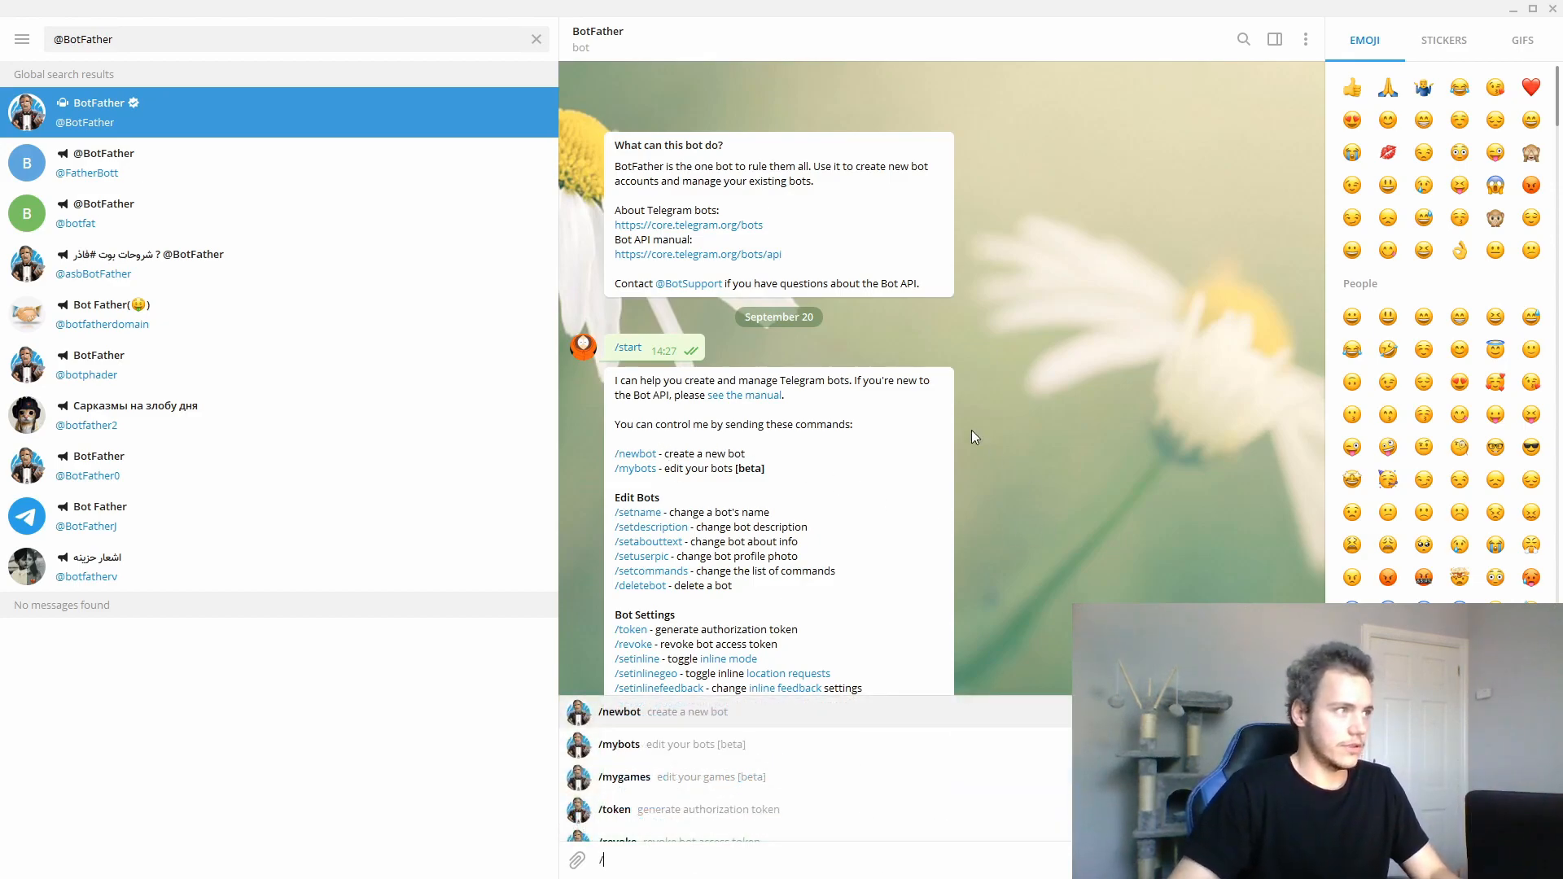
pyautogui.write('newbot')
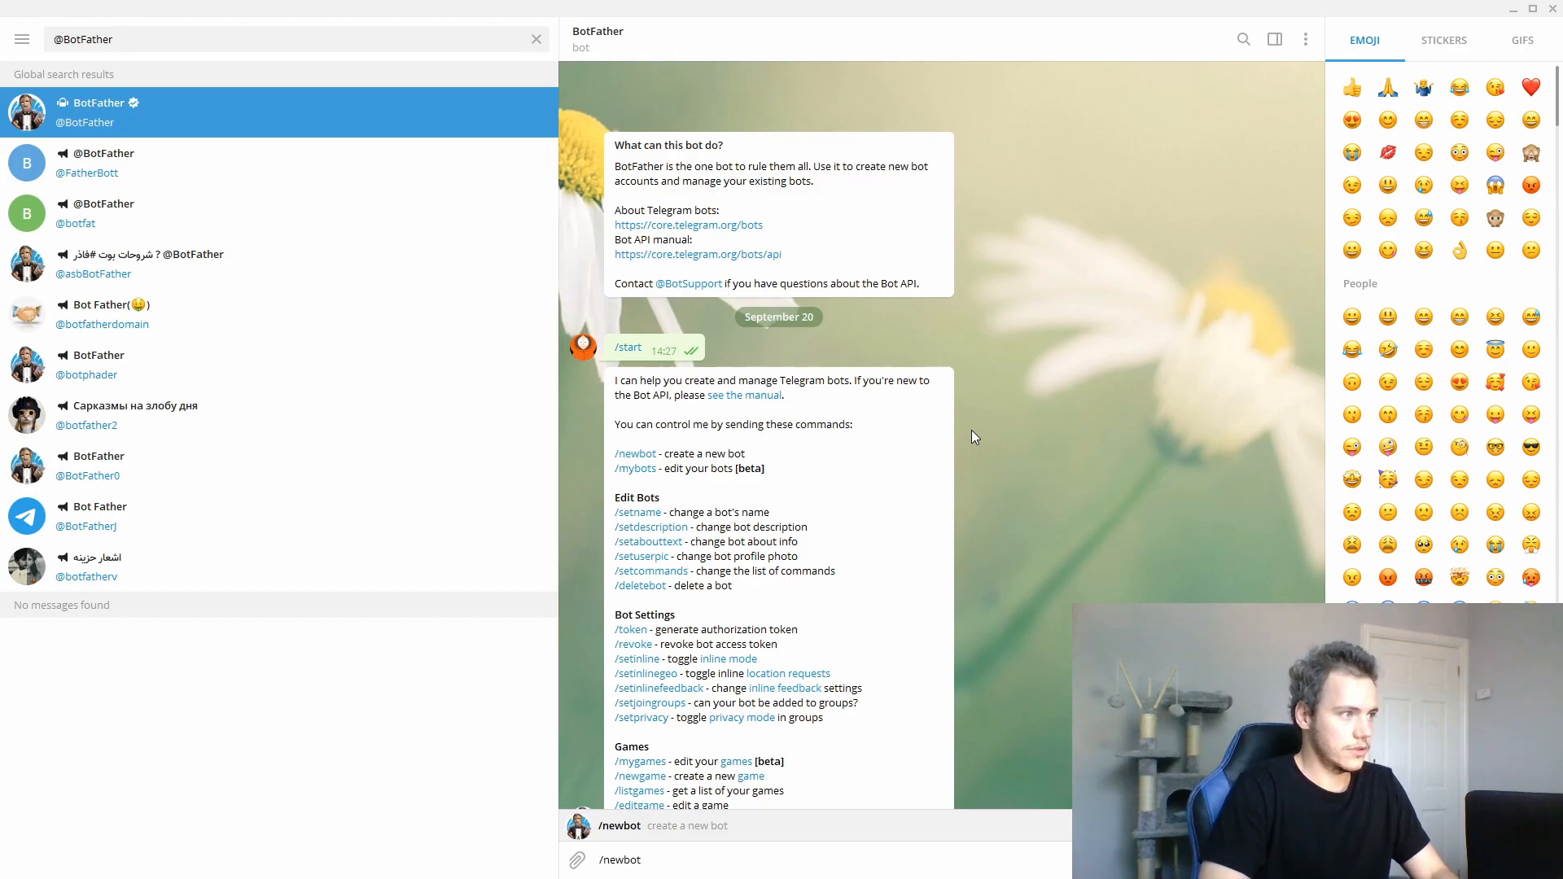
pyautogui.click(905, 828)
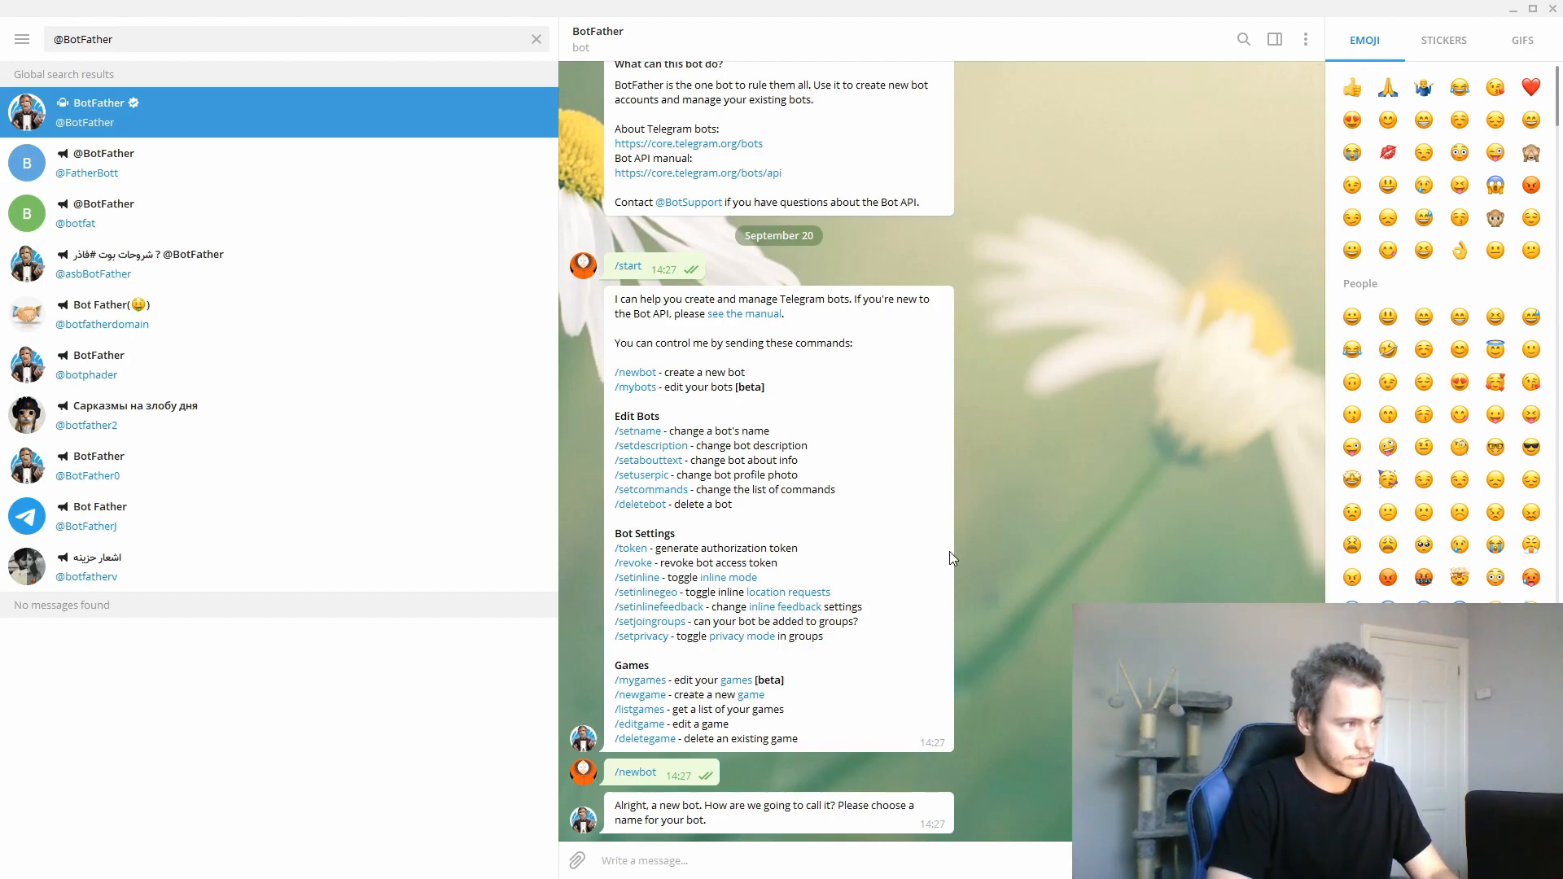
# Step: Send grafana-alerts-video as the new bot's name
pyautogui.write('grafa')
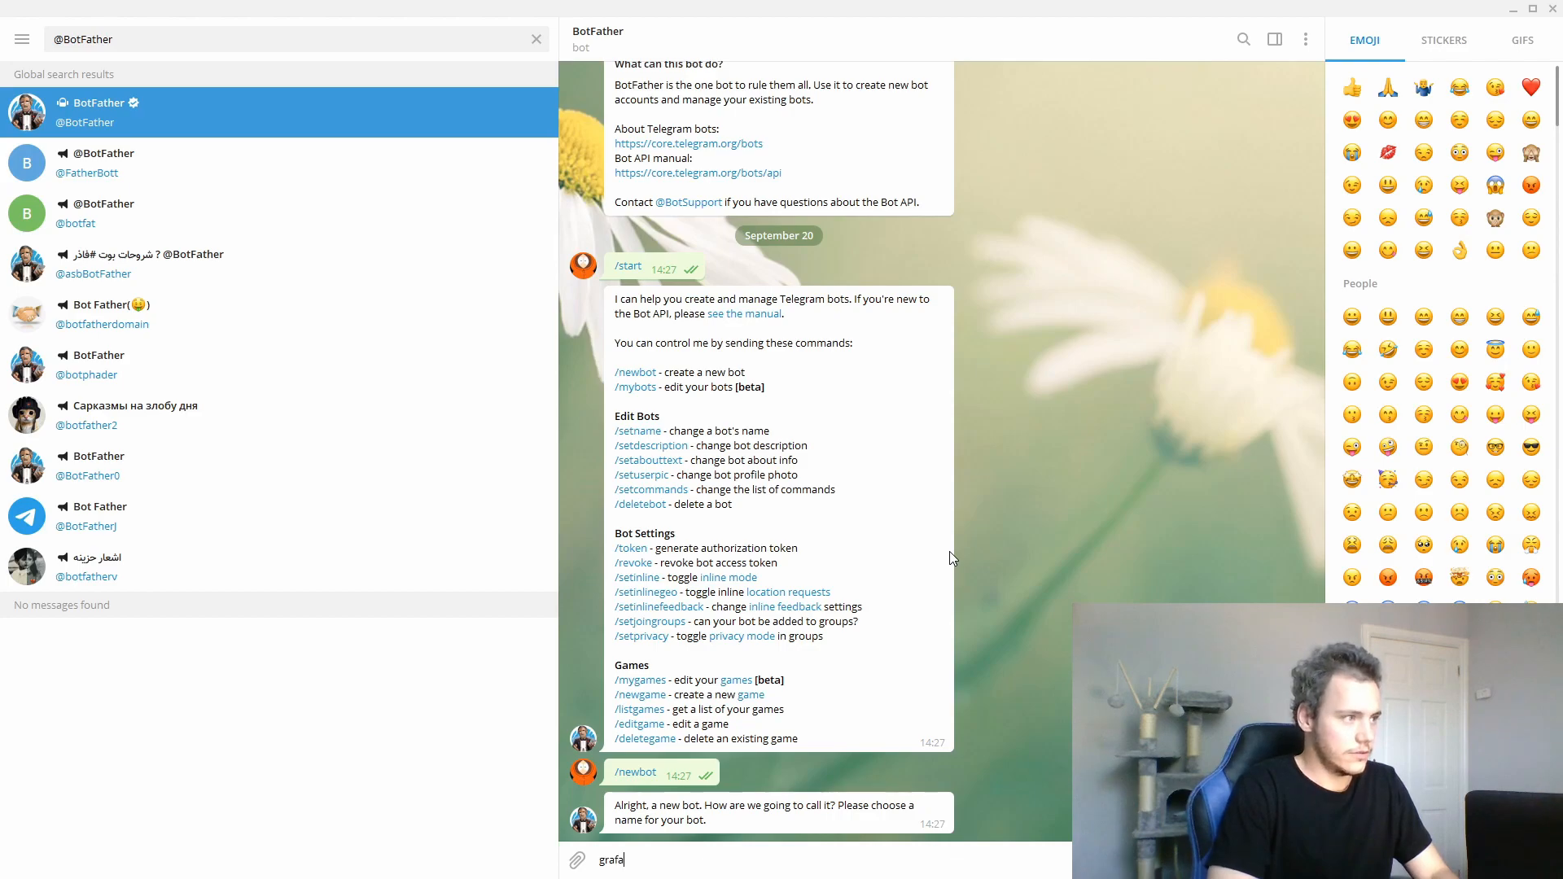
pyautogui.write('na-alert')
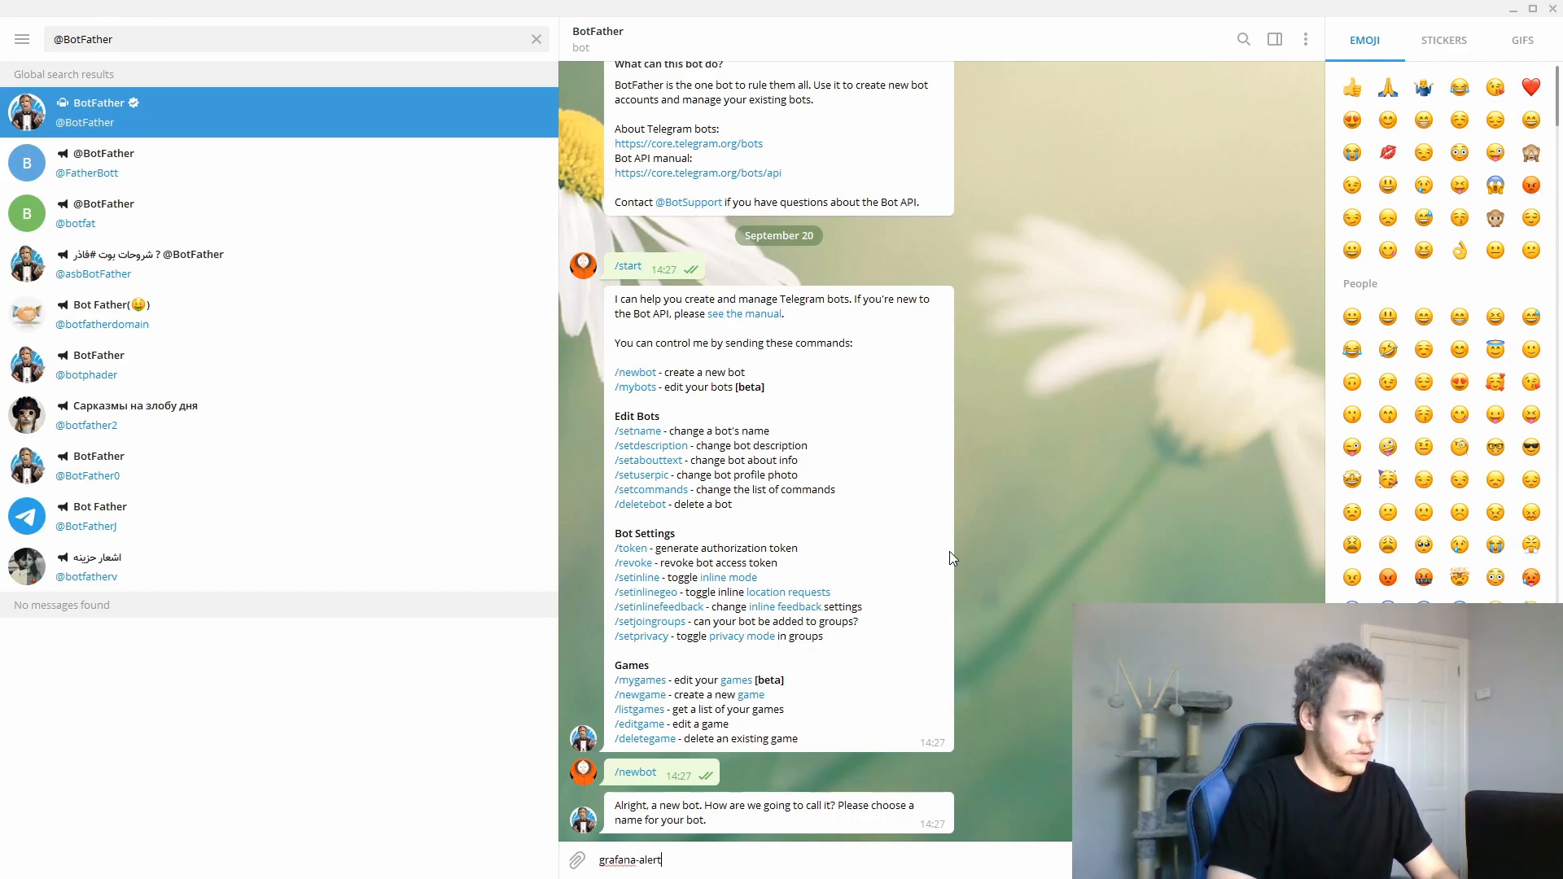
pyautogui.write('s-video')
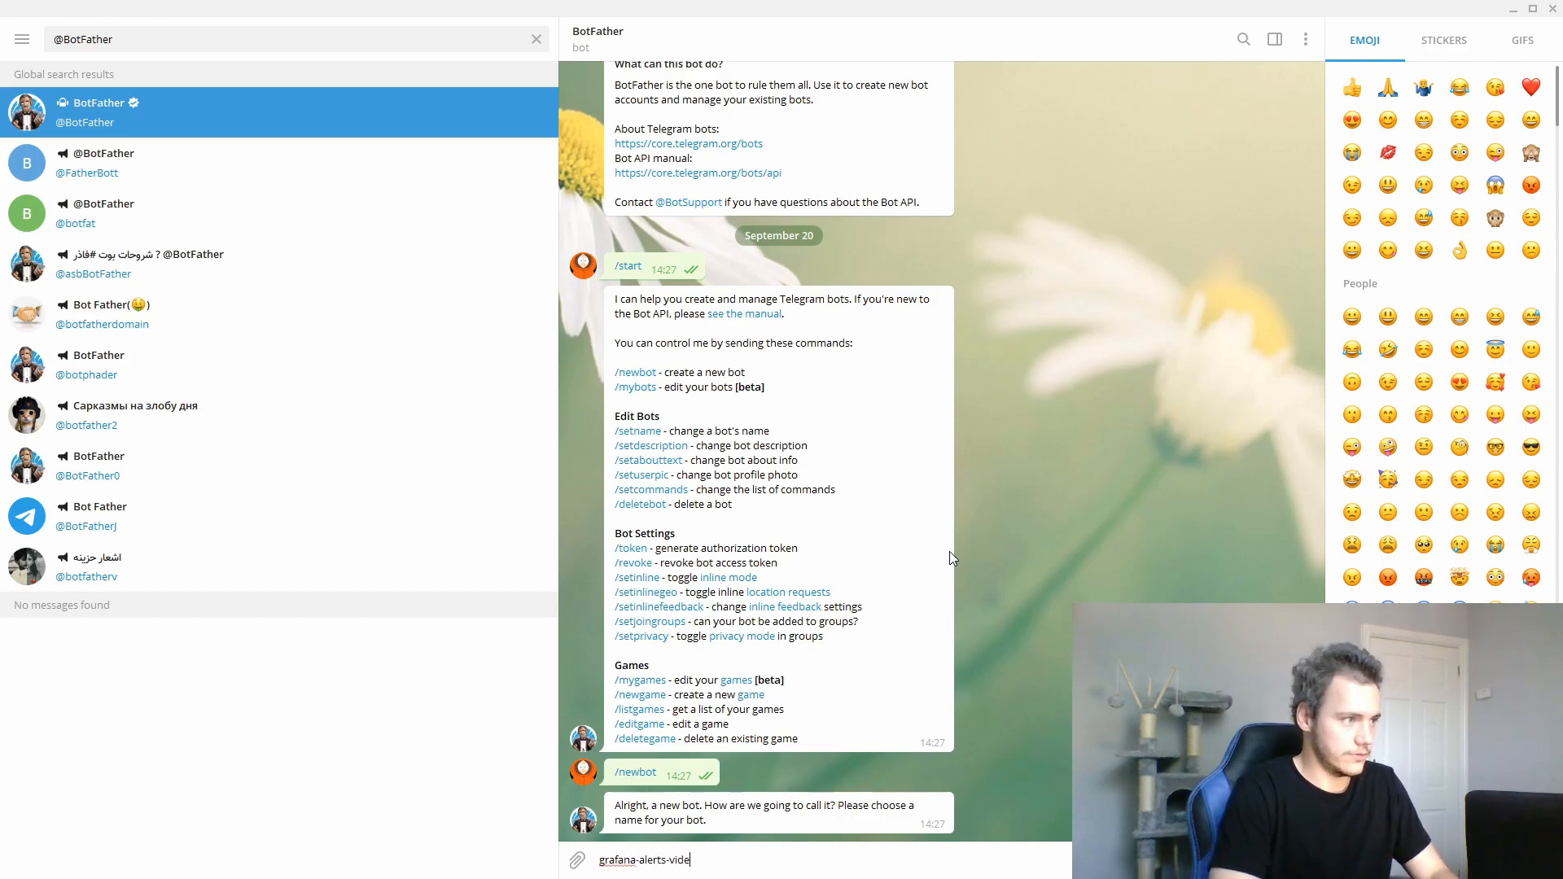
pyautogui.press('Return')
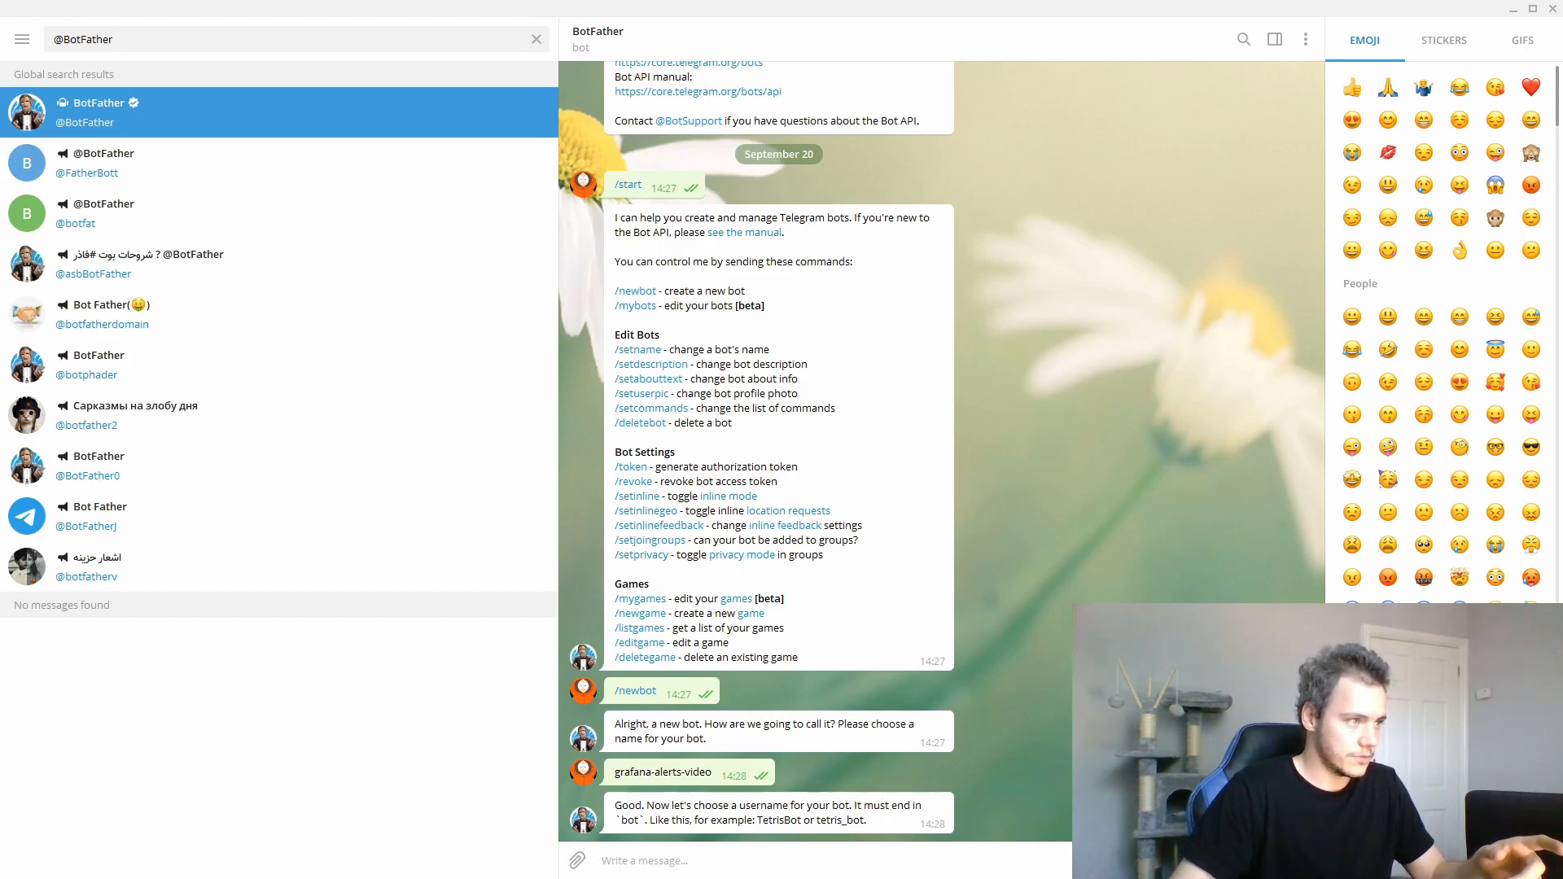
# Step: Try to submit GrafanaAlertsVideo as the bot's username
pyautogui.write('grafana')
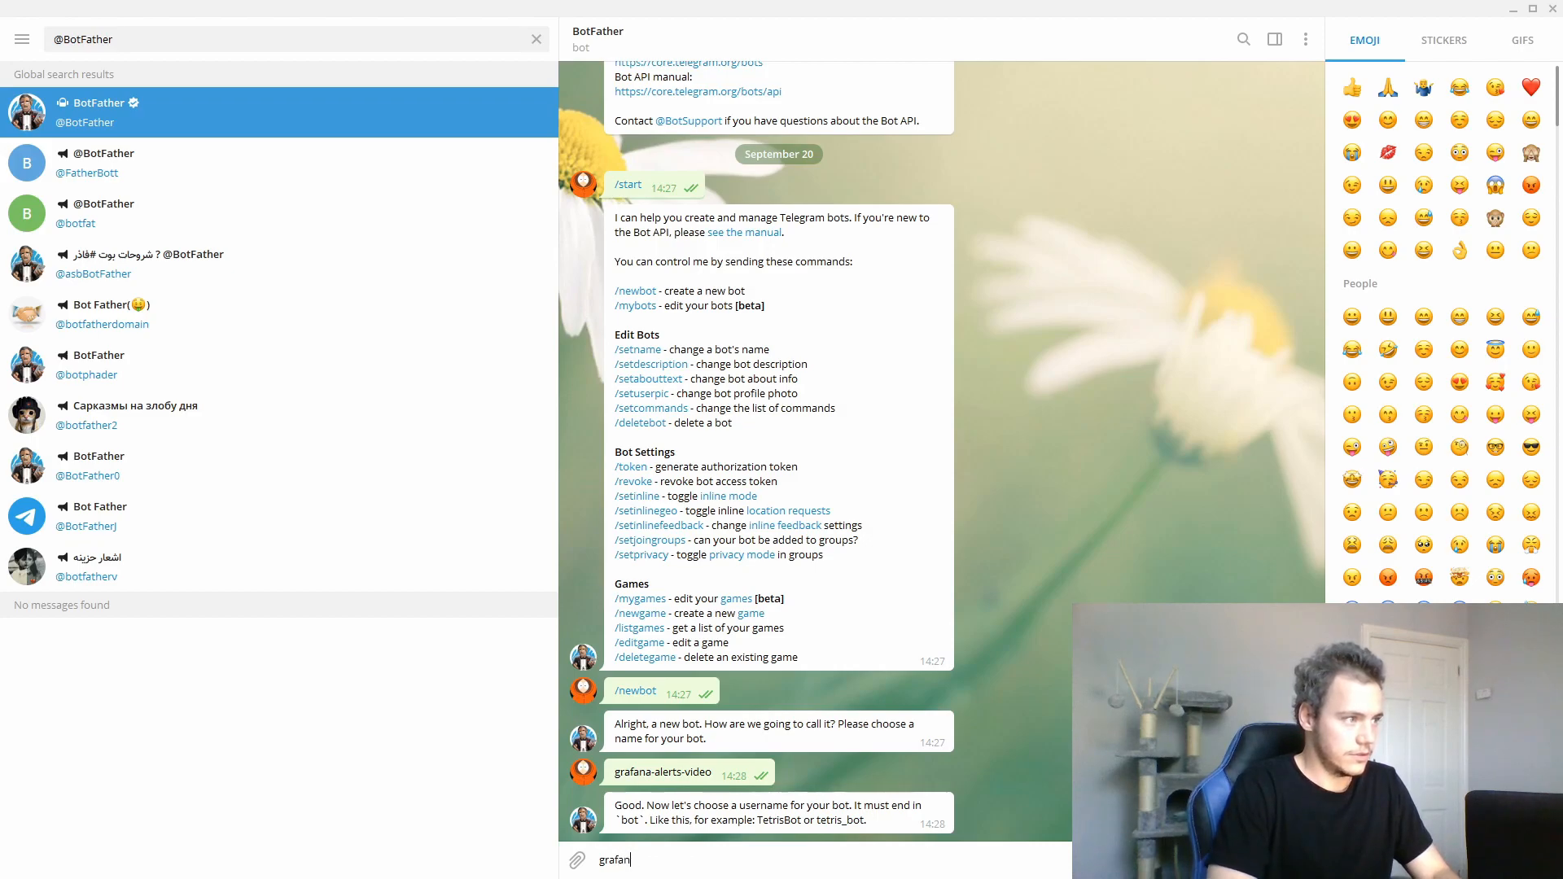
pyautogui.press('BackSpace')
pyautogui.write('Gra')
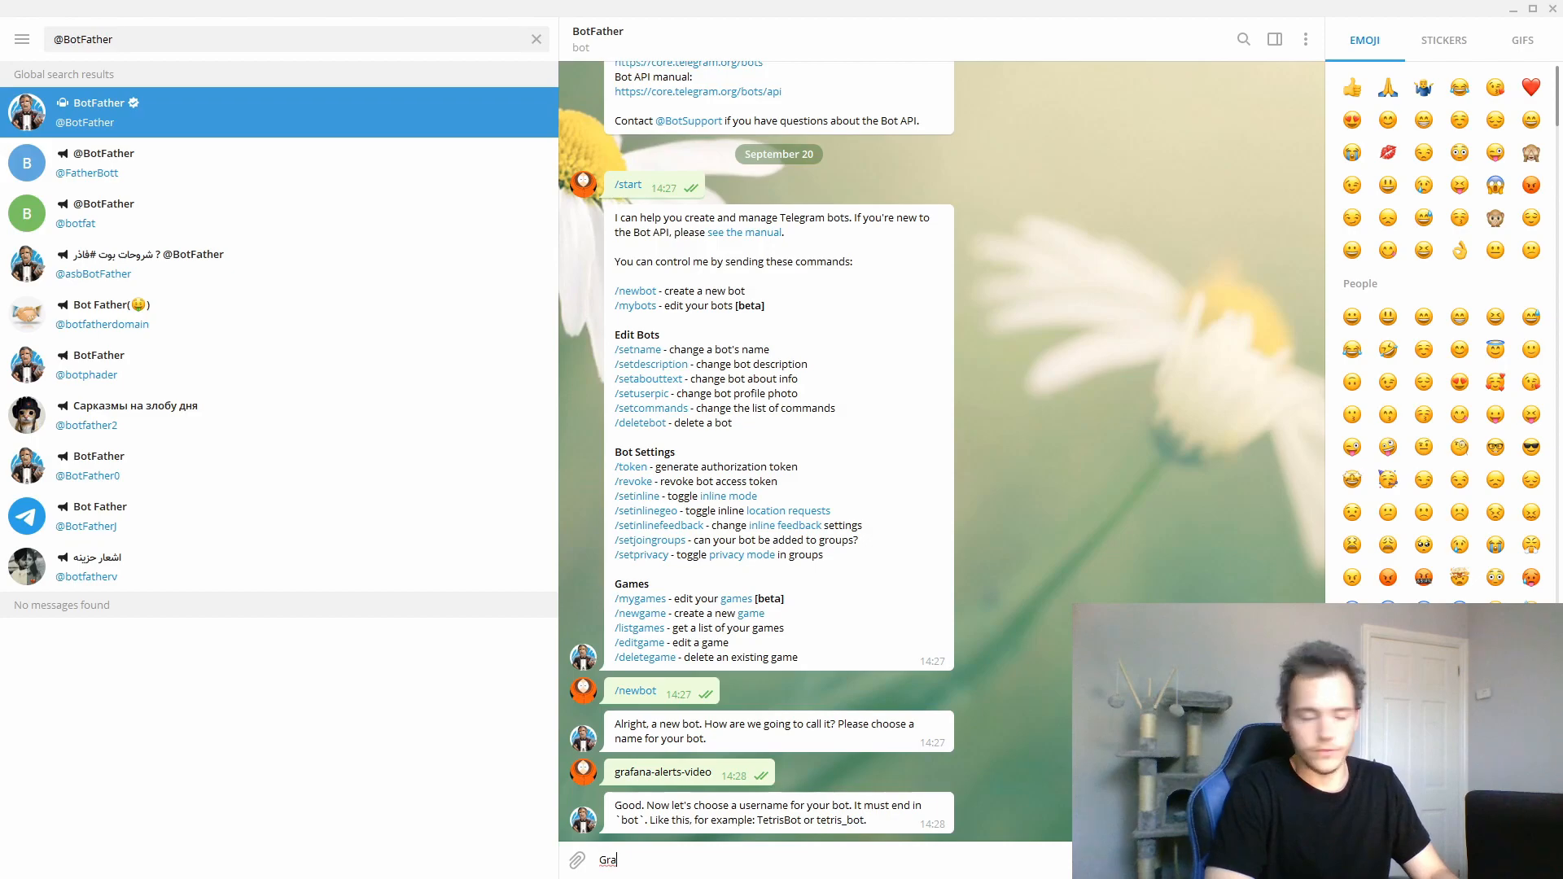
pyautogui.write('fa')
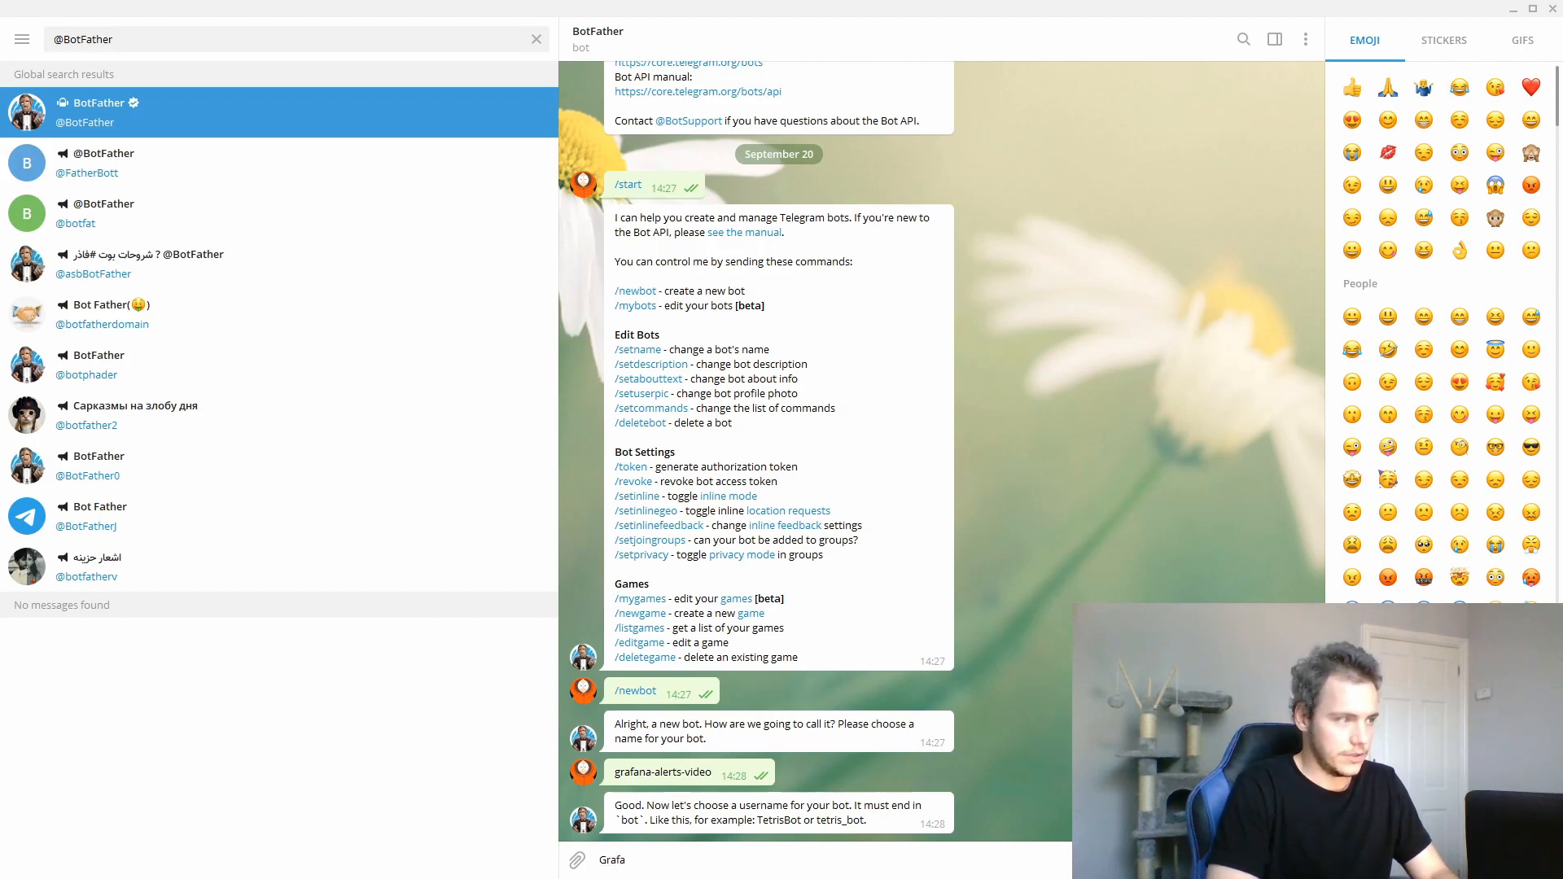
pyautogui.write('naV')
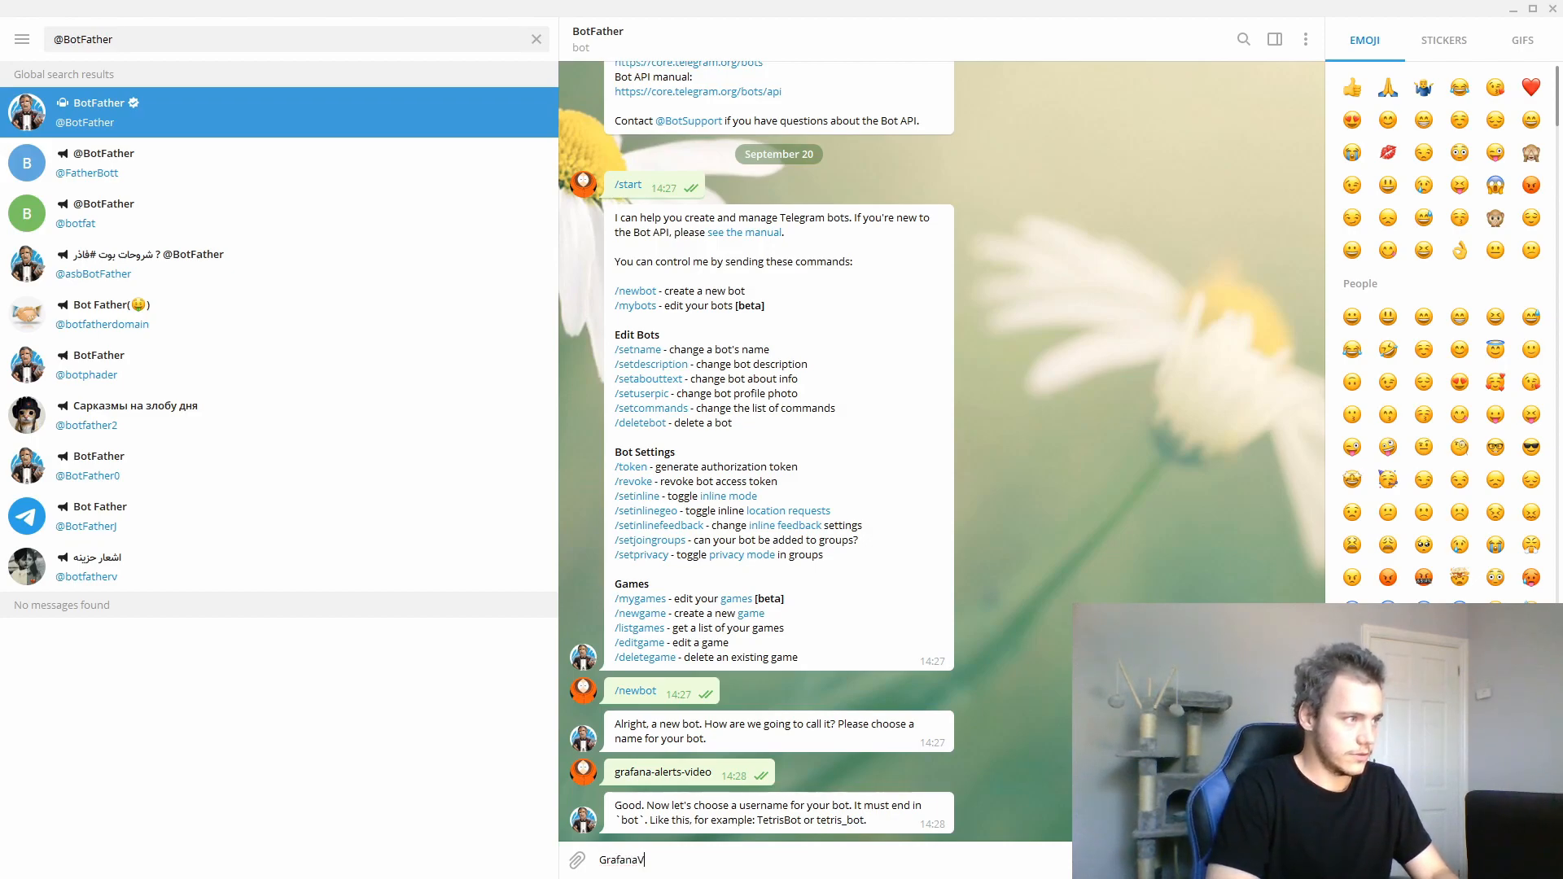
pyautogui.press('BackSpace')
pyautogui.write('AlertsVi')
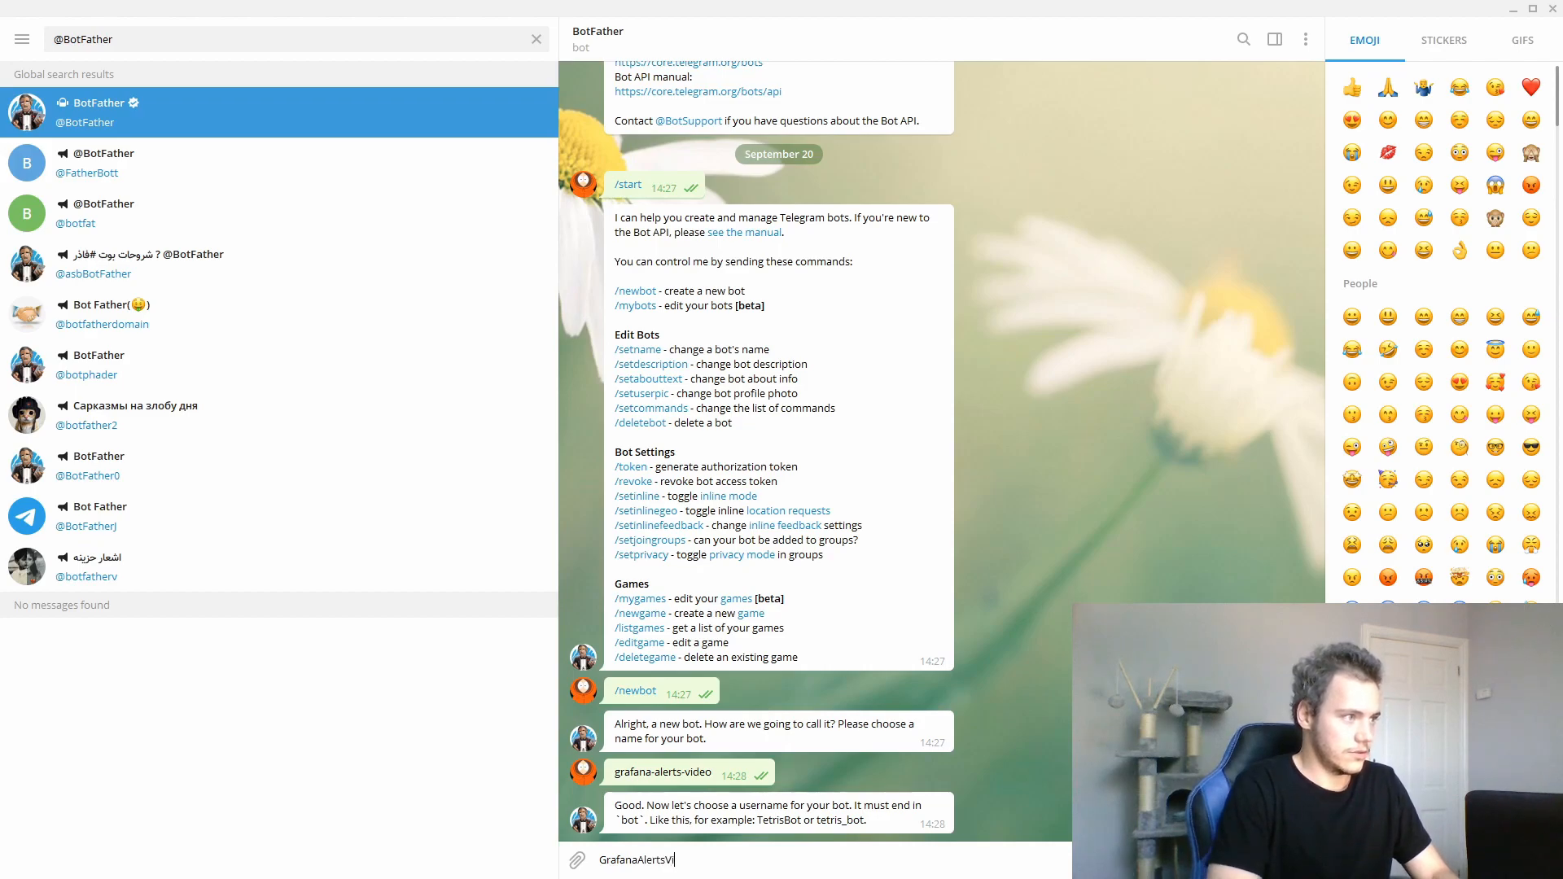
pyautogui.write('deo')
pyautogui.press('Return')
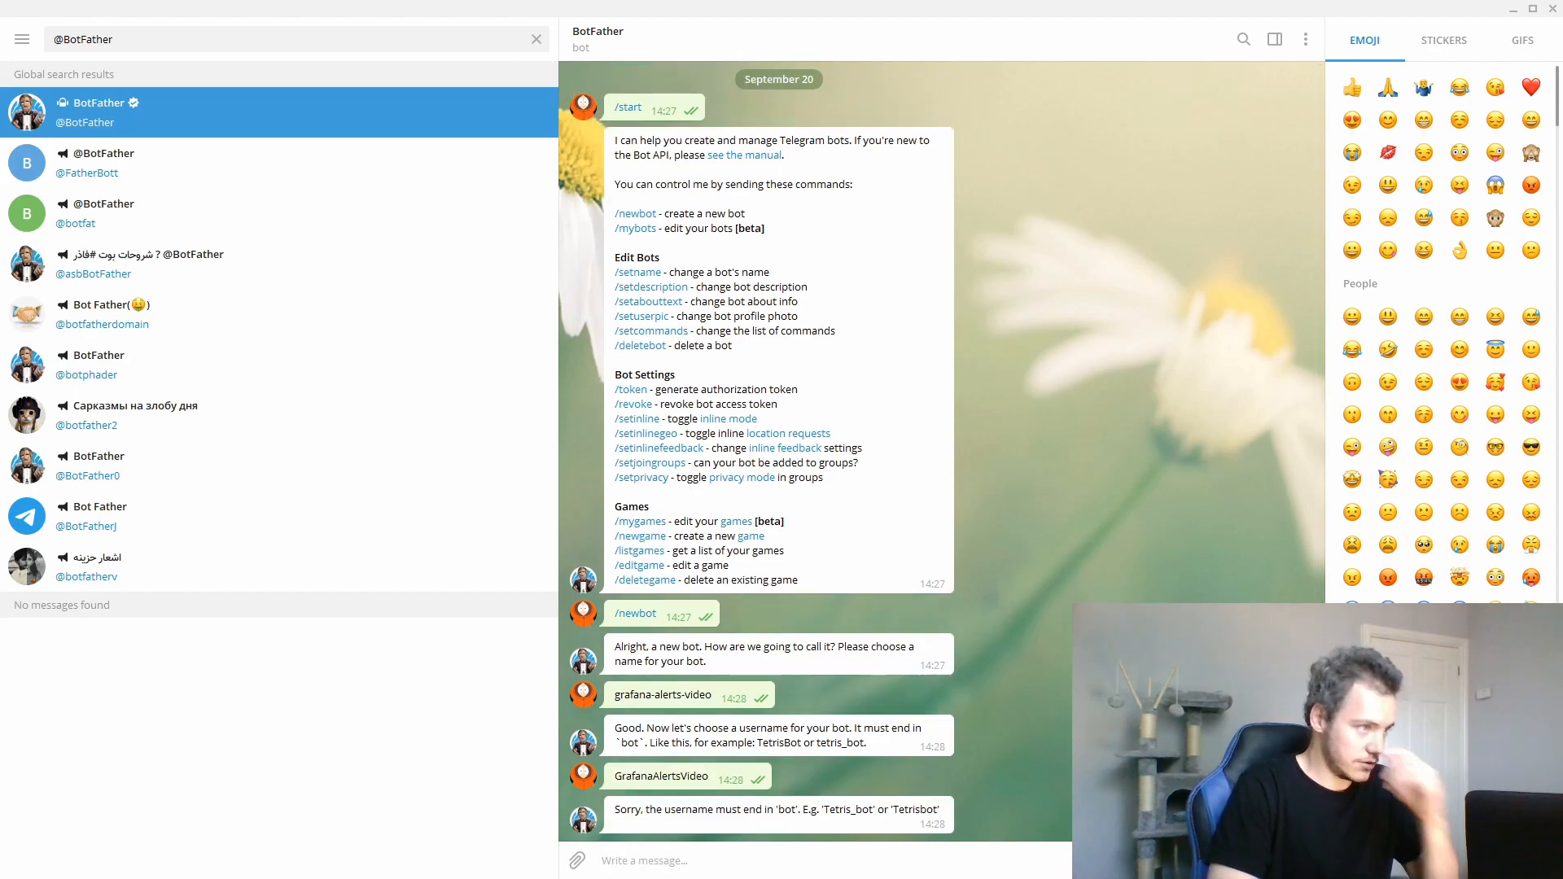
# Step: Edit the sent username message to add the required ending so it reads GrafanaAlertsVideobot
pyautogui.press('Up')
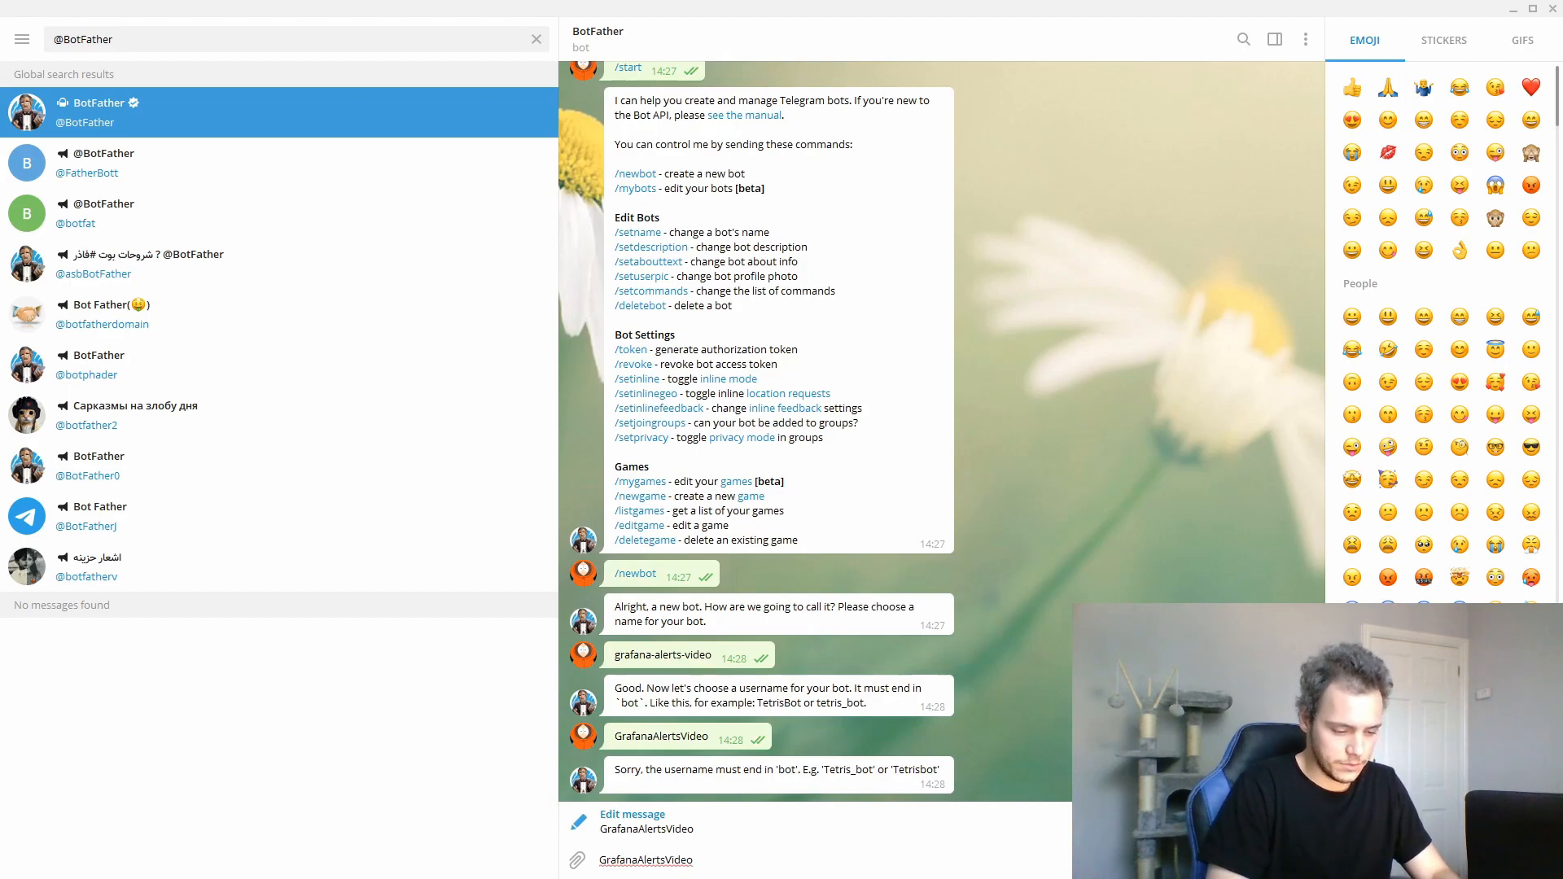
pyautogui.write('Bot')
pyautogui.press('Return')
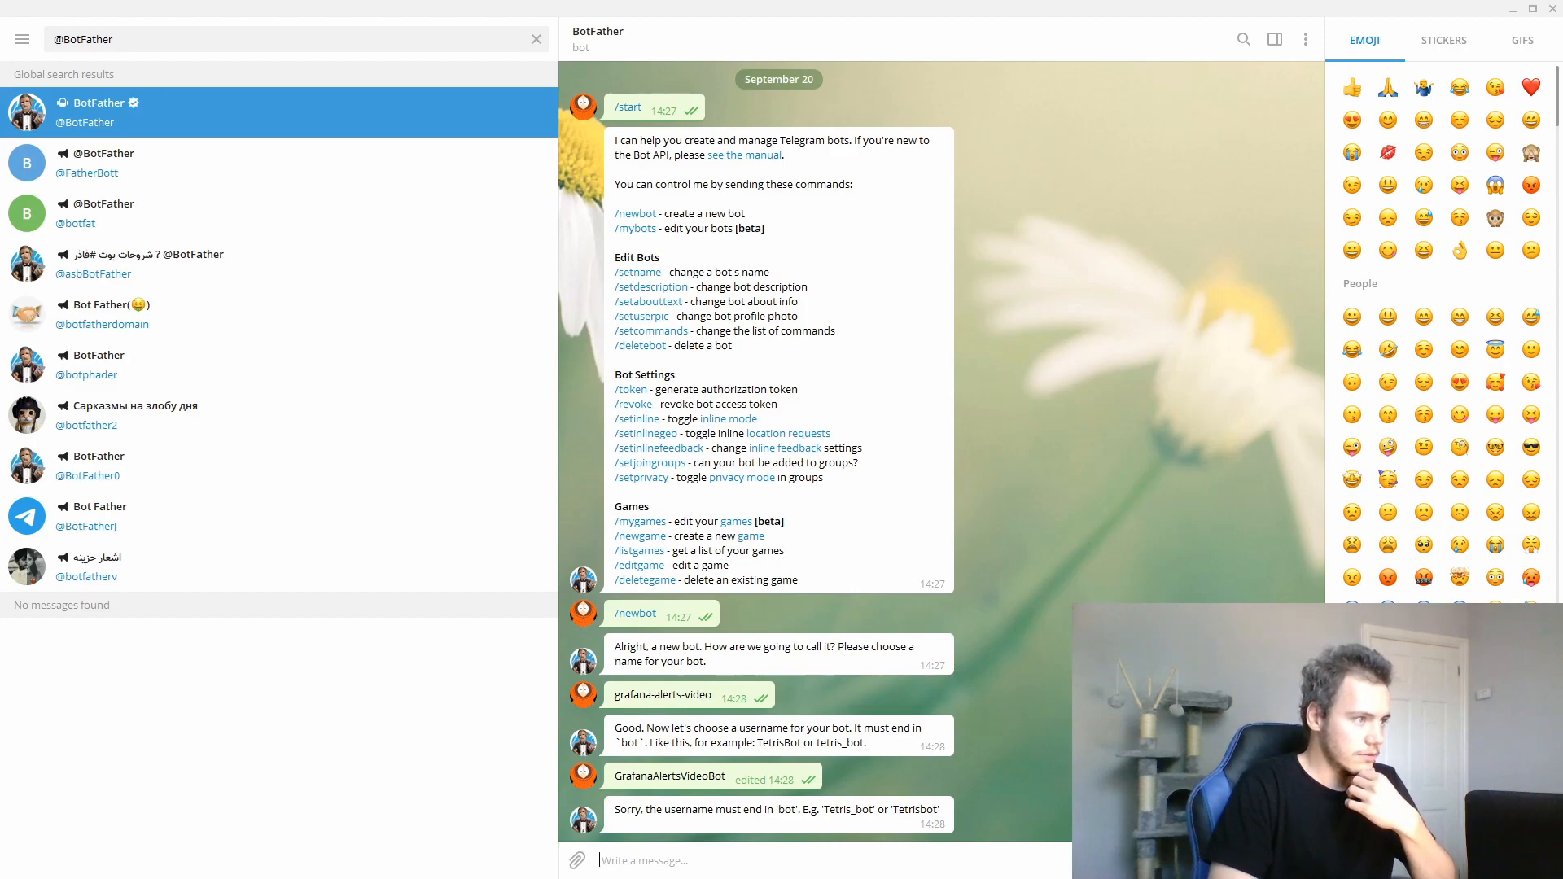
pyautogui.press('Up')
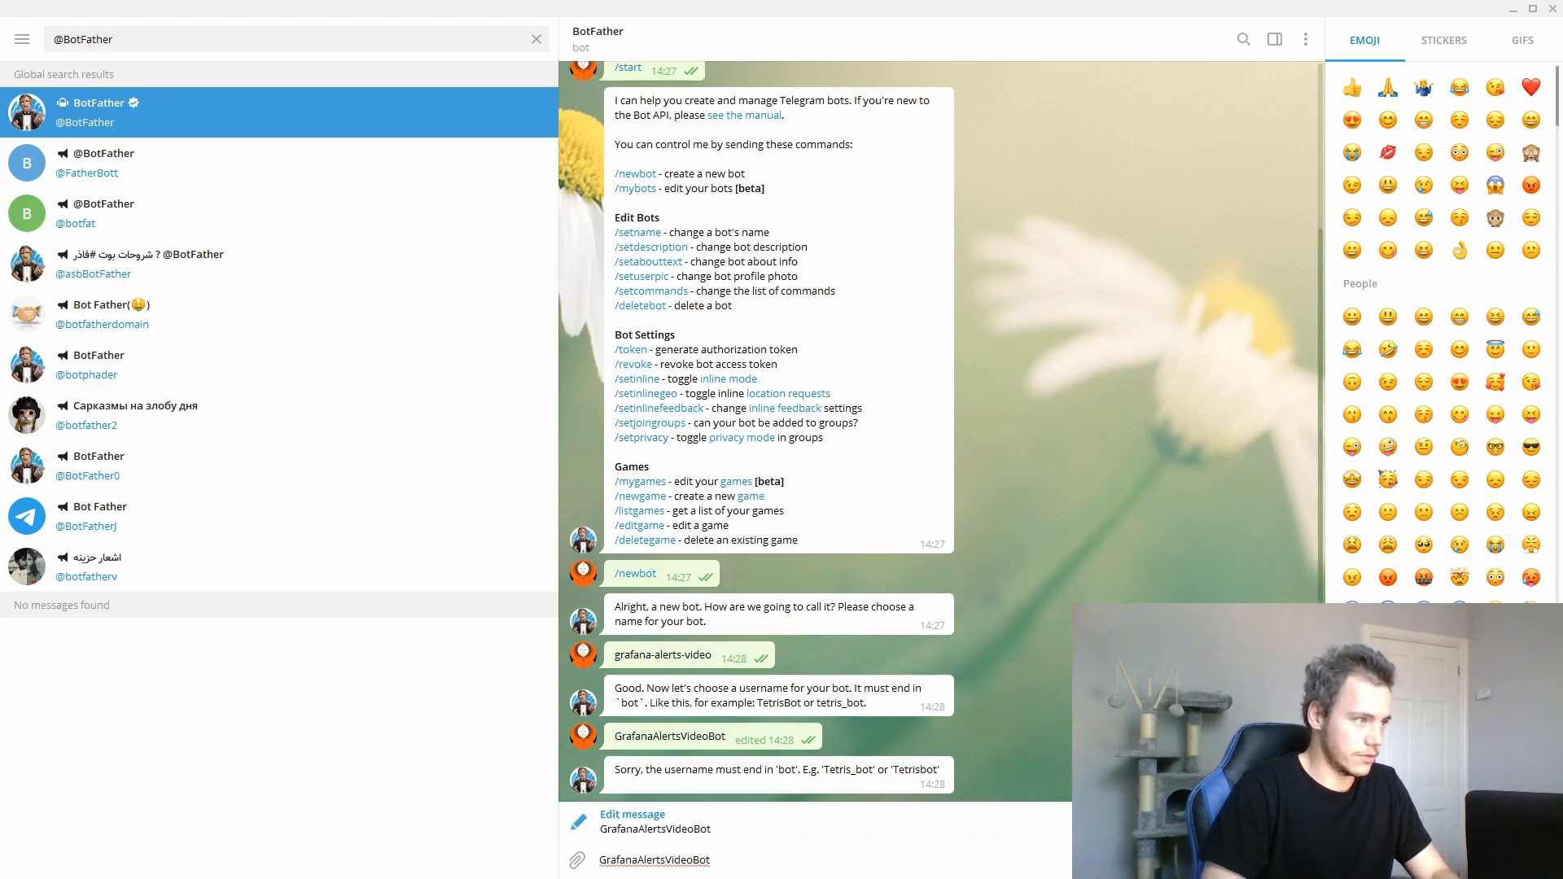
pyautogui.press('Return')
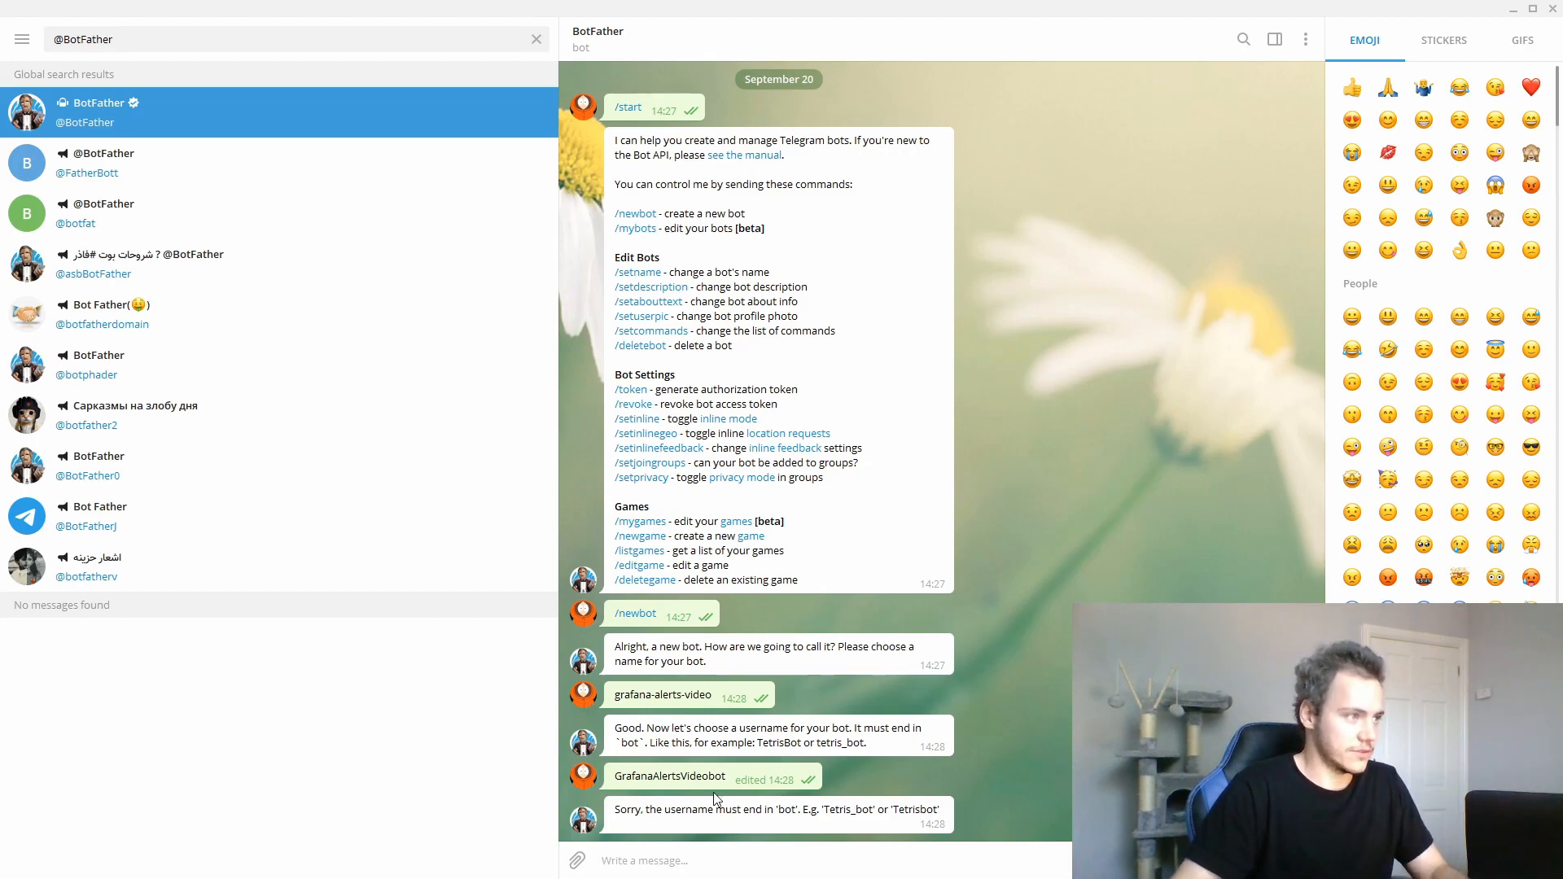
# Step: Copy GrafanaAlertsVideobot from the edited message and send it as a new message to submit the bot's username
pyautogui.moveTo(727, 779); pyautogui.dragTo(613, 780)
pyautogui.hotkey('ctrl', 'c')
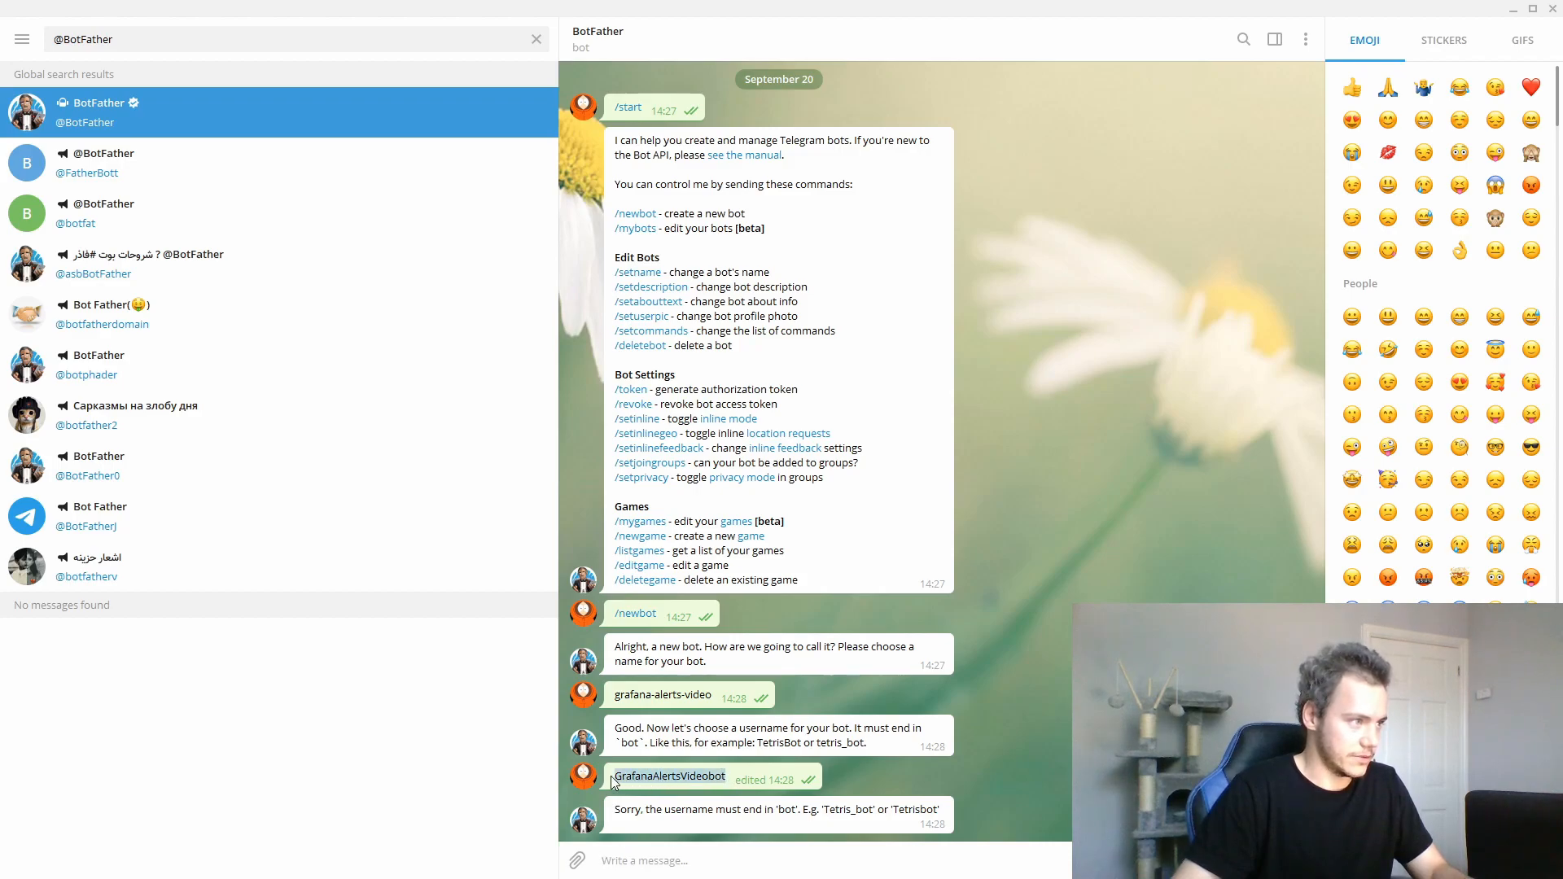
pyautogui.click(713, 856)
pyautogui.hotkey('ctrl', 'v')
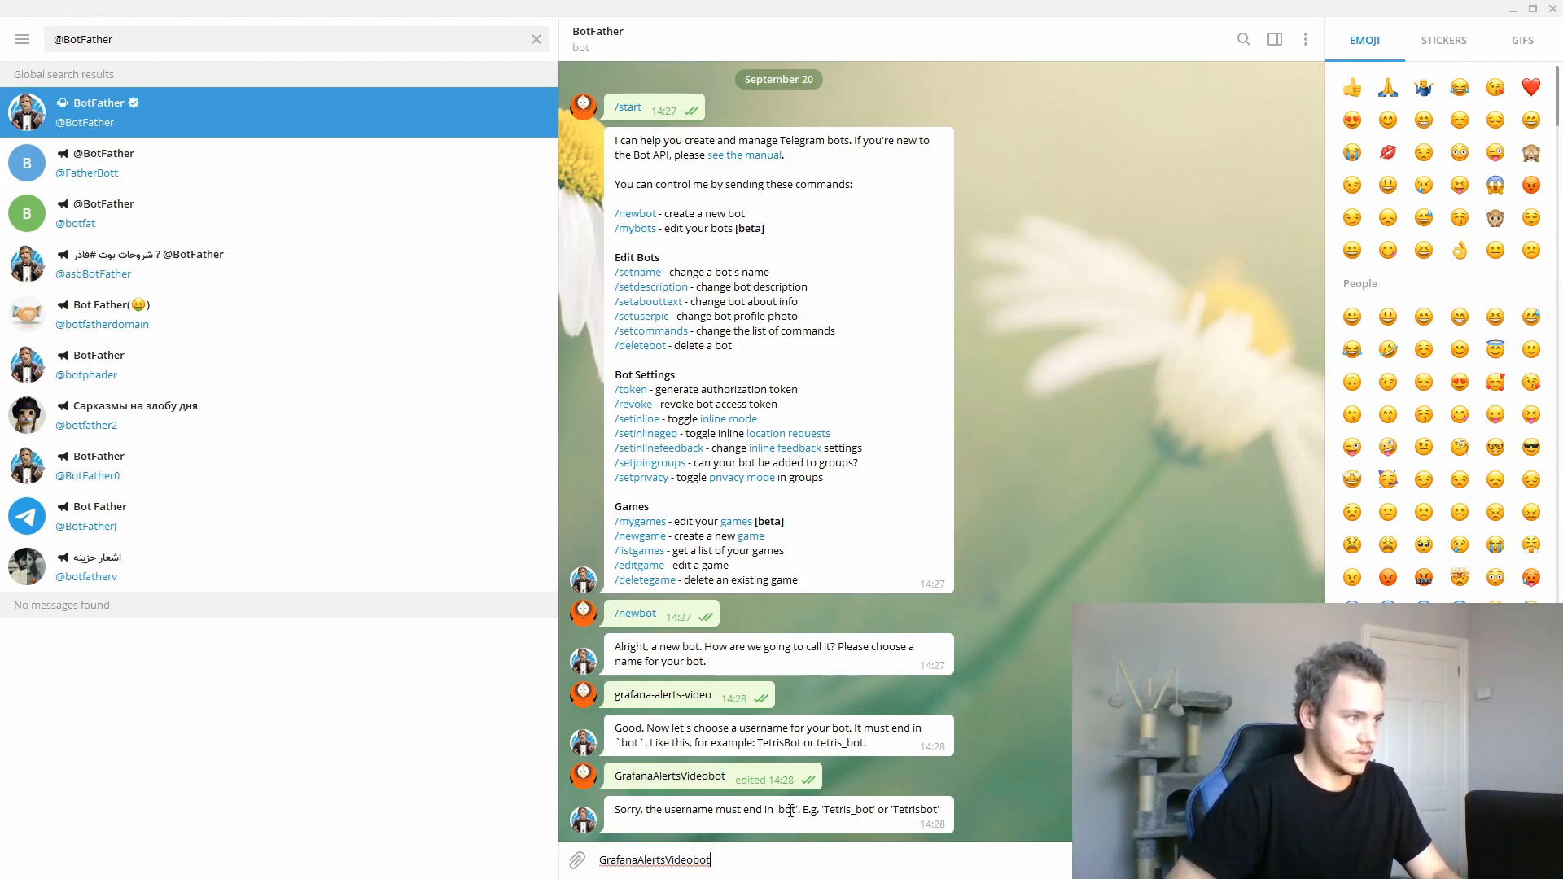
pyautogui.press('Return')
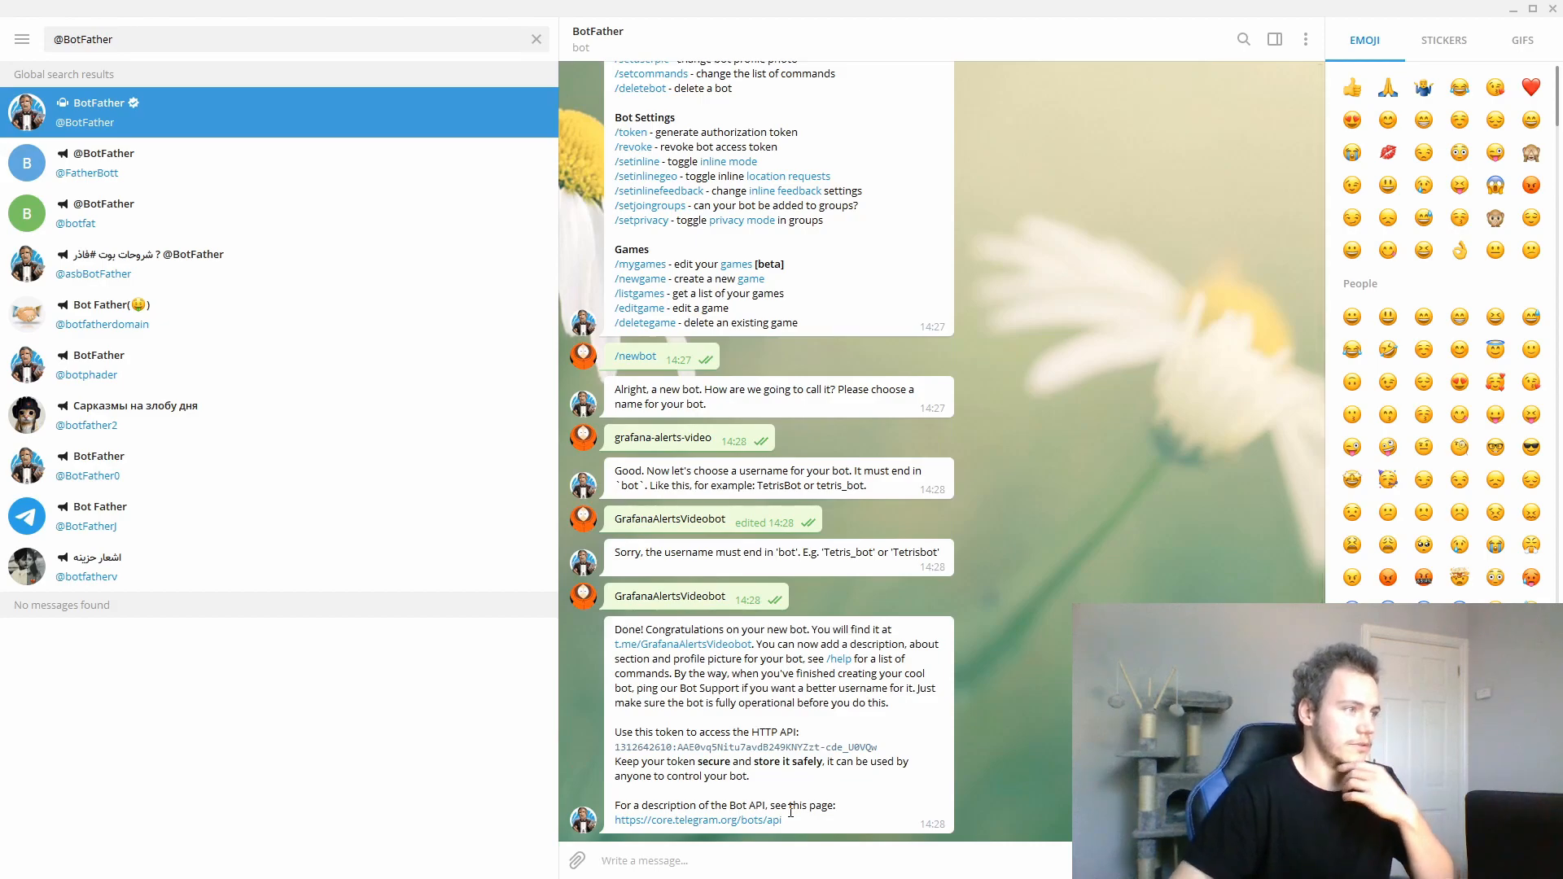
# Step: Copy the API token from BotFather's reply and paste it into the BOT API Token field of Grafana's new notification channel
pyautogui.tripleClick(770, 749)
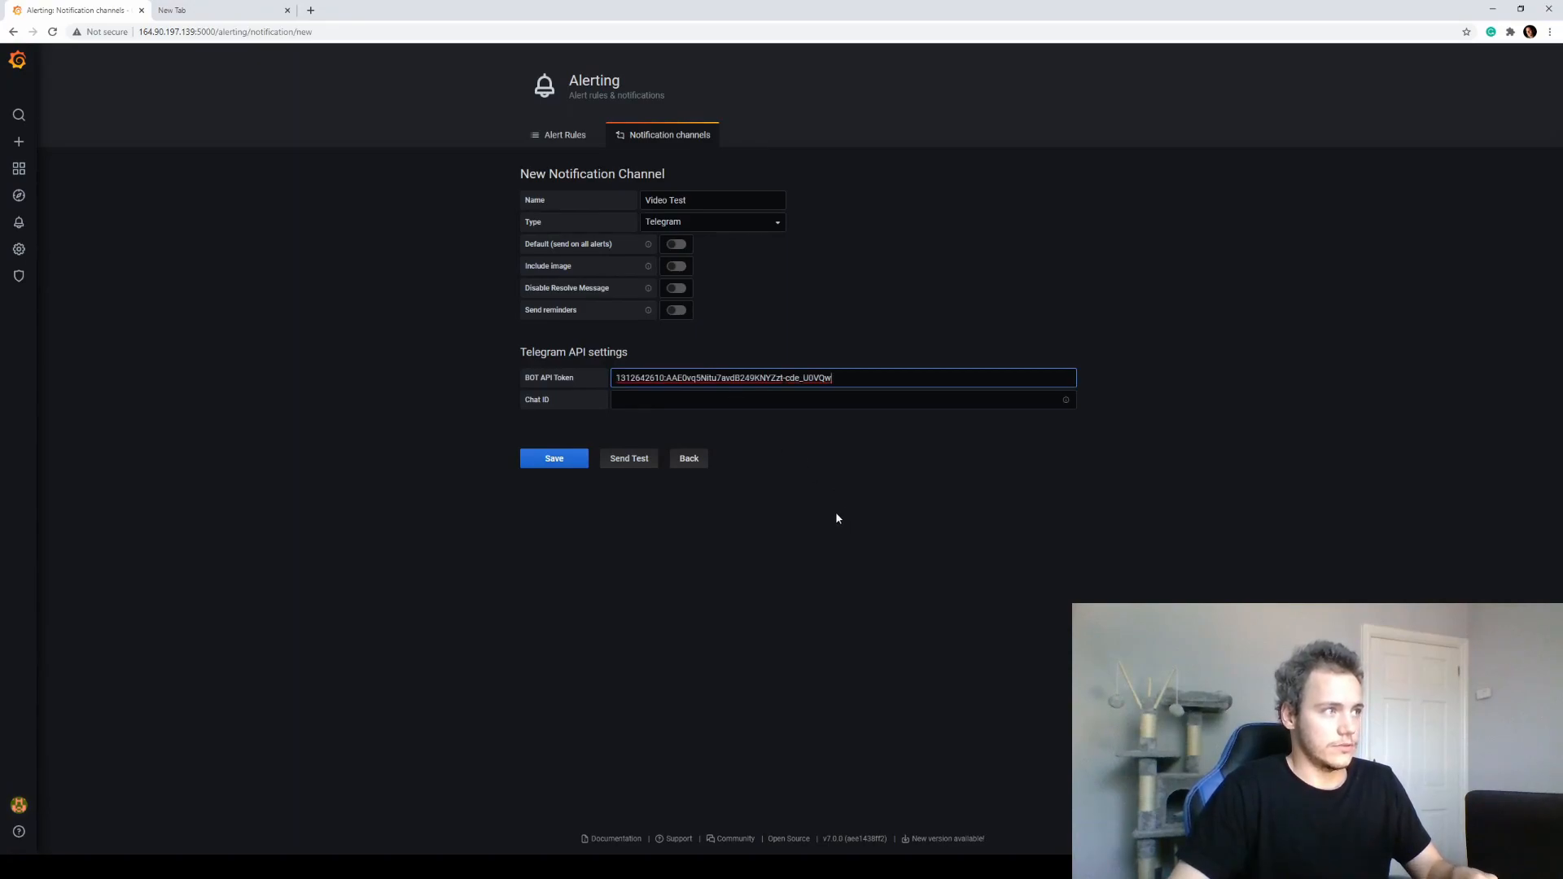
pyautogui.click(797, 499)
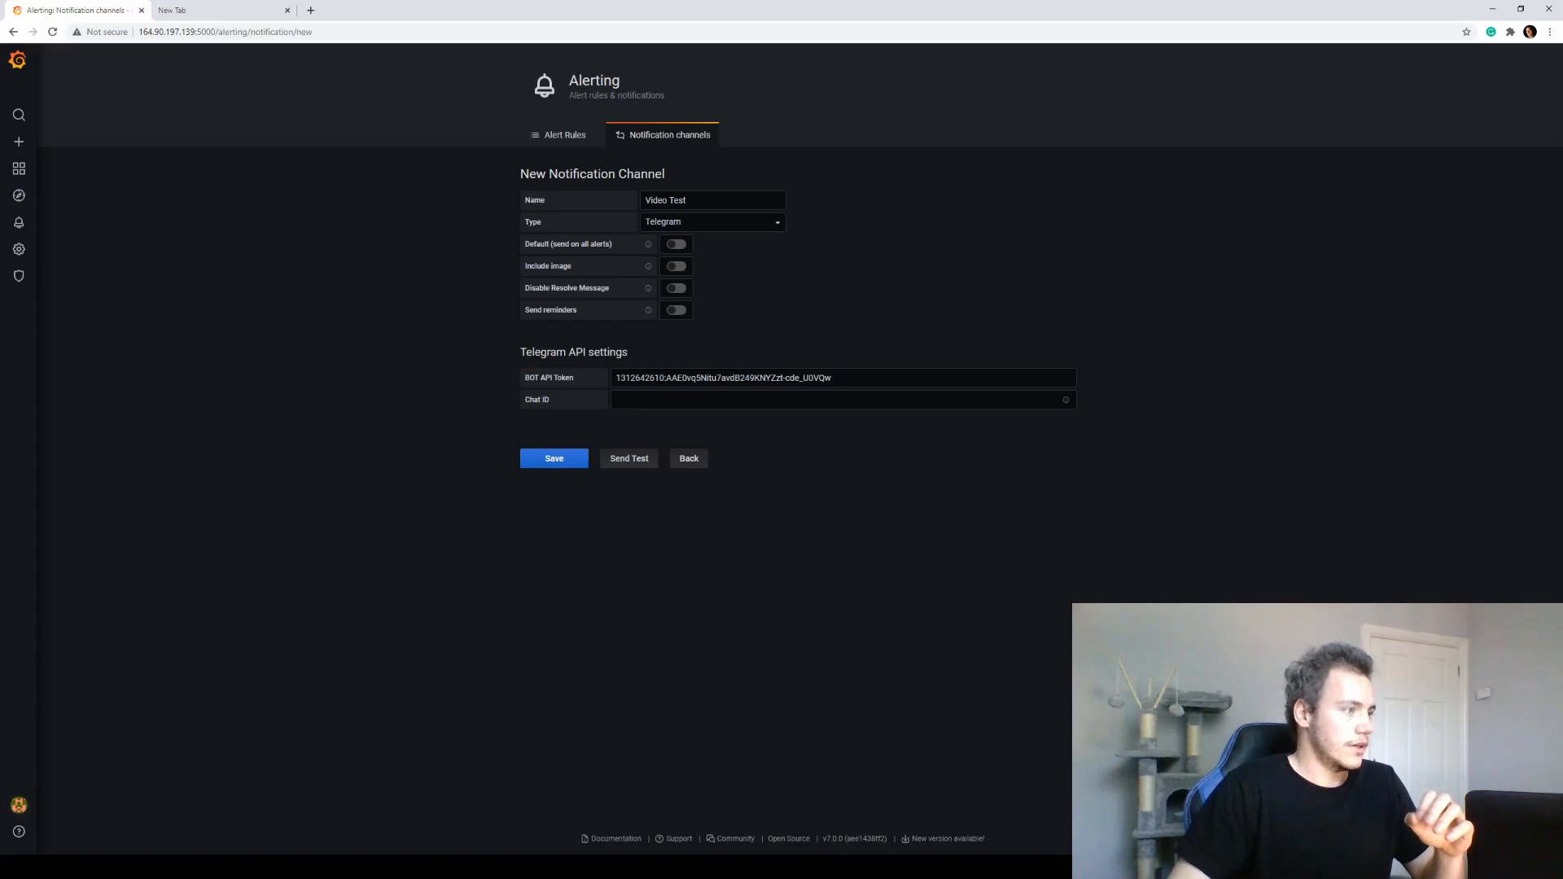
pyautogui.hotkey('alt', 'Tab')
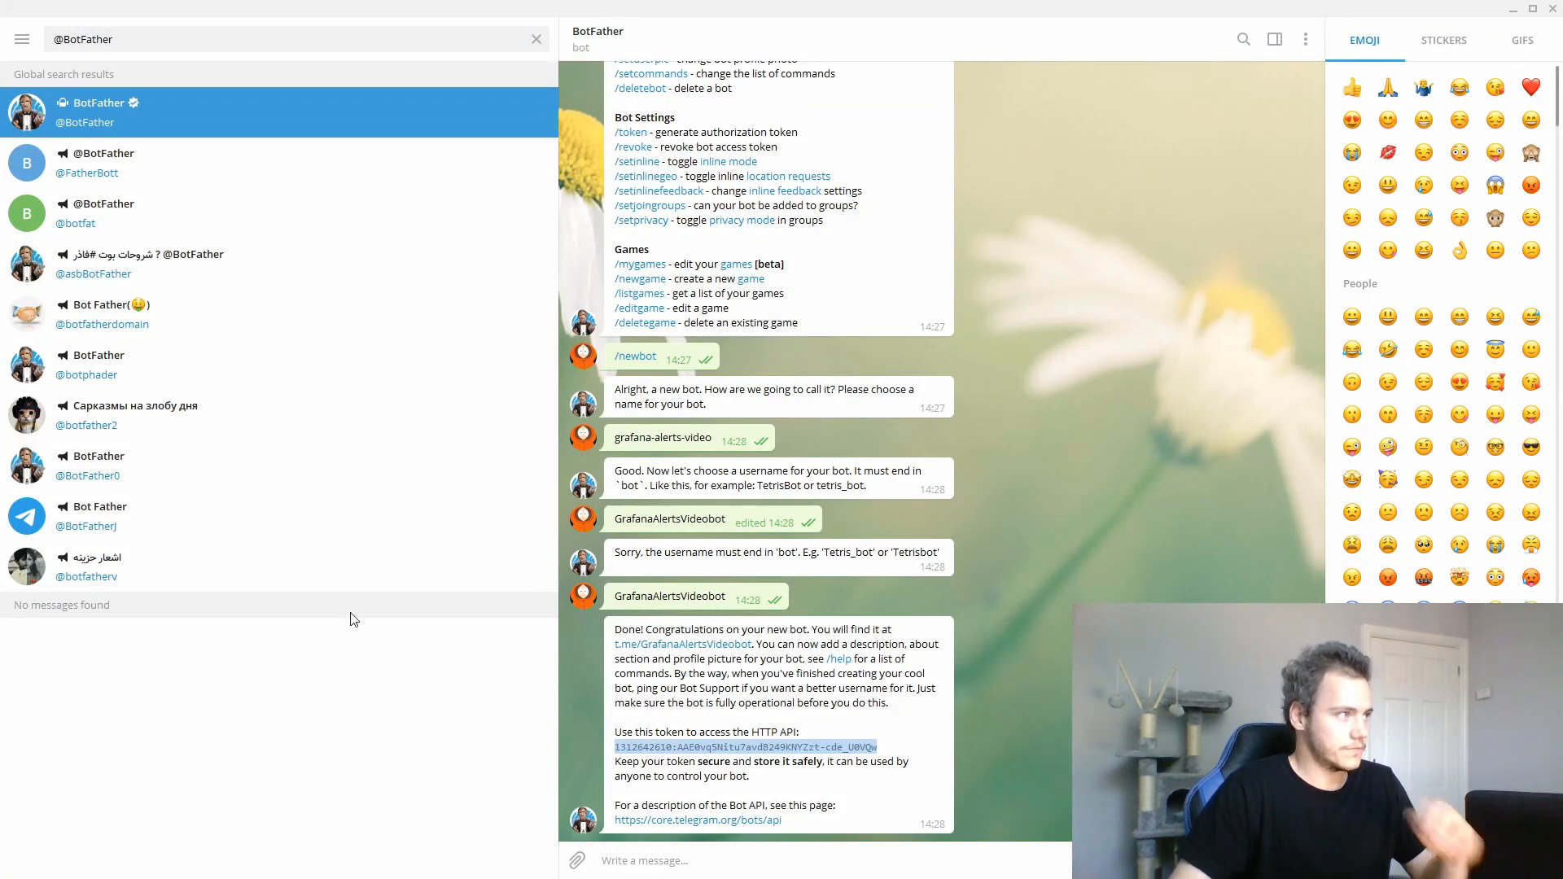
pyautogui.click(157, 46)
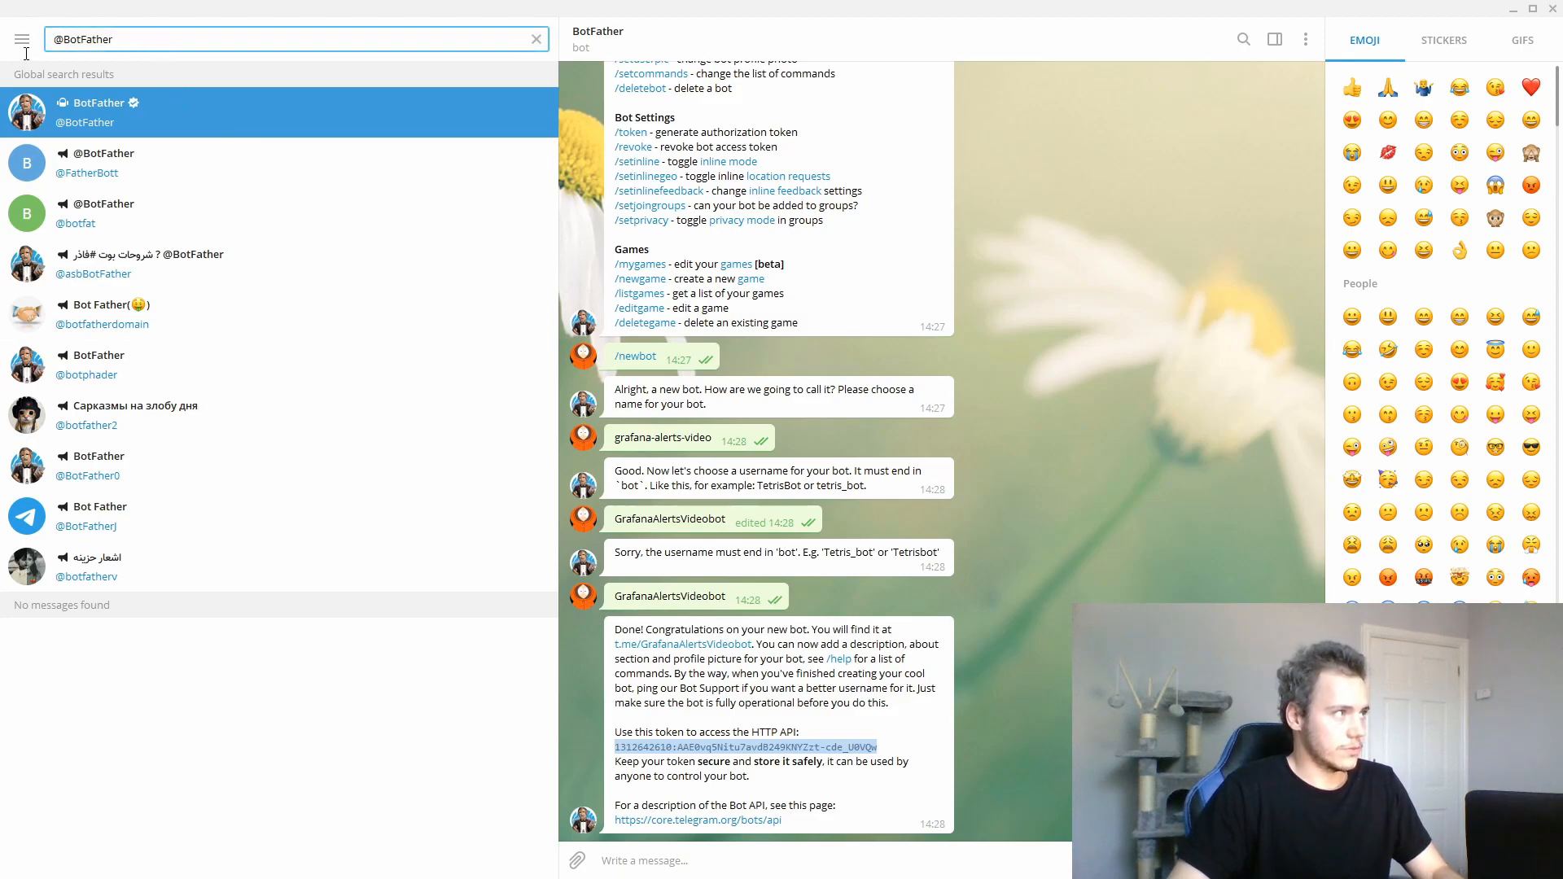
pyautogui.hotkey('ctrl', 'a')
pyautogui.press('BackSpace')
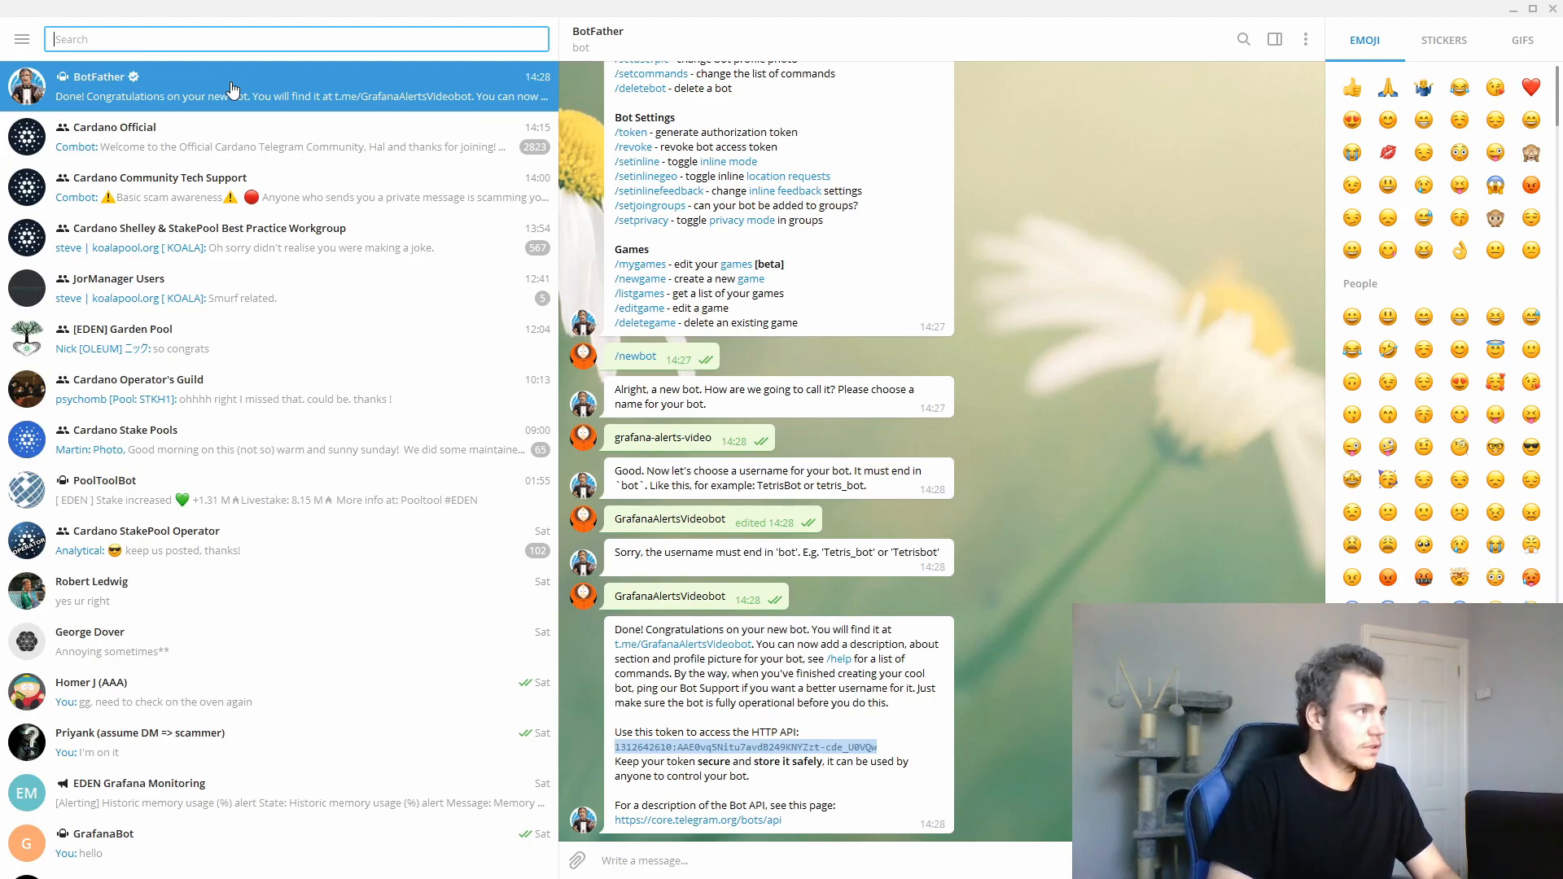
# Step: Create a private channel named GrafanaAlertingVideo with the description left empty
pyautogui.click(19, 40)
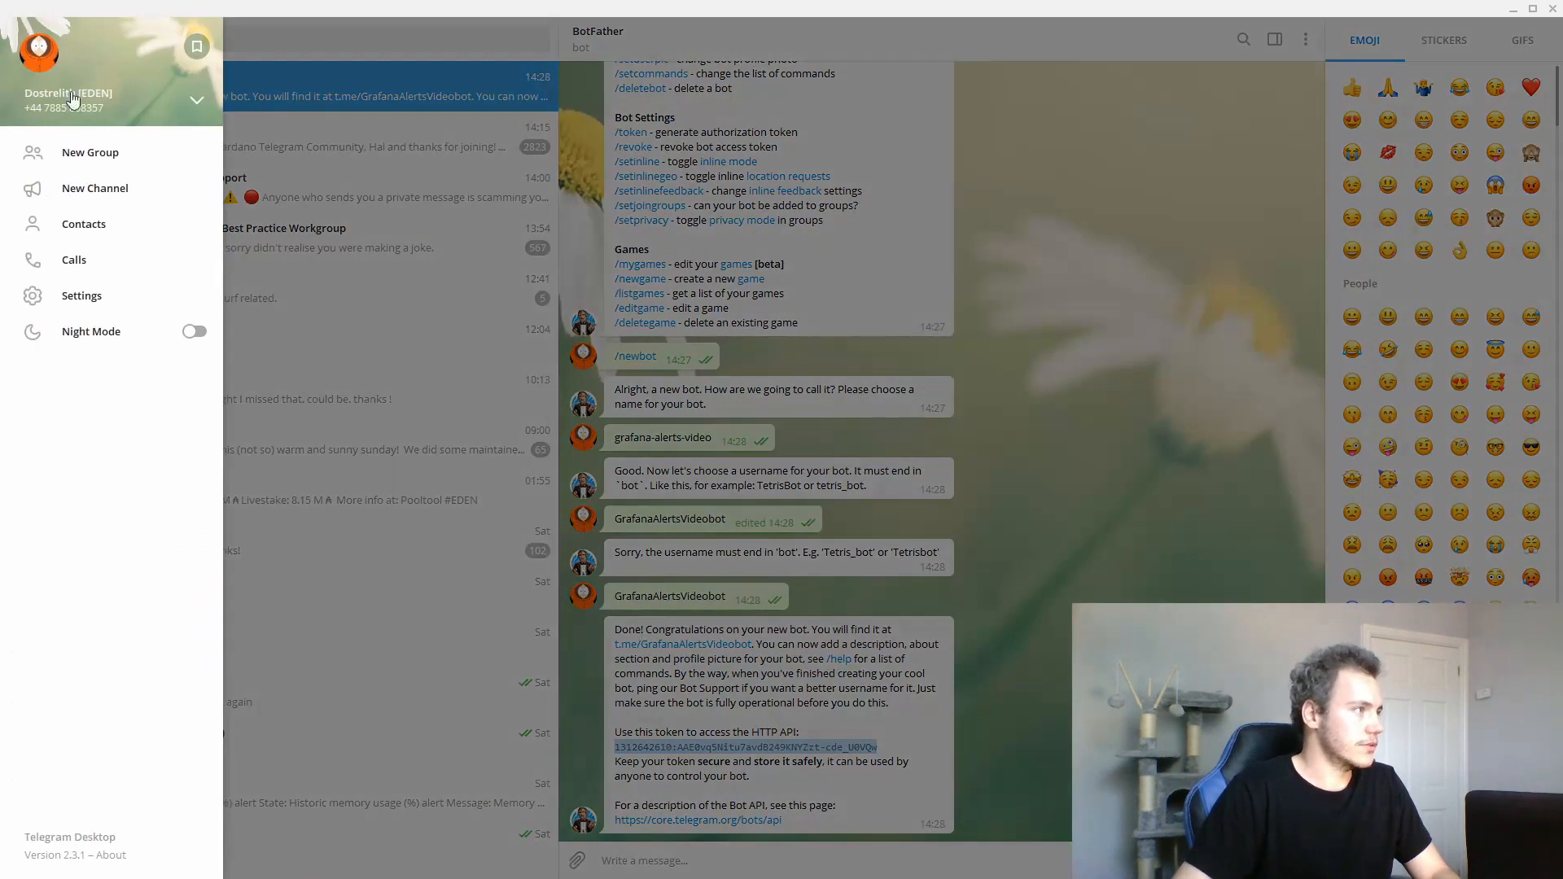
pyautogui.click(90, 188)
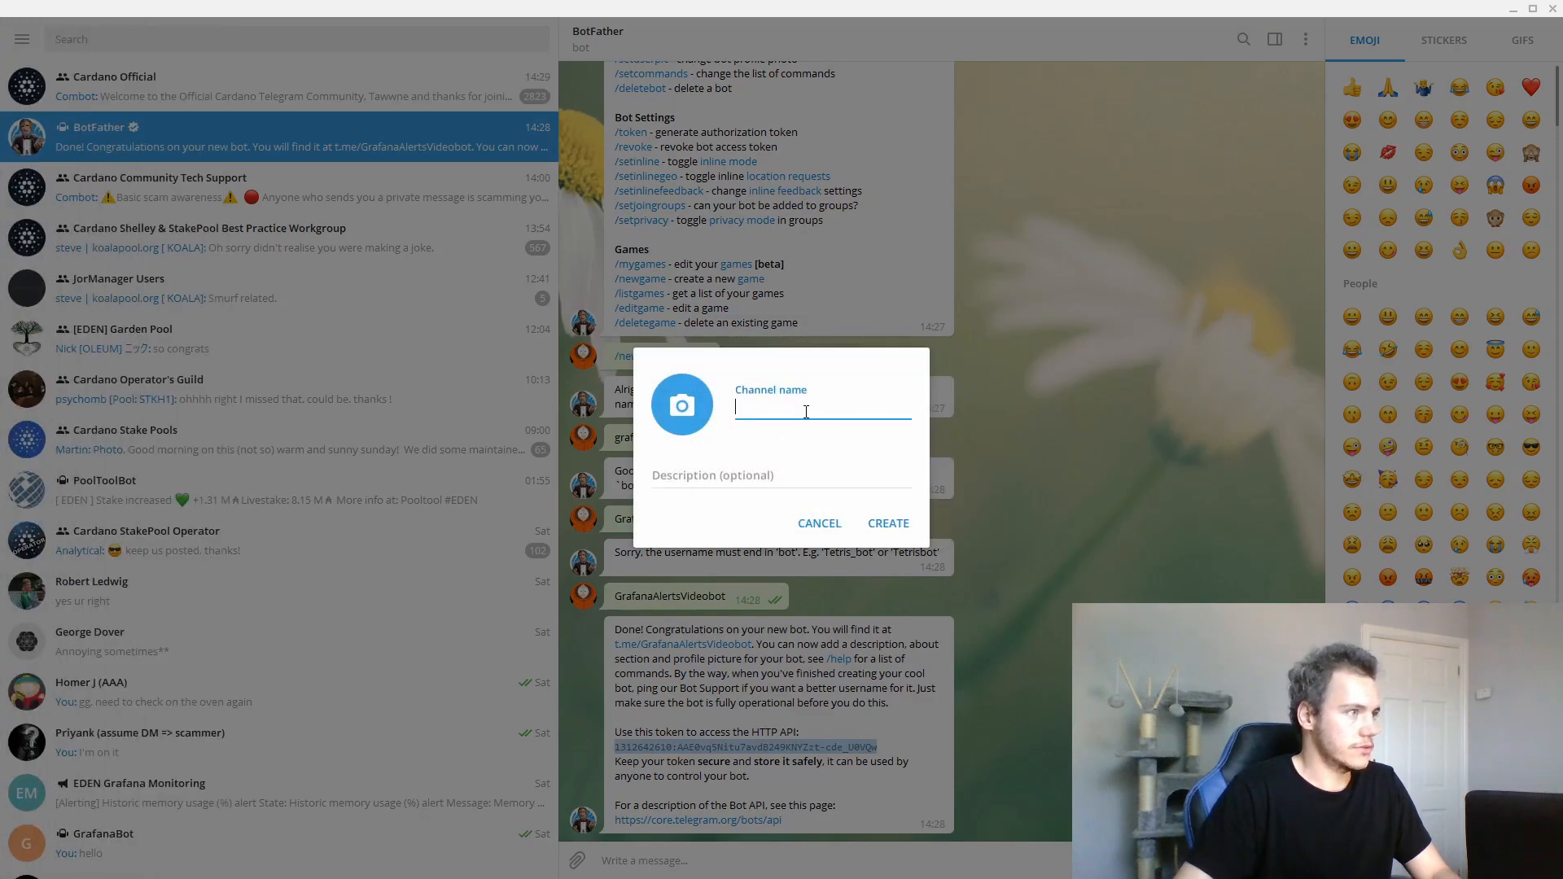
pyautogui.write('GrafanaAlert')
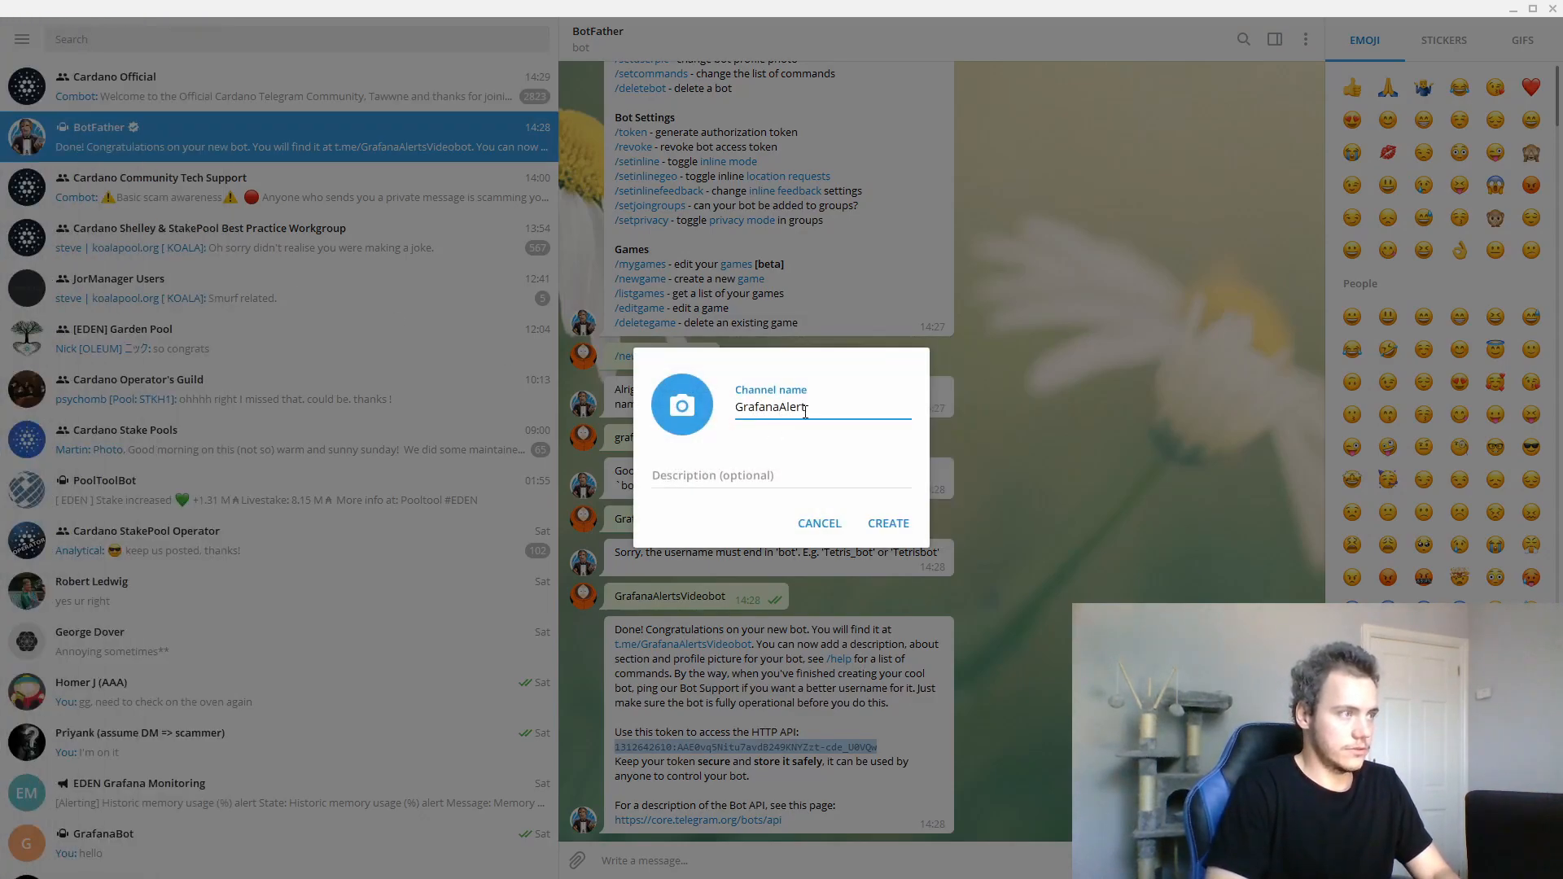
pyautogui.write('ingVideo')
pyautogui.press('Tab')
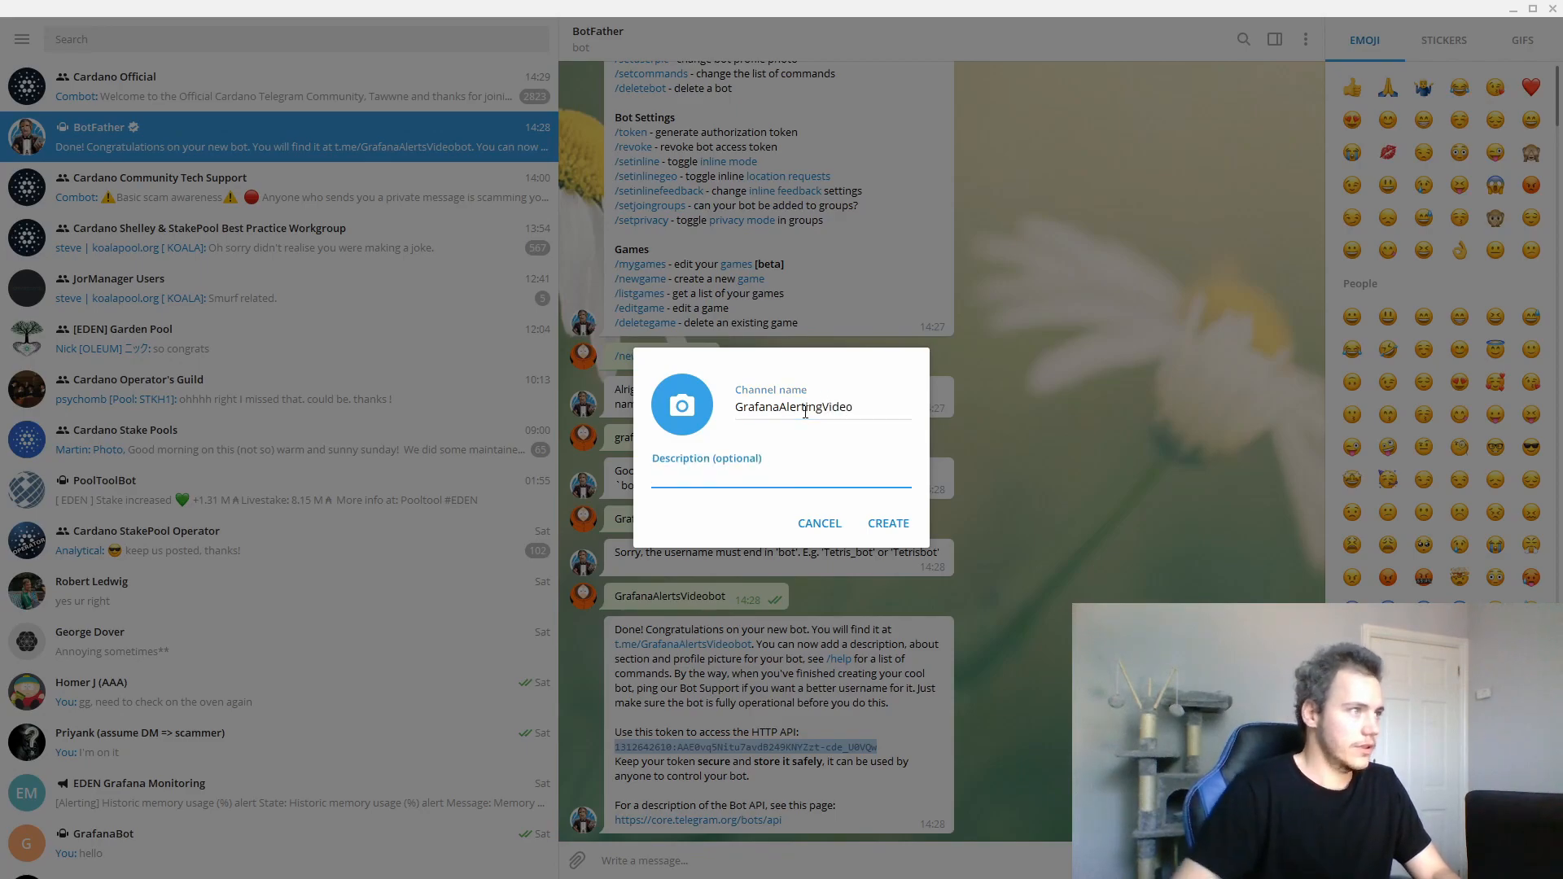
pyautogui.click(888, 522)
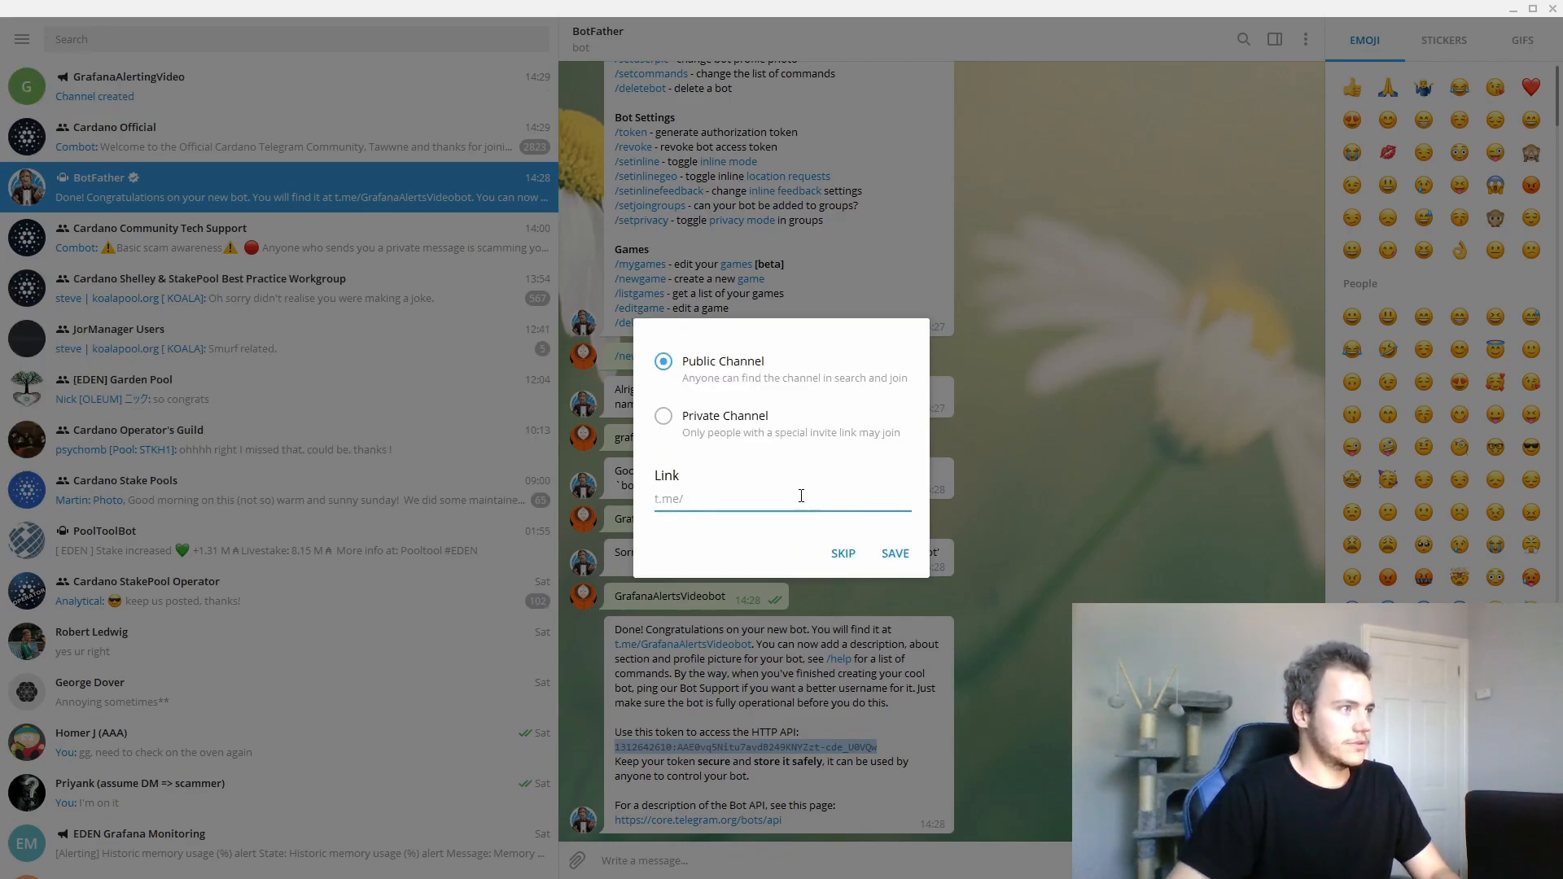
pyautogui.click(736, 436)
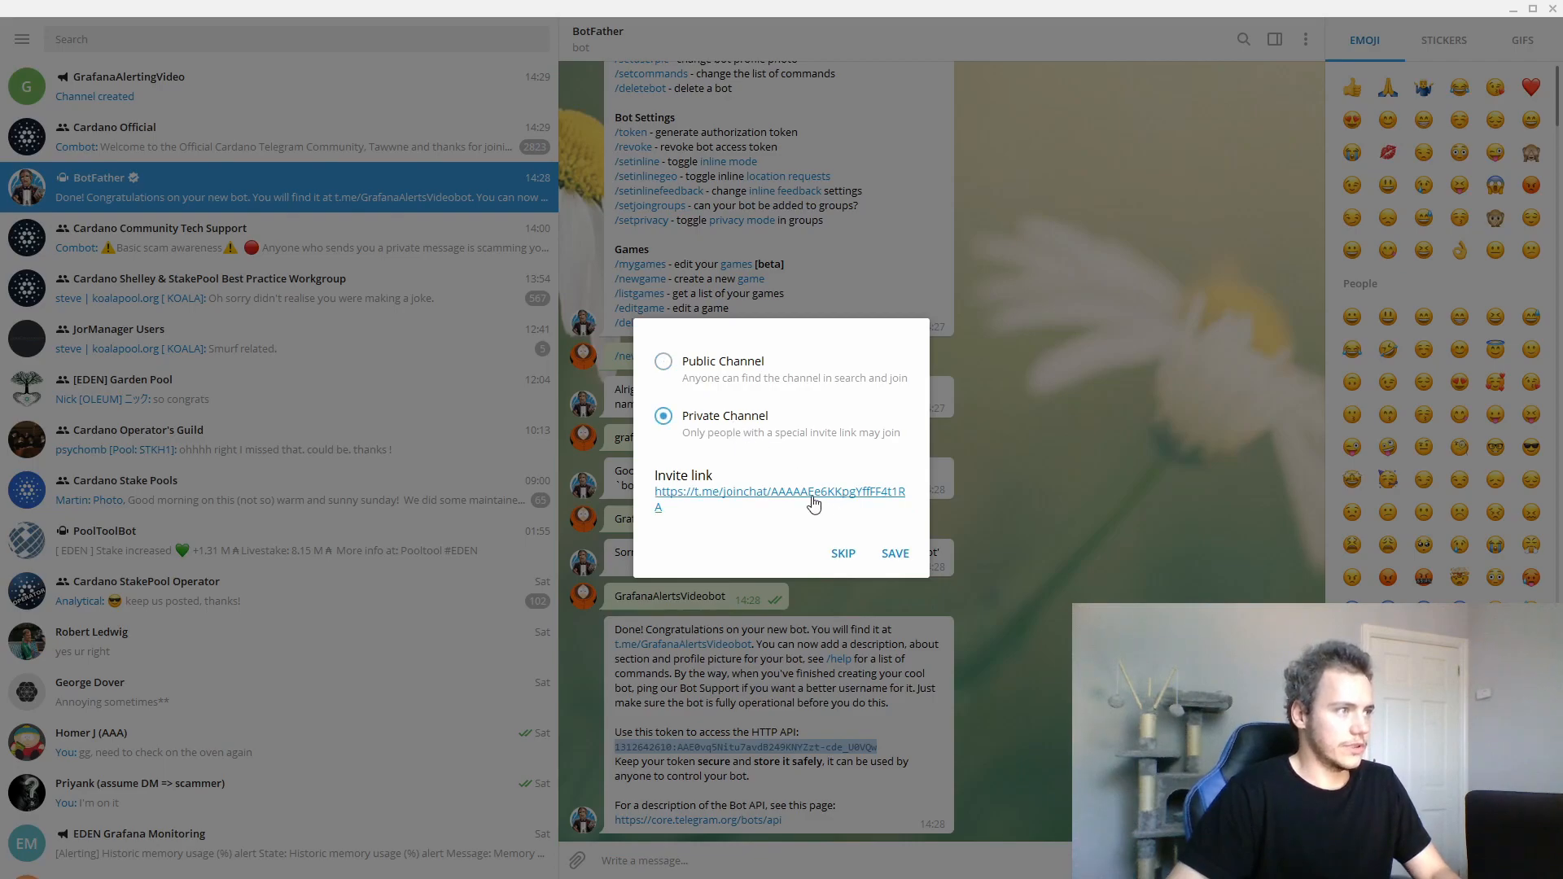
pyautogui.click(894, 554)
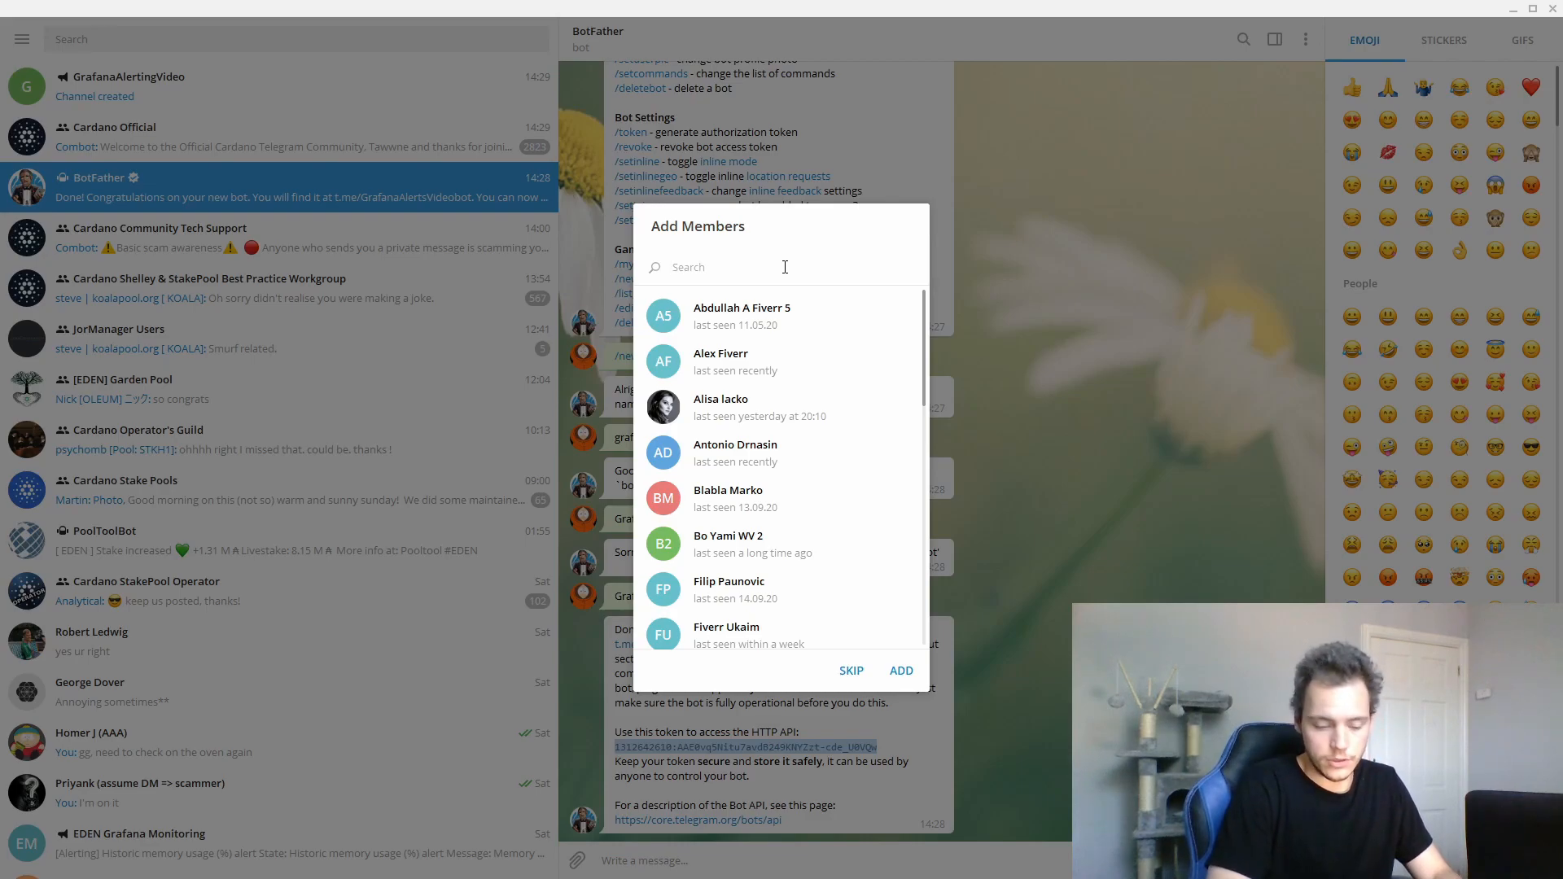
# Step: Try to find the new bot as a channel member by searching for GrafanaAlertingVideo, GrafanaAlertBot and GrafanaAlertVideoB, and clear the search
pyautogui.write('Grafana')
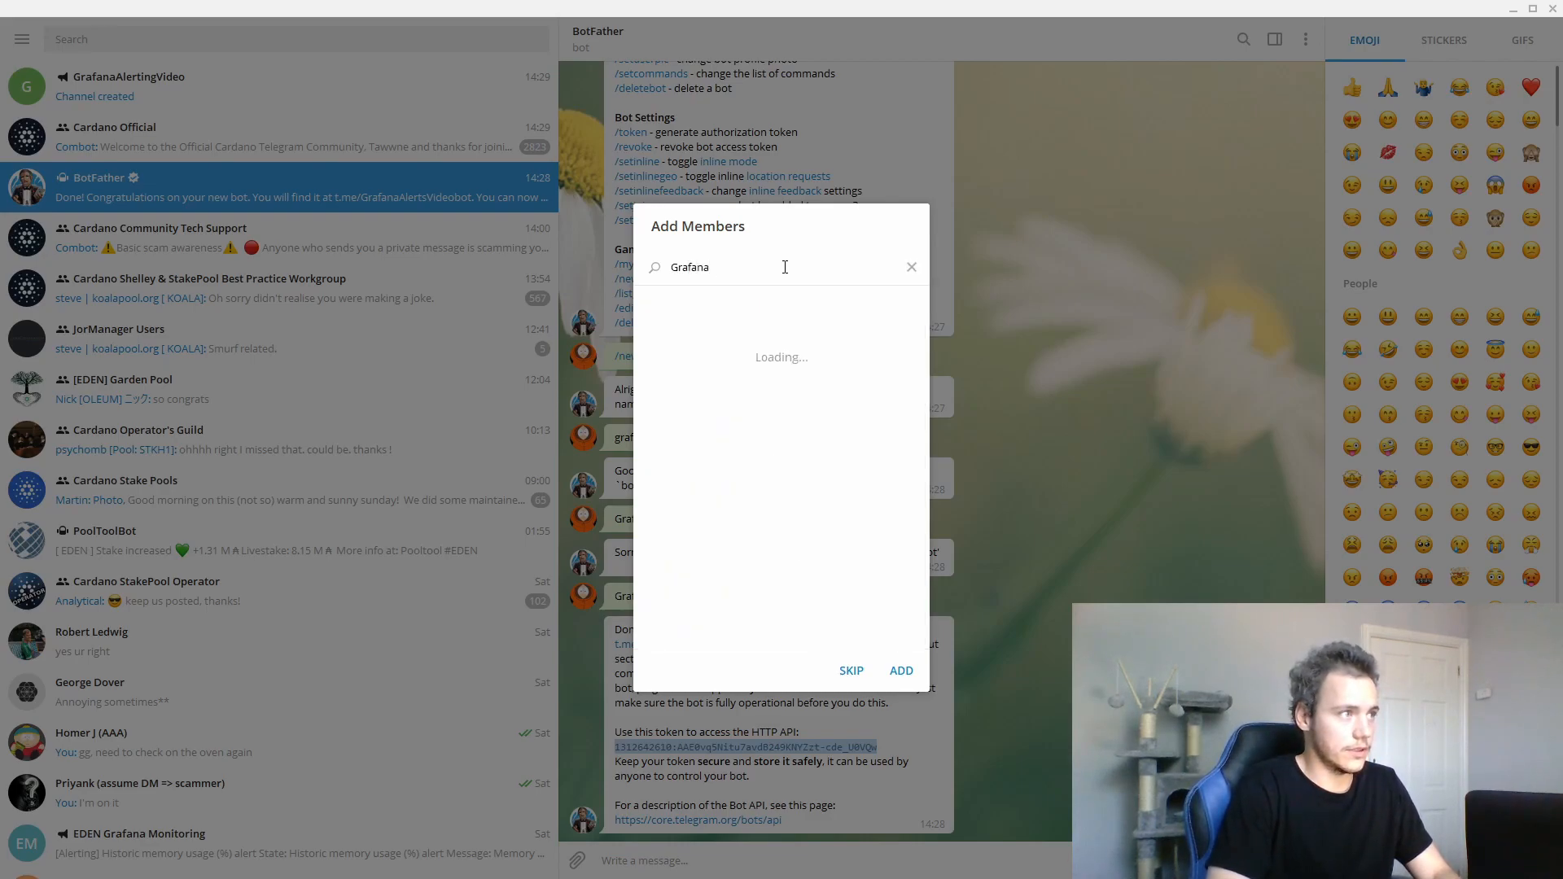
pyautogui.write('Alerting')
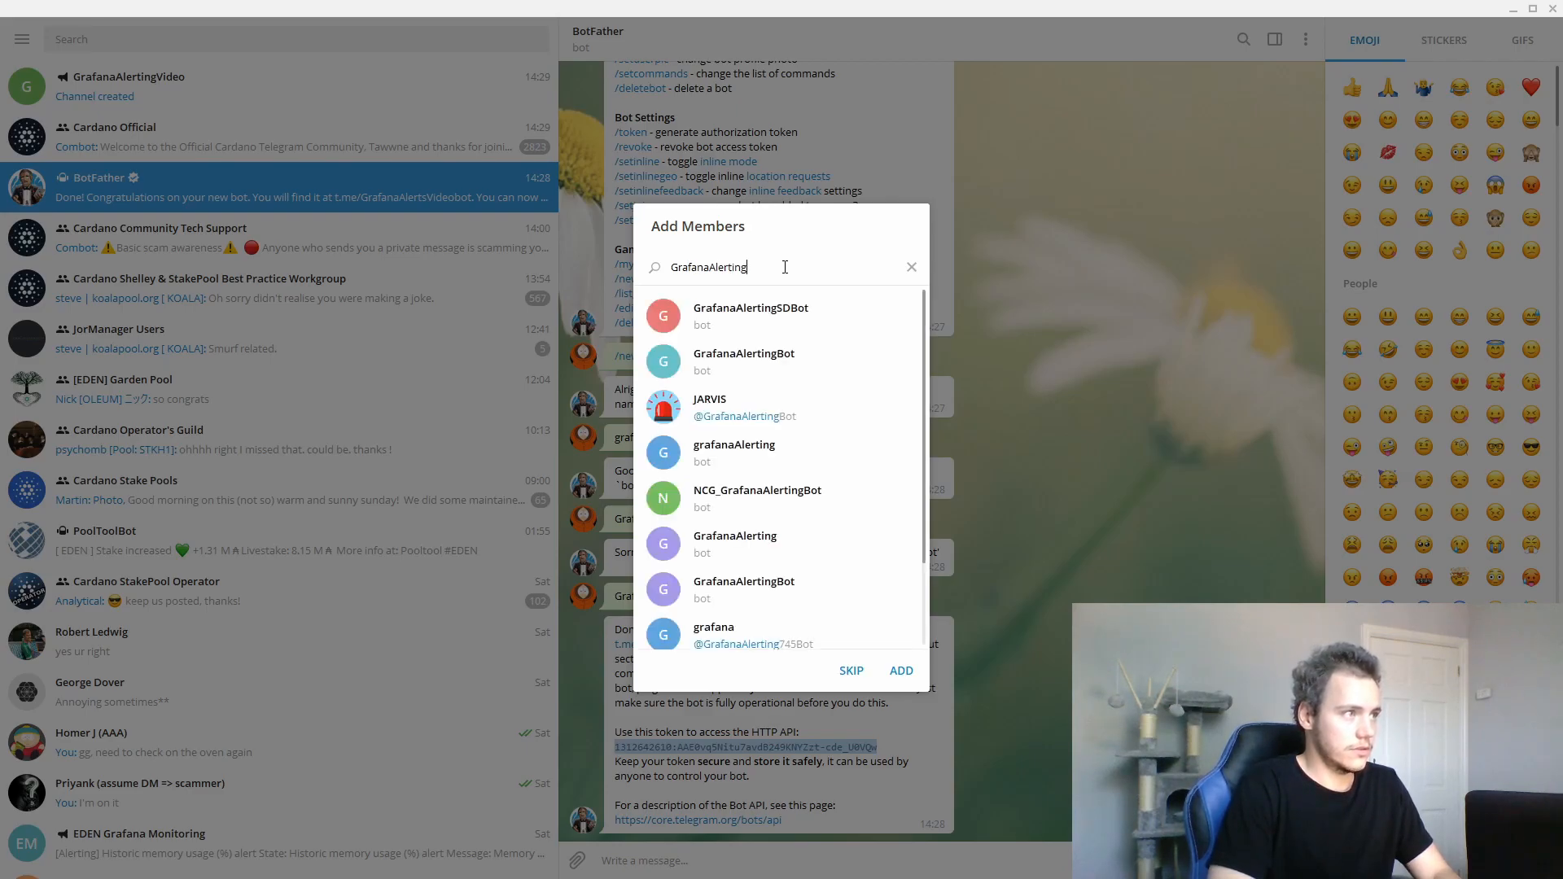
pyautogui.write('Video')
pyautogui.press('BackSpace')
pyautogui.press('BackSpace')
pyautogui.press('BackSpace')
pyautogui.press('BackSpace')
pyautogui.press('BackSpace')
pyautogui.press('BackSpace')
pyautogui.press('BackSpace')
pyautogui.press('BackSpace')
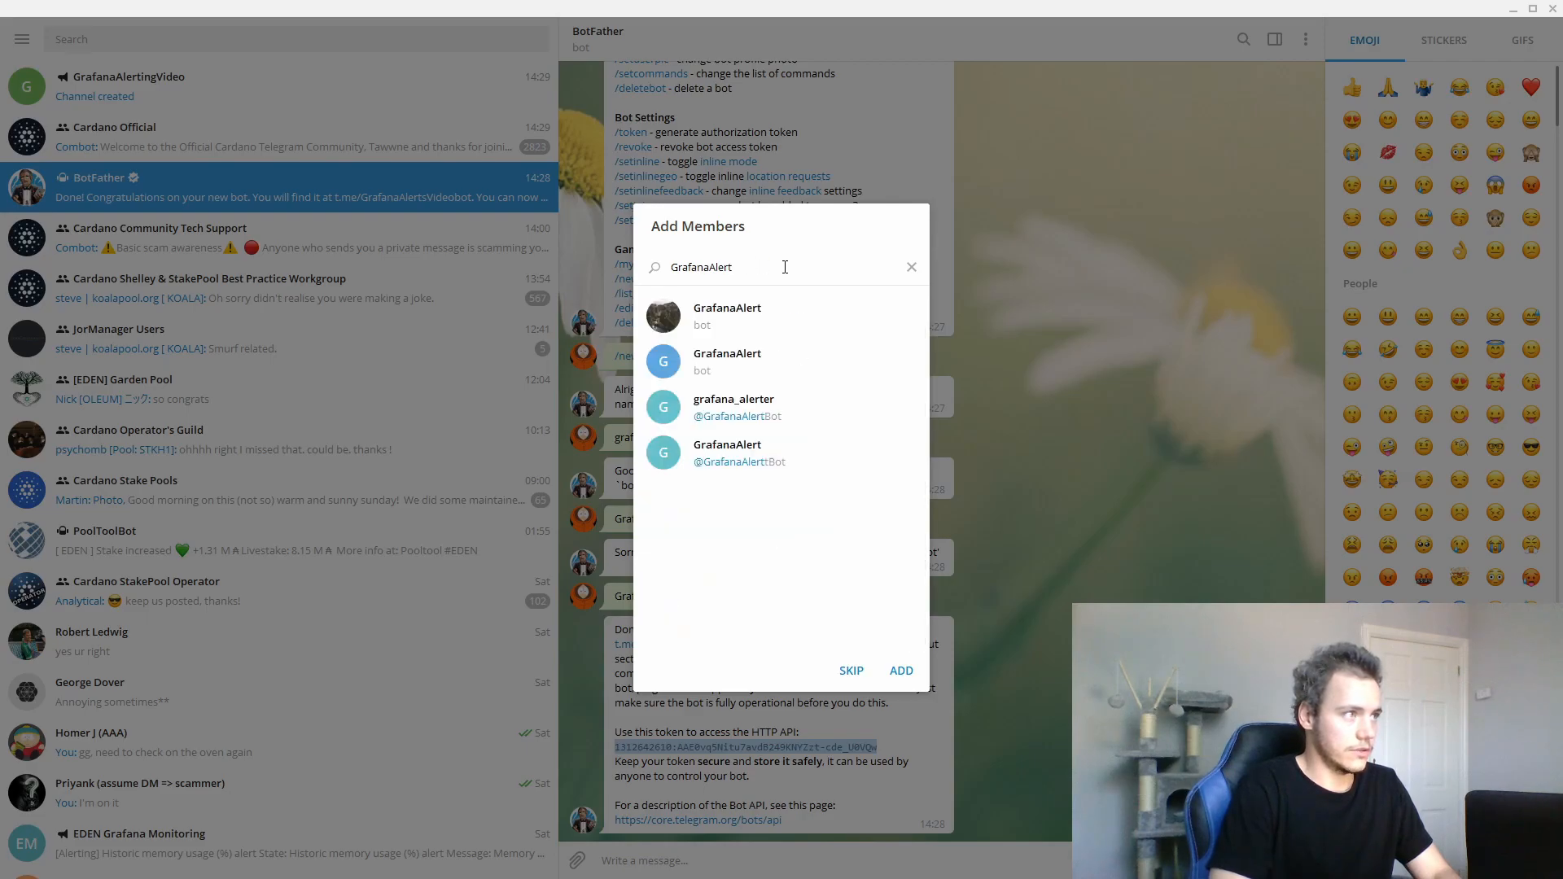
pyautogui.write('Bot')
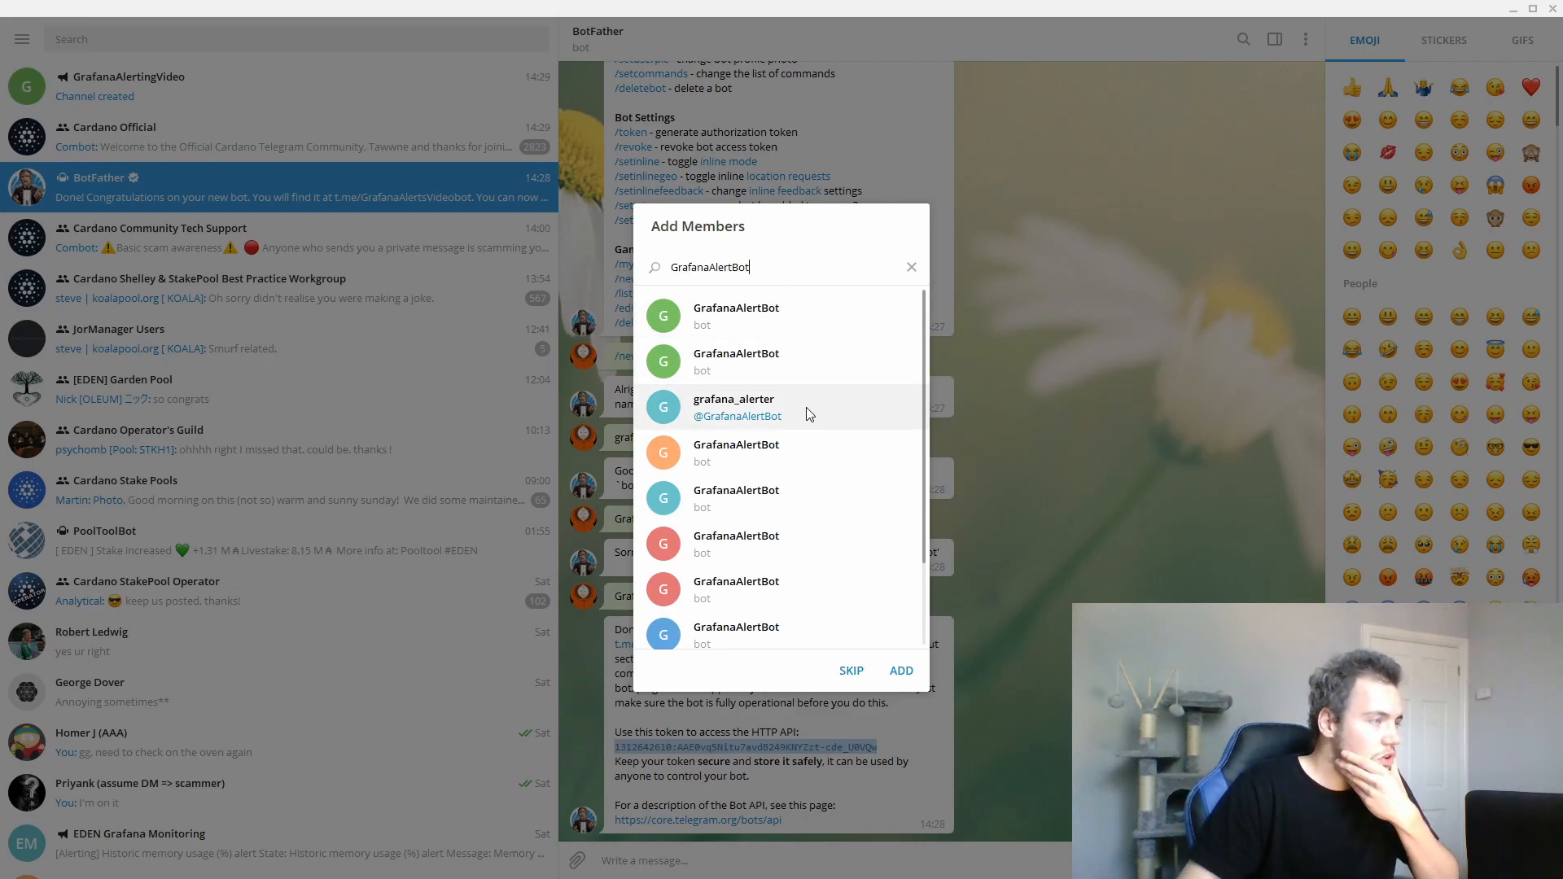
pyautogui.press('BackSpace')
pyautogui.press('BackSpace')
pyautogui.press('BackSpace')
pyautogui.write('V')
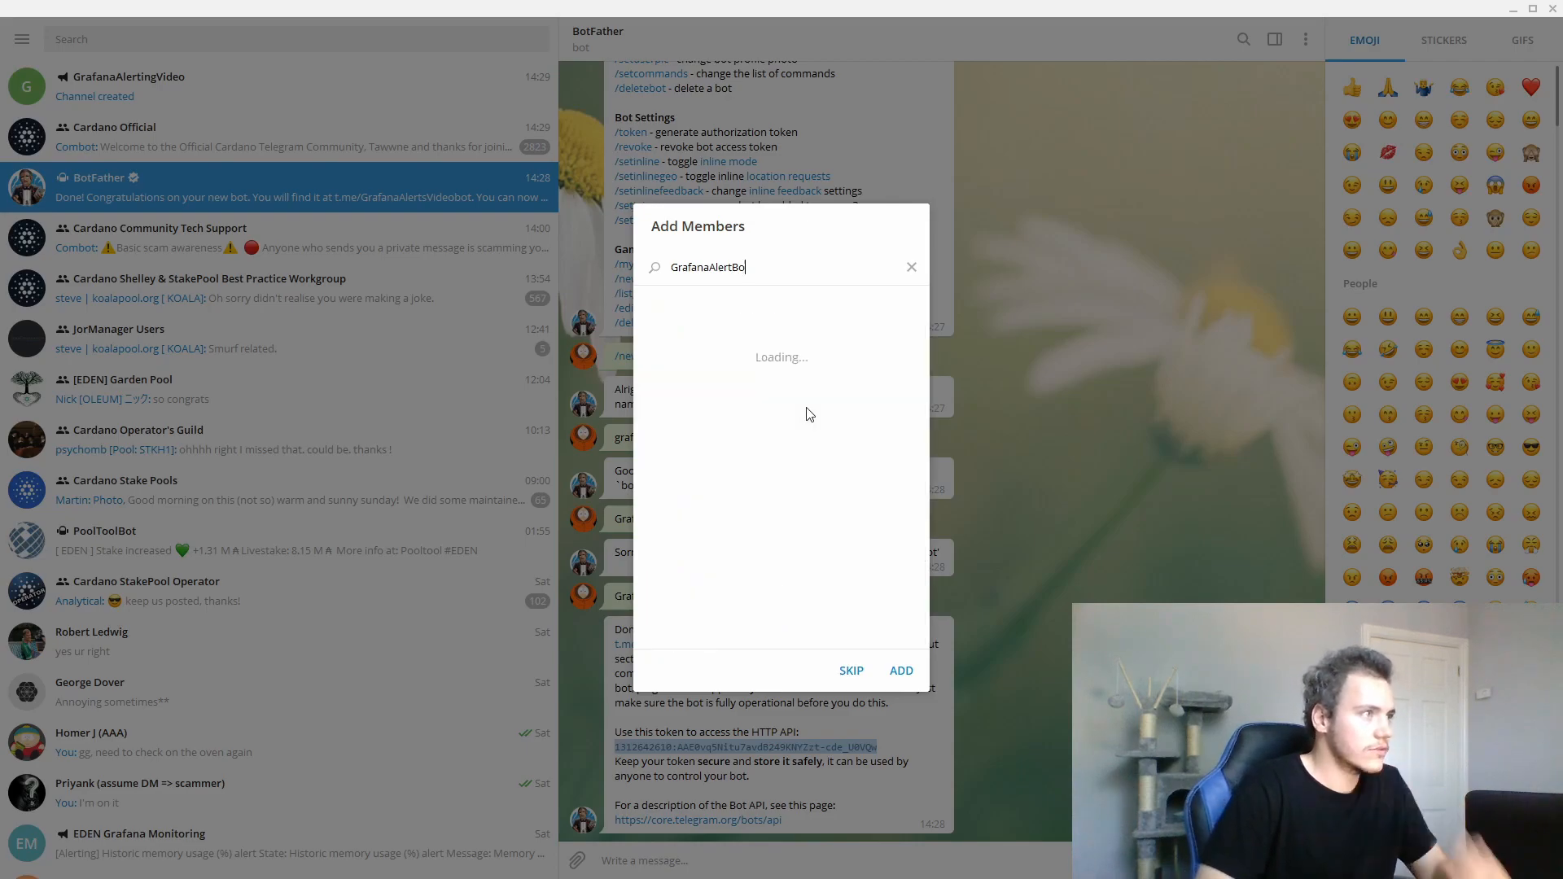
pyautogui.write('ideo')
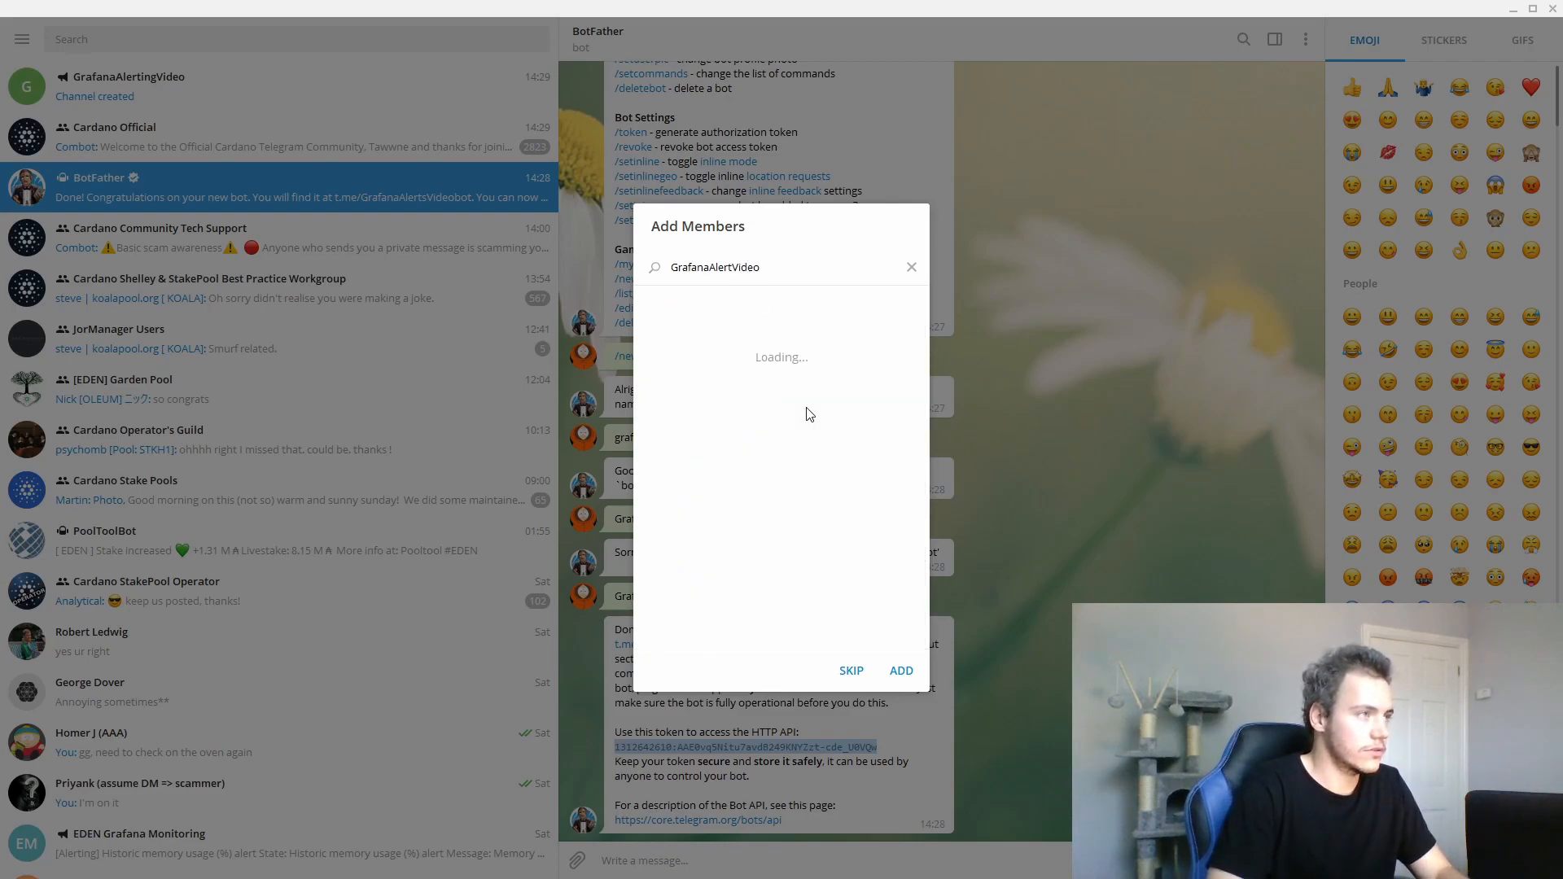
pyautogui.write('B')
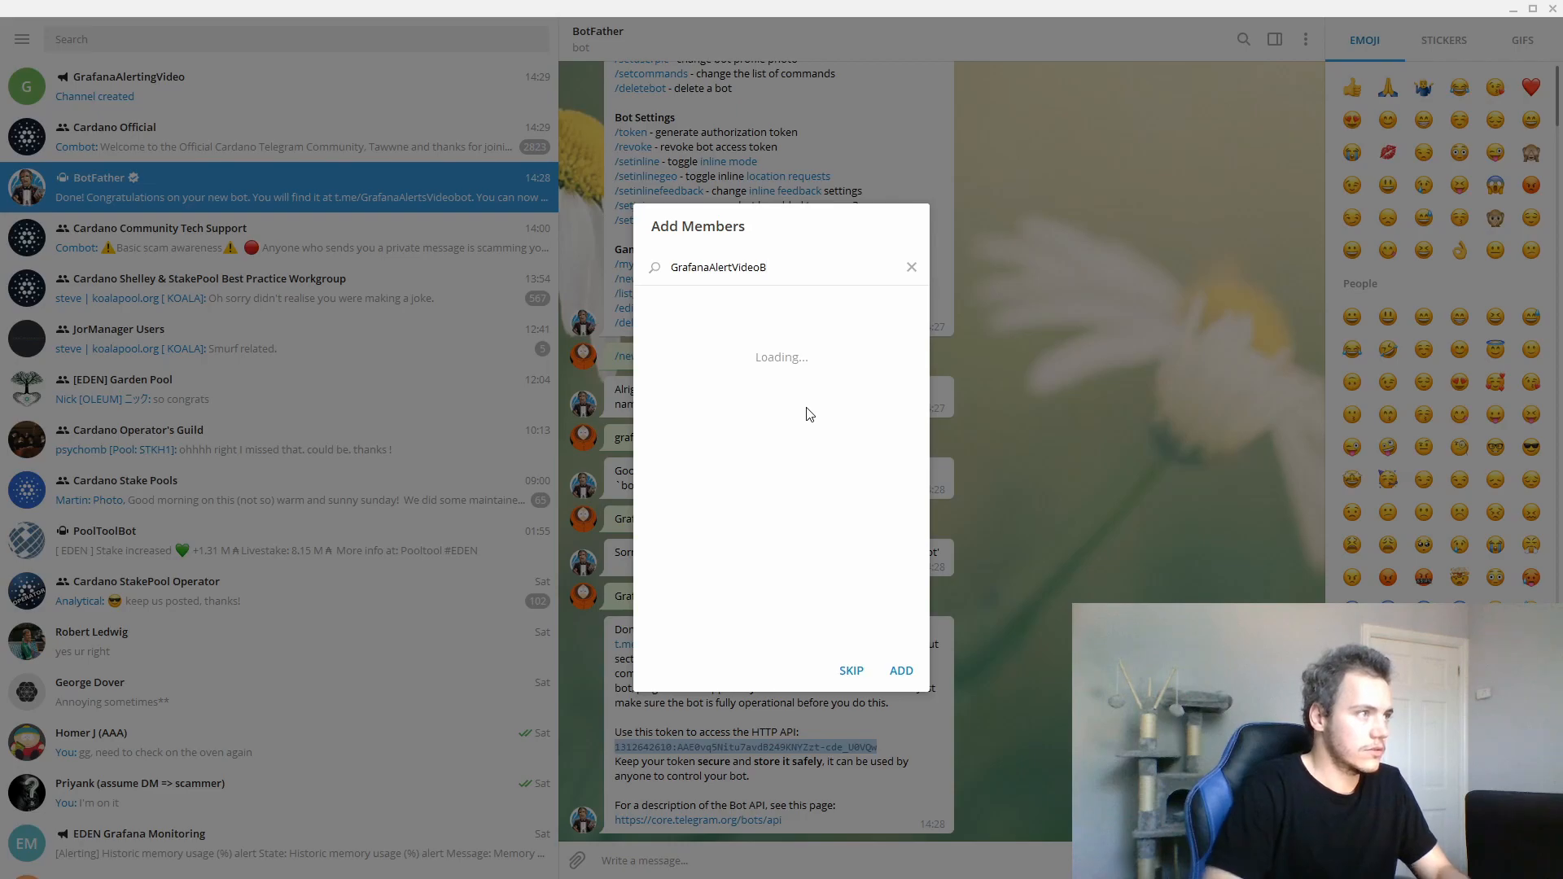
pyautogui.click(911, 267)
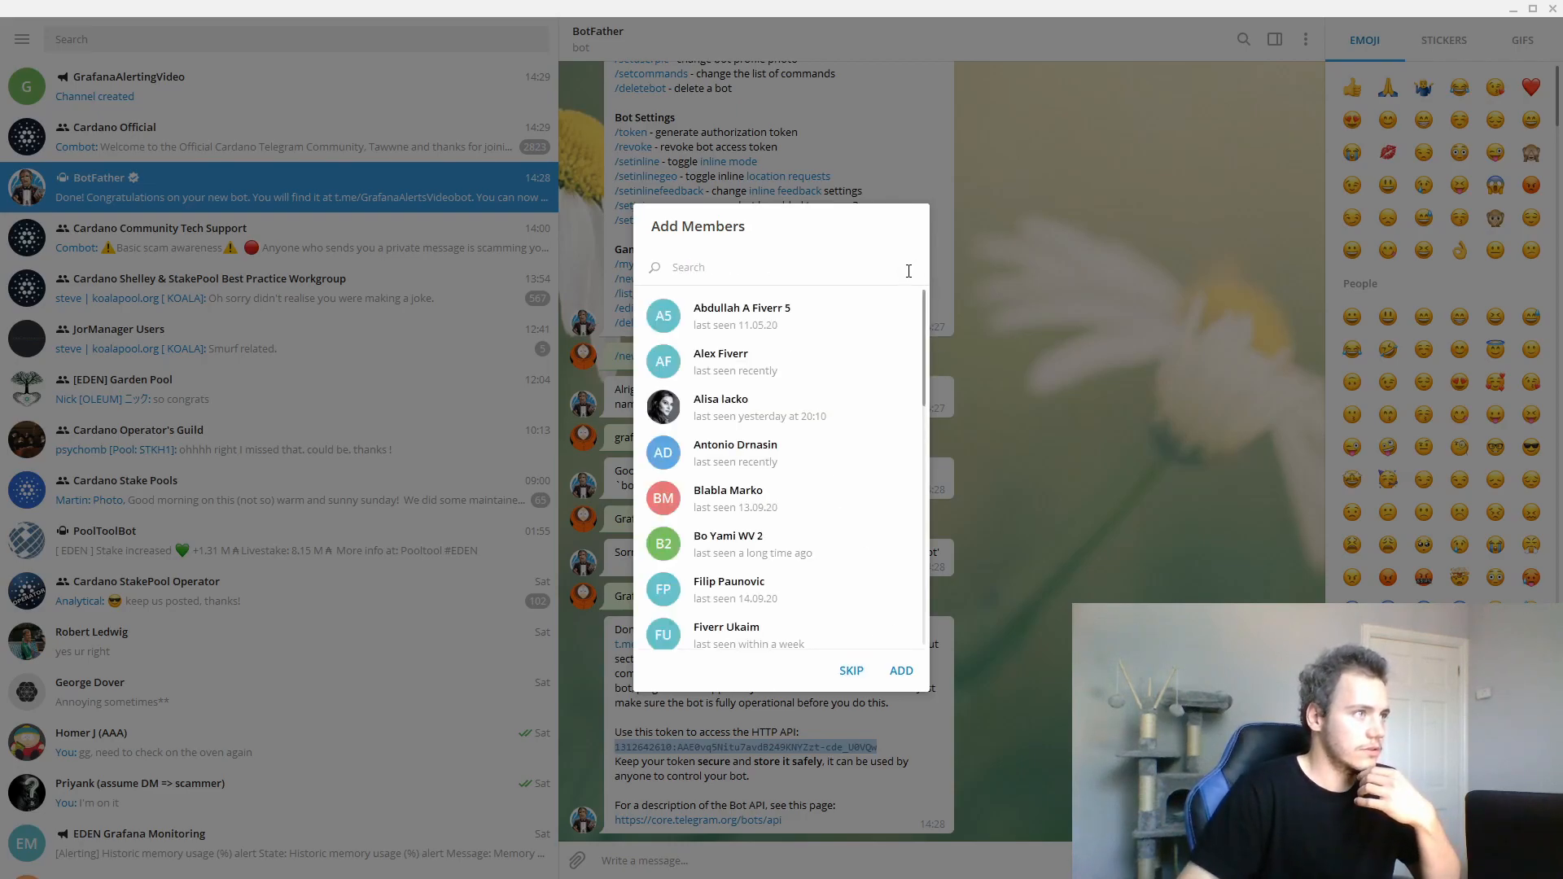
# Step: Dismiss adding members and copy the username GrafanaAlertsVideobot from the message in the BotFather chat
pyautogui.click(997, 283)
pyautogui.click(137, 176)
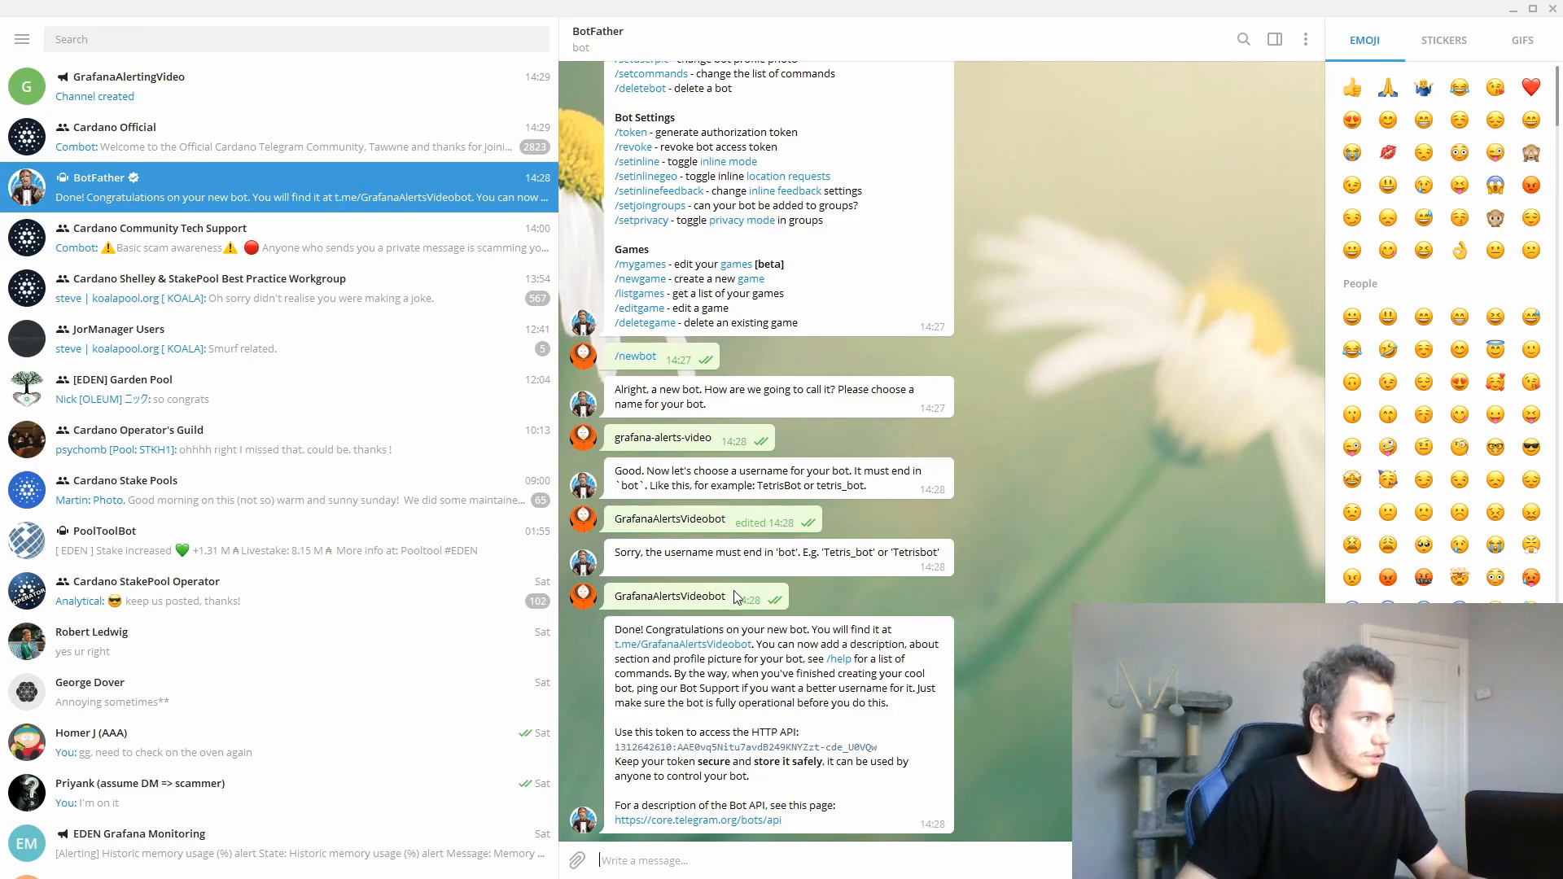
pyautogui.moveTo(730, 597); pyautogui.dragTo(620, 598)
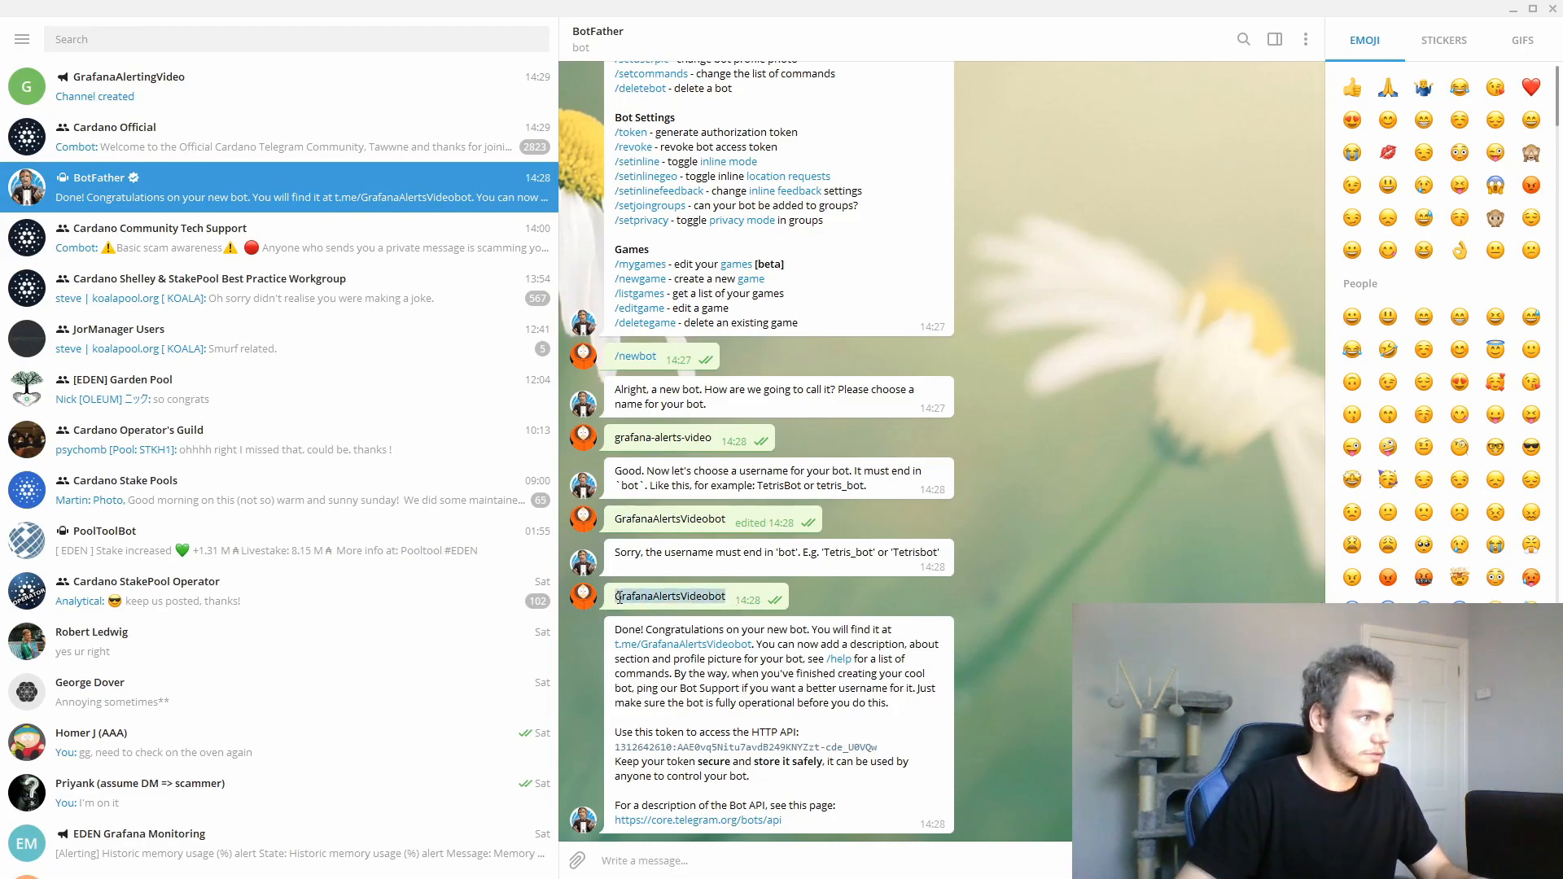
# Step: Add GrafanaAlertsVideobot to the GrafanaAlertingVideo channel's members, choosing to make it an administrator
pyautogui.click(228, 97)
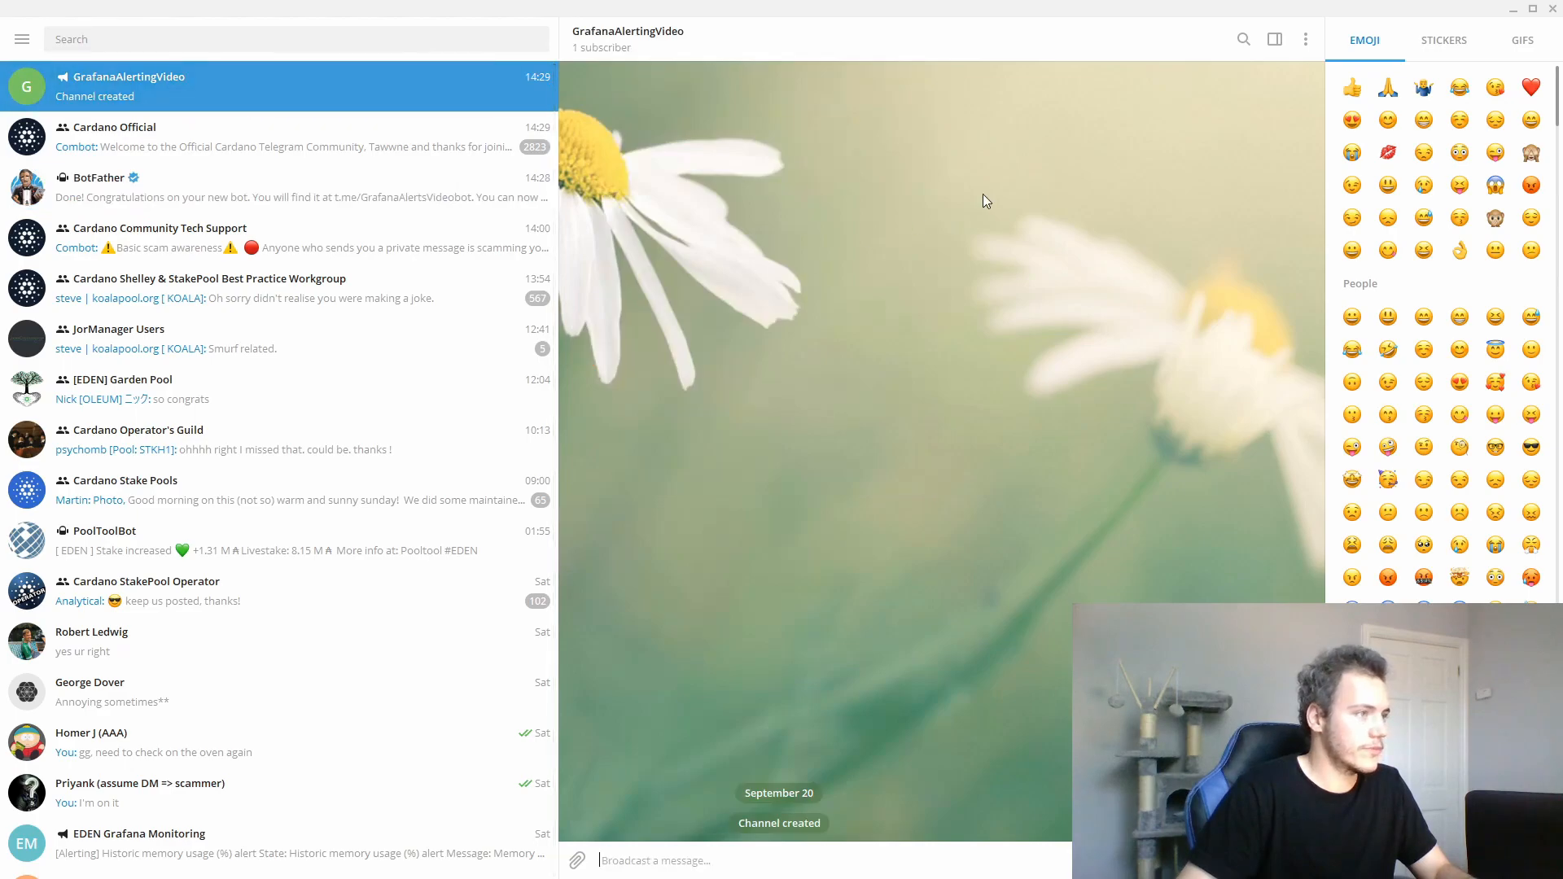
pyautogui.click(1305, 39)
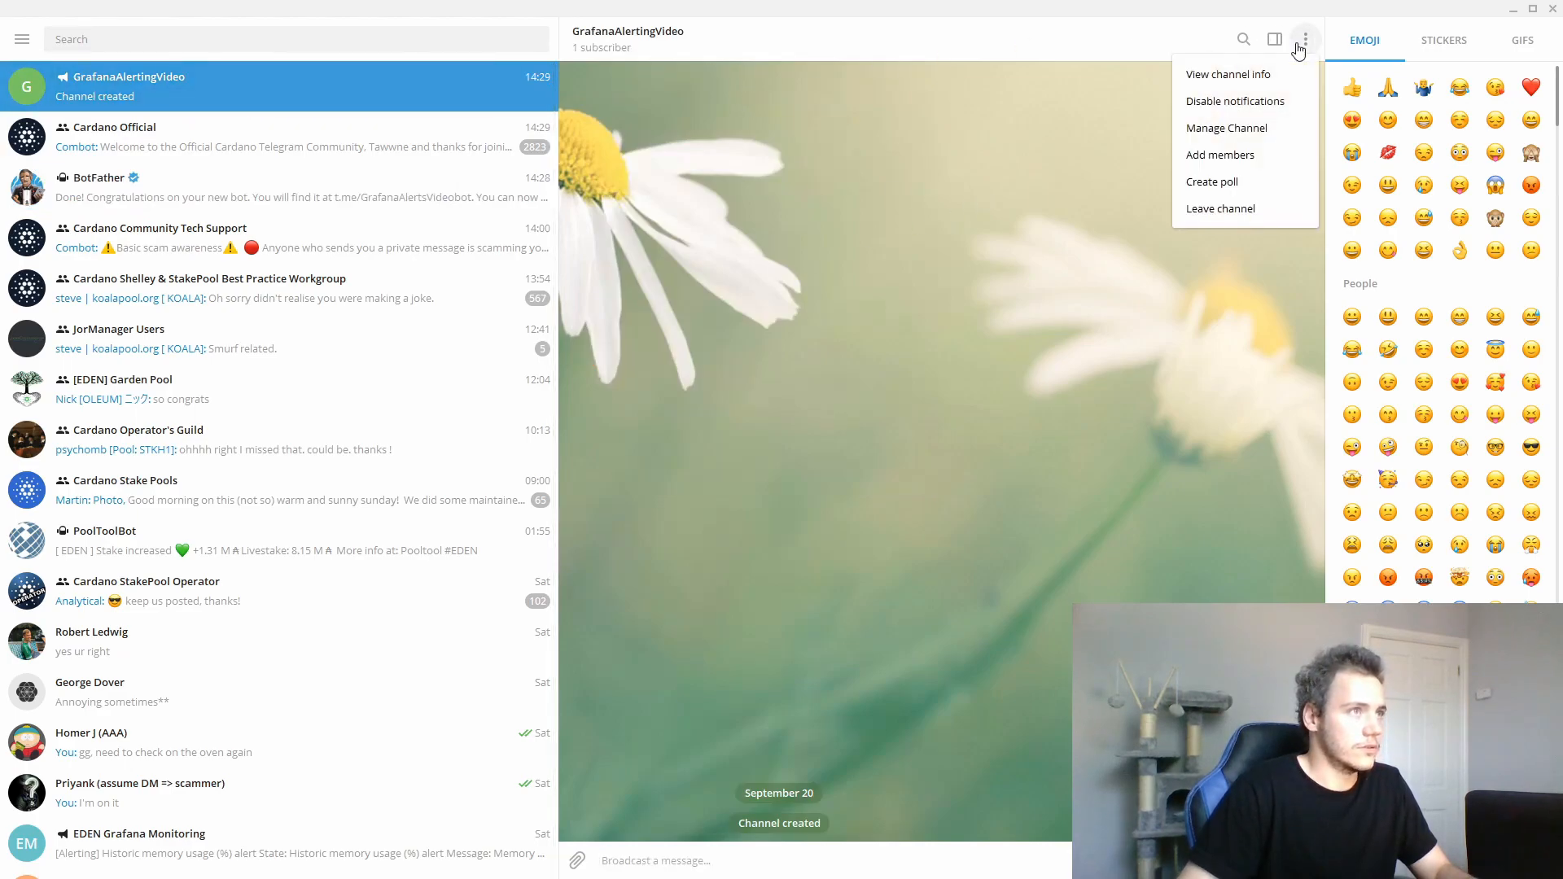
pyautogui.click(1219, 154)
pyautogui.write('GrafanaAlertsVideobot')
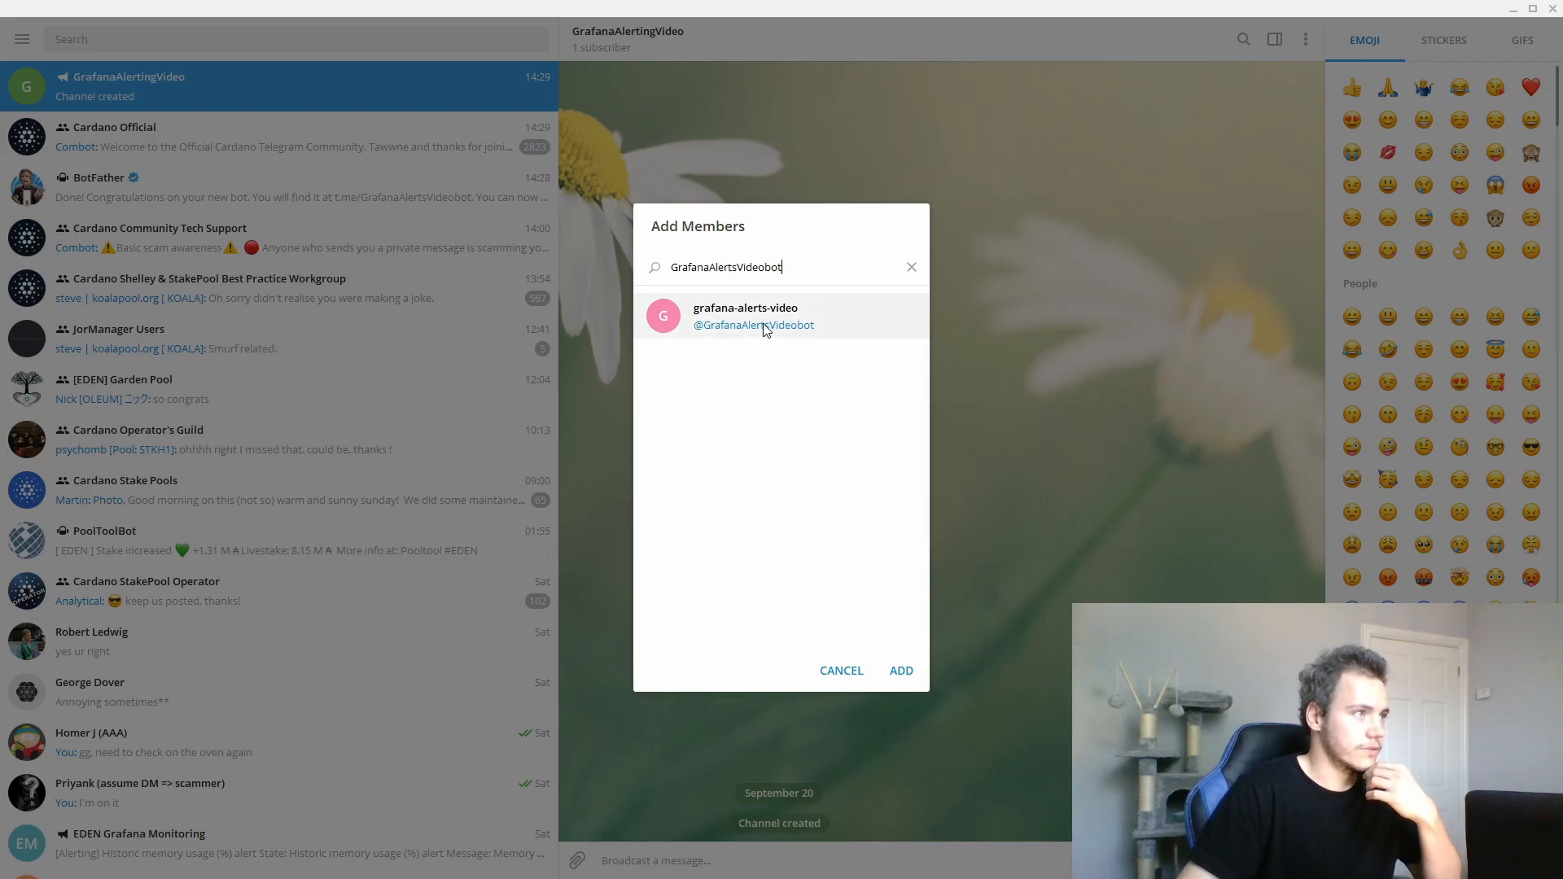
pyautogui.click(765, 329)
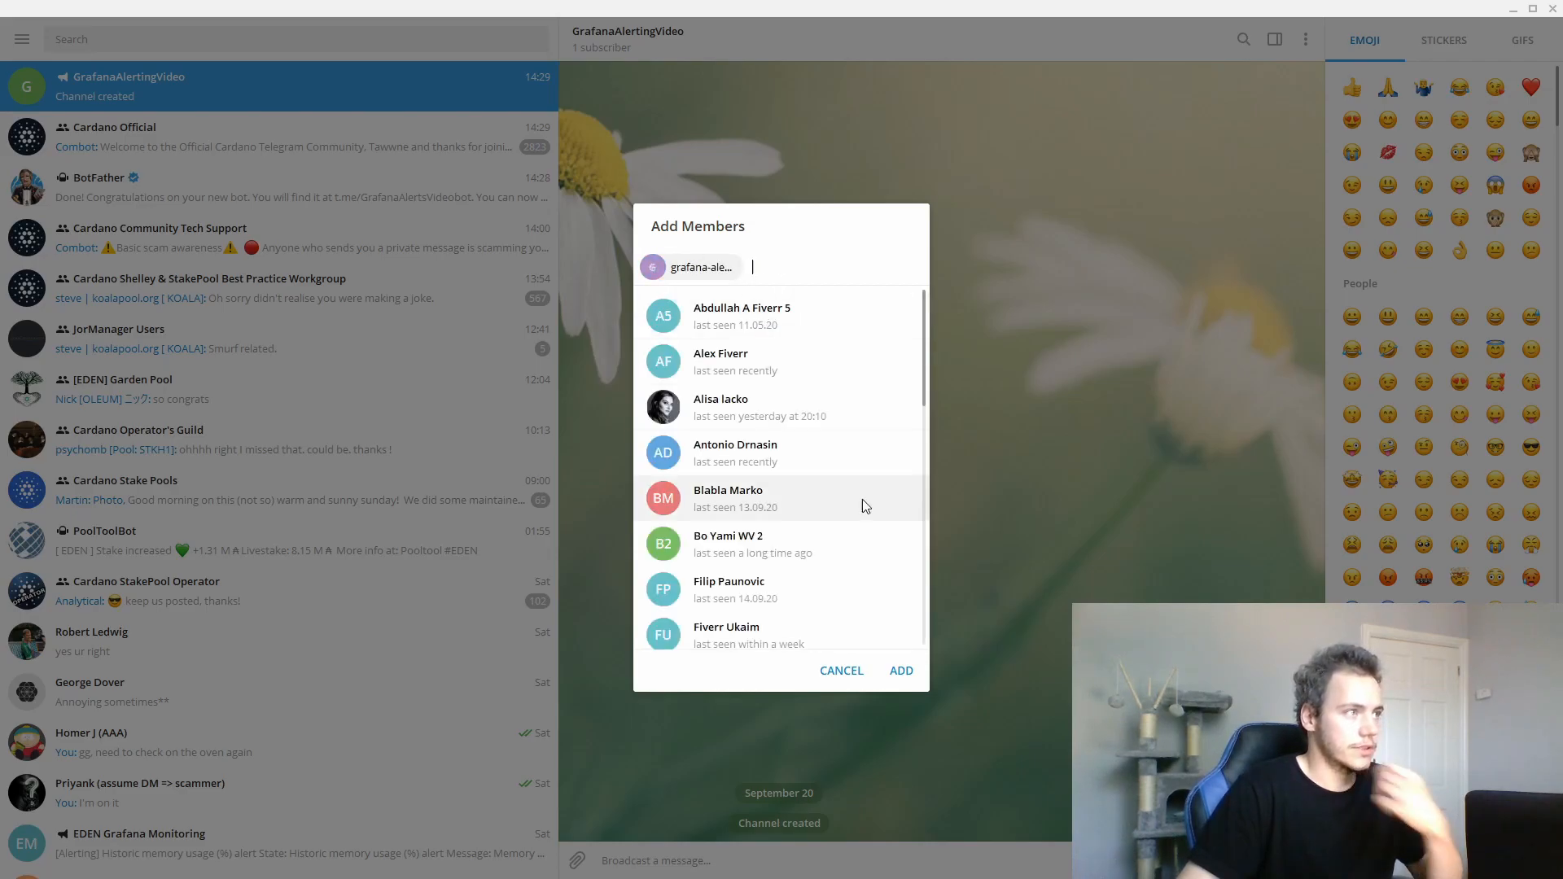
pyautogui.click(901, 671)
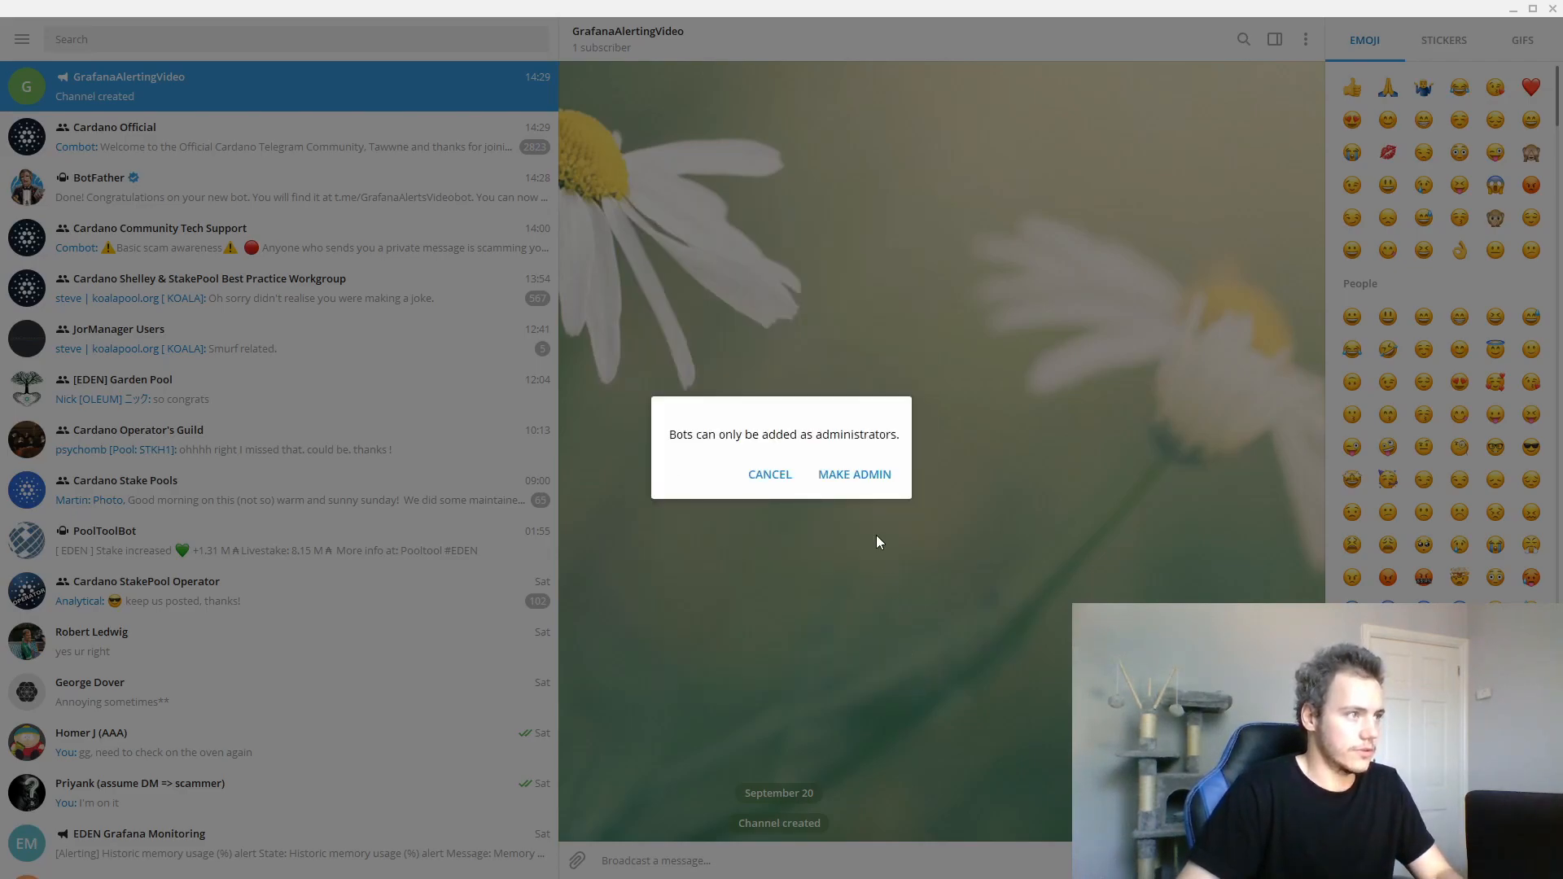
pyautogui.click(870, 487)
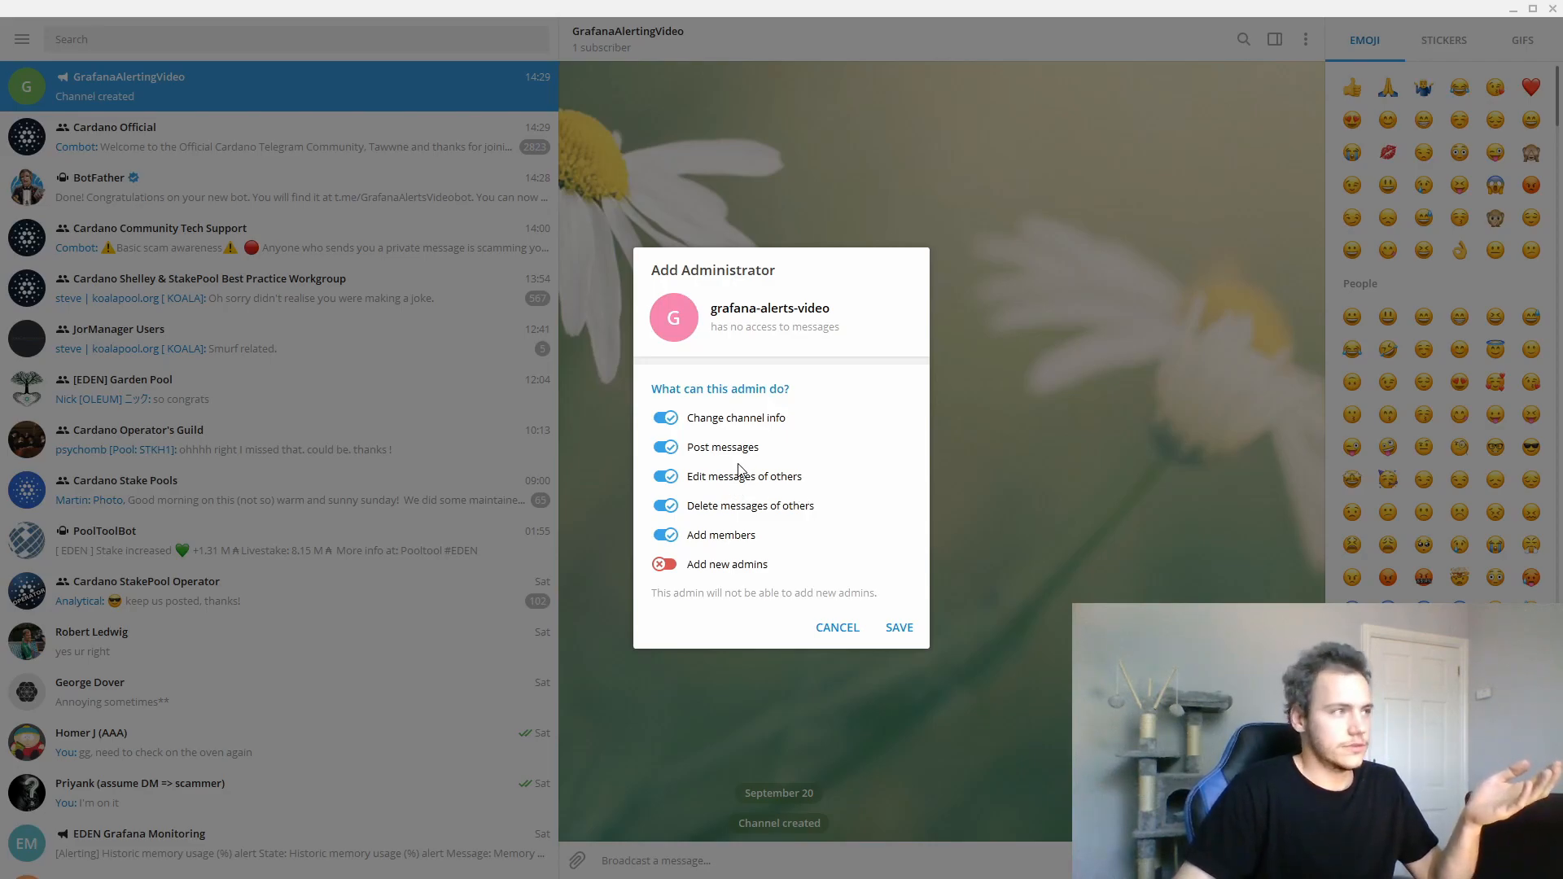
# Step: Turn off the bot's rights to change channel info, edit or delete others' messages and add members, and save it as administrator
pyautogui.click(664, 417)
pyautogui.click(664, 477)
pyautogui.click(664, 505)
pyautogui.click(664, 535)
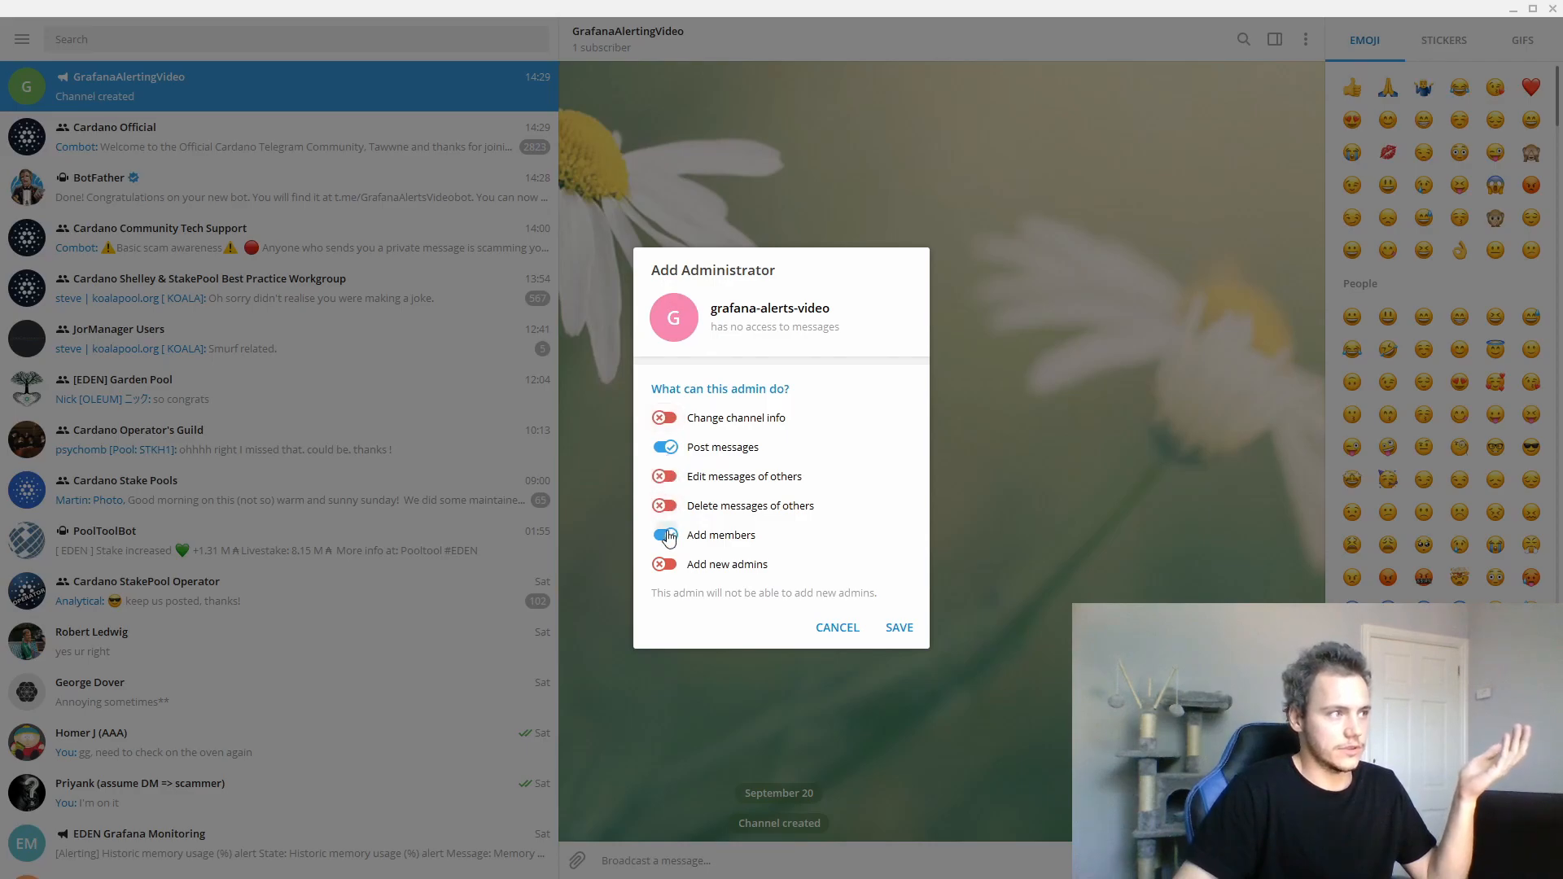
pyautogui.click(909, 635)
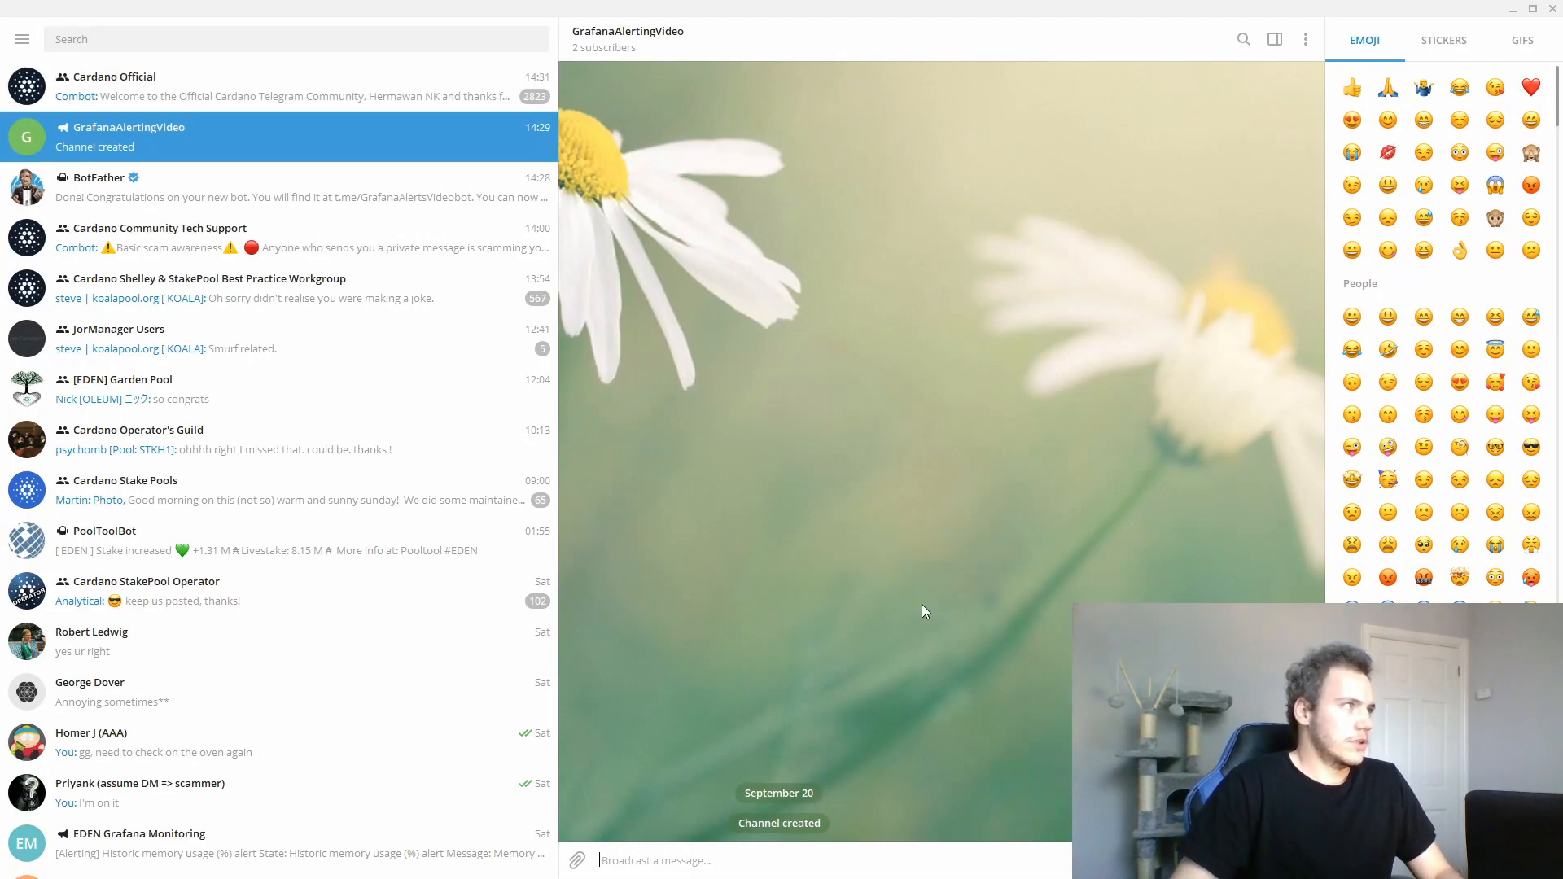
# Step: Post the message hello in the GrafanaAlertingVideo channel and reopen the BotFather chat
pyautogui.write('hello')
pyautogui.press('Return')
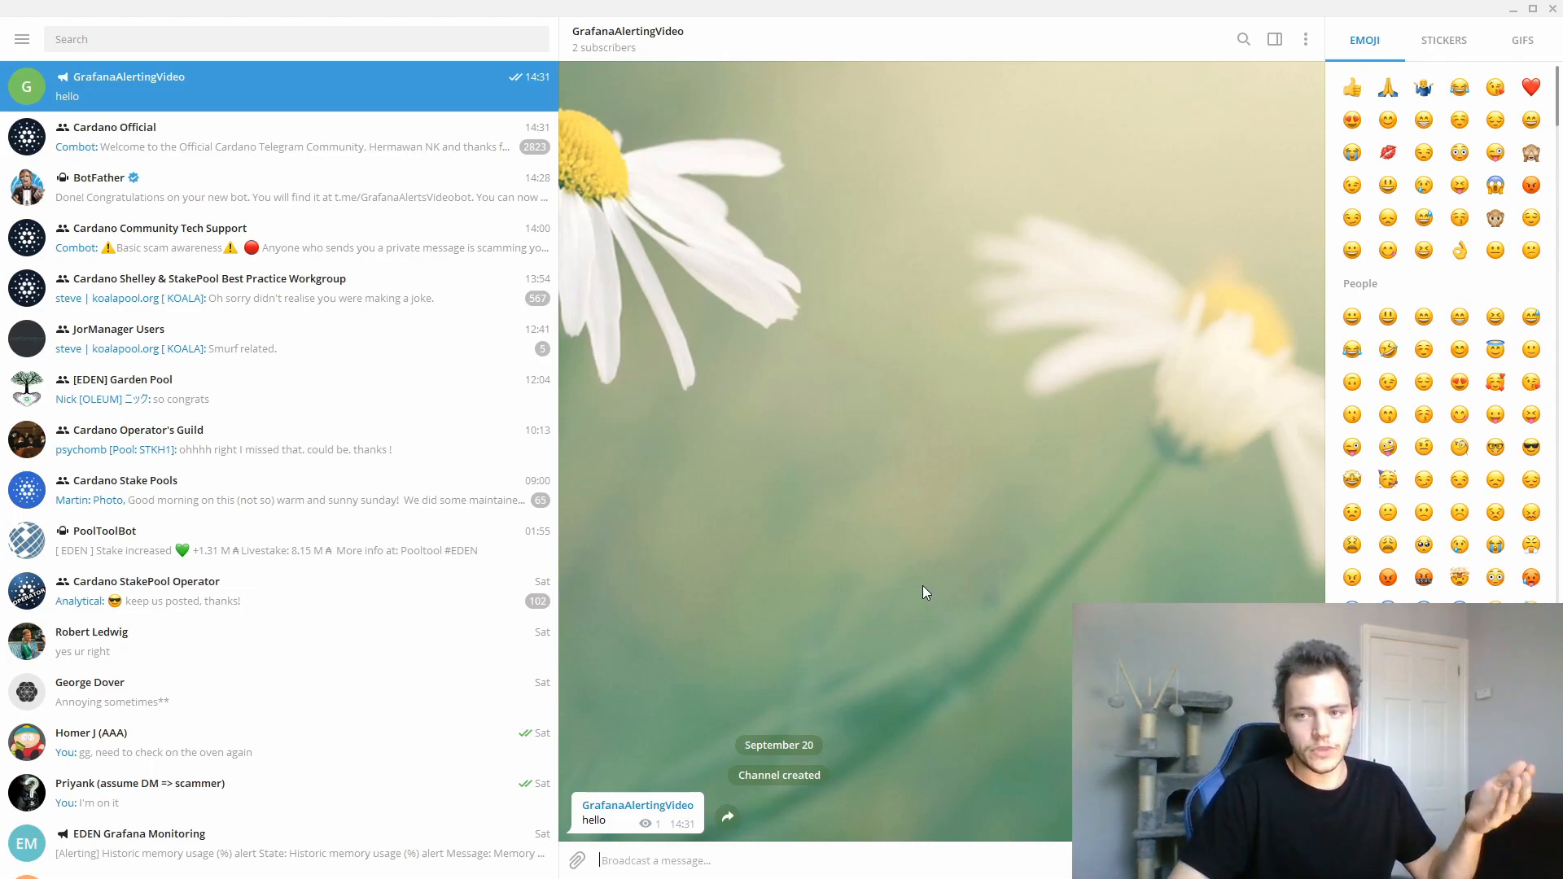
pyautogui.click(277, 199)
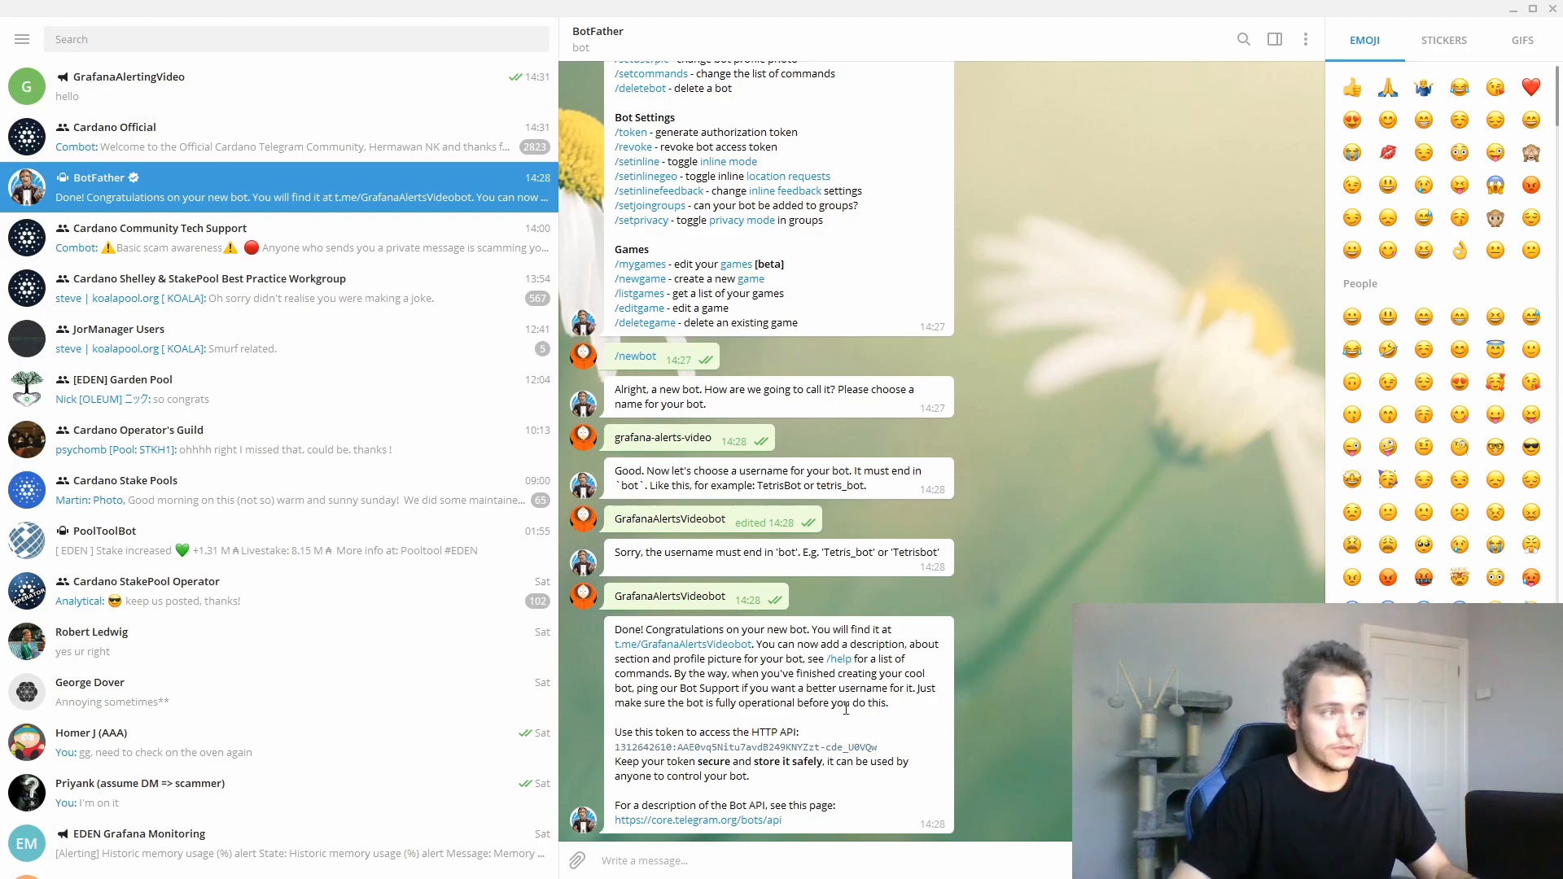
# Step: Copy the bot's API token from BotFather, substitute it for <YourBOTToken> in the browser's api.telegram.org getUpdates address, and load the page
pyautogui.doubleClick(825, 746)
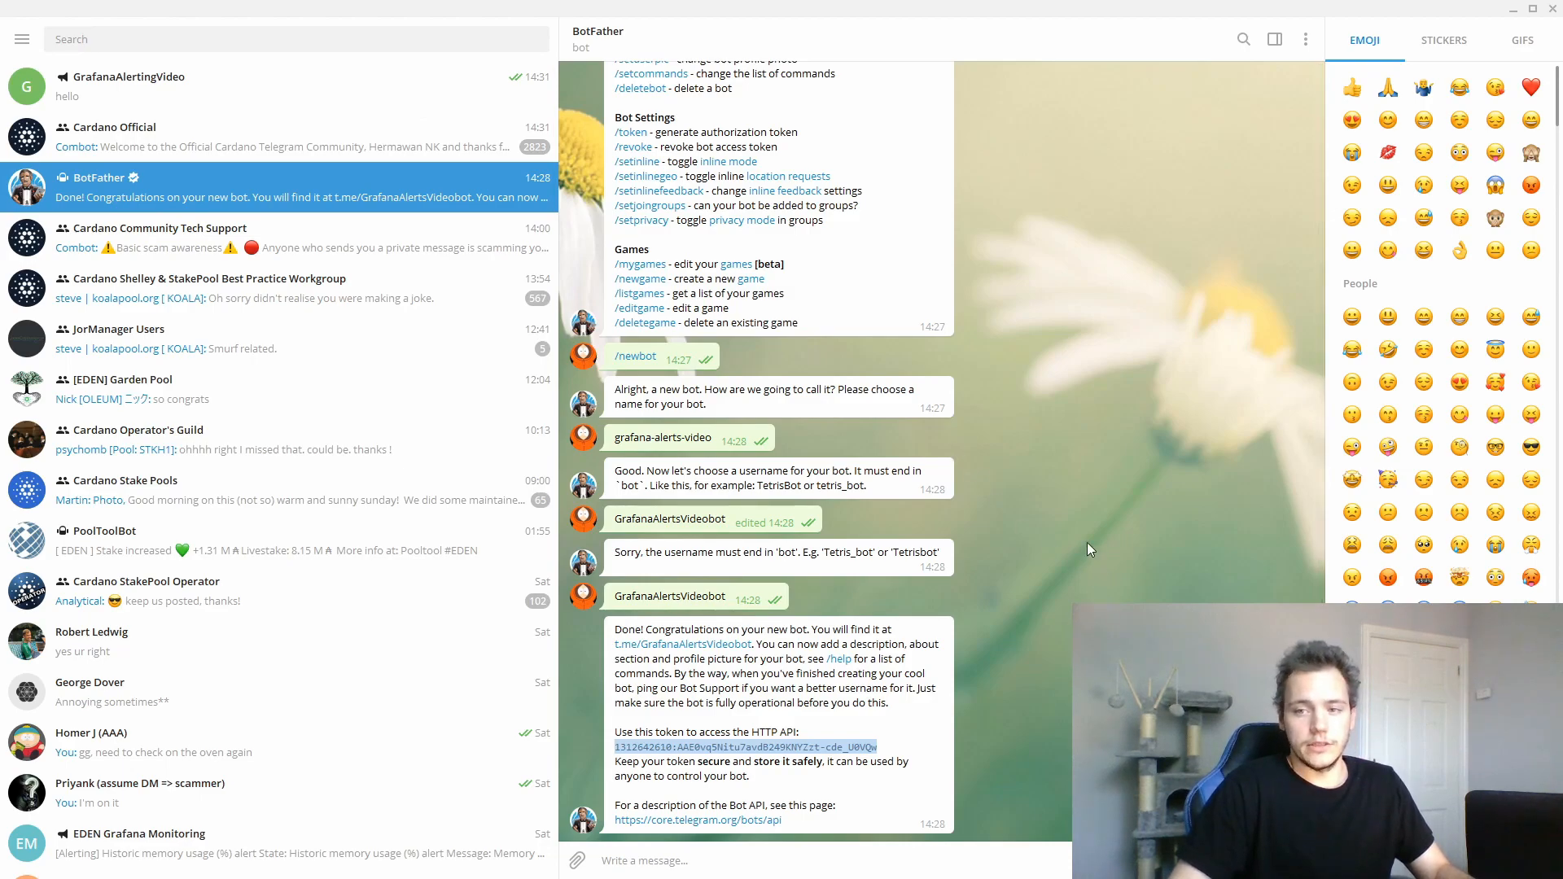
pyautogui.hotkey('alt', 'Tab')
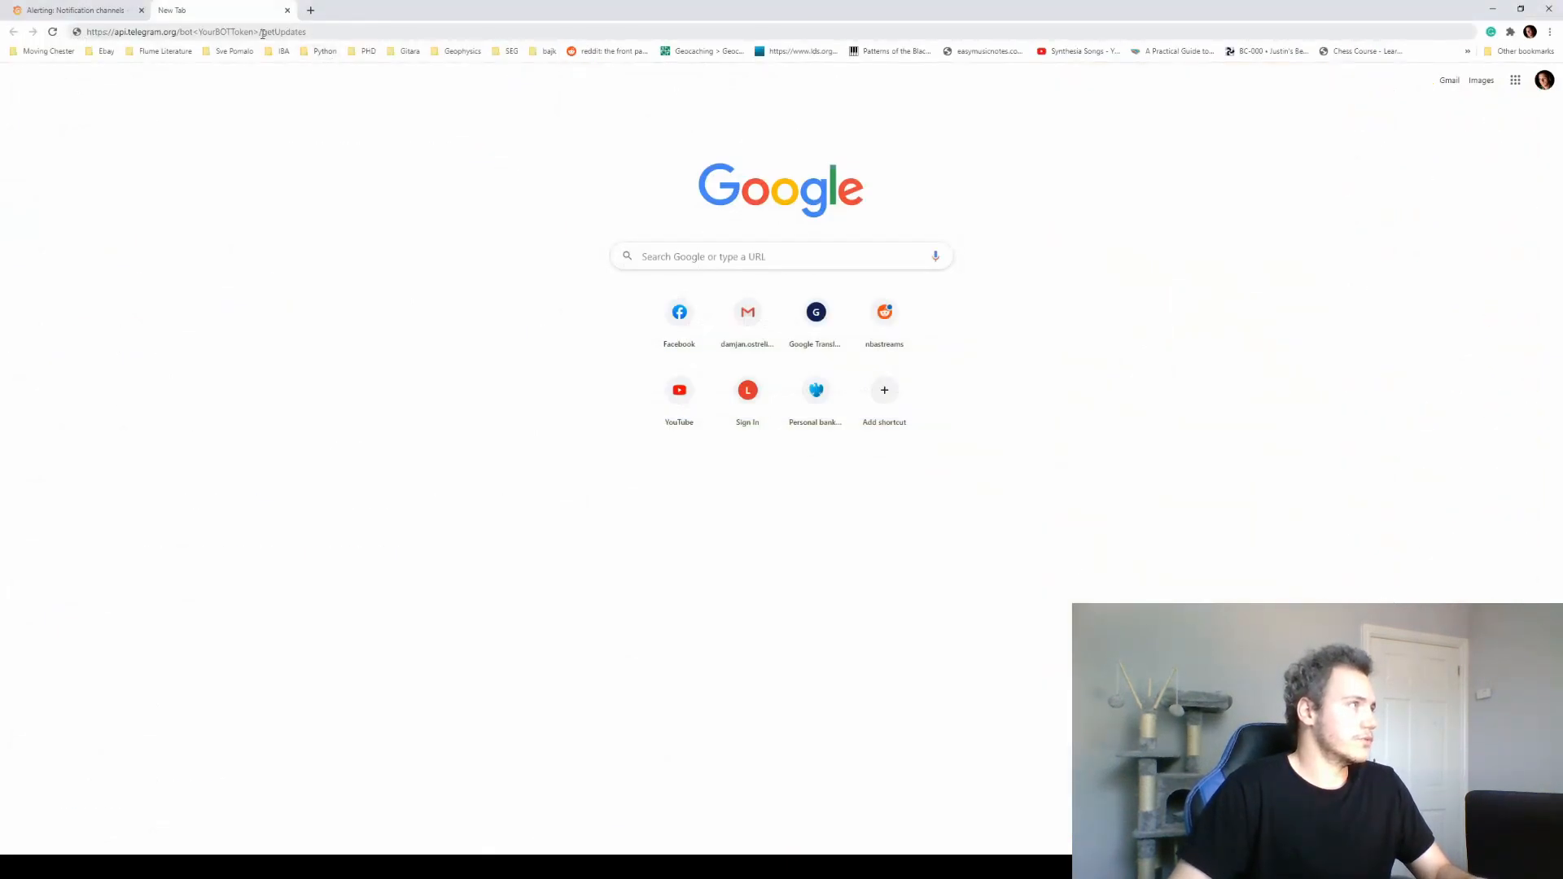
pyautogui.moveTo(259, 32); pyautogui.dragTo(192, 37)
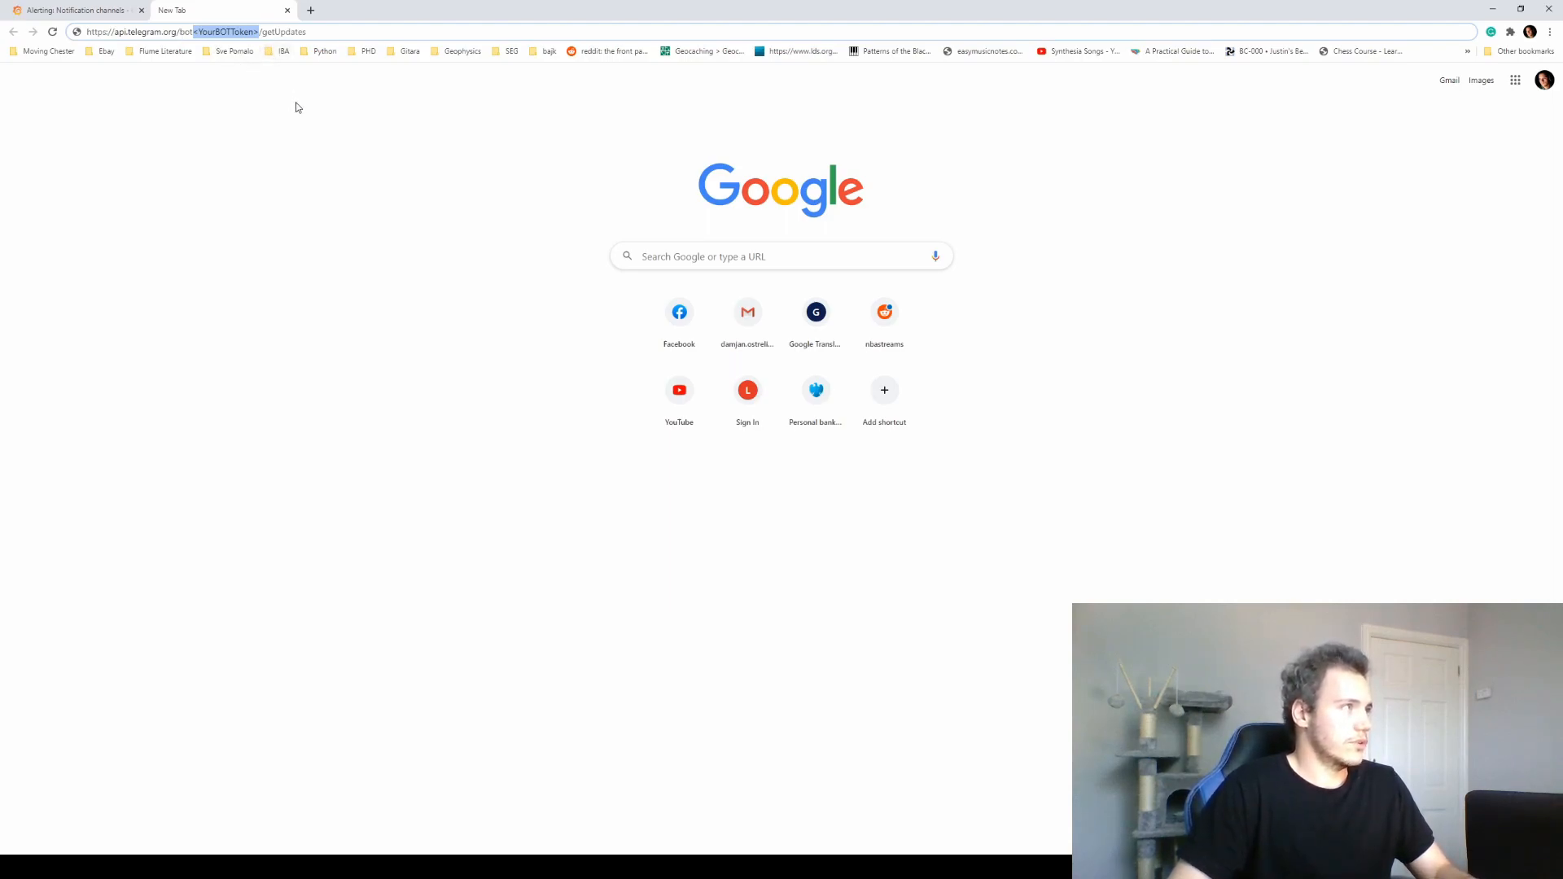
pyautogui.hotkey('ctrl', 'v')
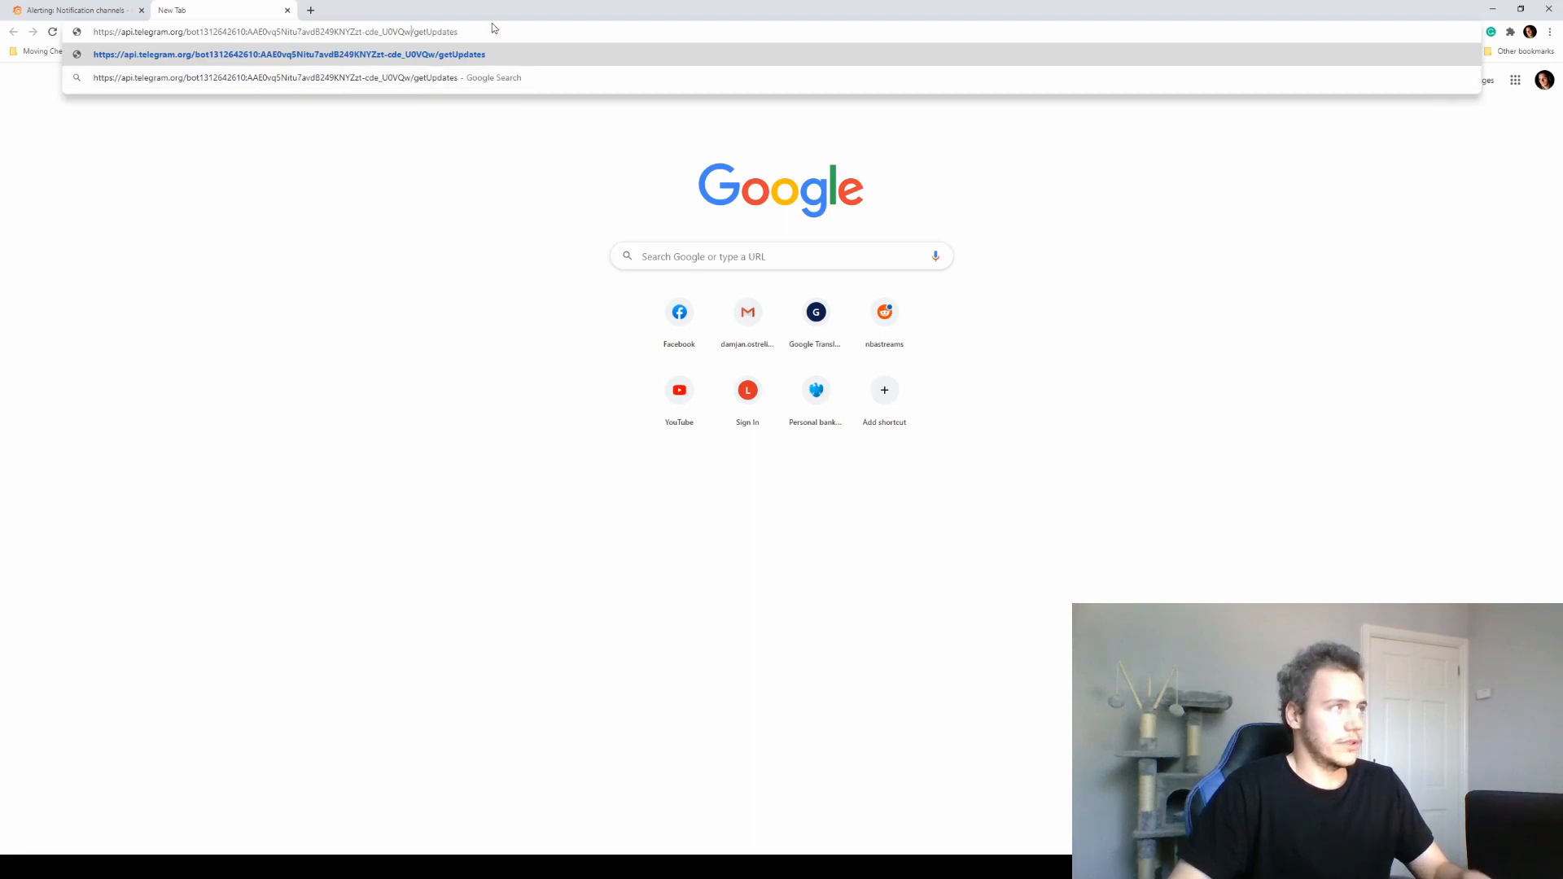
pyautogui.press('Return')
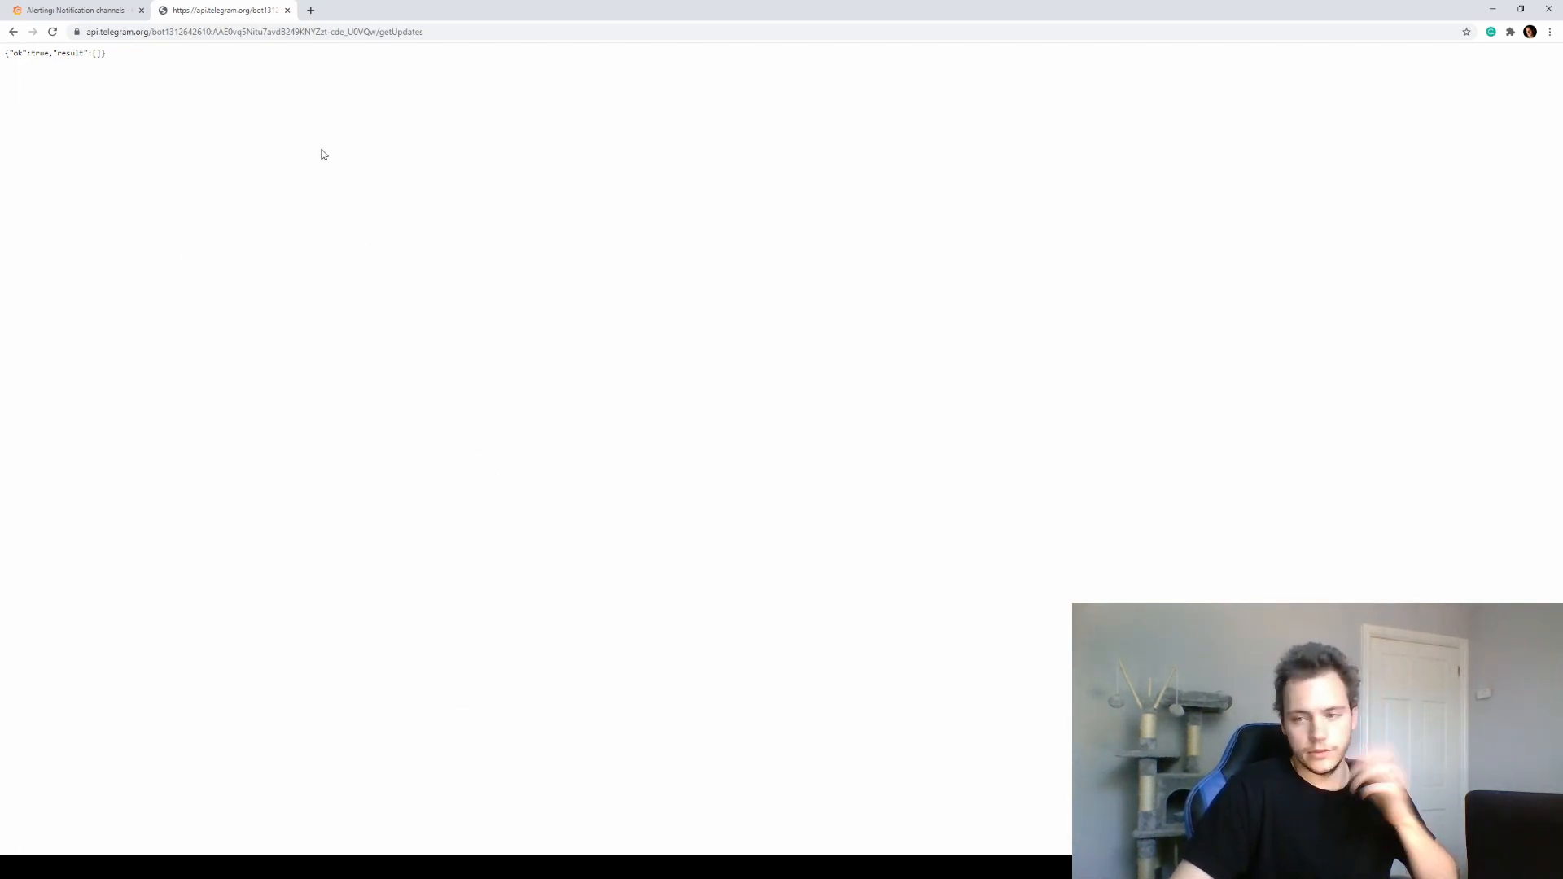
# Step: Switch back to Telegram, open the GrafanaAlertingVideo channel and check its channel info
pyautogui.click(450, 864)
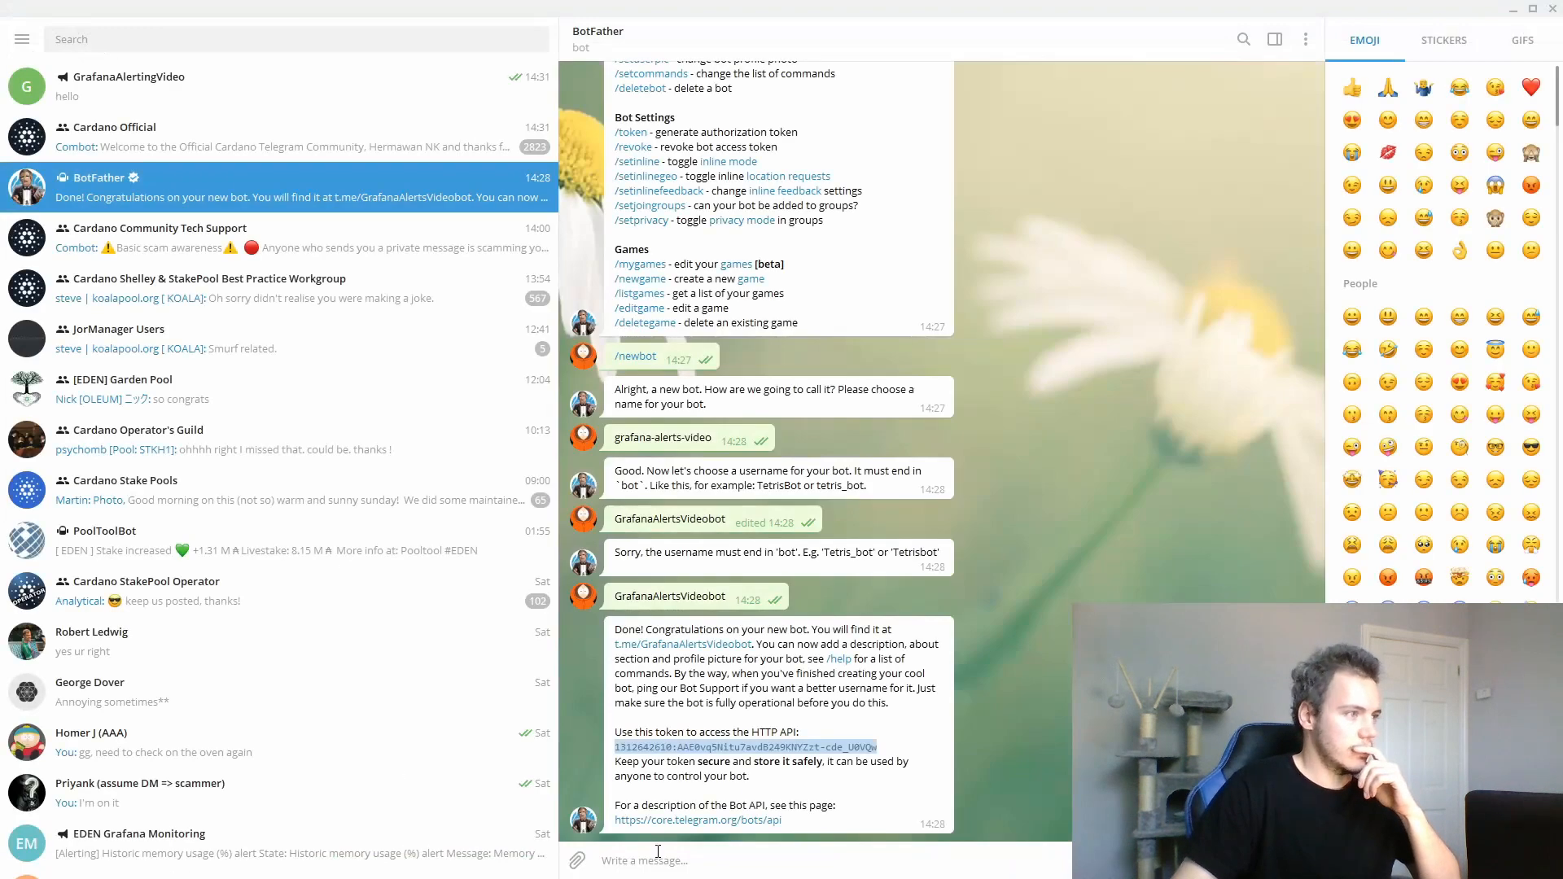
pyautogui.click(267, 104)
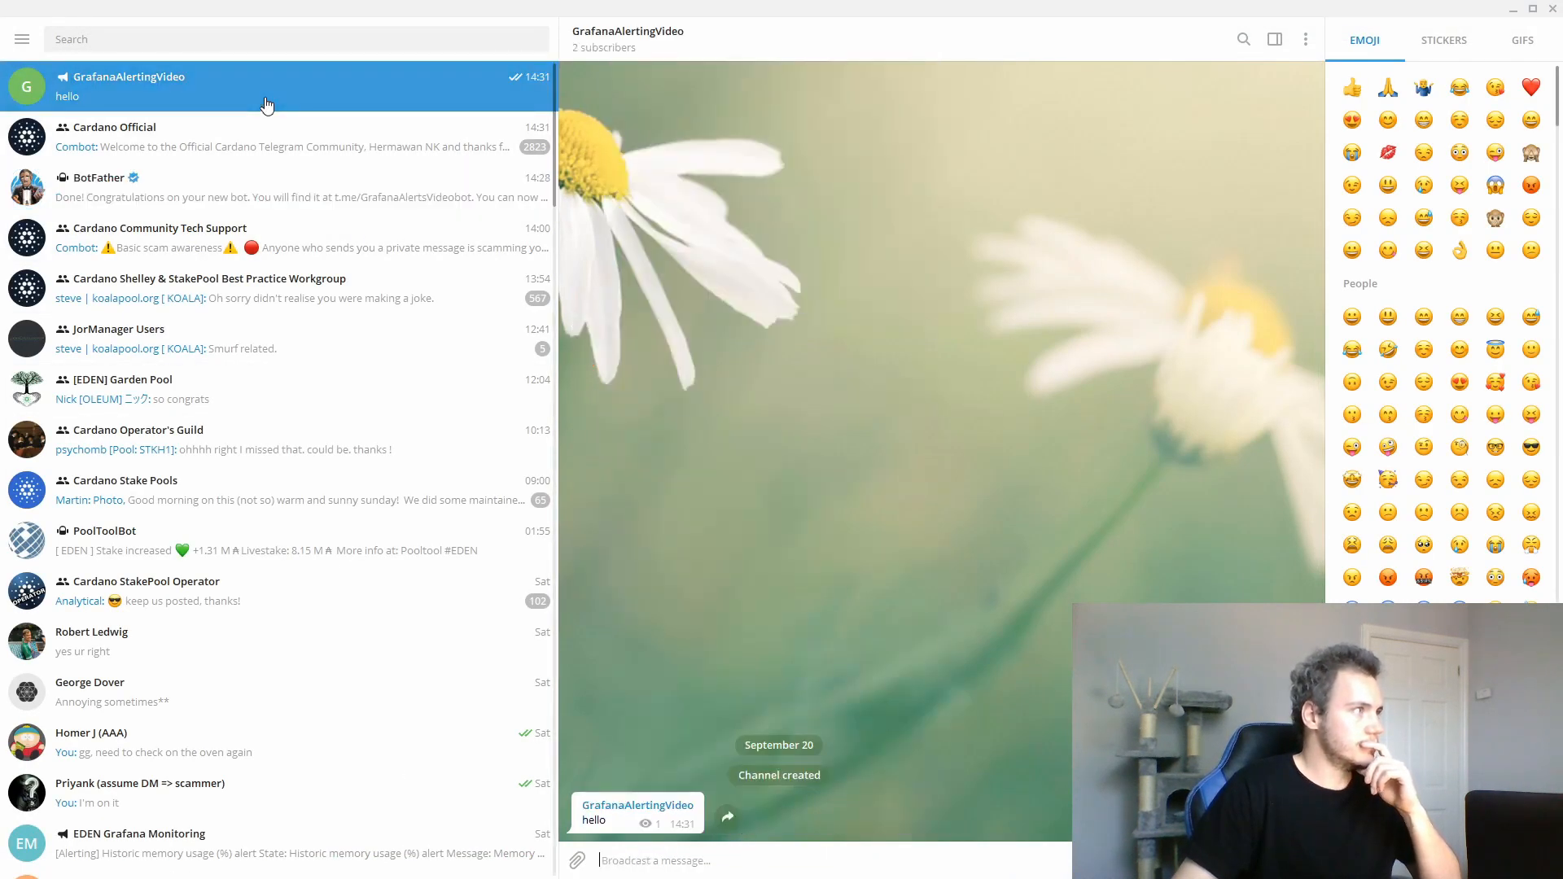
pyautogui.click(652, 804)
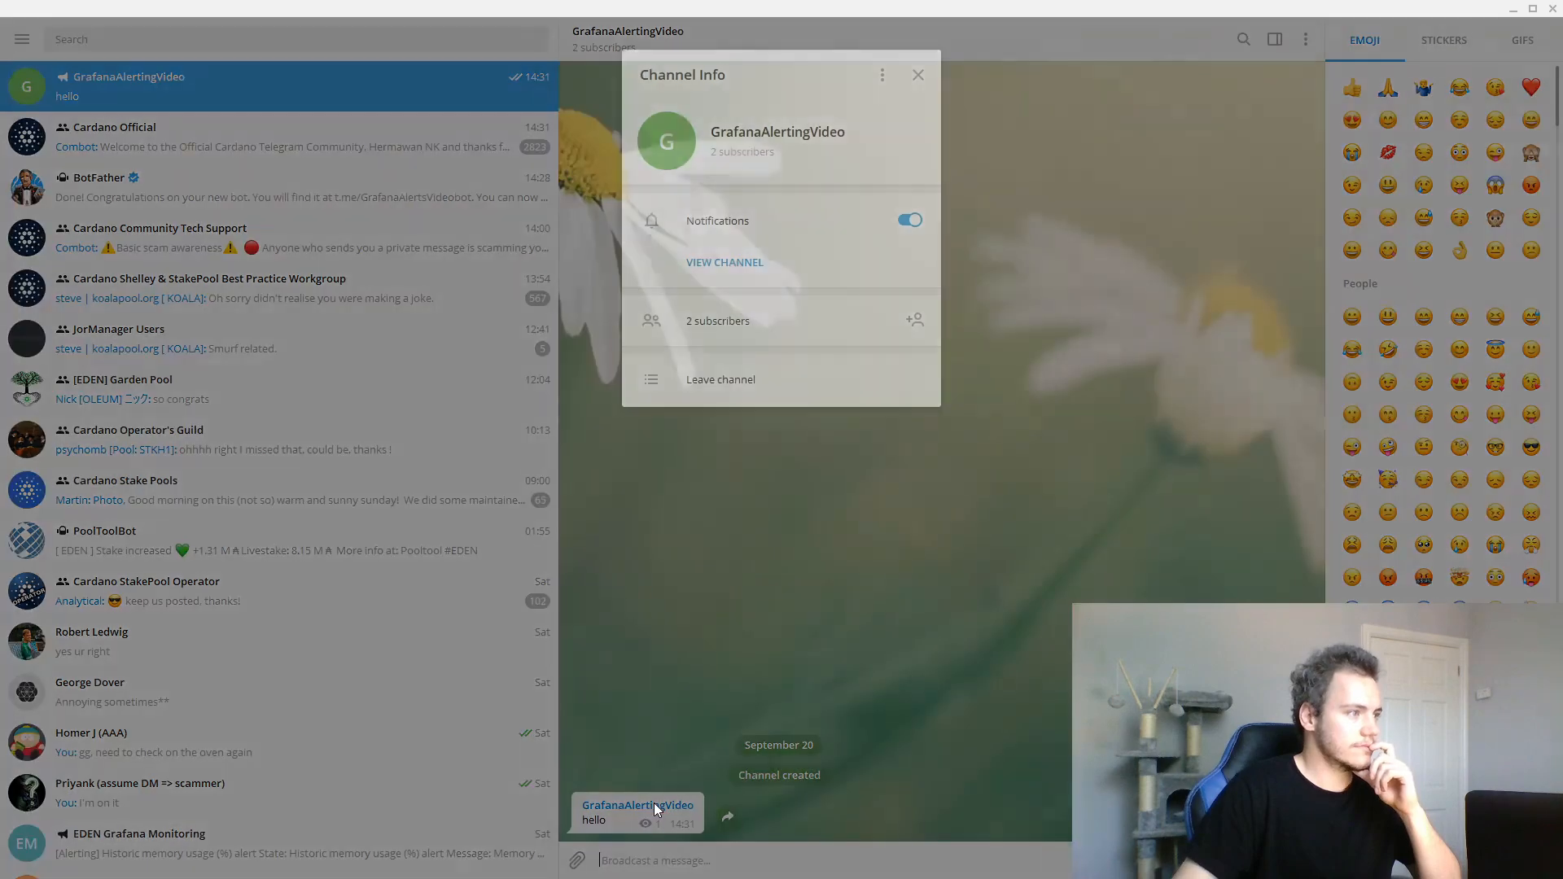
pyautogui.click(956, 527)
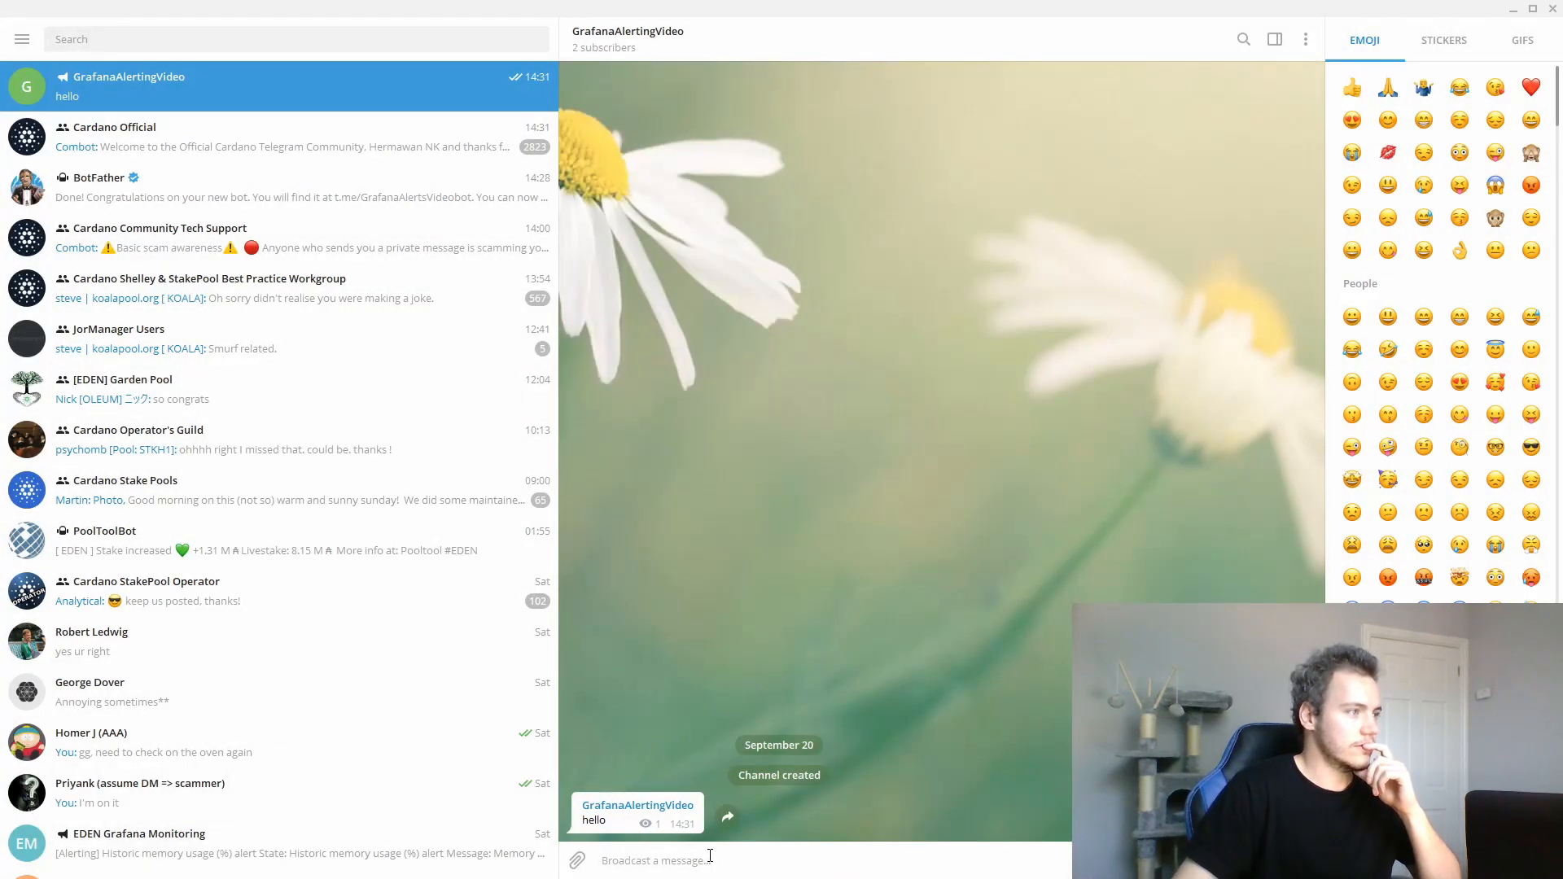
# Step: Start a reply to the channel's hello message, recheck the channel info, and send hello again
pyautogui.doubleClick(648, 823)
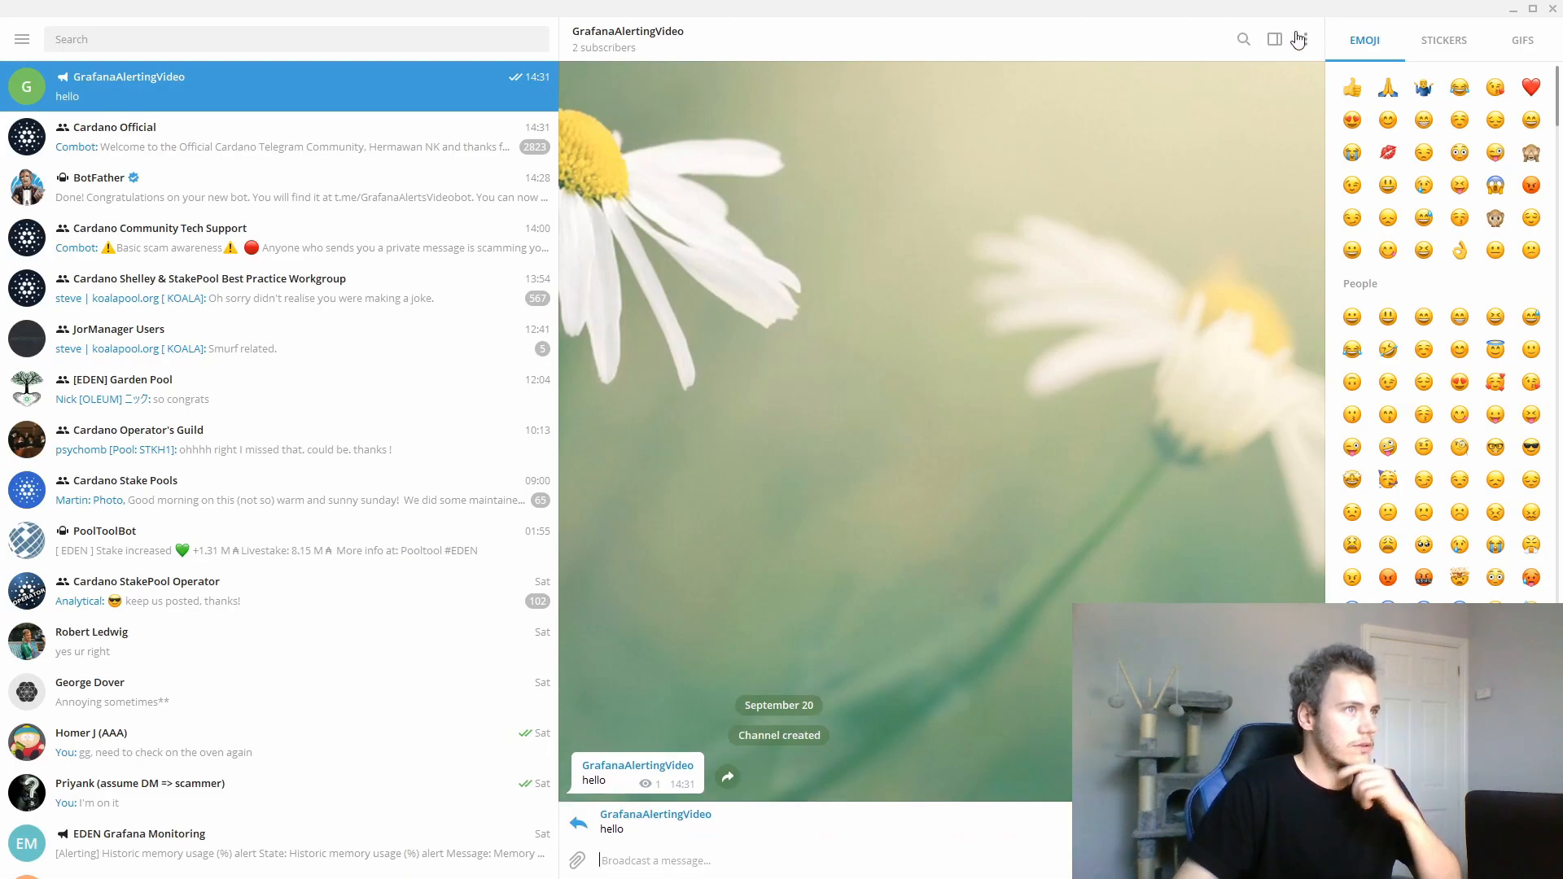
pyautogui.click(1306, 39)
pyautogui.click(1238, 77)
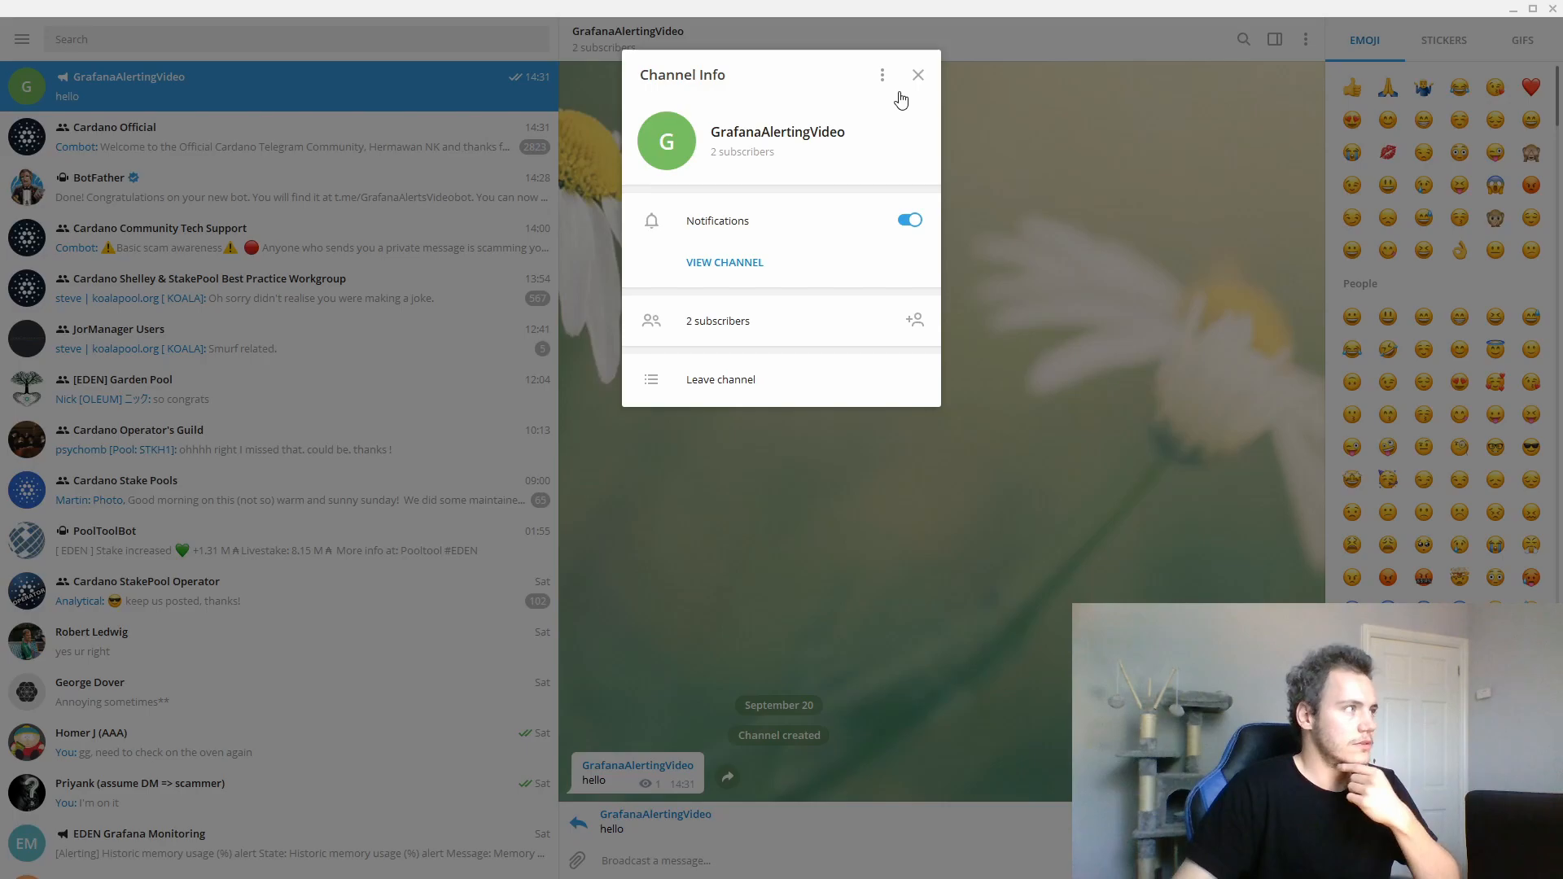
pyautogui.click(919, 76)
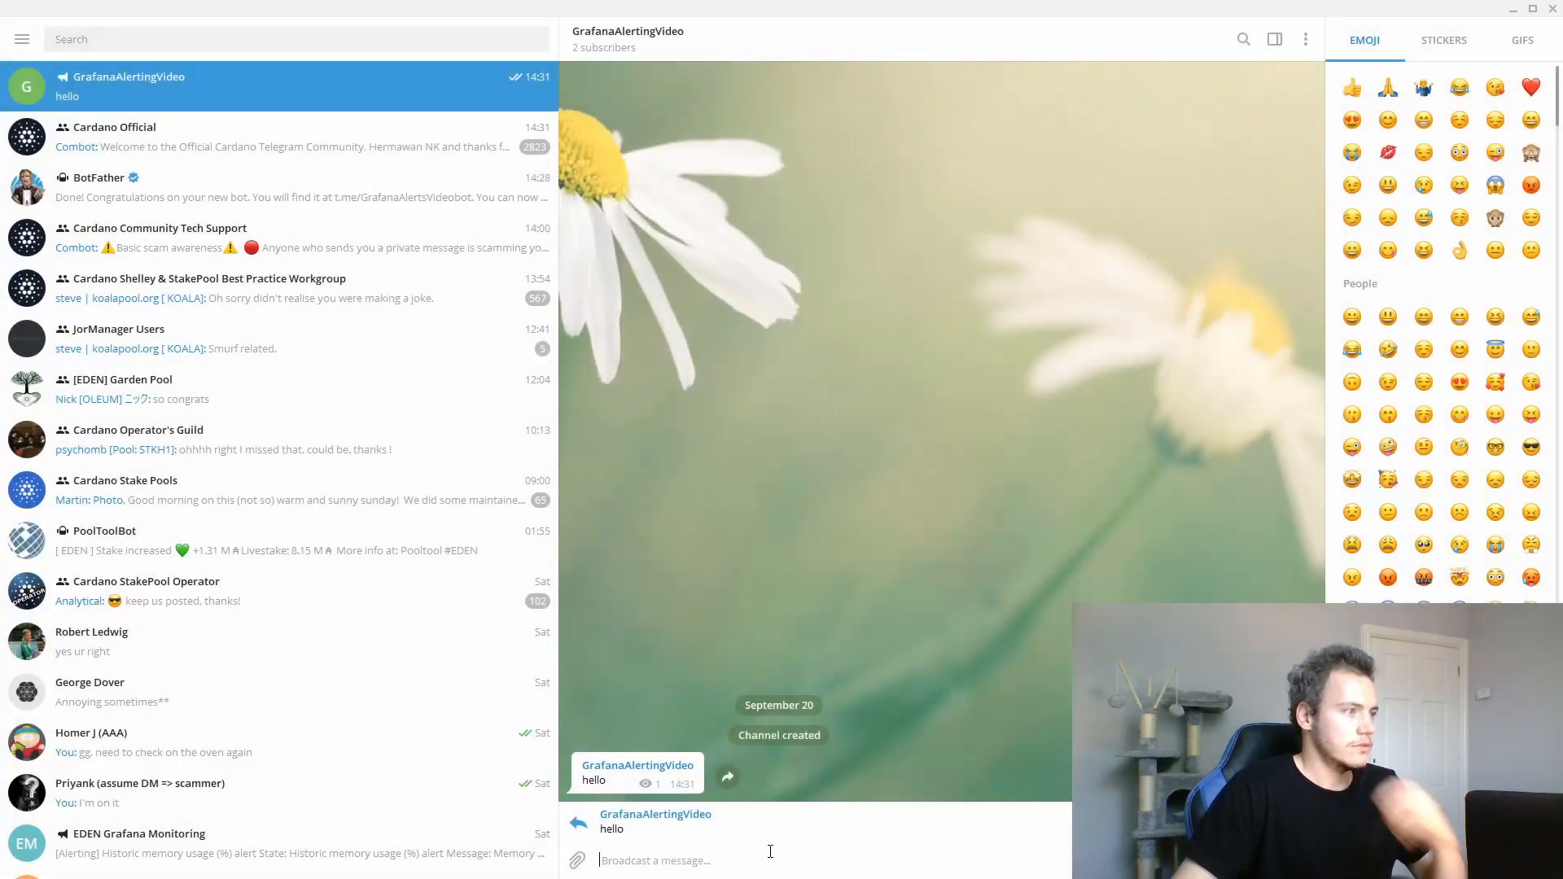
pyautogui.write('hello again')
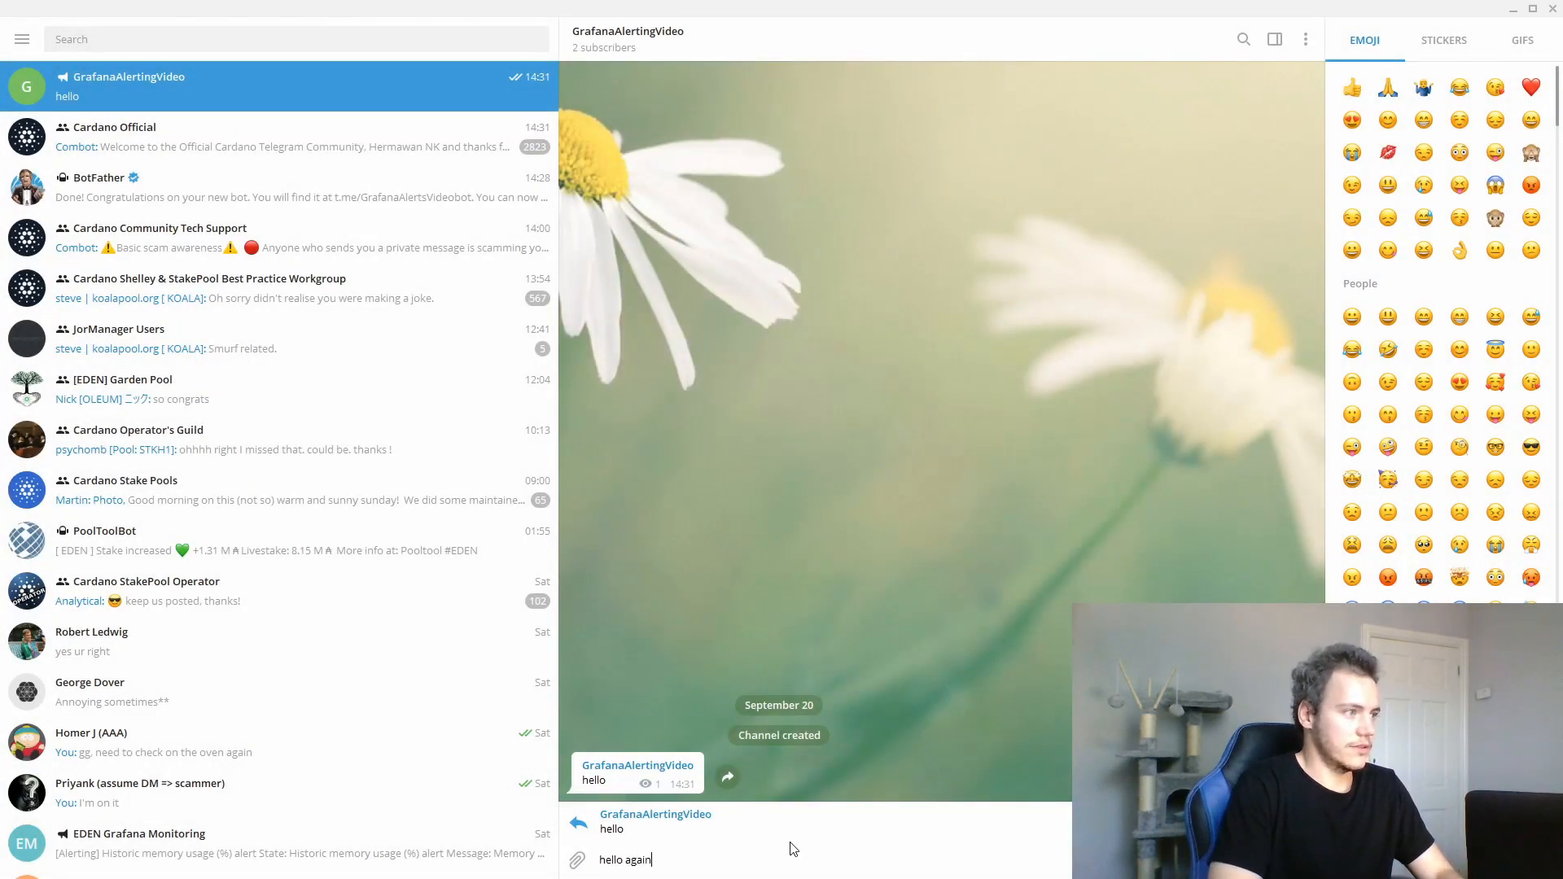
pyautogui.press('Return')
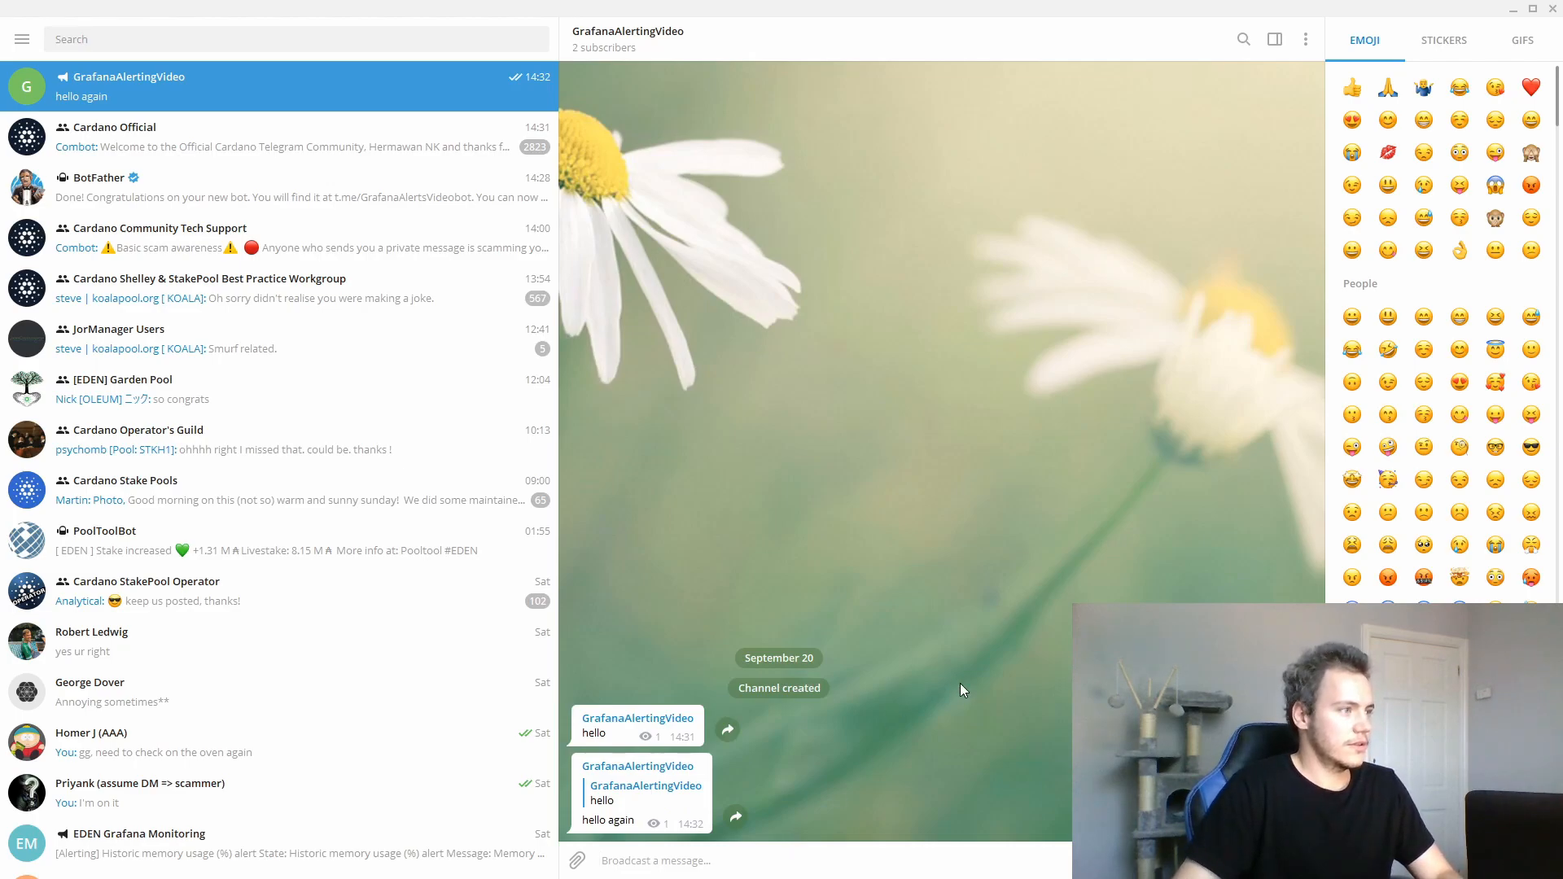
# Step: Return to the getUpdates page in the browser and copy the GrafanaAlertingVideo chat ID from its refreshed response
pyautogui.hotkey('alt', 'Tab')
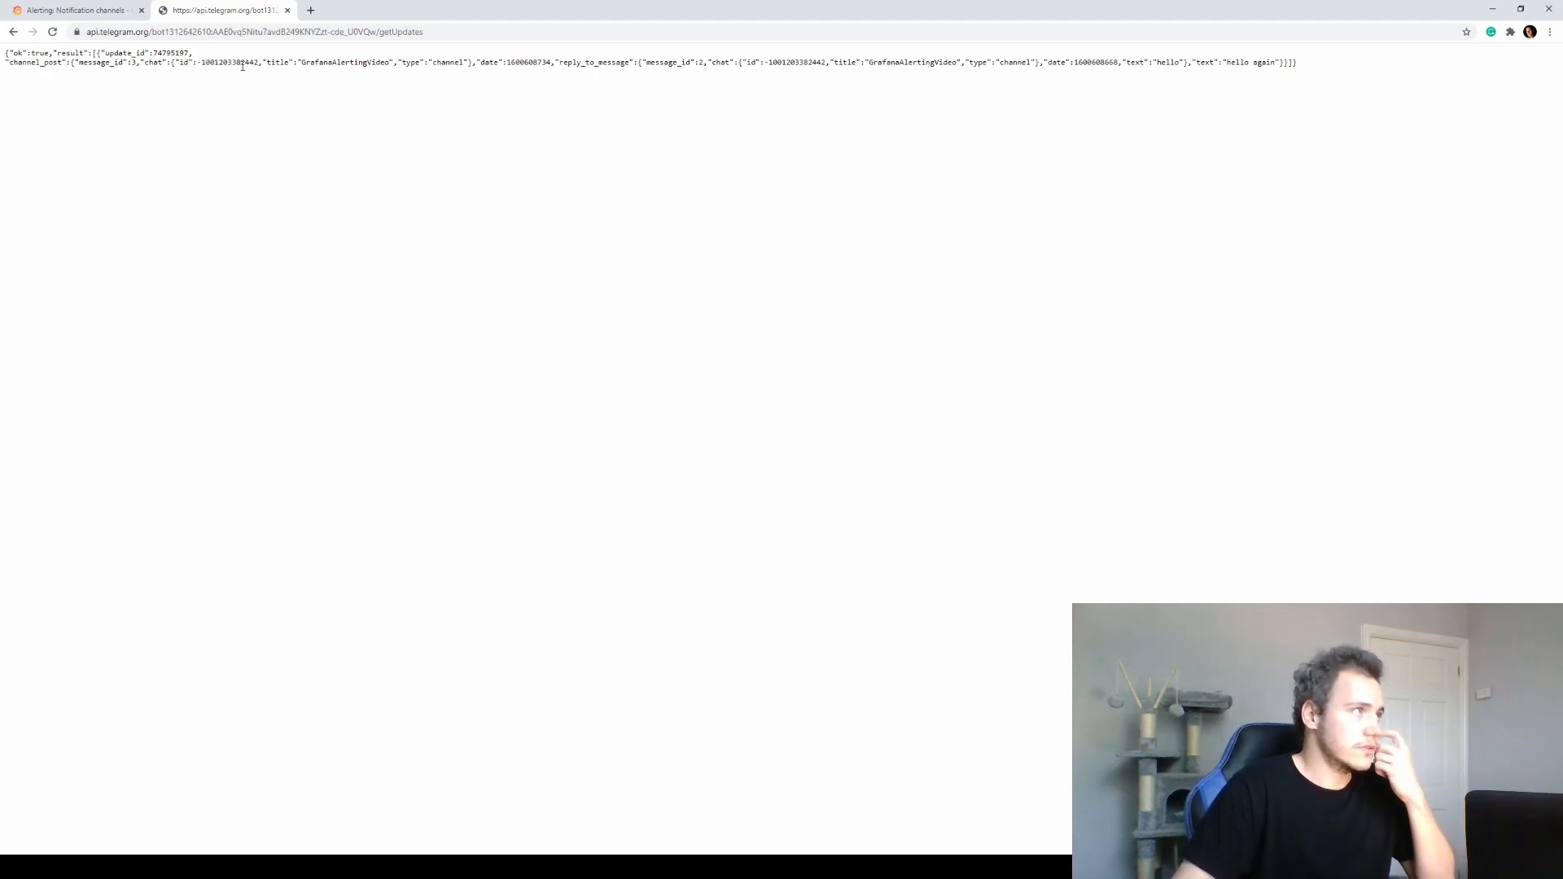
pyautogui.moveTo(196, 63); pyautogui.dragTo(217, 64)
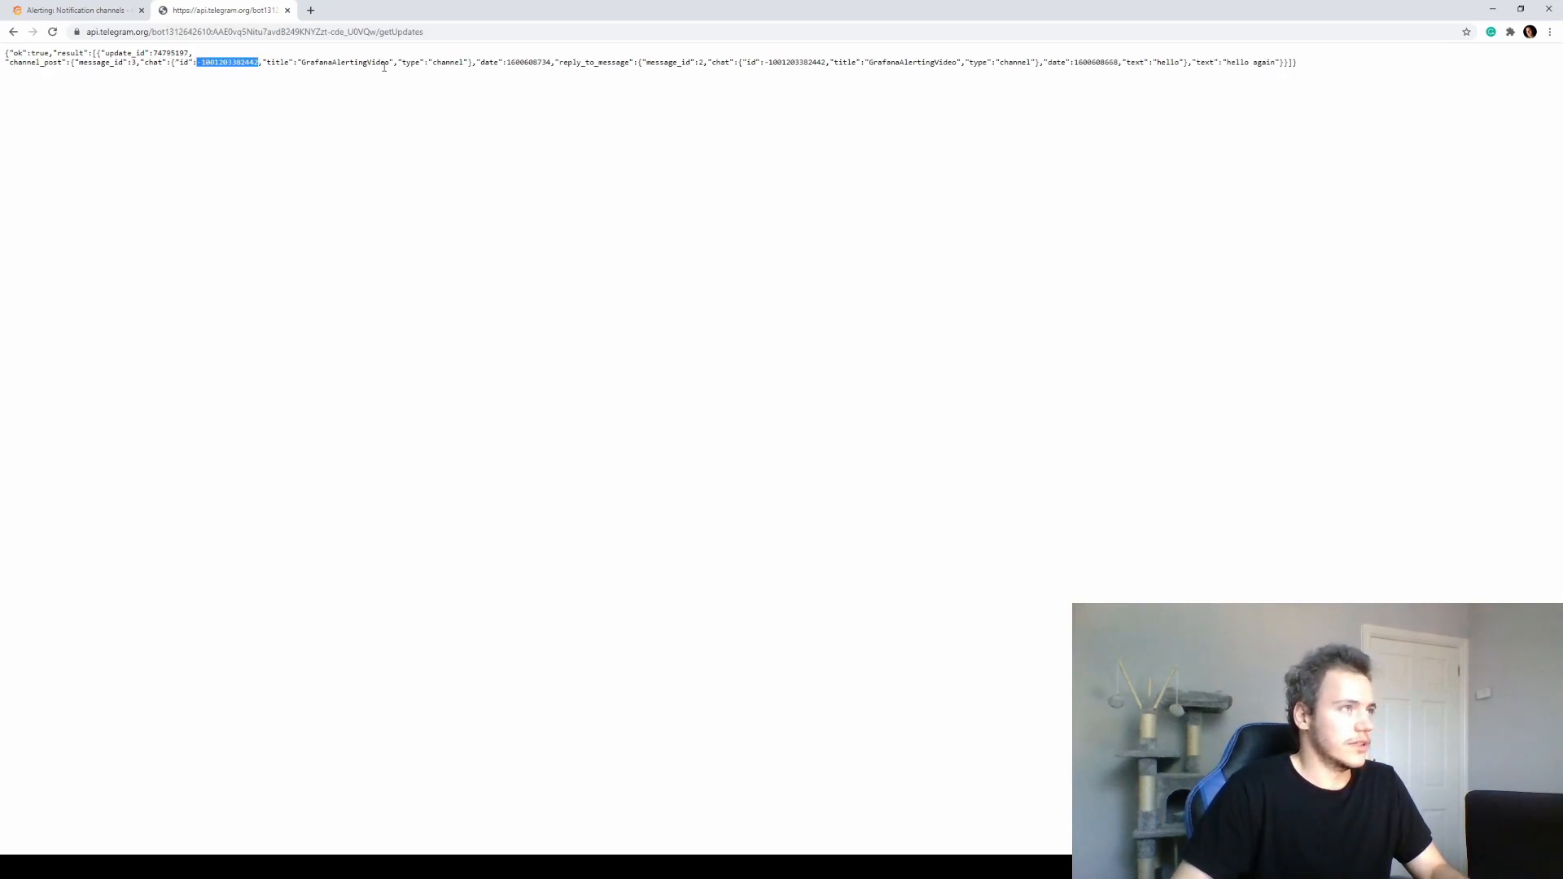
pyautogui.moveTo(766, 64); pyautogui.dragTo(824, 65)
pyautogui.hotkey('ctrl', 'c')
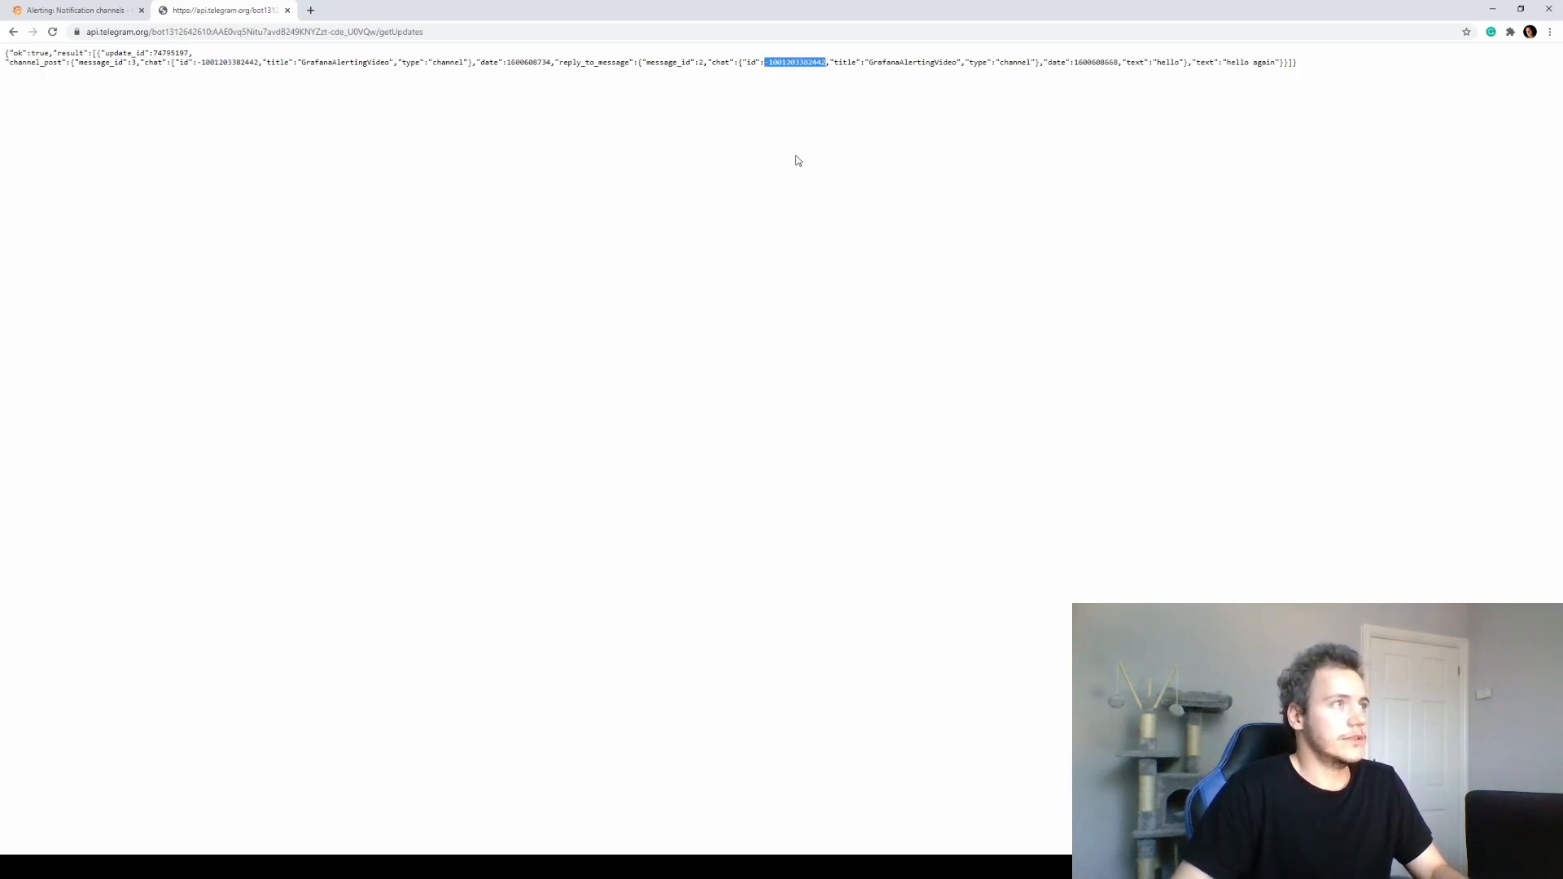
# Step: Enter the copied chat ID in Grafana's Video Test notification channel and send a test notification
pyautogui.click(83, 21)
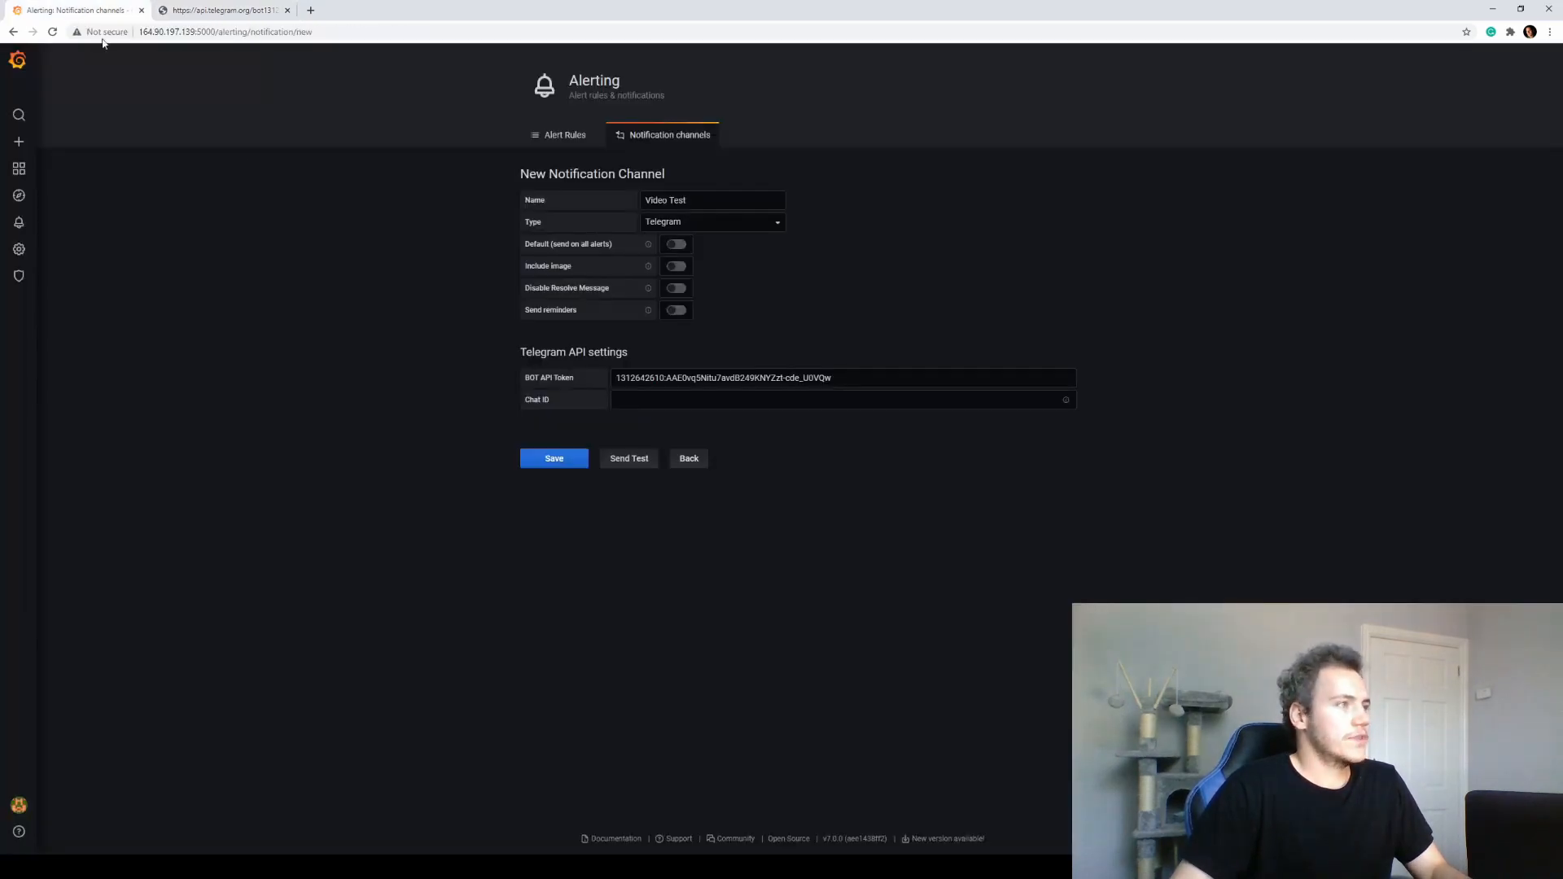
pyautogui.click(674, 399)
pyautogui.hotkey('ctrl', 'v')
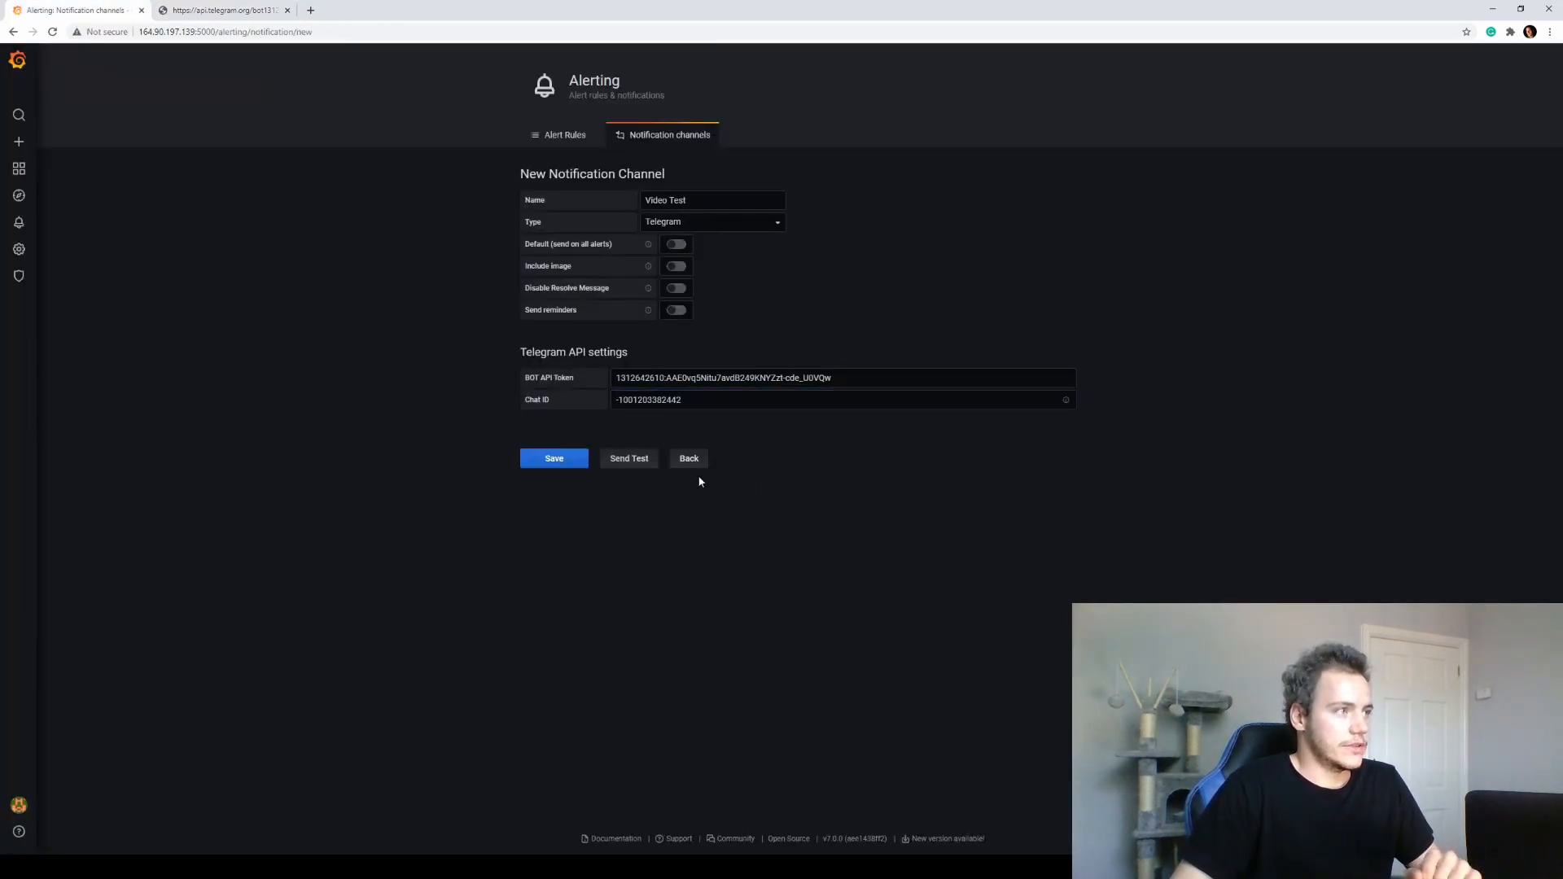
pyautogui.click(636, 461)
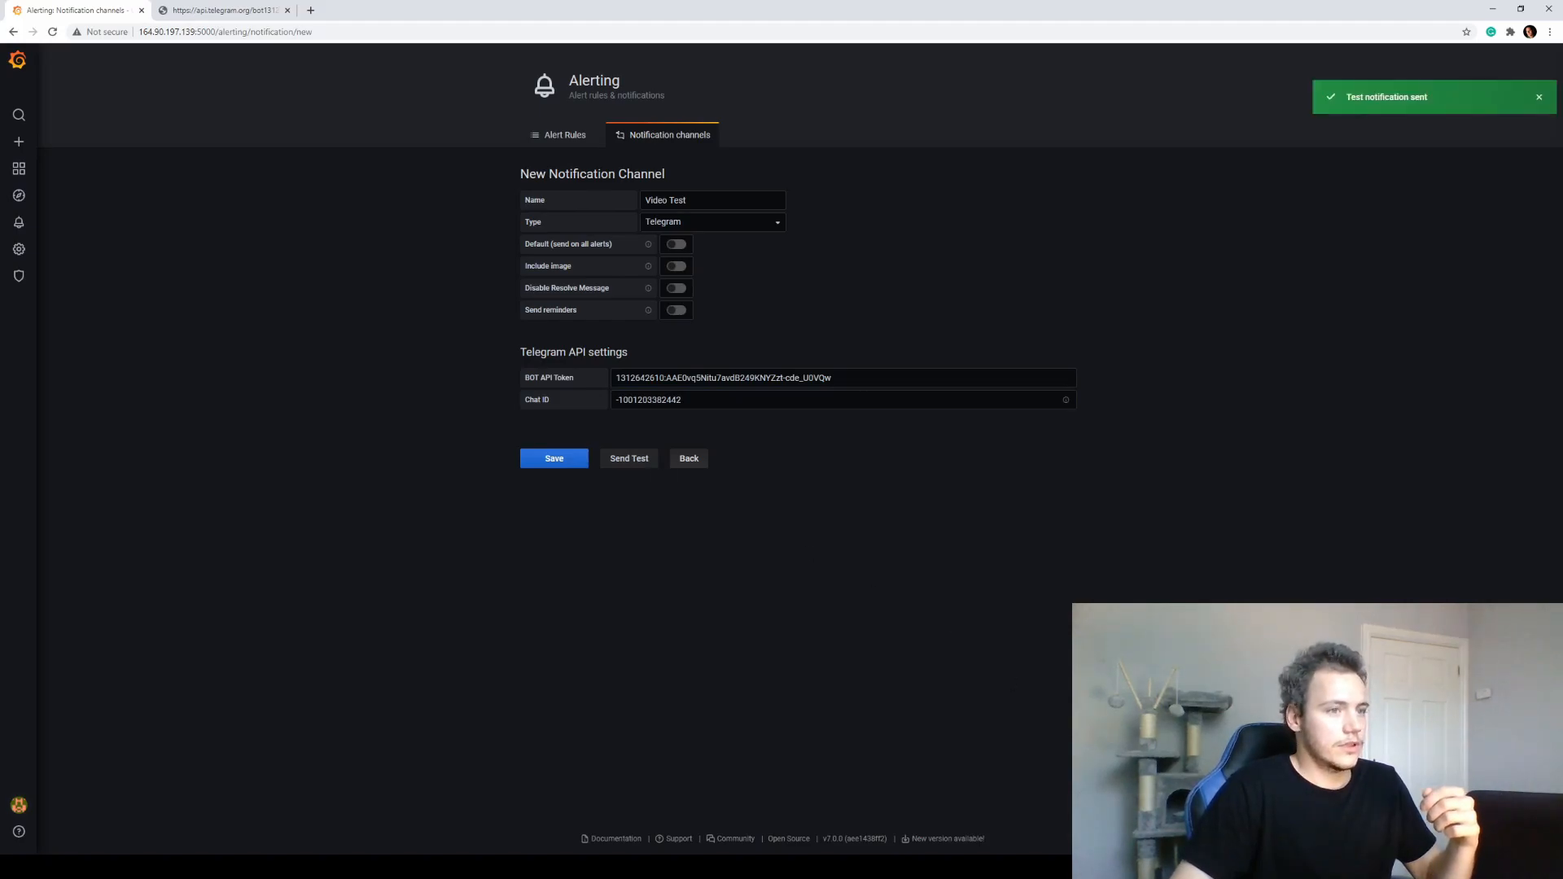
# Step: Switch to Telegram and examine the test notification in the GrafanaAlertingVideo channel, clearing any message selection
pyautogui.hotkey('alt', 'Tab')
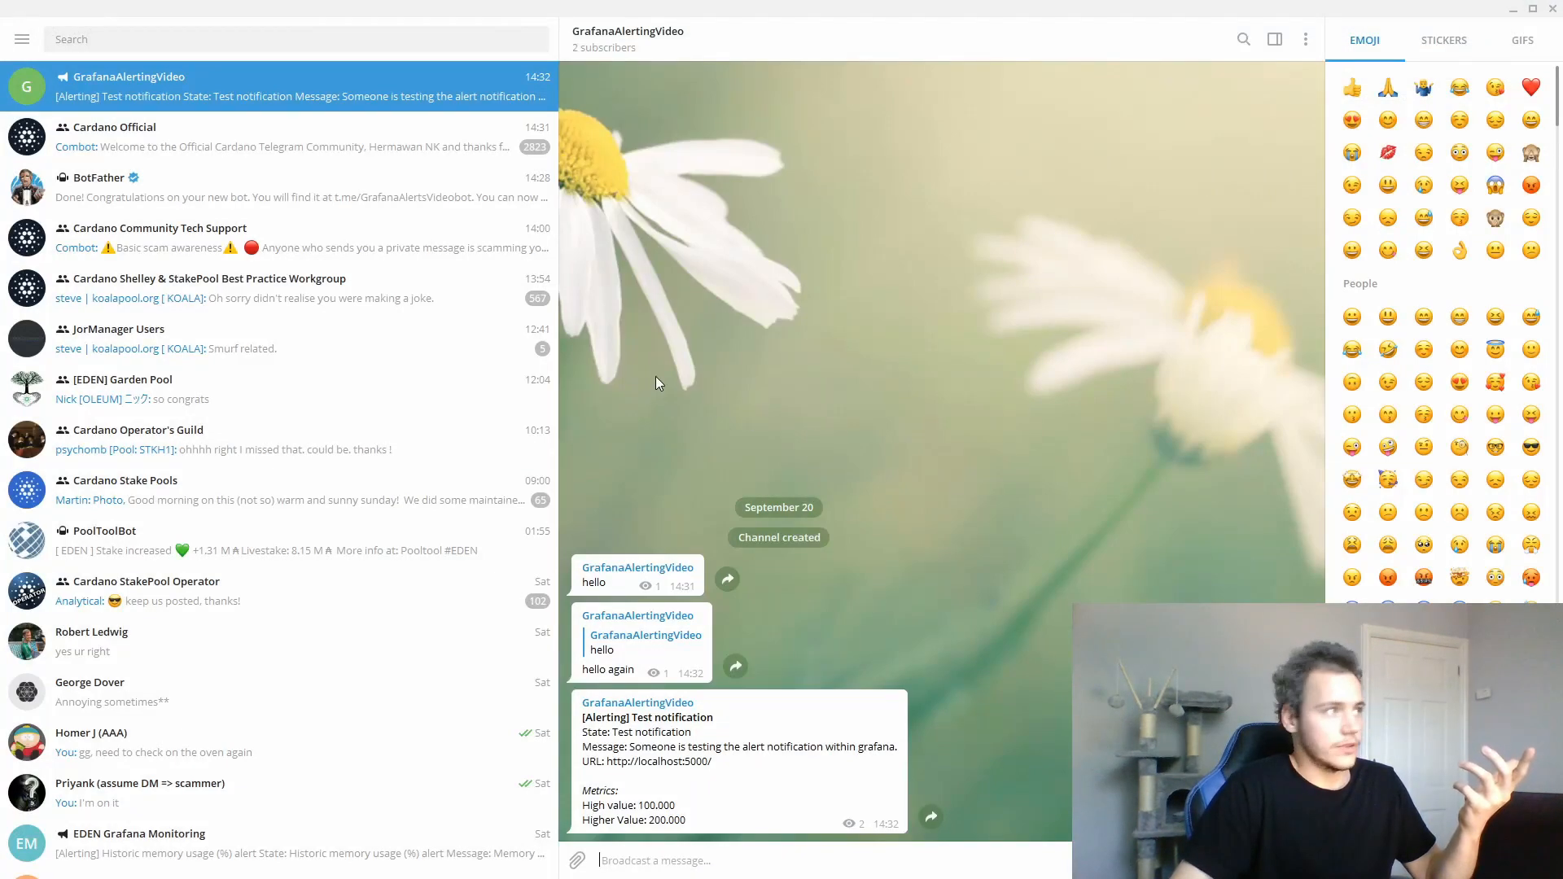
pyautogui.moveTo(746, 827); pyautogui.dragTo(717, 647)
pyautogui.click(861, 780)
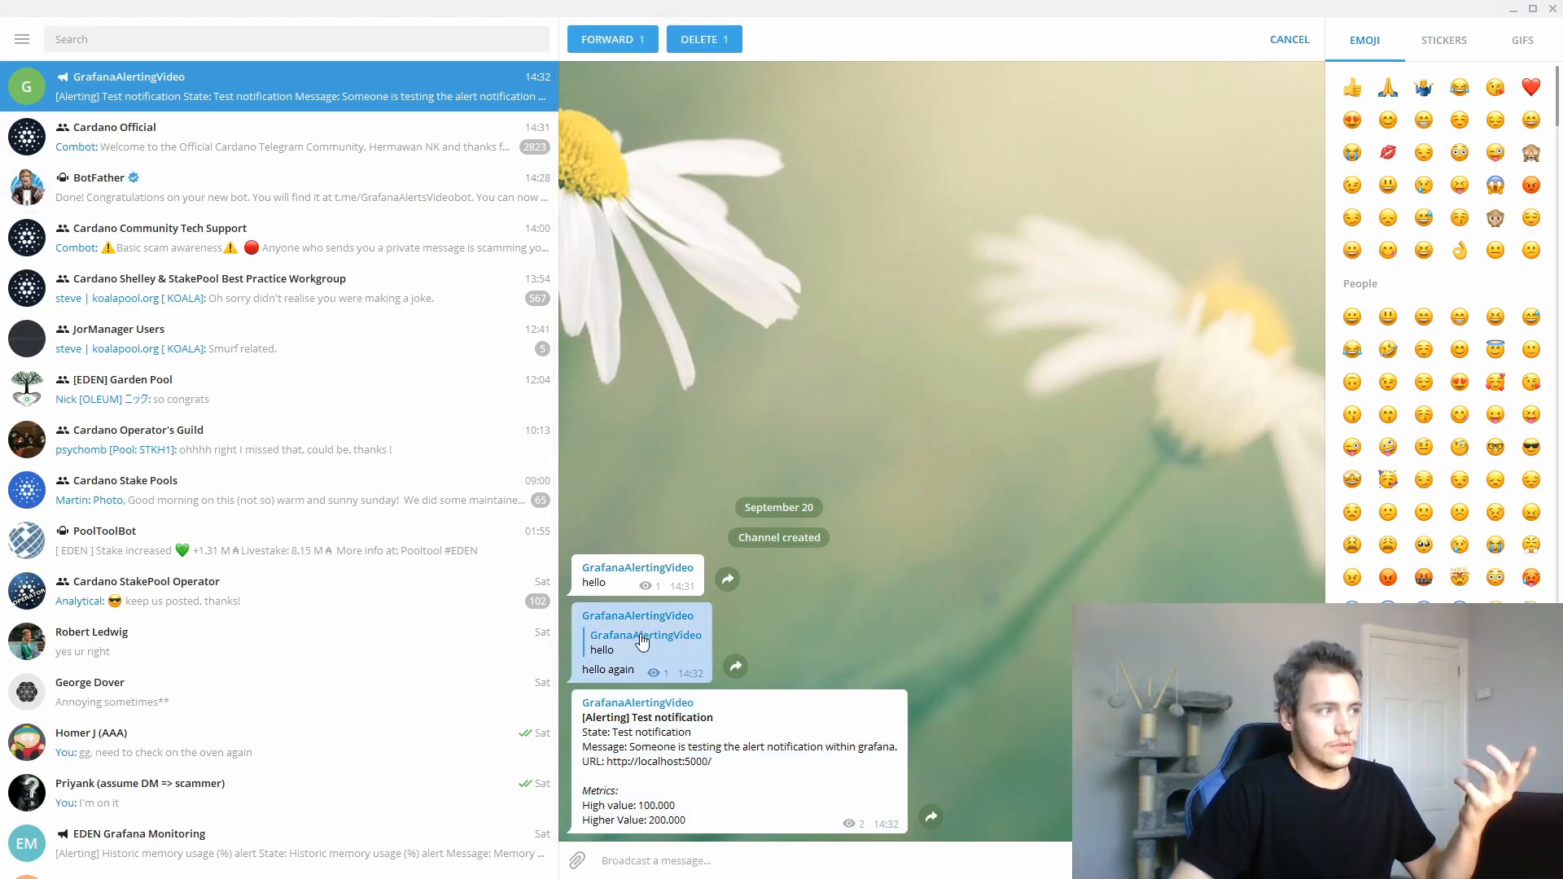
pyautogui.click(731, 629)
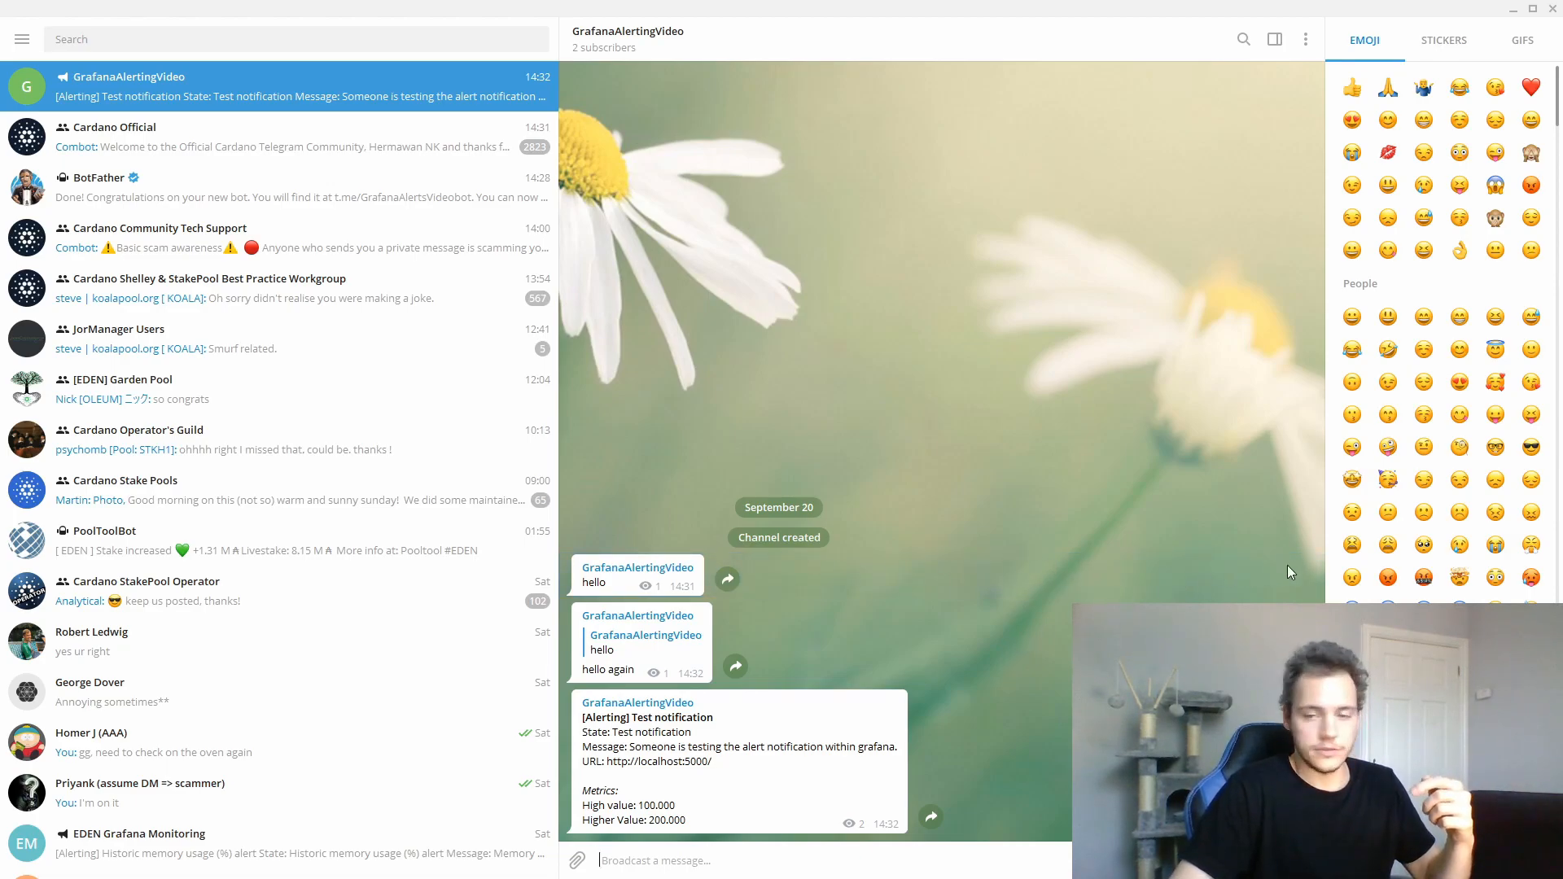
# Step: Return to Grafana, save the Video Test notification channel, and open the For Videos dashboard
pyautogui.hotkey('alt', 'Tab')
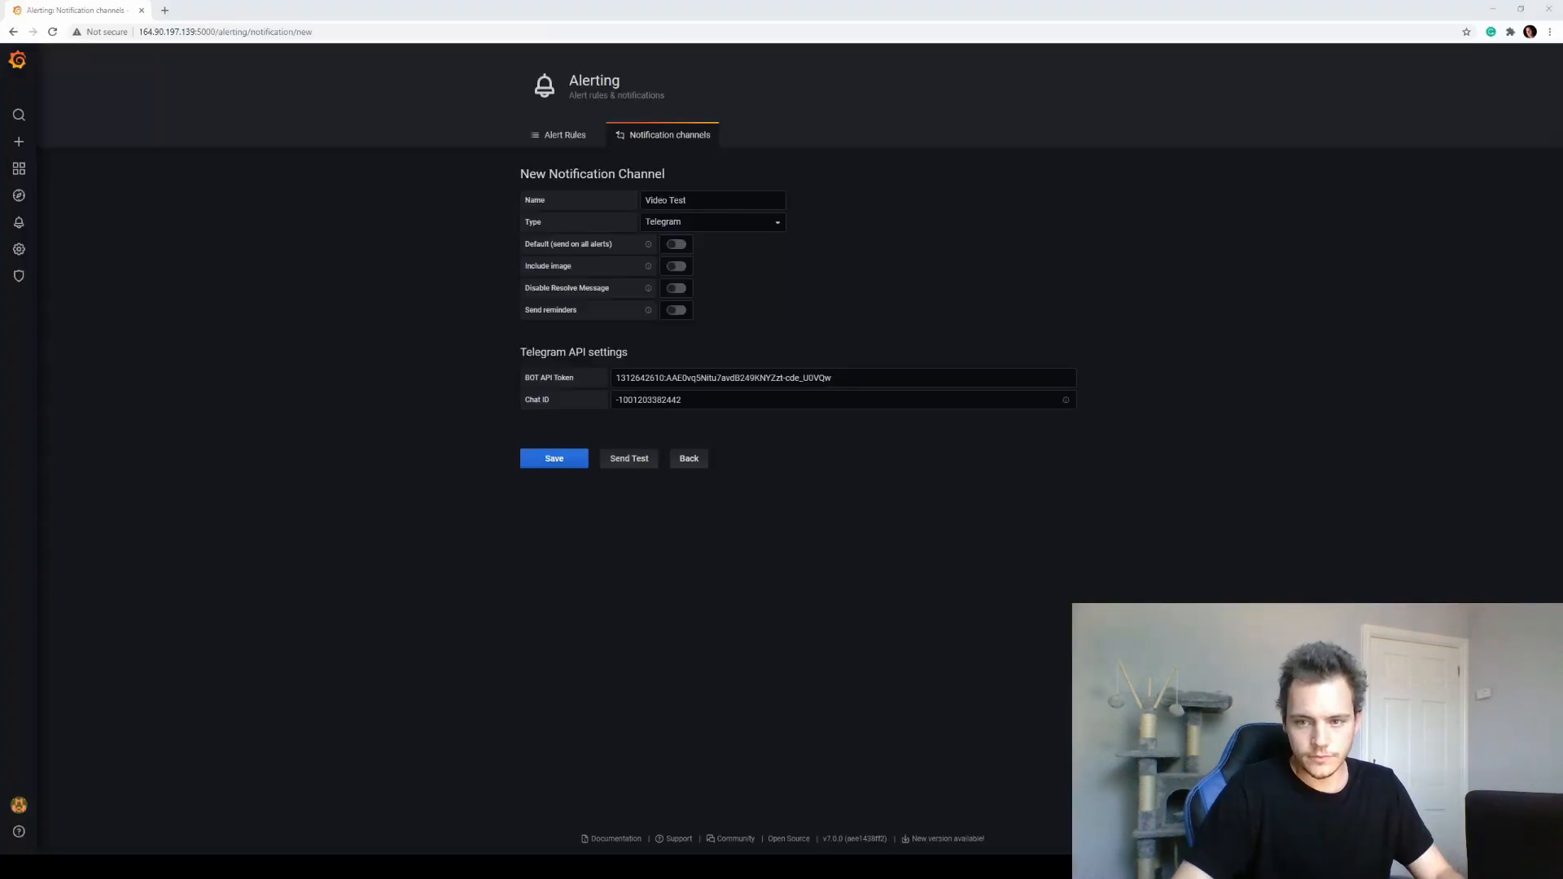
pyautogui.click(531, 465)
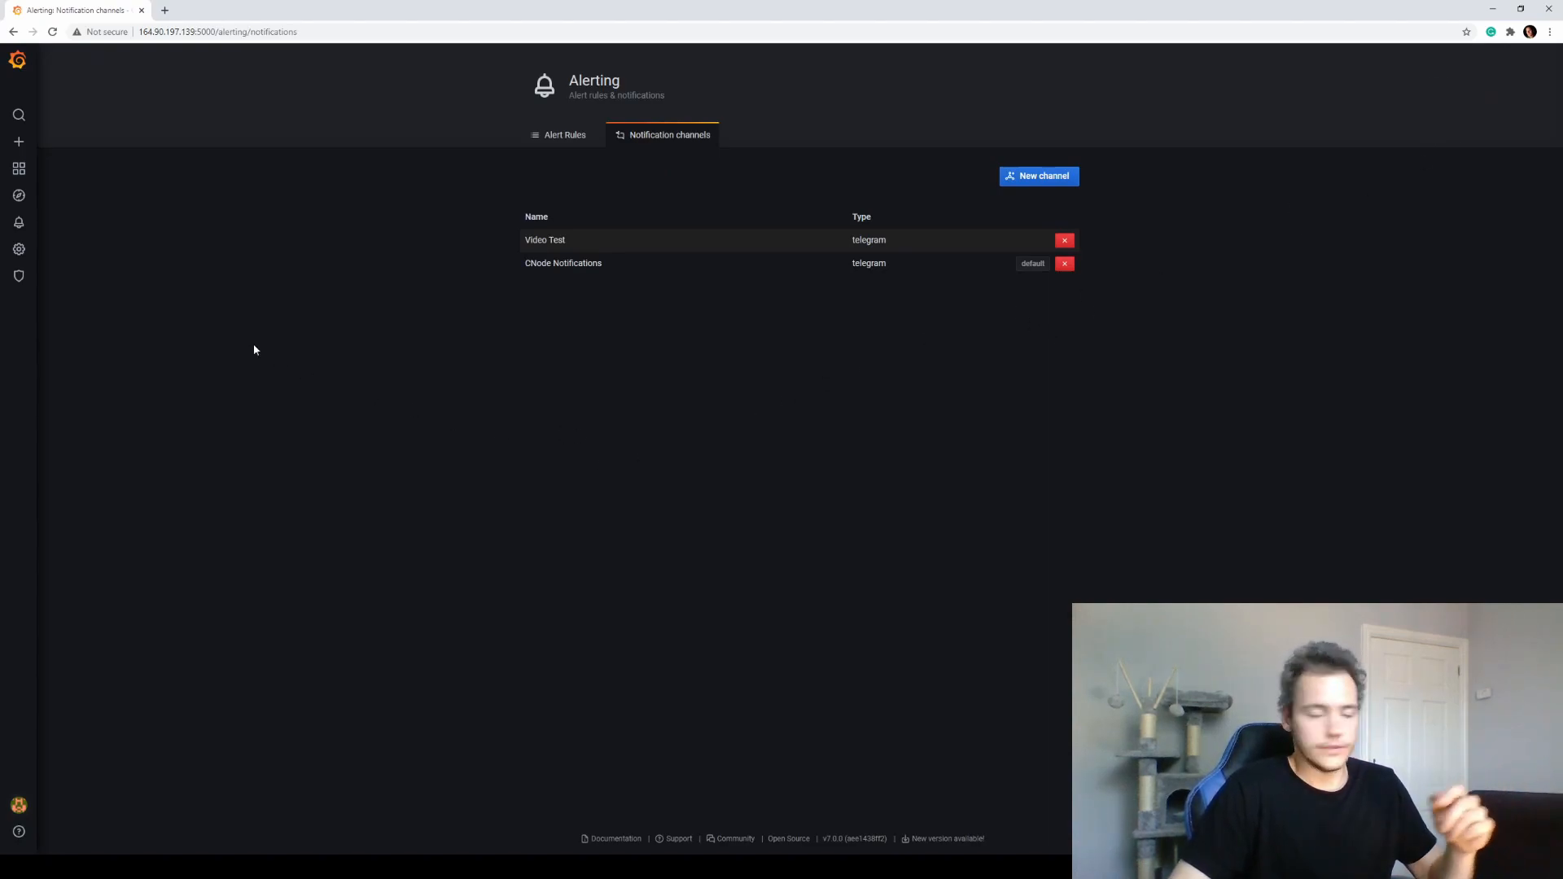
pyautogui.click(18, 62)
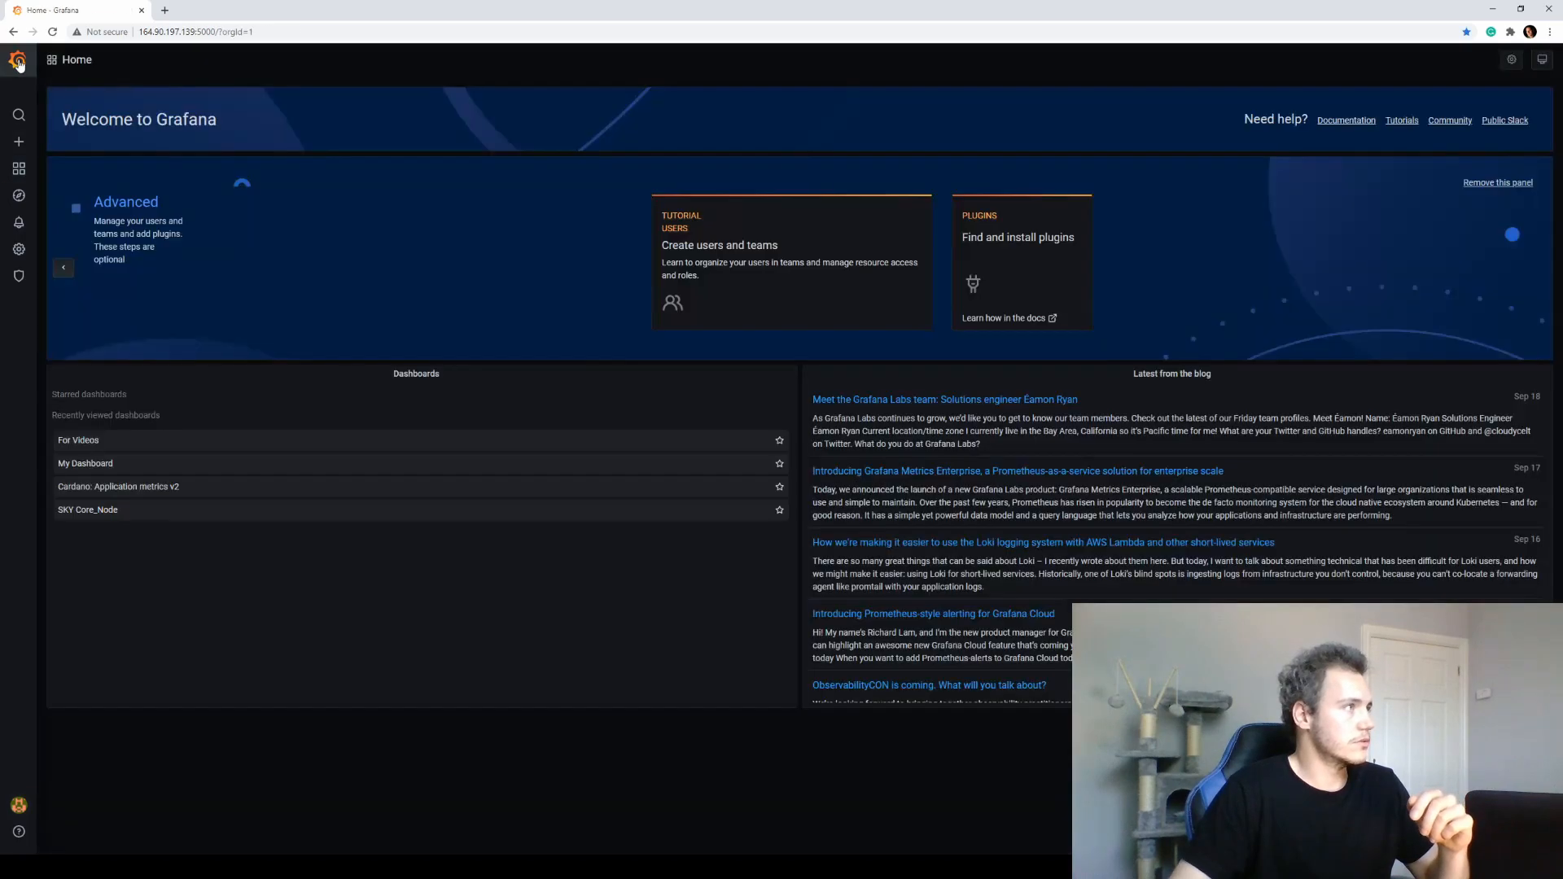
pyautogui.click(75, 59)
pyautogui.click(476, 184)
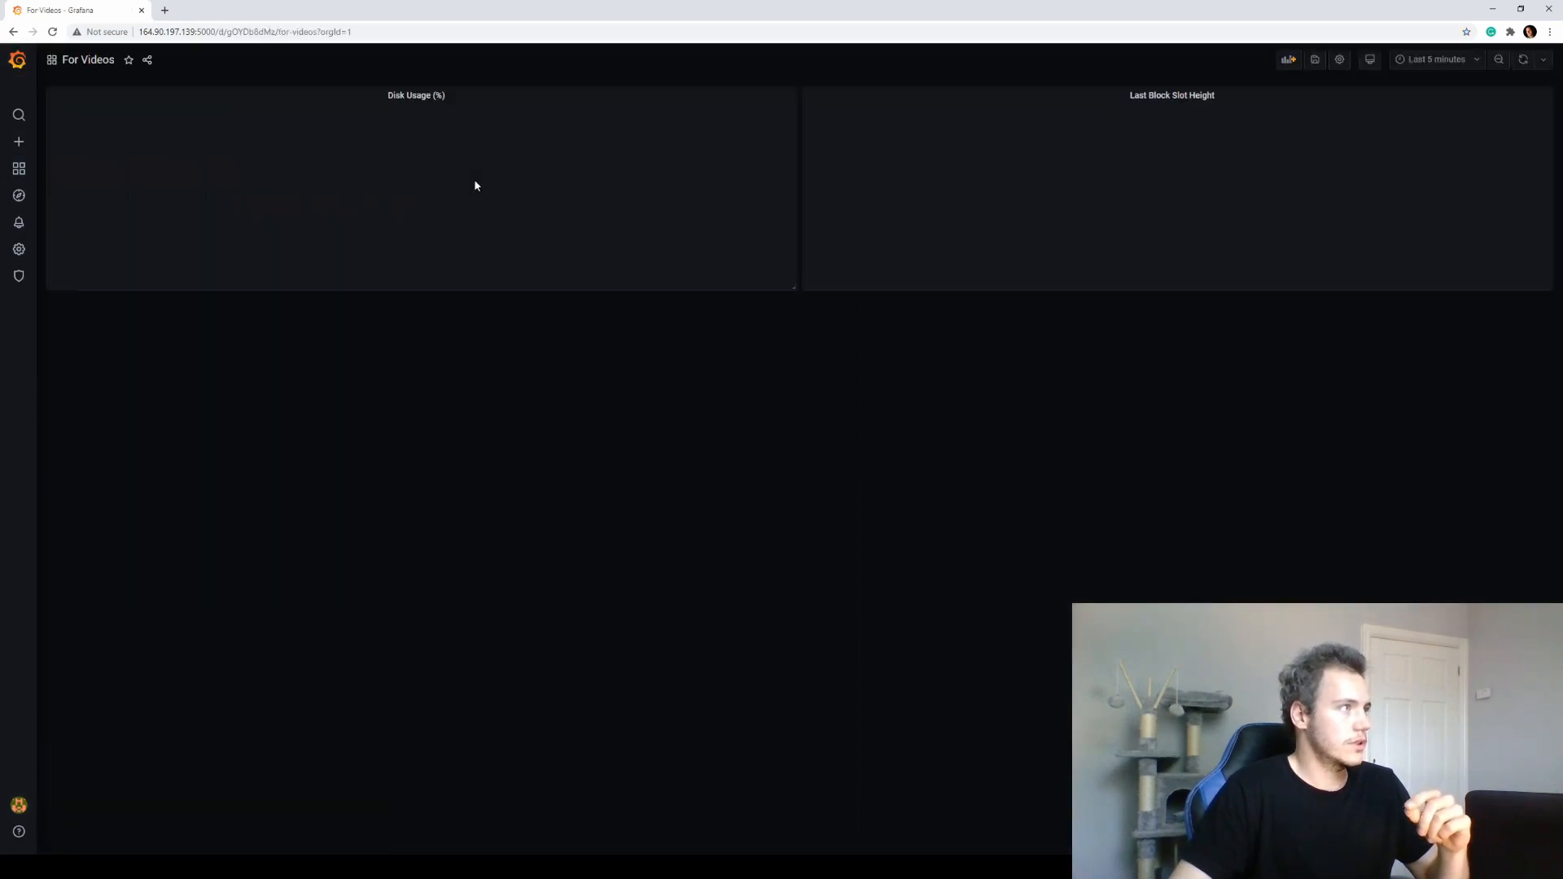
# Step: Show only USA-System in Disk Usage (%) and USA-CN in Last Block Slot Height, and set the dashboard's auto-refresh to 5s
pyautogui.click(308, 278)
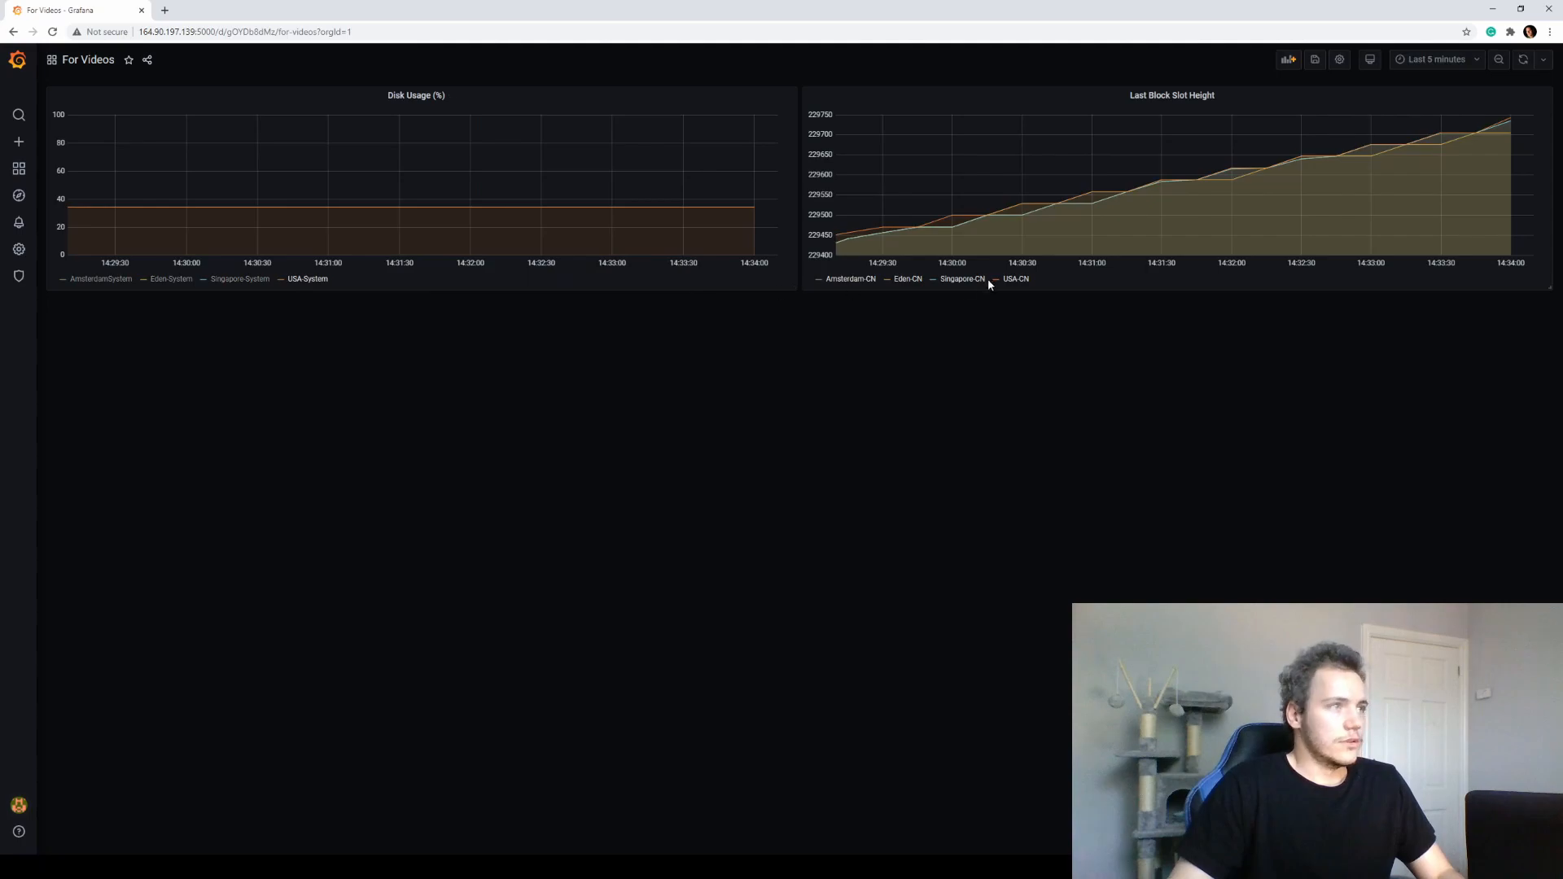
pyautogui.click(1015, 278)
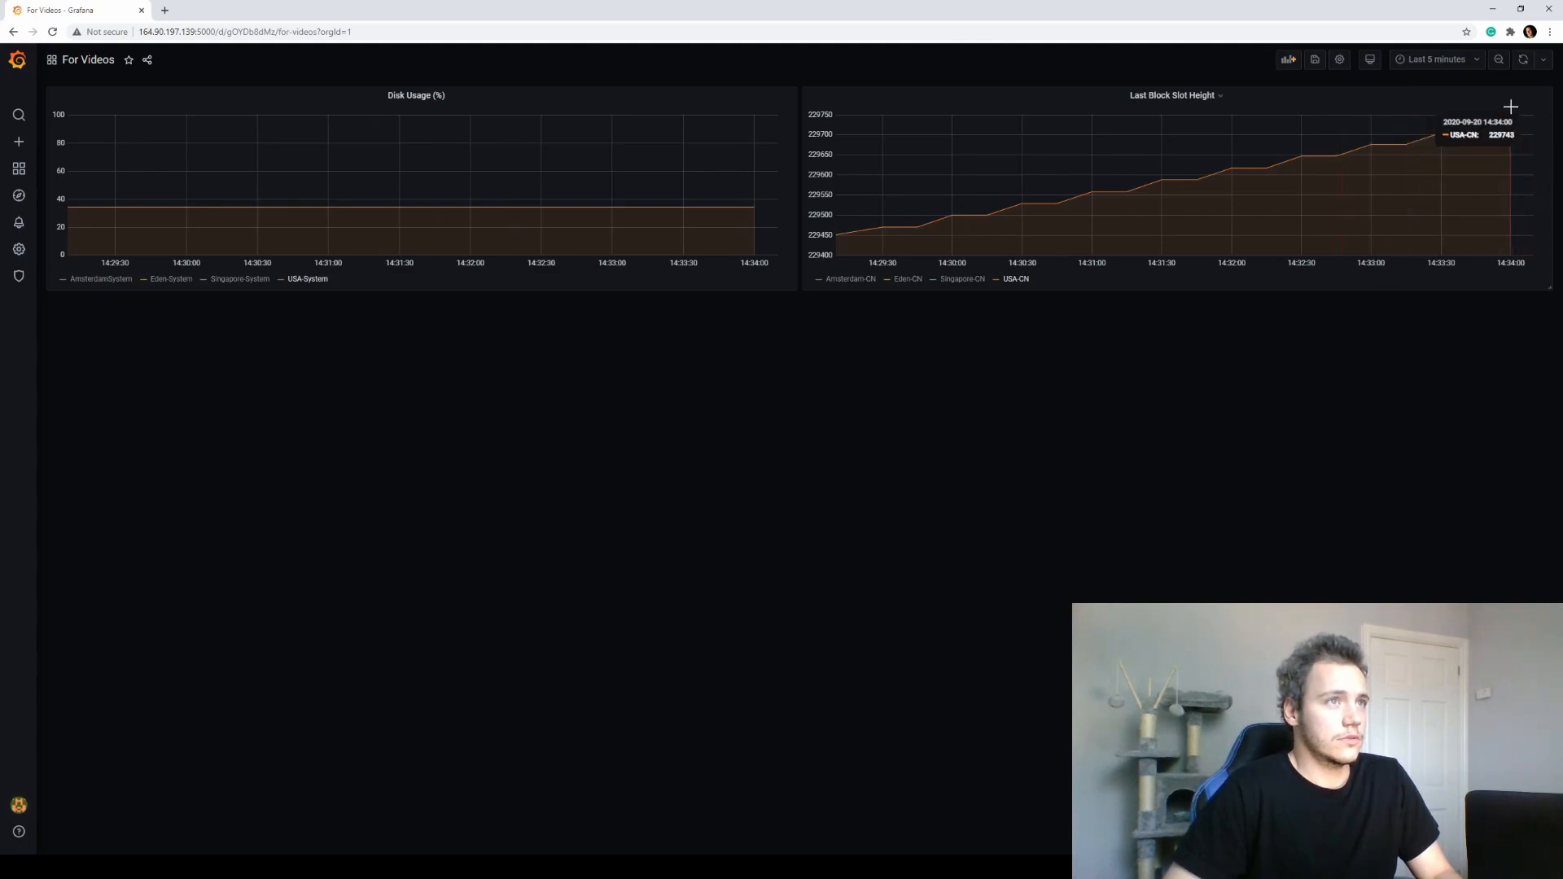
pyautogui.click(1523, 59)
pyautogui.click(1543, 60)
pyautogui.click(1533, 92)
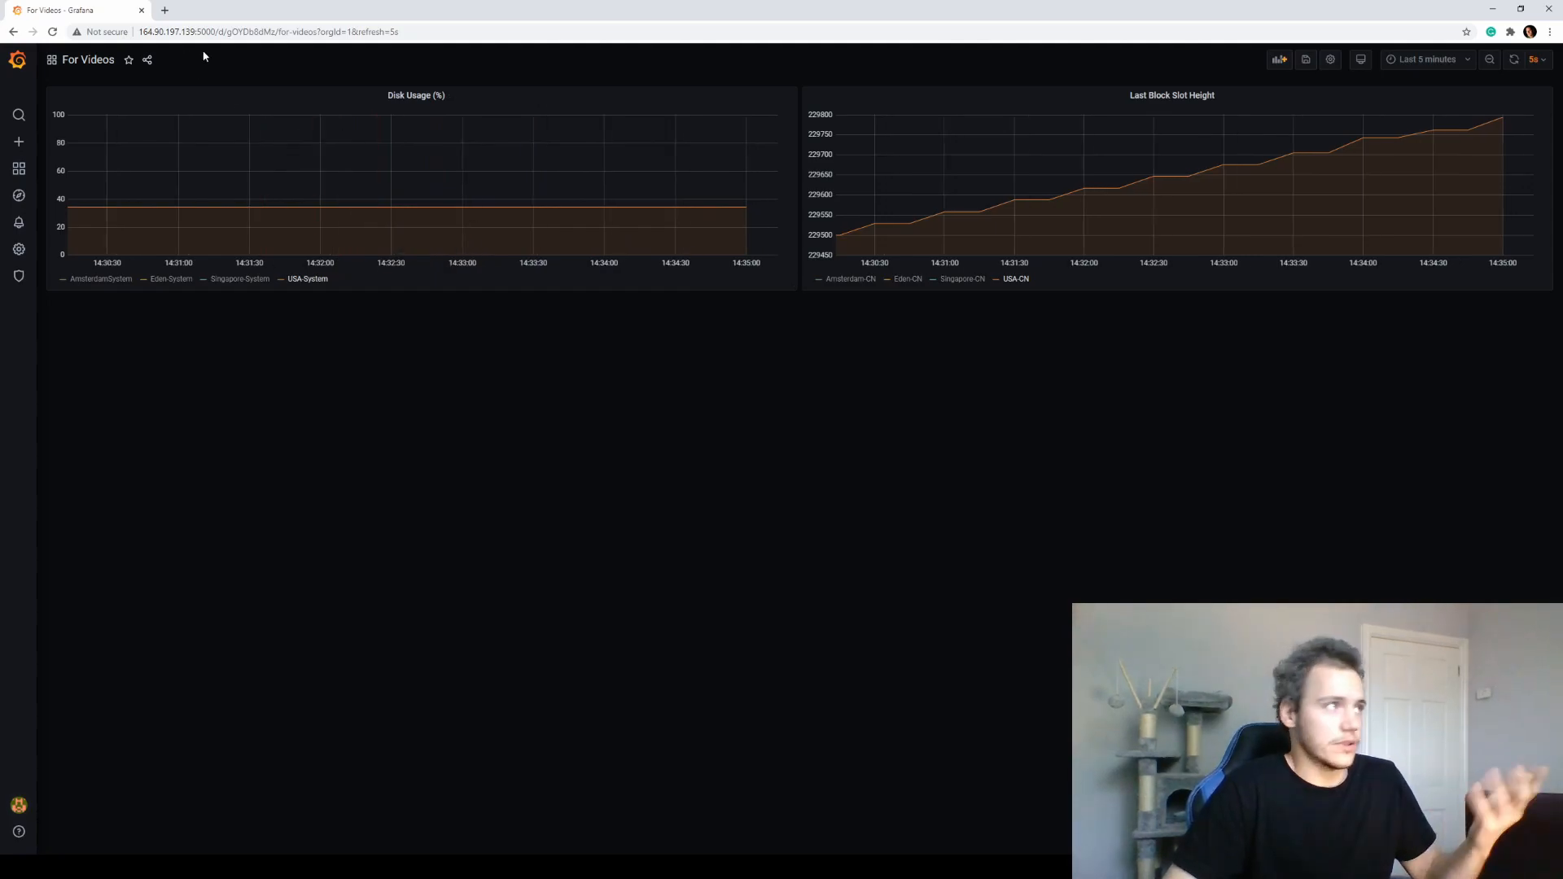
# Step: Open the Disk Usage (%) panel for editing with only USA-System shown, and look at its alert rule and query settings
pyautogui.click(453, 97)
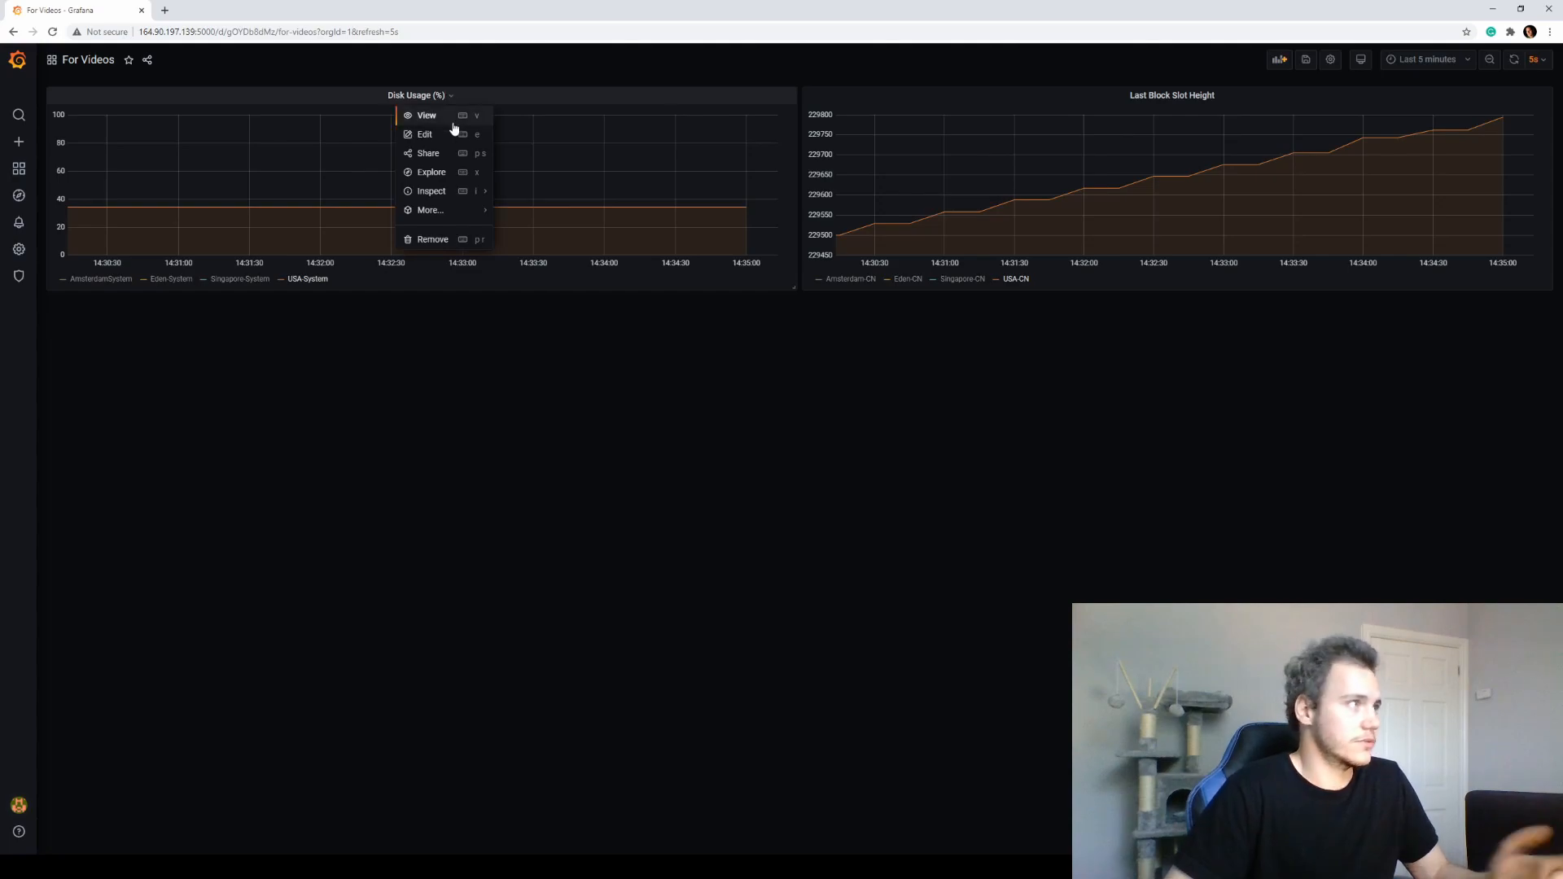
pyautogui.click(446, 141)
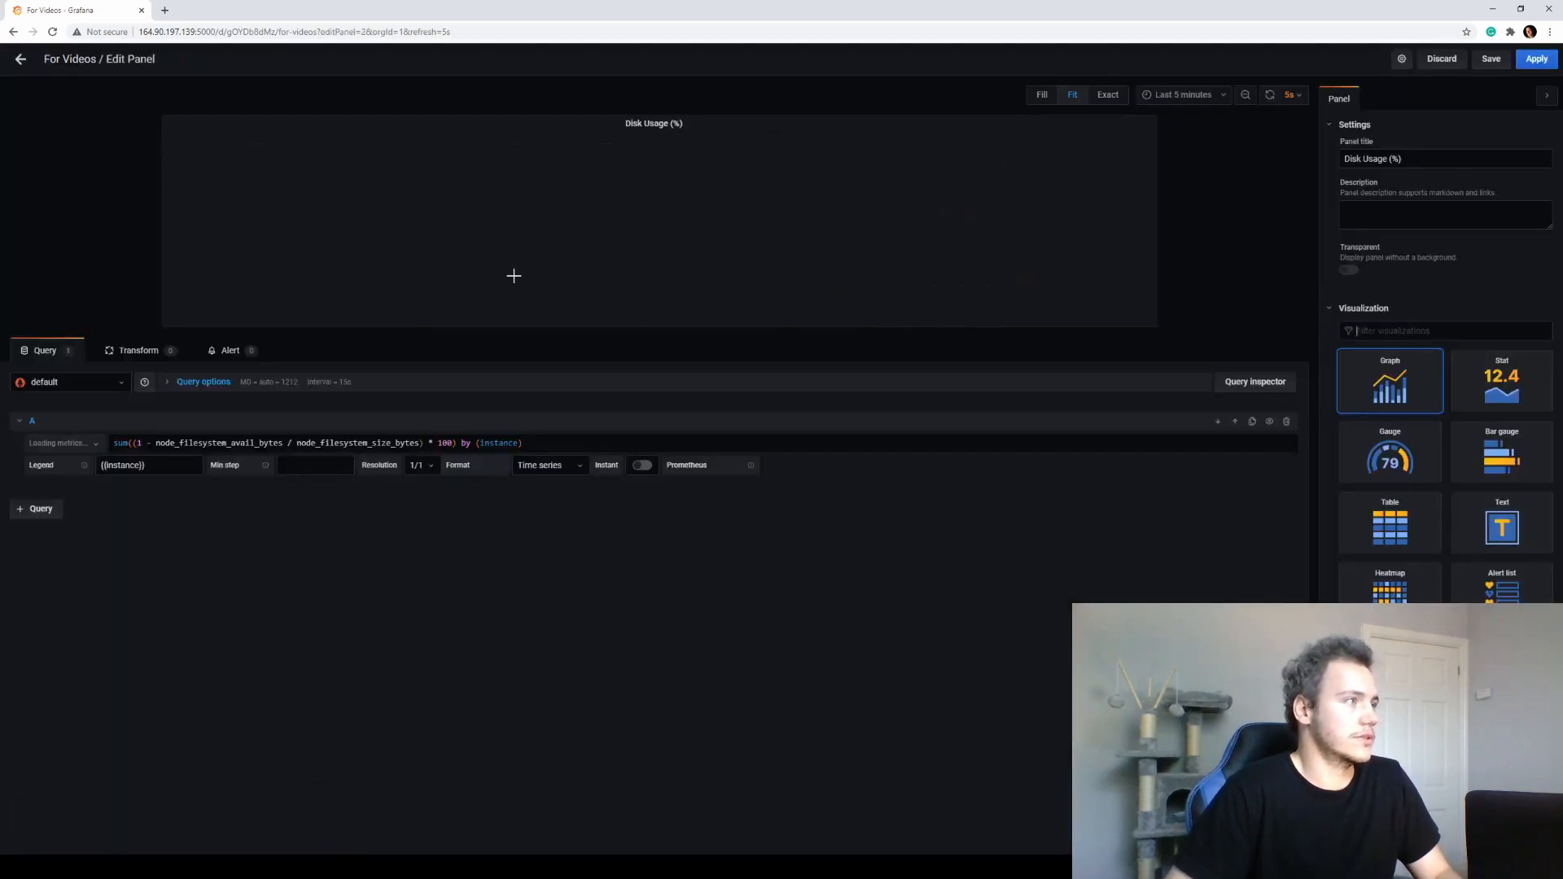
pyautogui.click(513, 370)
pyautogui.click(420, 321)
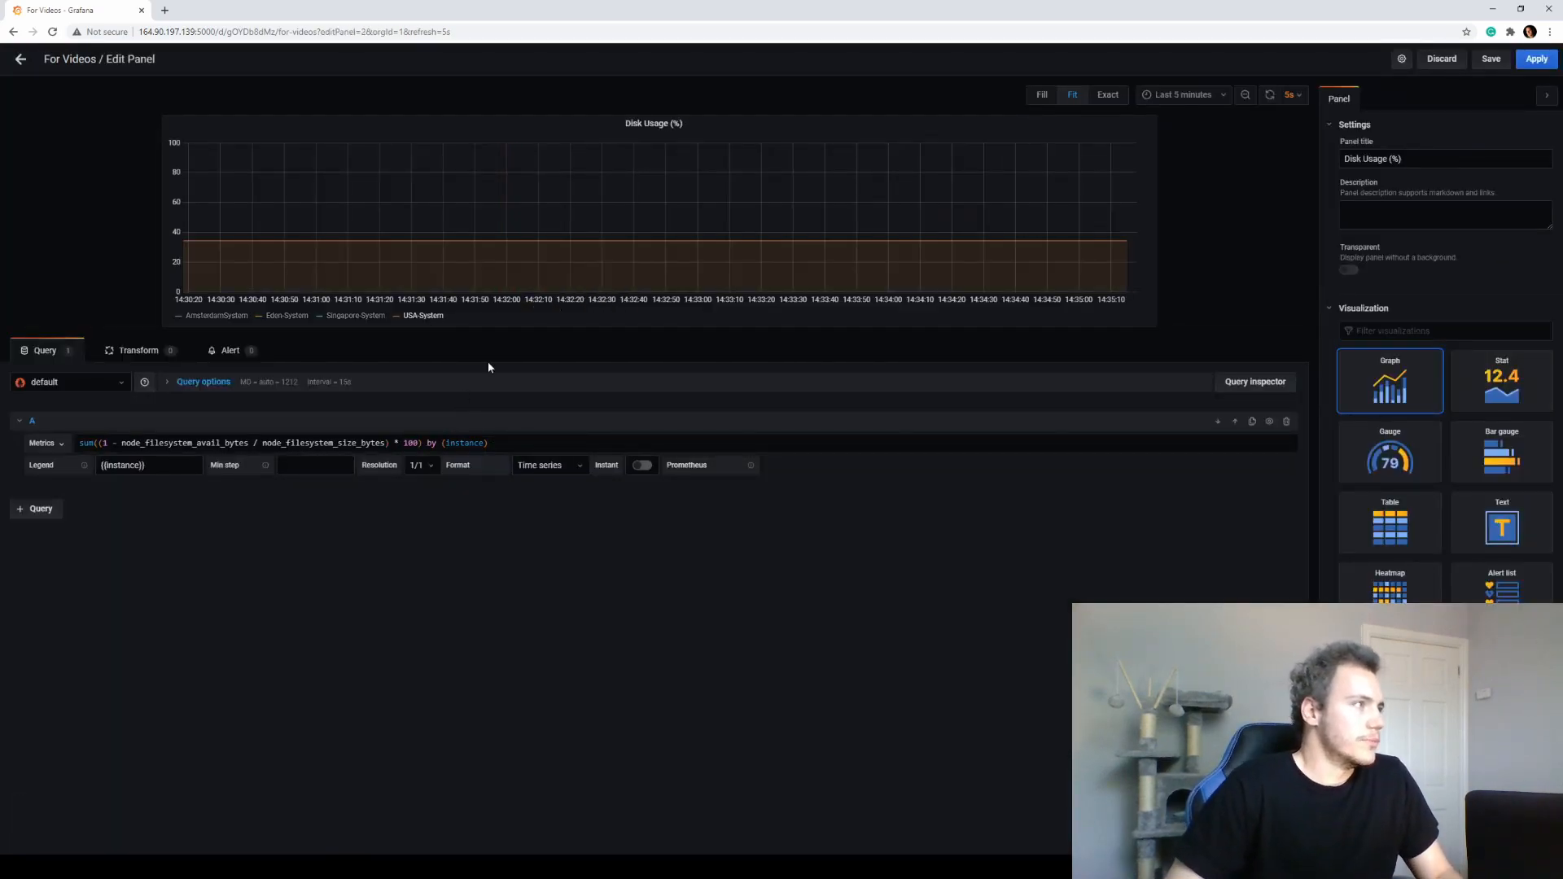
pyautogui.click(229, 353)
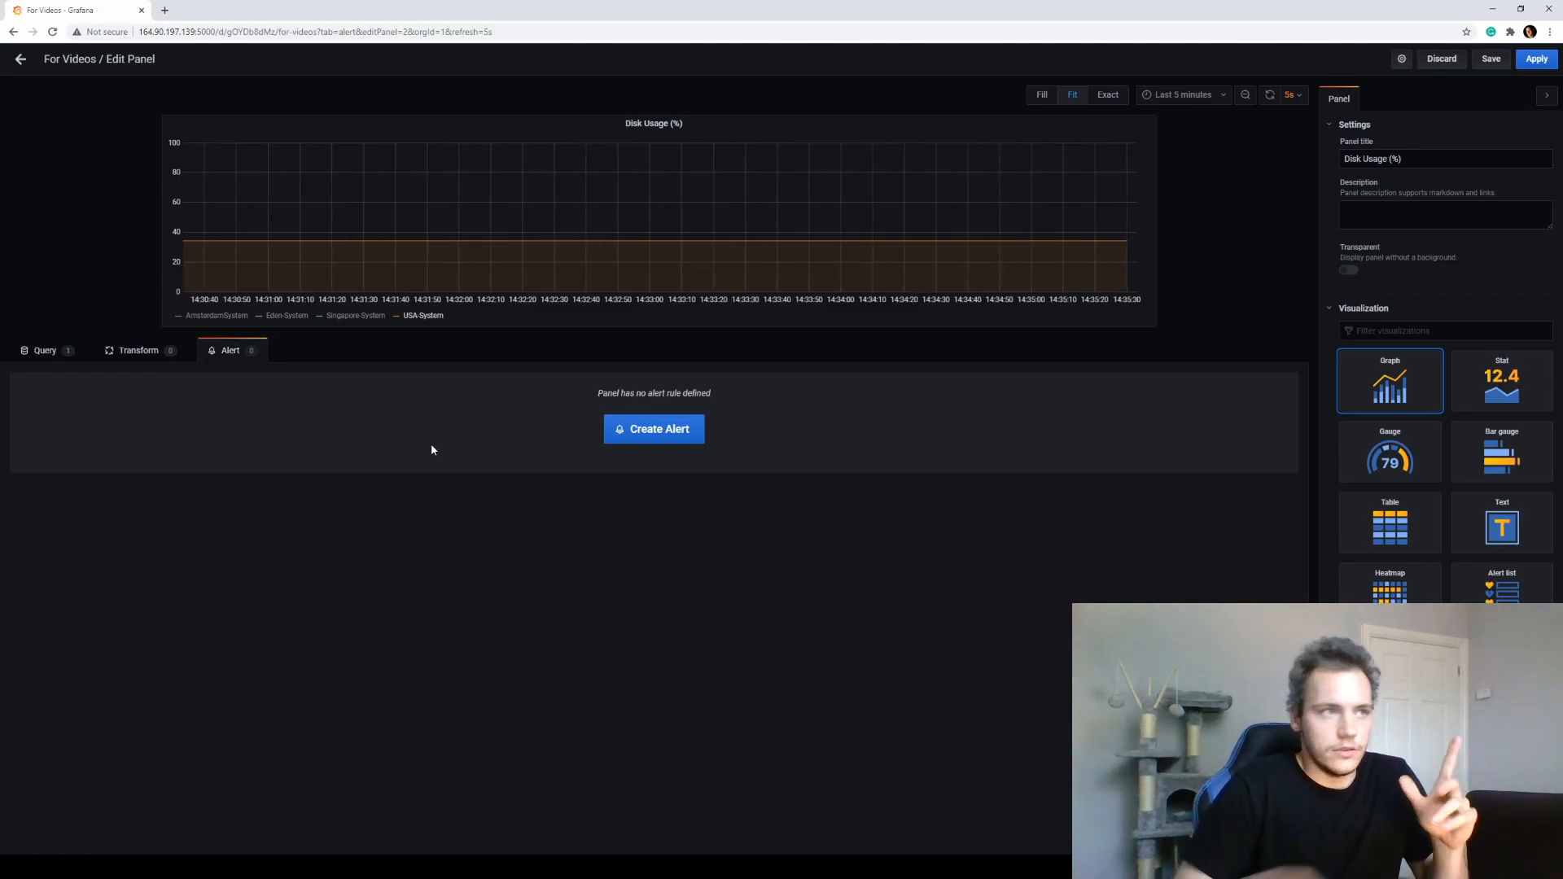
pyautogui.click(48, 354)
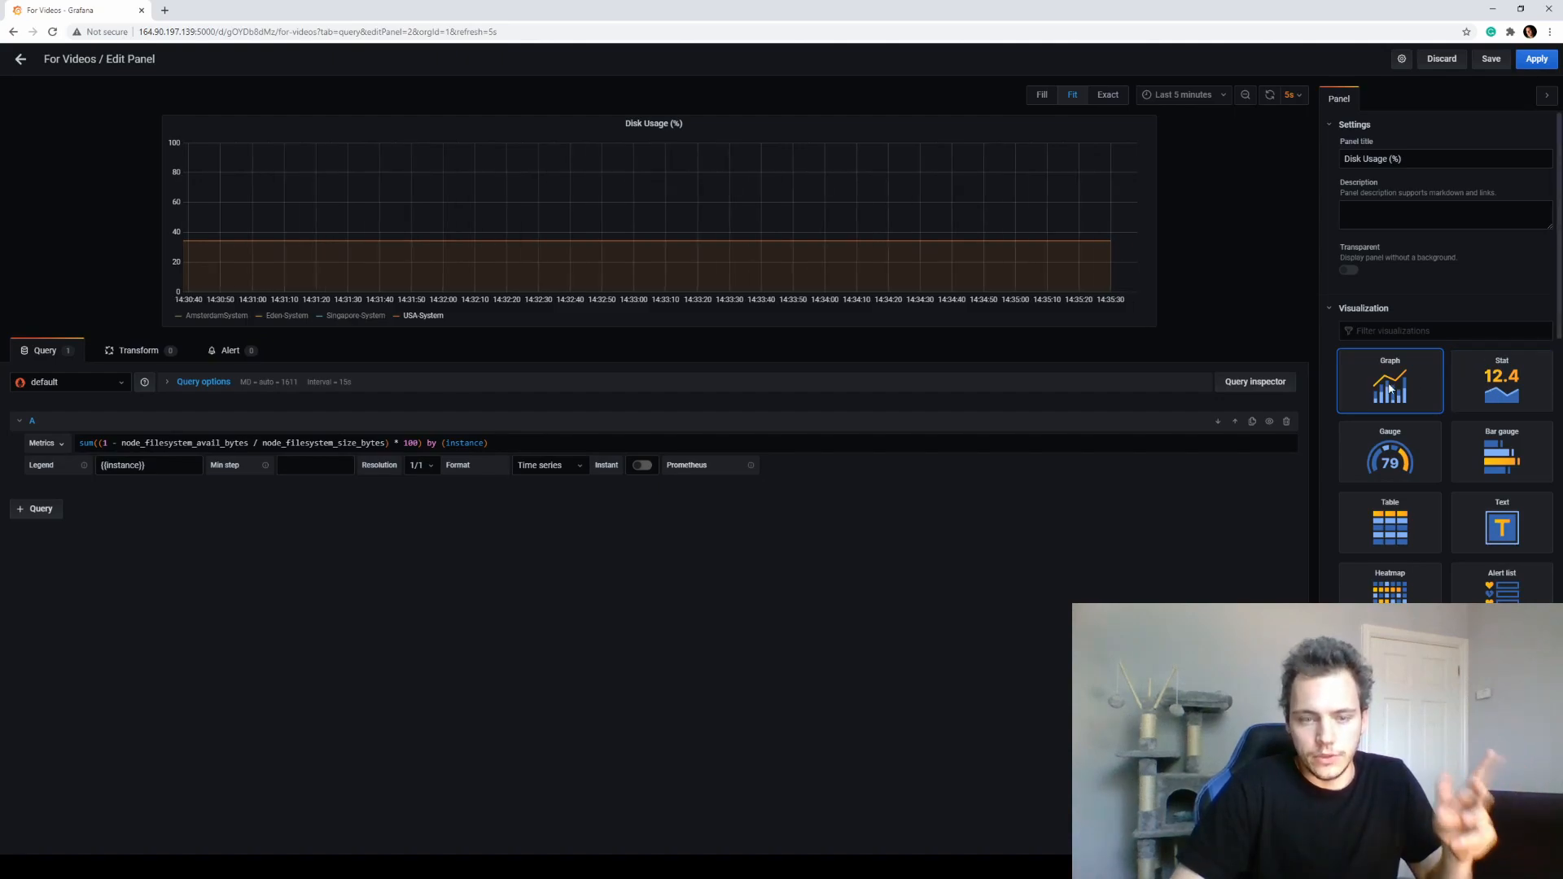
# Step: Preview the Disk Usage (%) panel as Stat, Bar gauge, Gauge, Table and Text visualizations, and set it back to Graph
pyautogui.click(1503, 380)
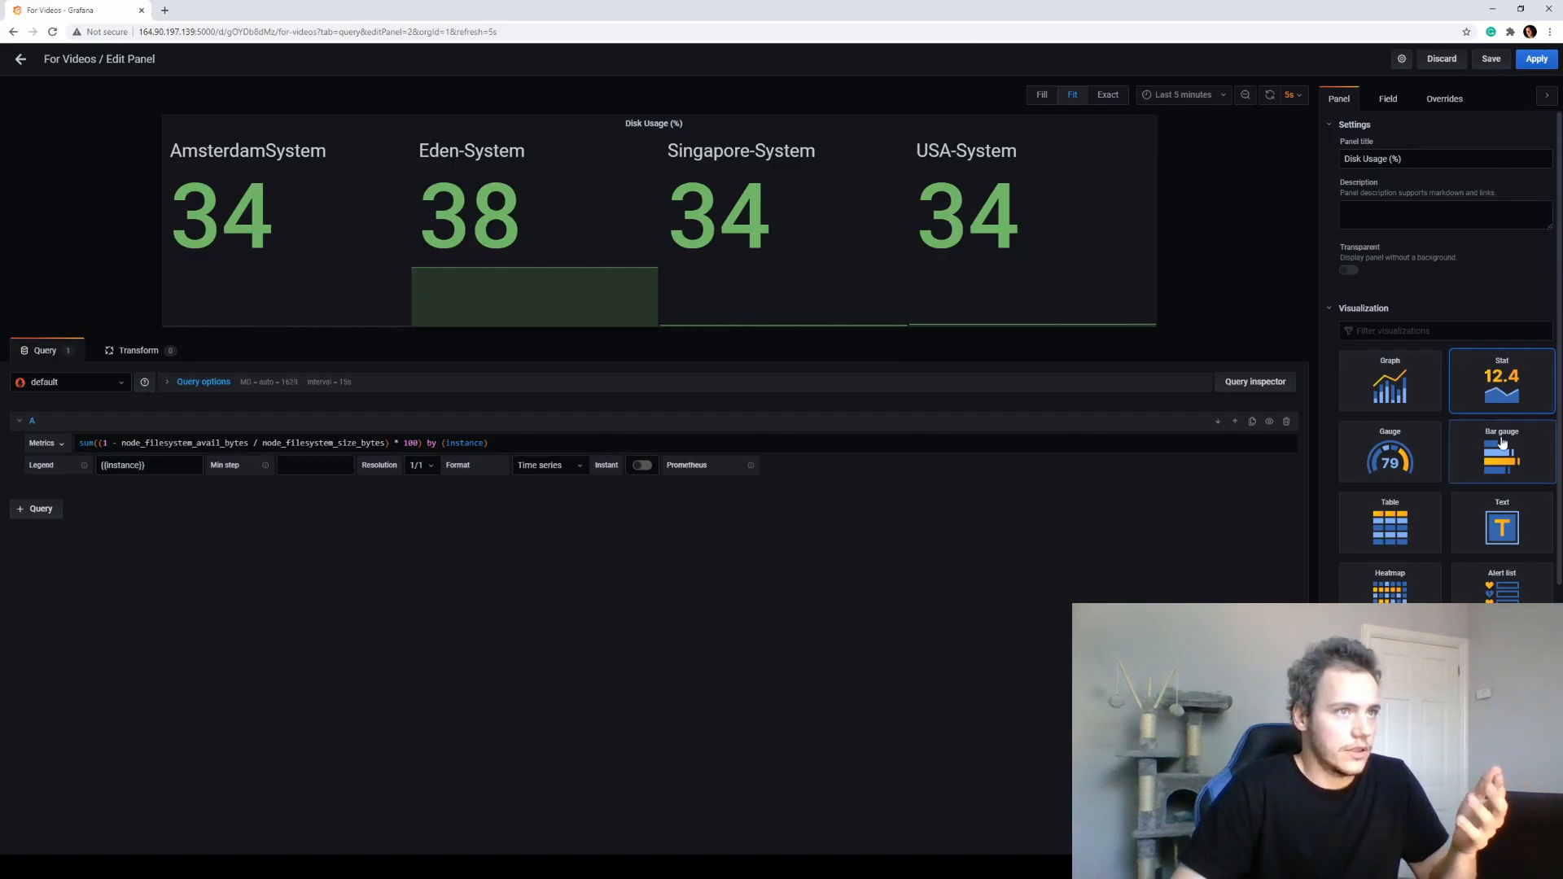
pyautogui.click(1502, 456)
pyautogui.click(1400, 456)
pyautogui.click(1389, 525)
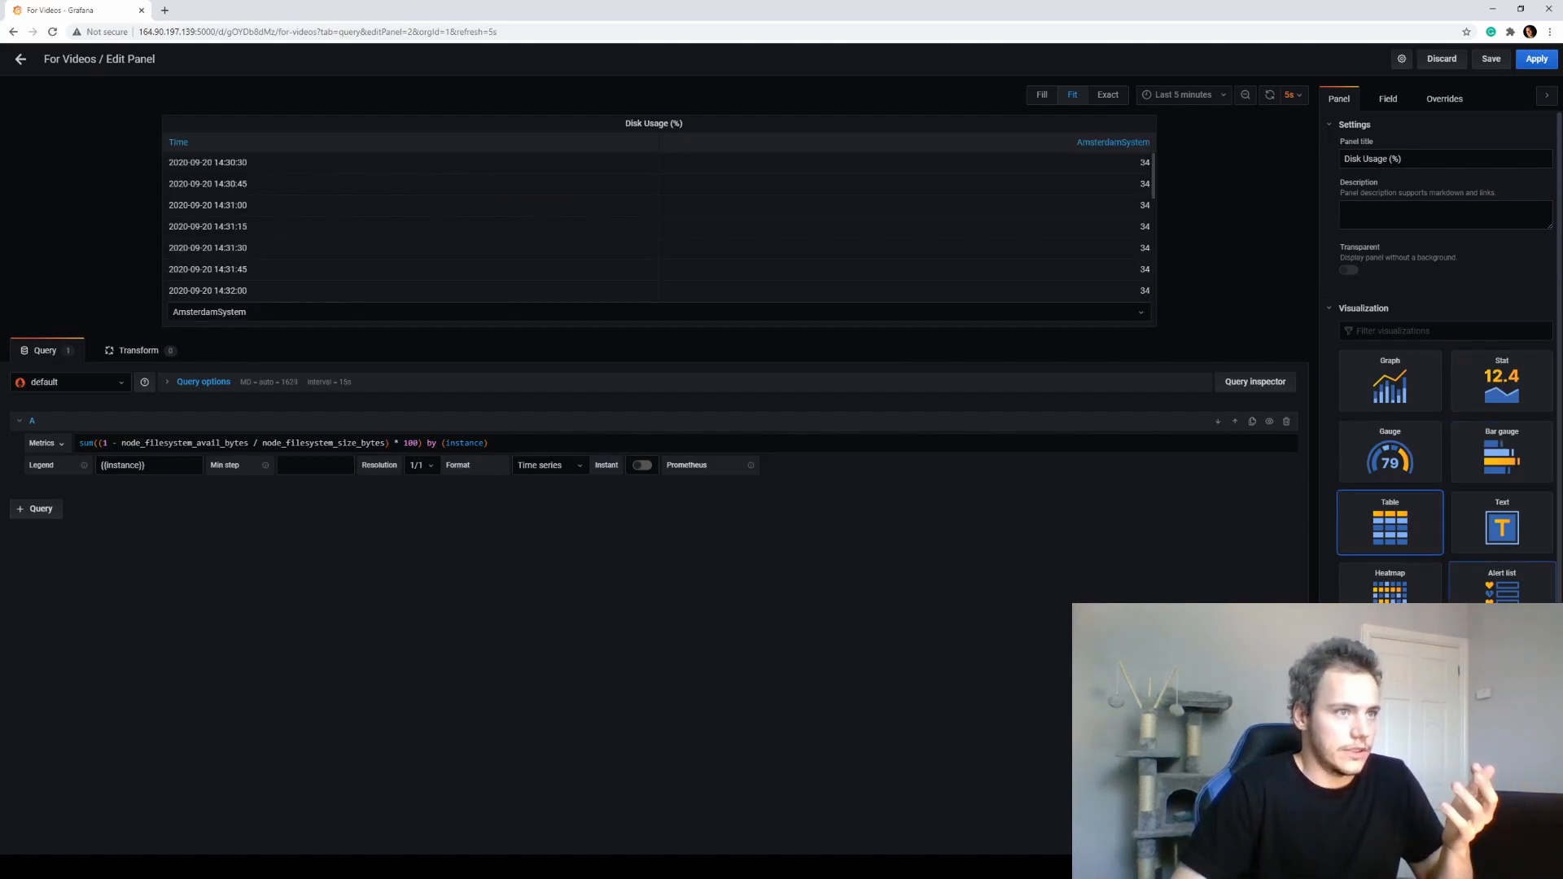
pyautogui.click(1491, 544)
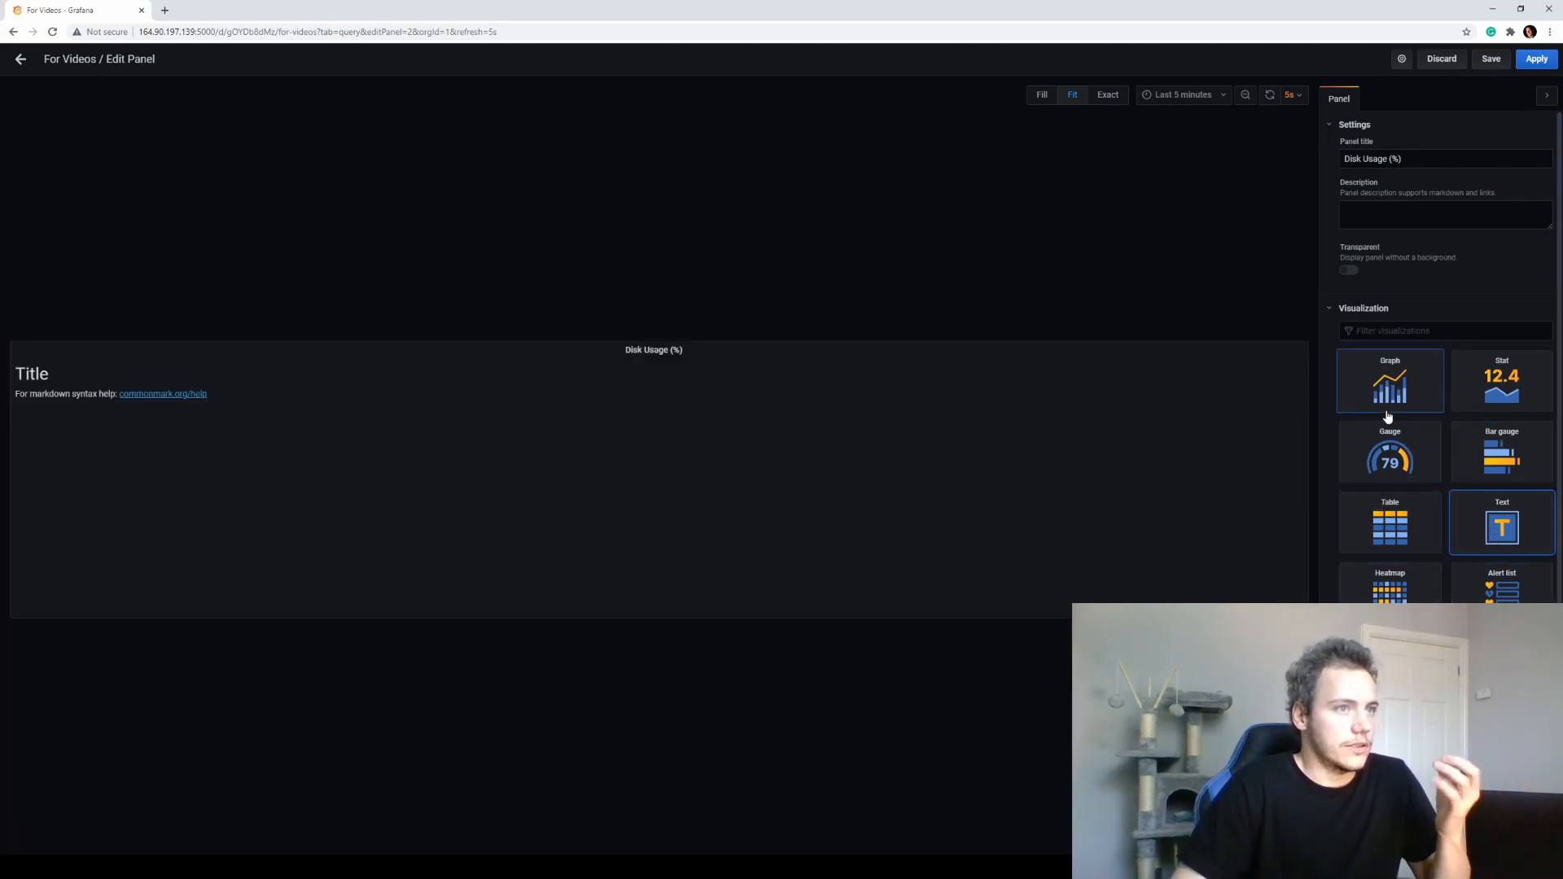
pyautogui.click(1389, 456)
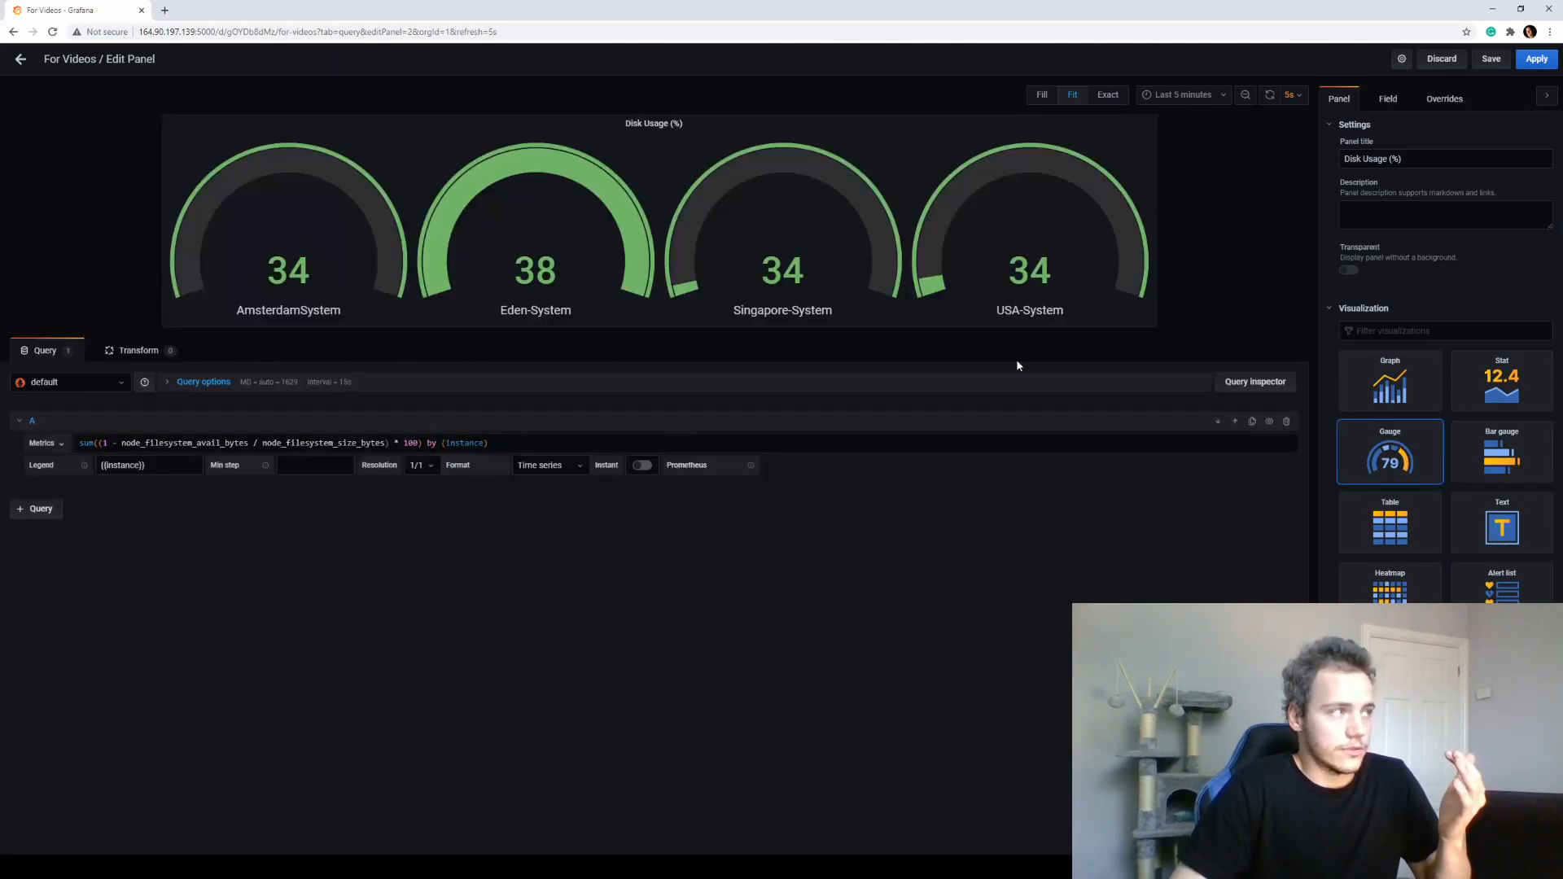
pyautogui.click(1387, 368)
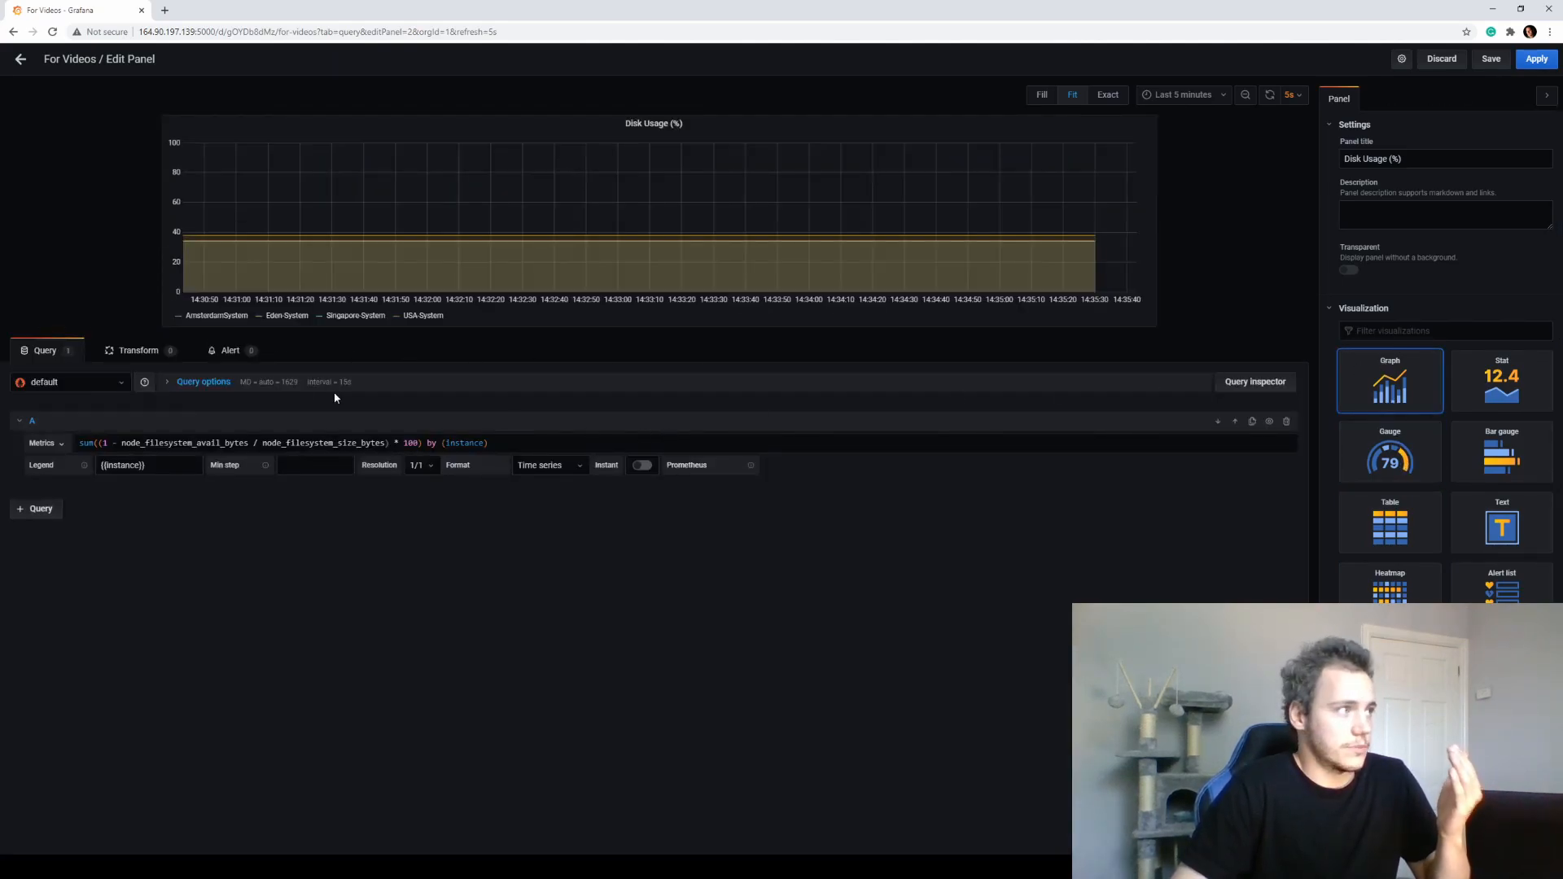
# Step: Create an alert on the Disk Usage (%) panel, with only the USA-System series shown in its graph
pyautogui.click(238, 354)
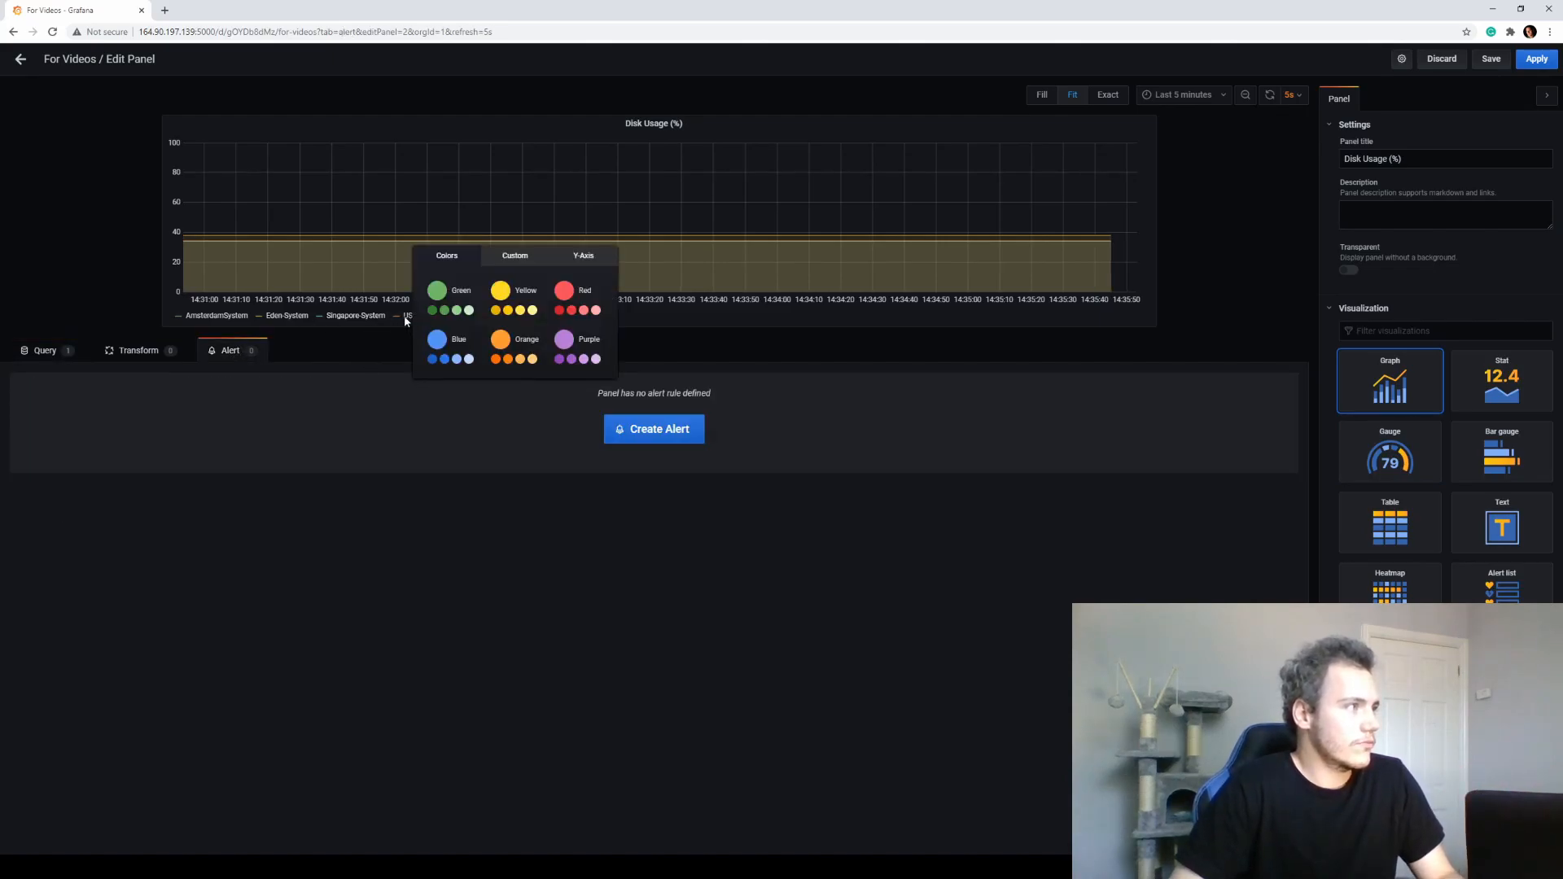
pyautogui.press('Escape')
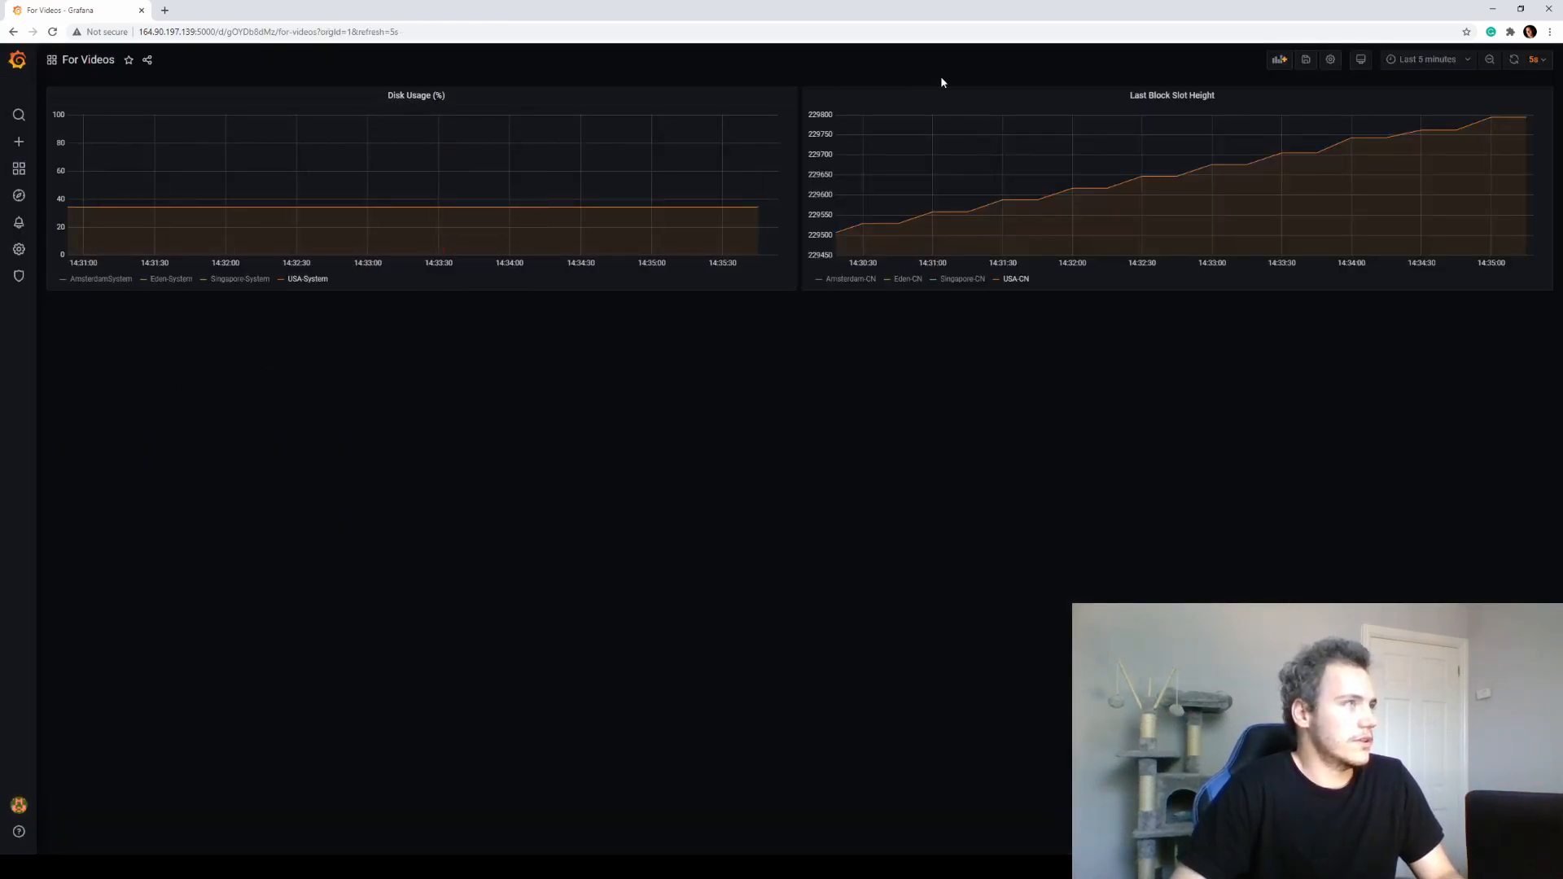
pyautogui.click(443, 97)
pyautogui.click(437, 134)
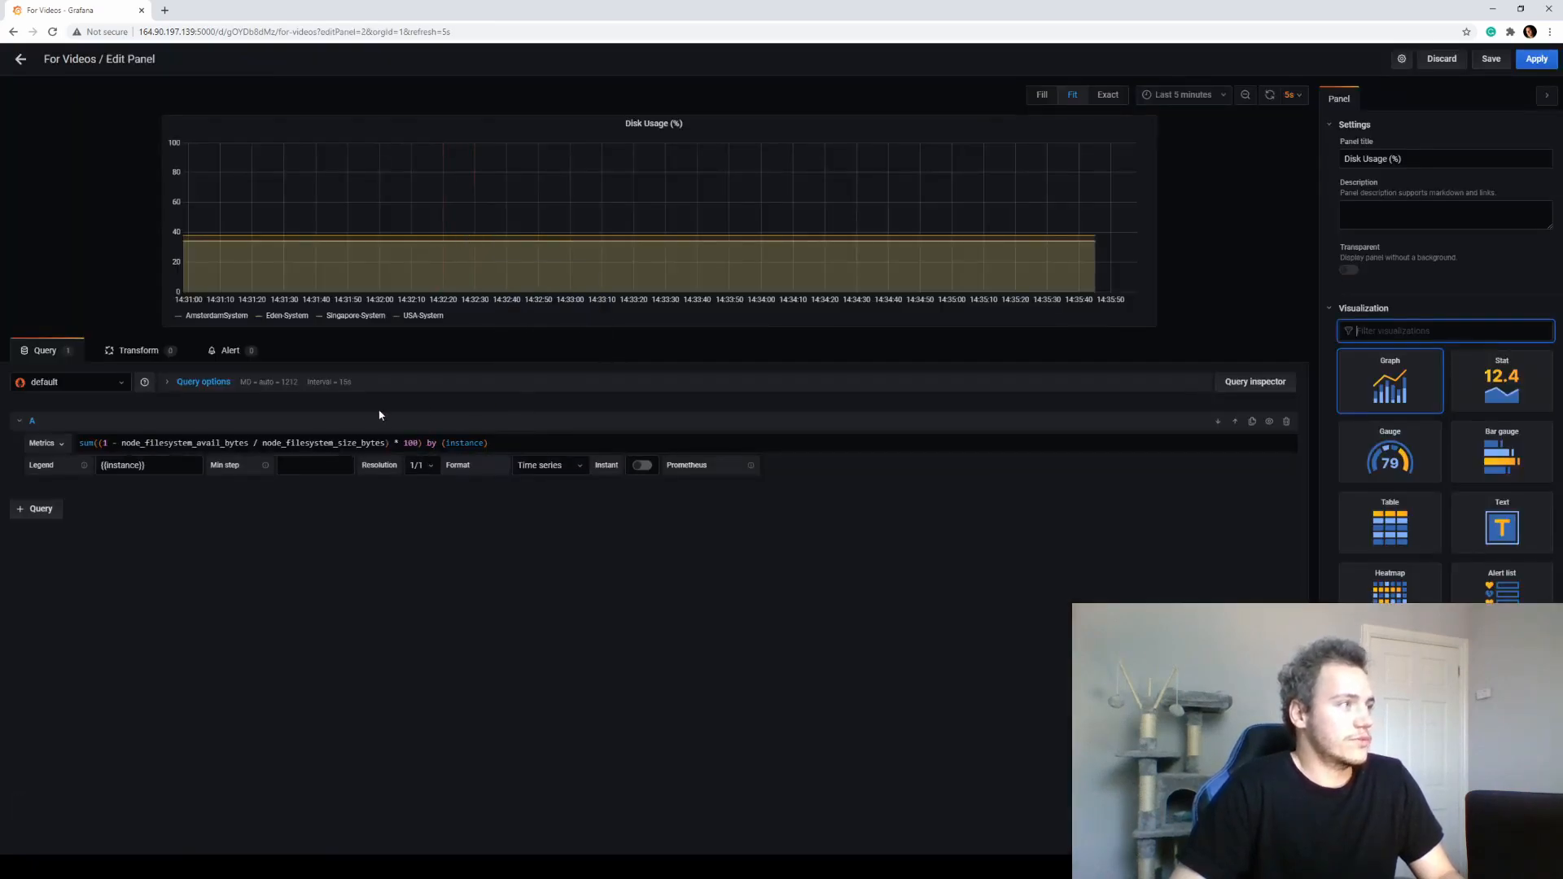
pyautogui.click(225, 354)
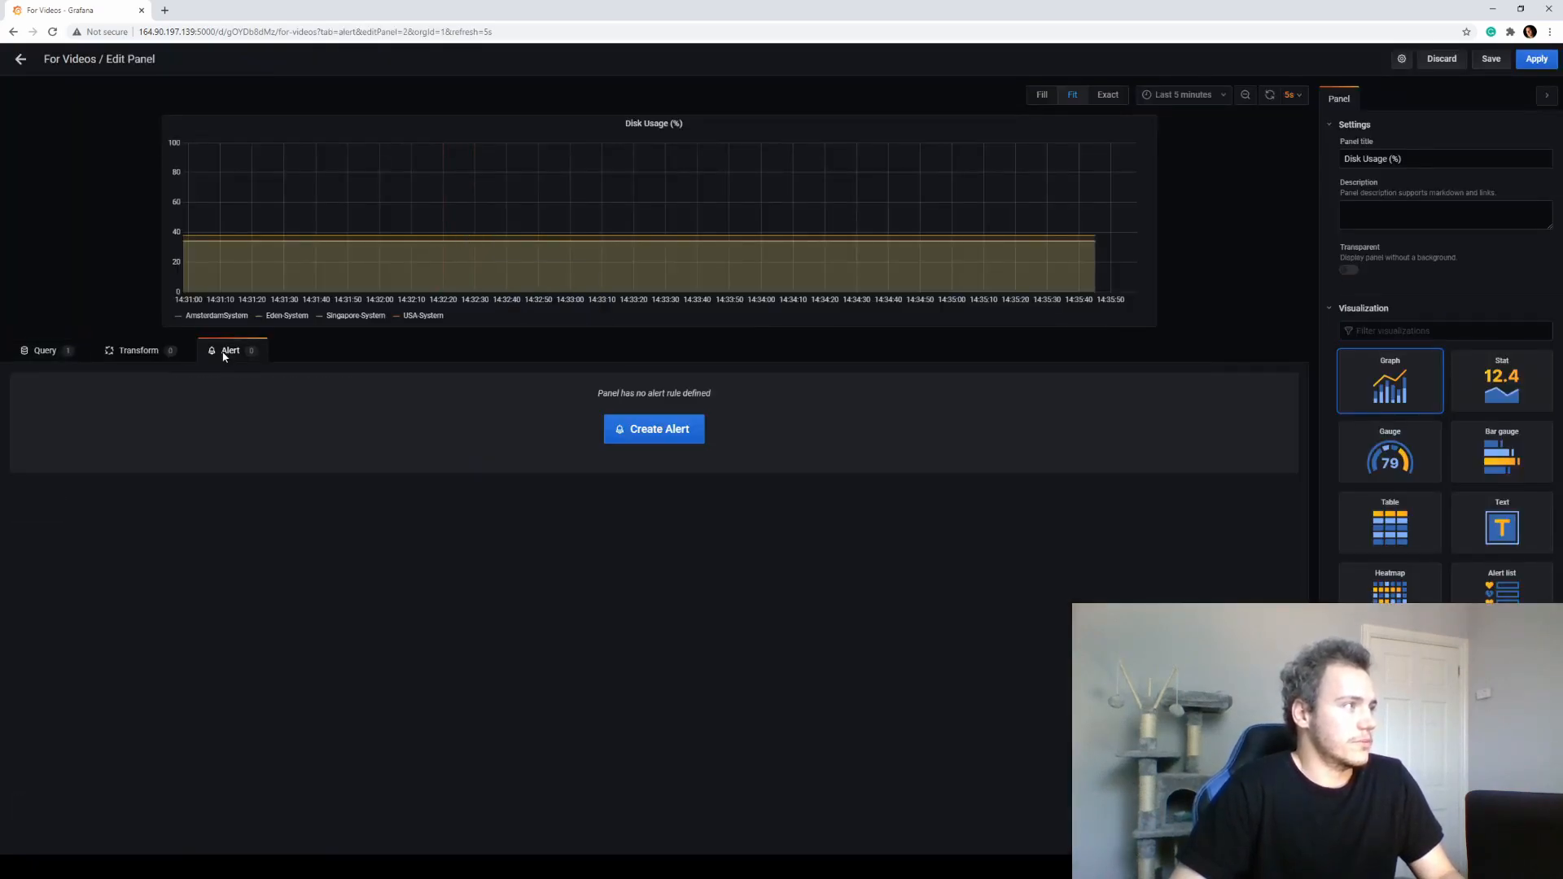
pyautogui.click(422, 316)
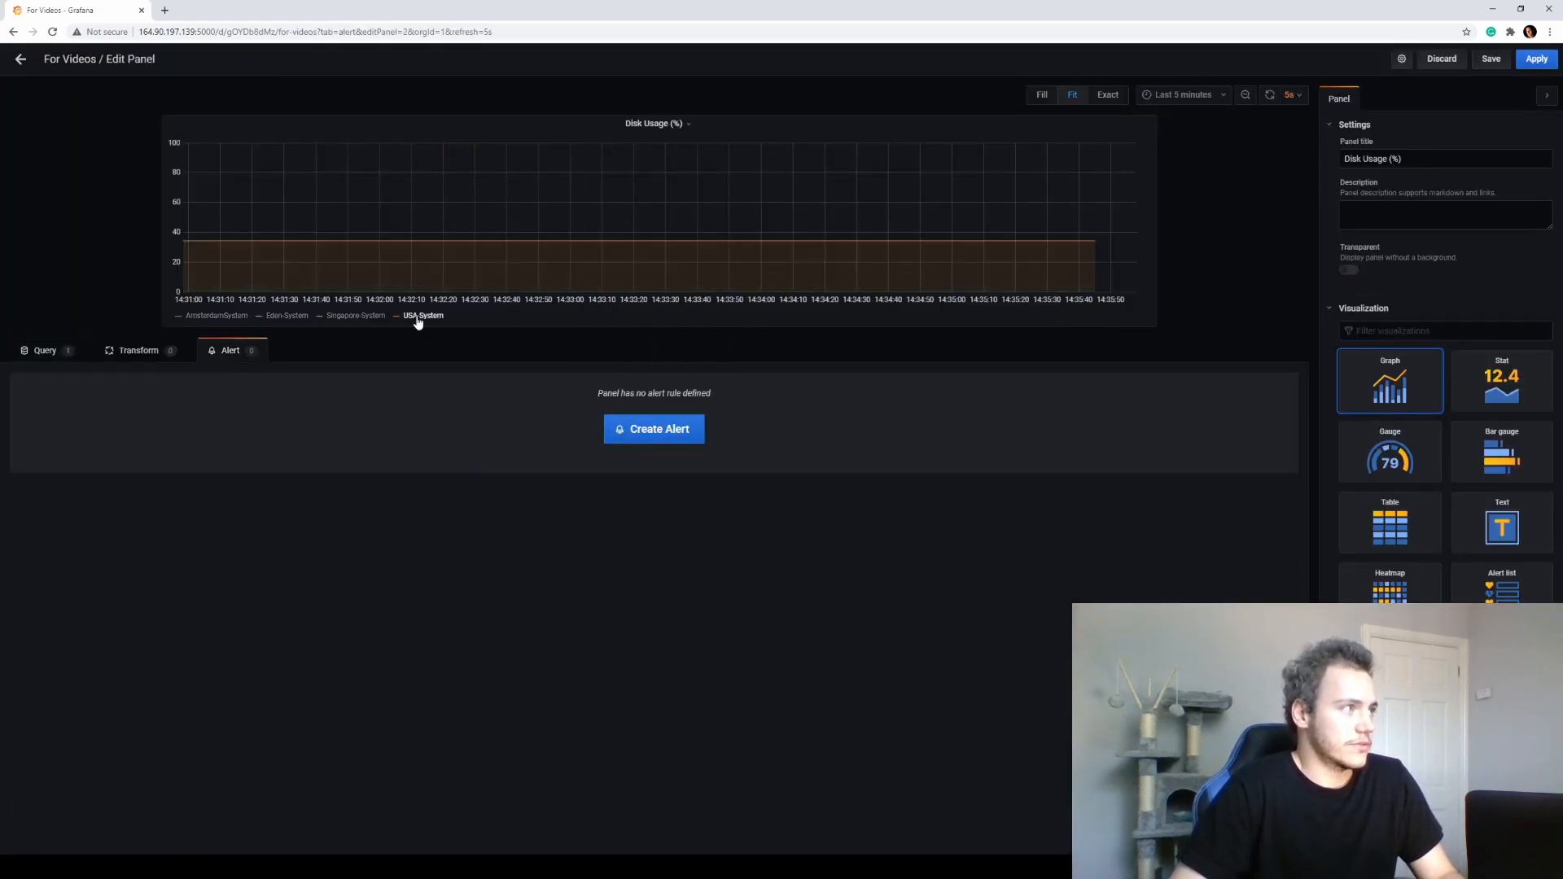
pyautogui.click(677, 436)
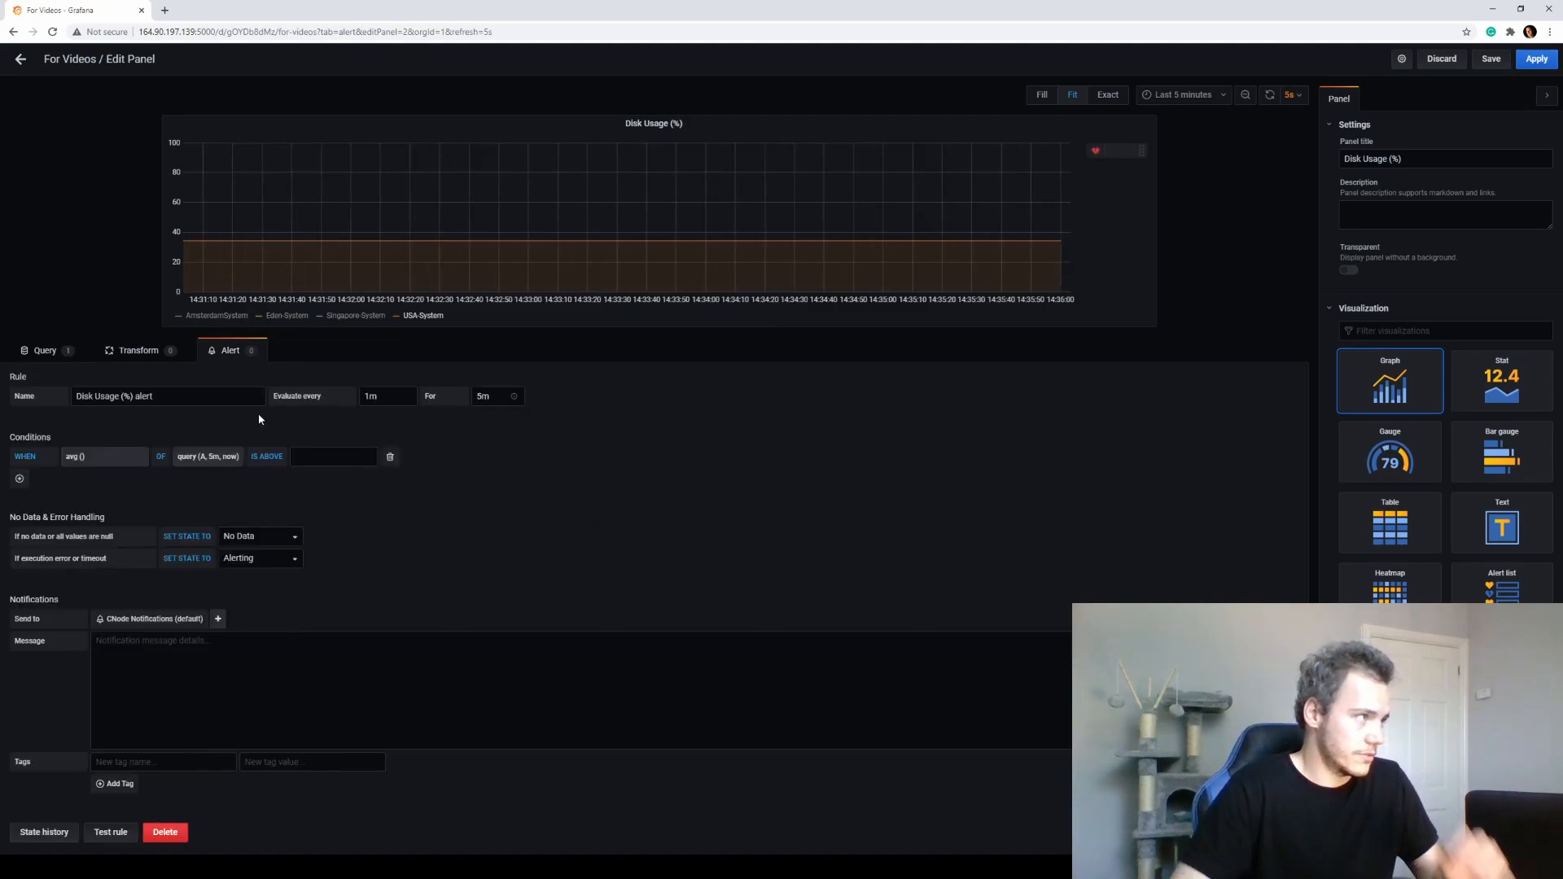
# Step: Set the Disk Usage (%) alert rule to evaluate every 1s and clear its For duration
pyautogui.click(125, 397)
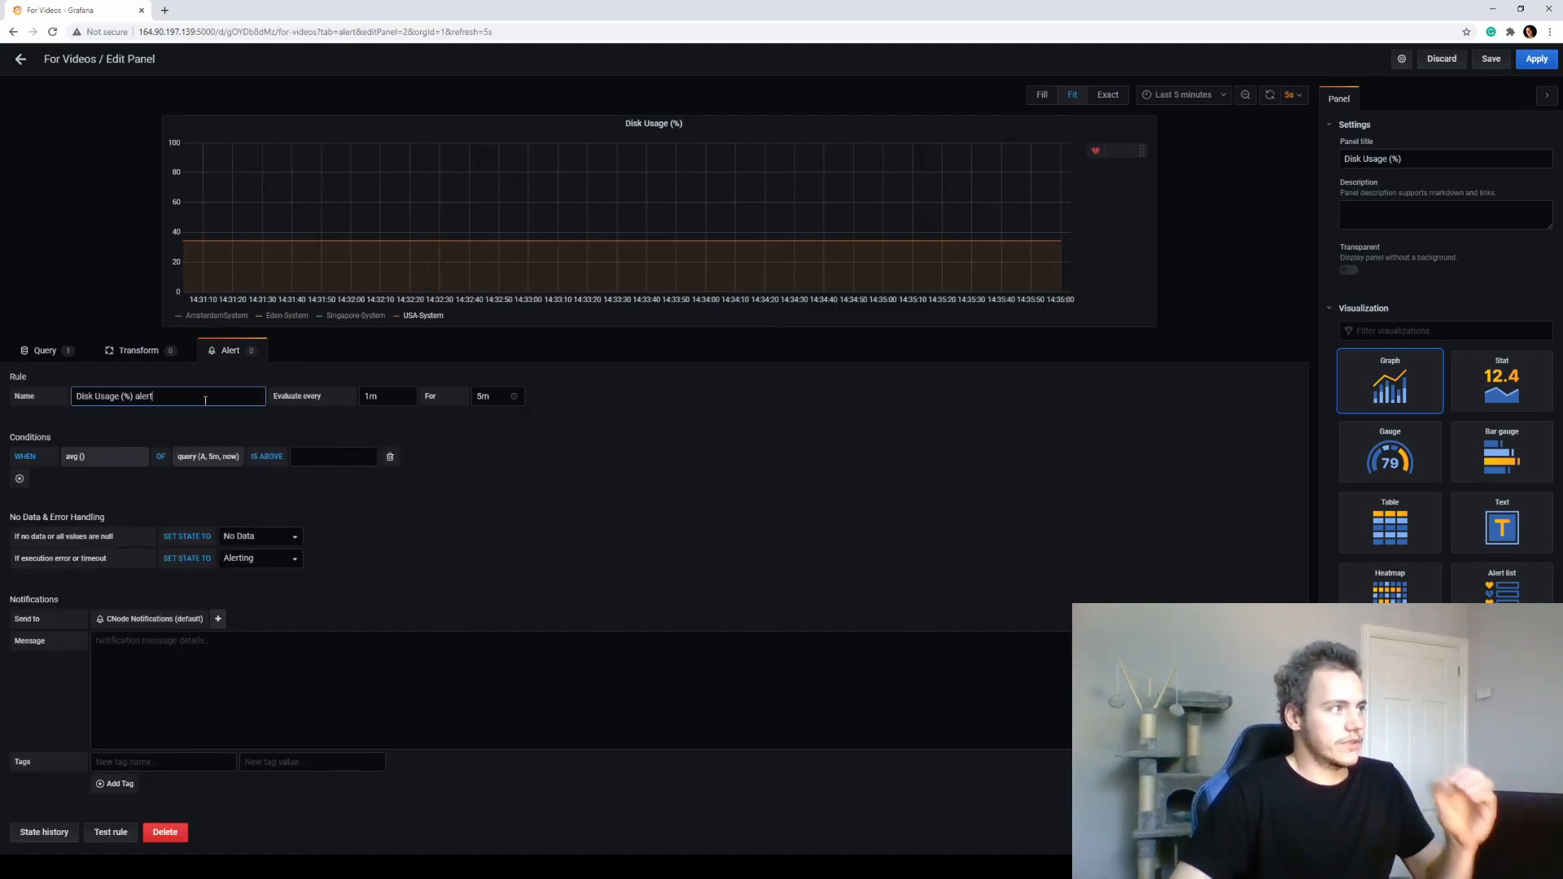
pyautogui.moveTo(285, 399); pyautogui.dragTo(322, 401)
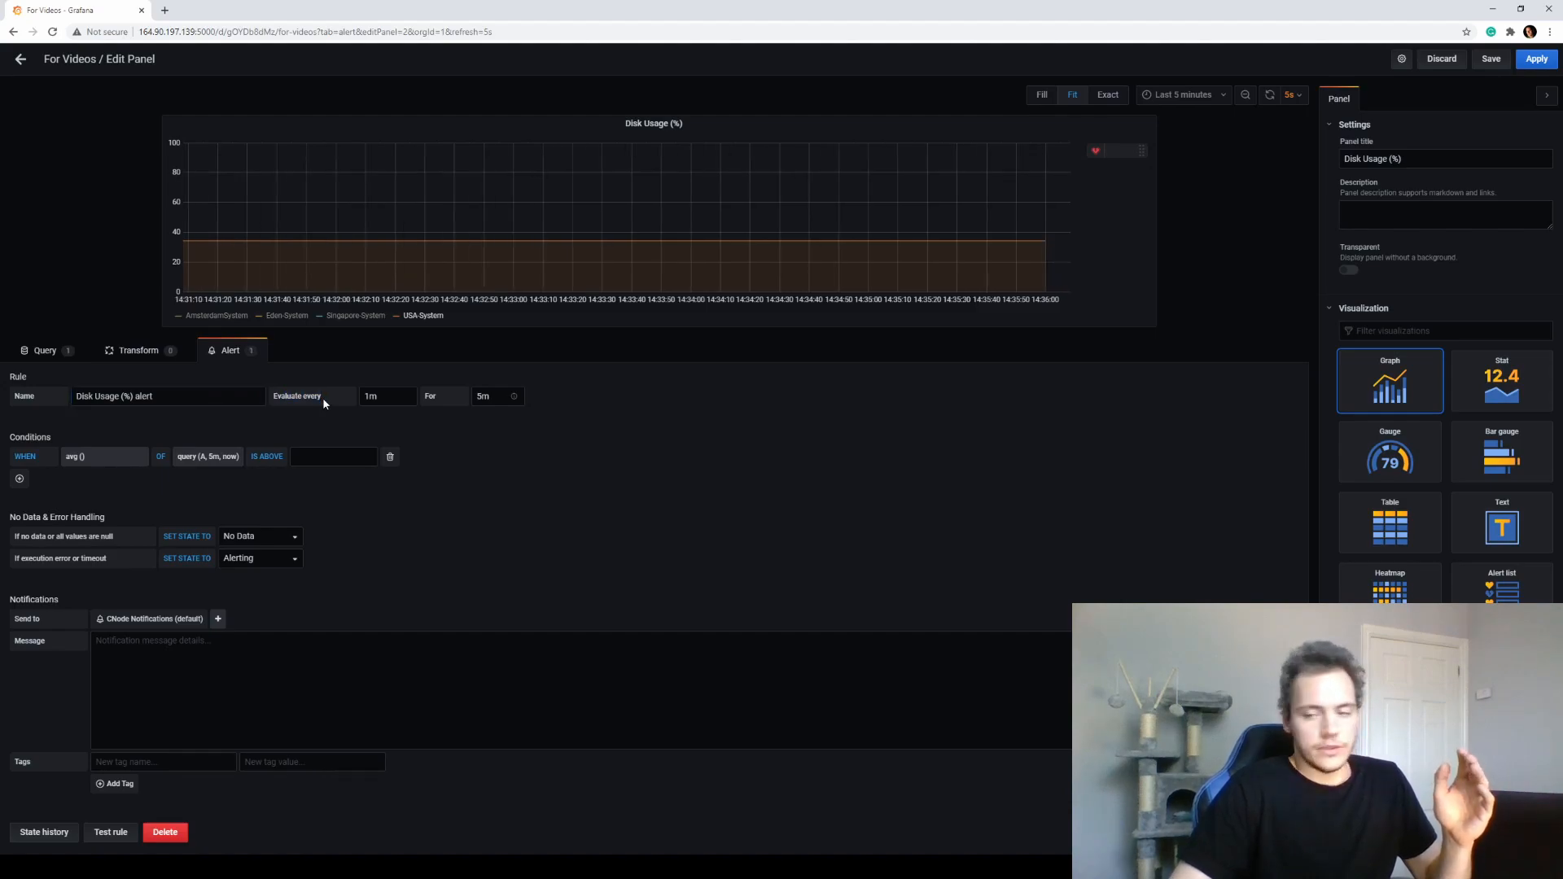
pyautogui.doubleClick(402, 397)
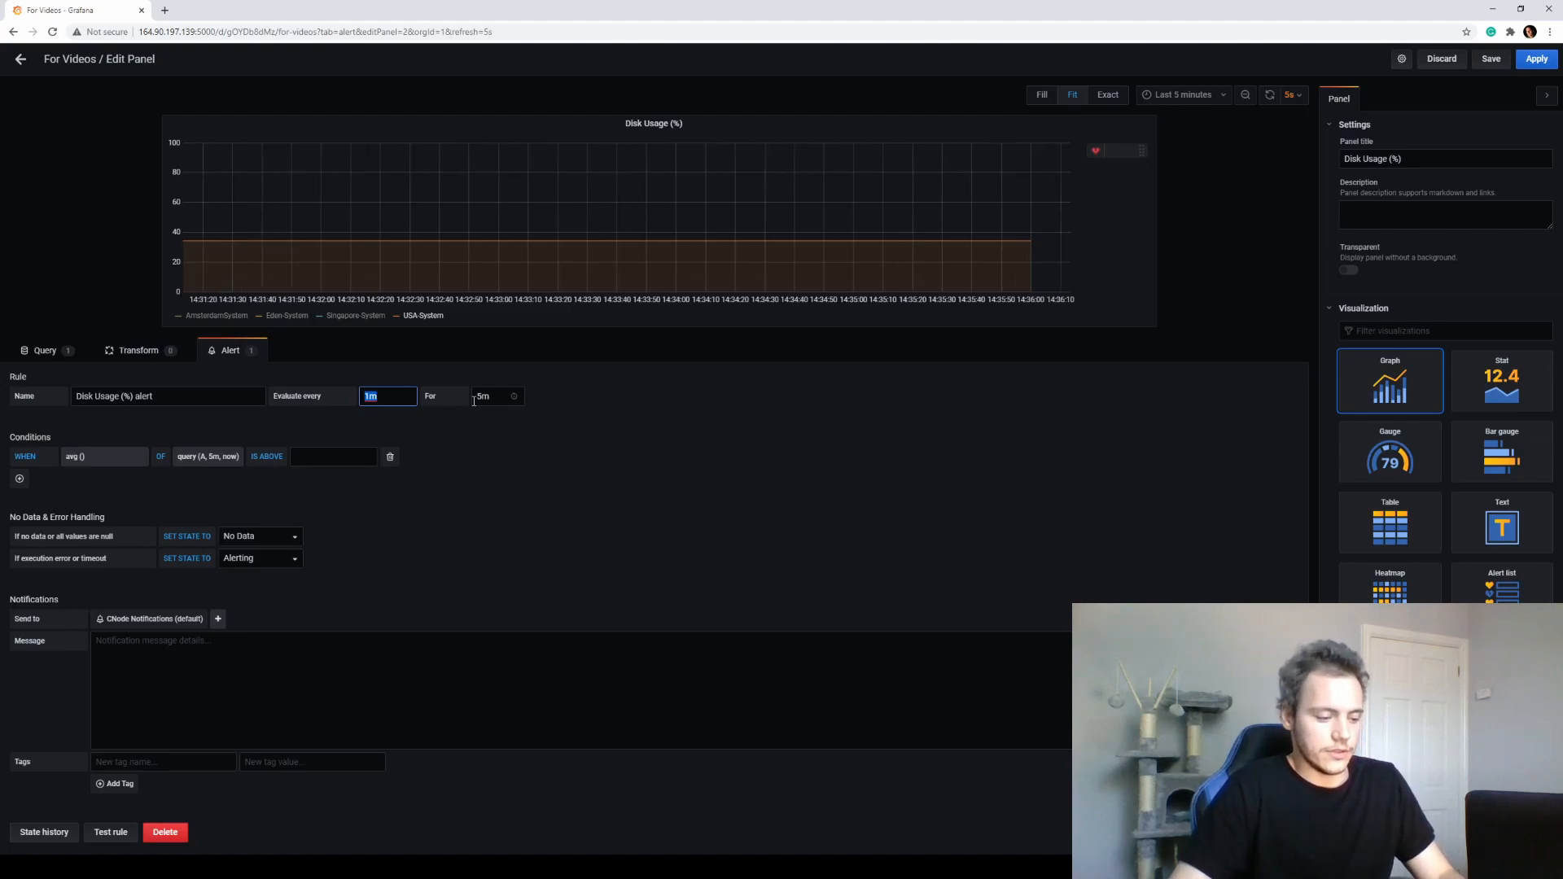
pyautogui.write('1s')
pyautogui.click(594, 470)
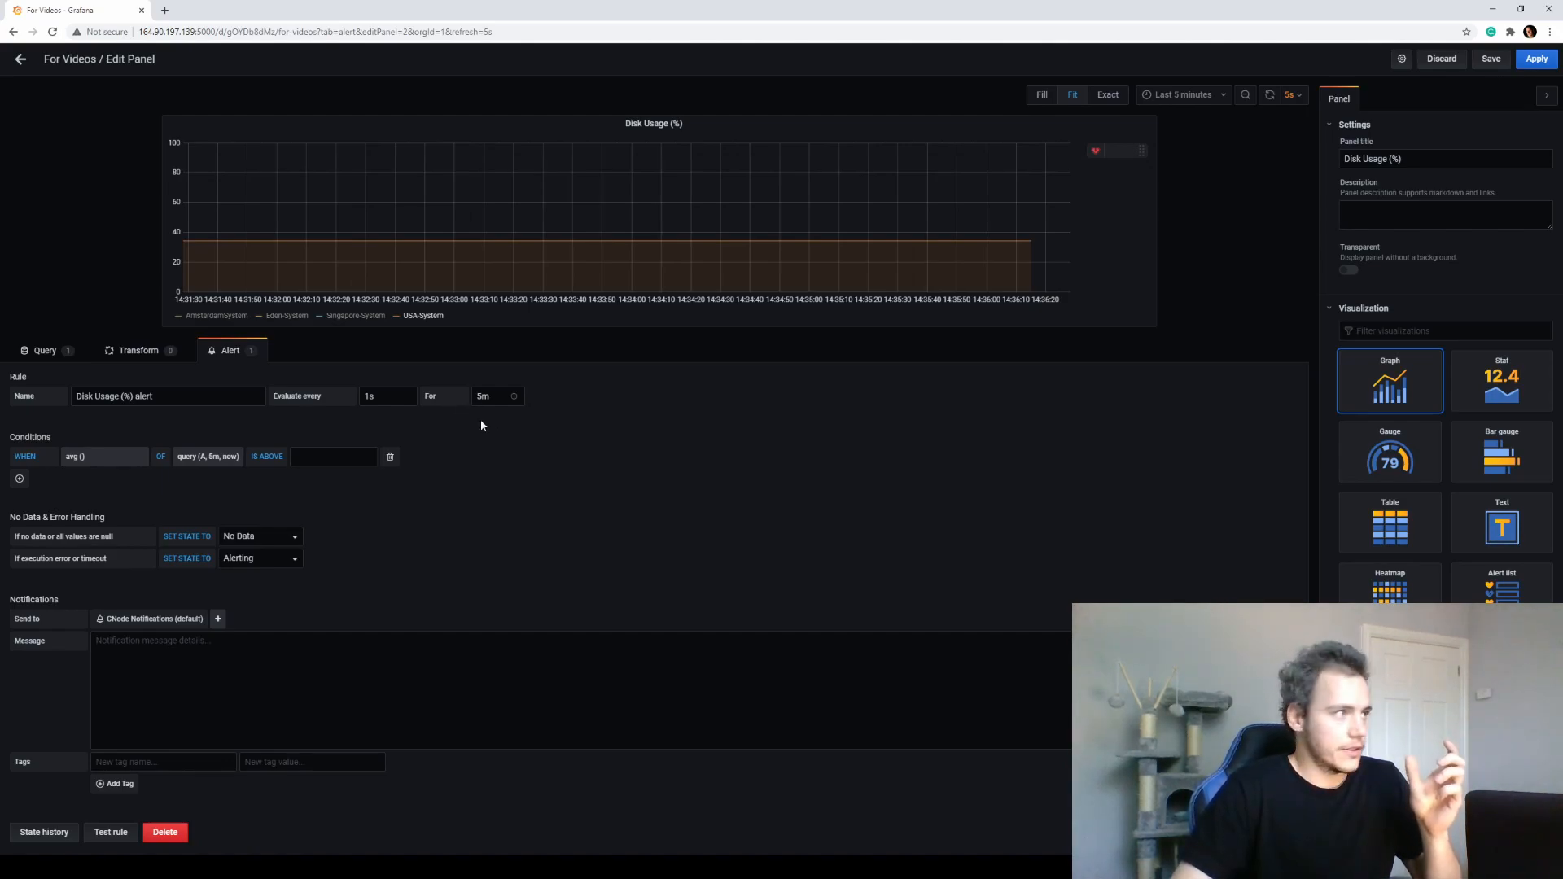
pyautogui.moveTo(515, 396)
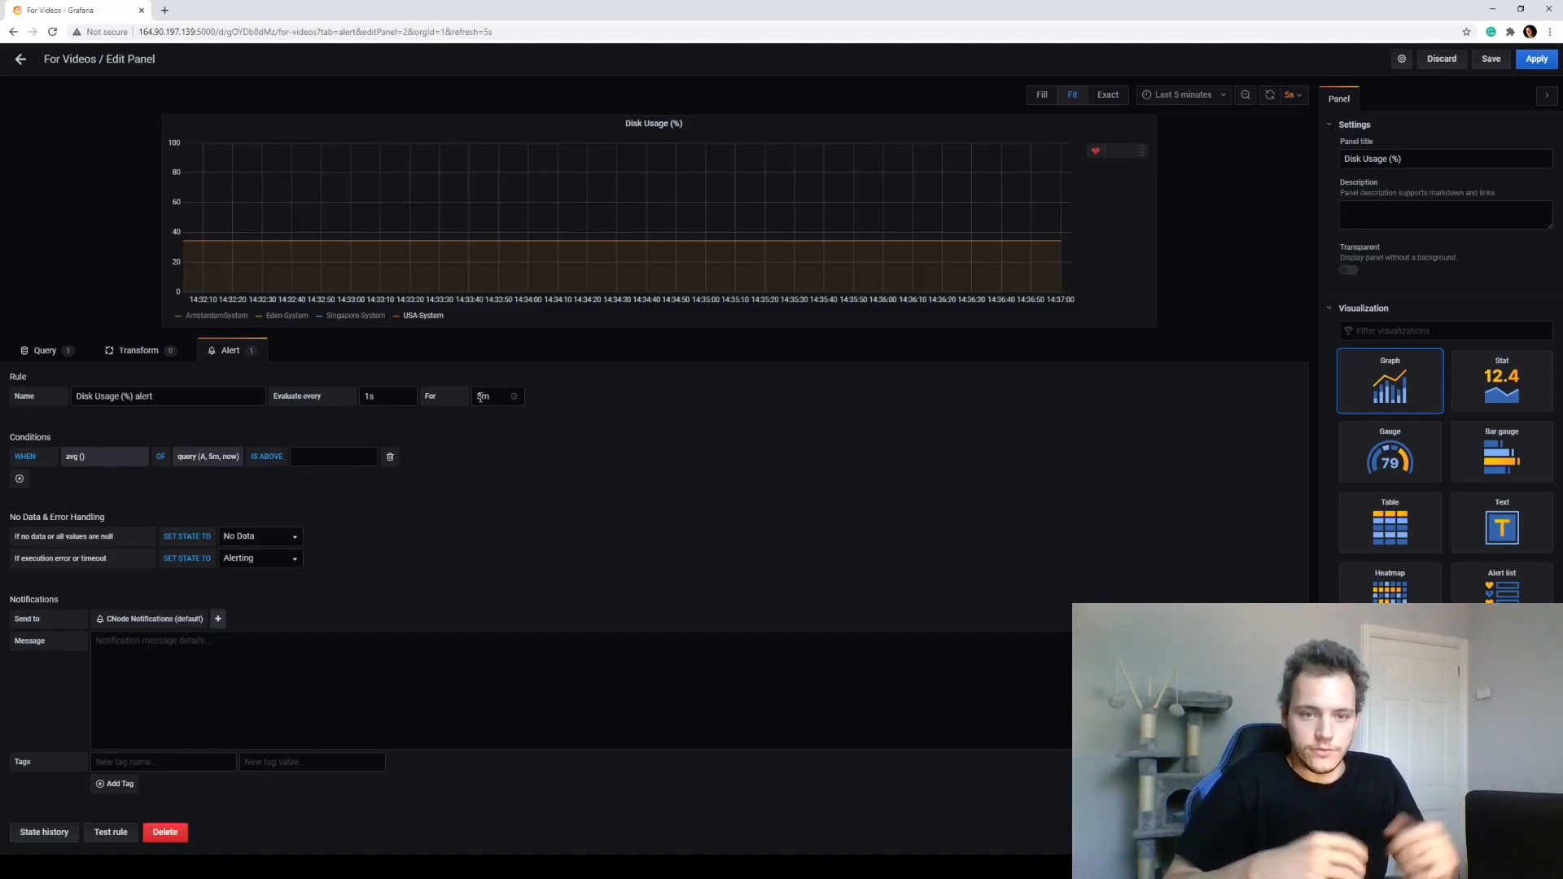
pyautogui.doubleClick(497, 395)
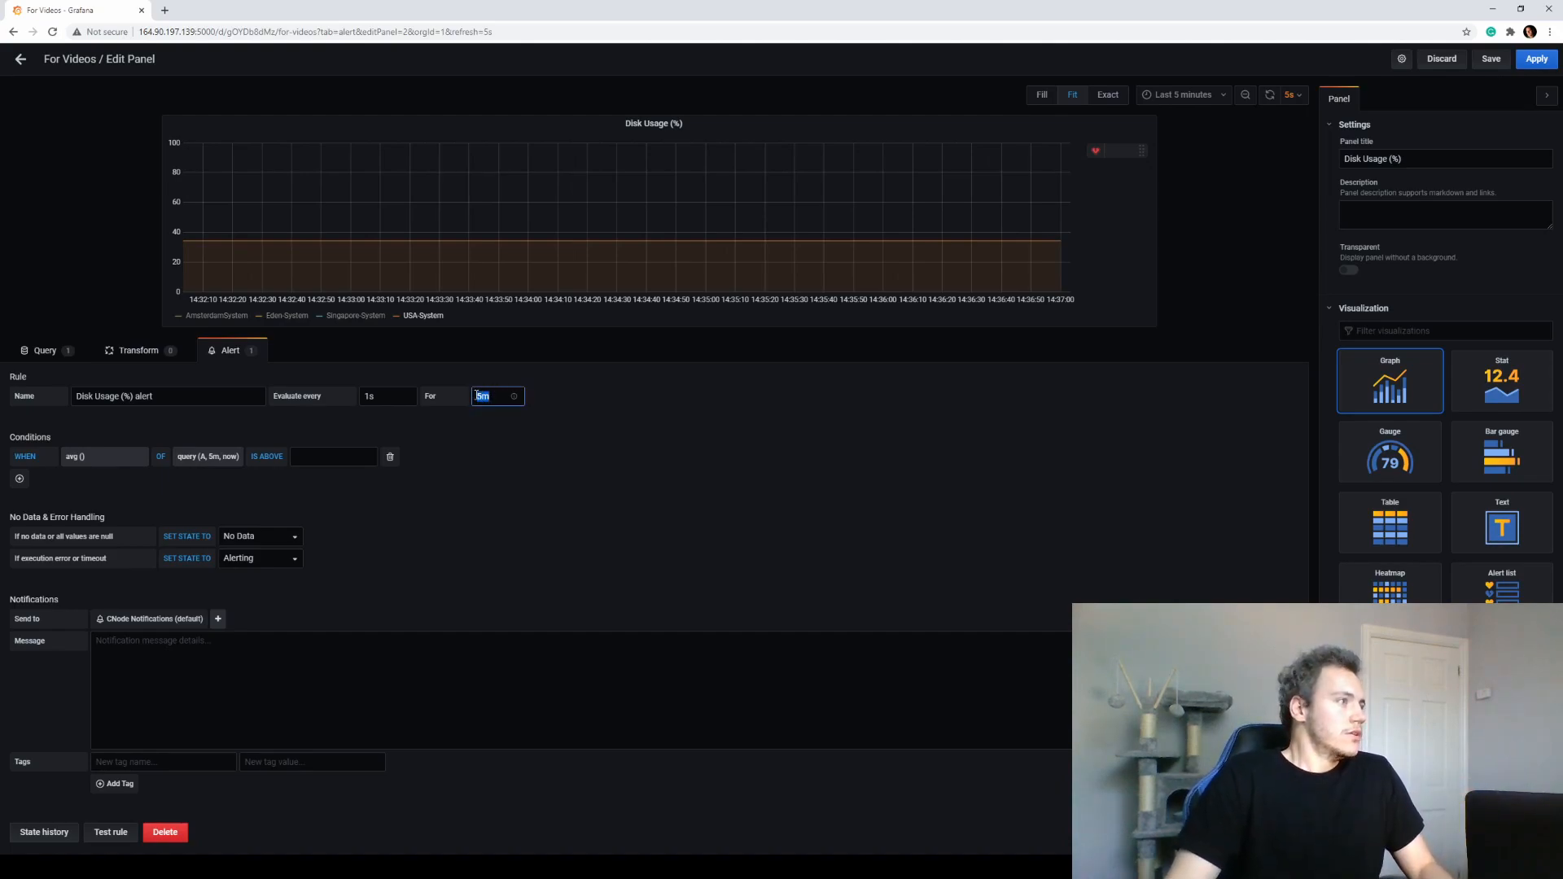
pyautogui.press('BackSpace')
pyautogui.click(541, 483)
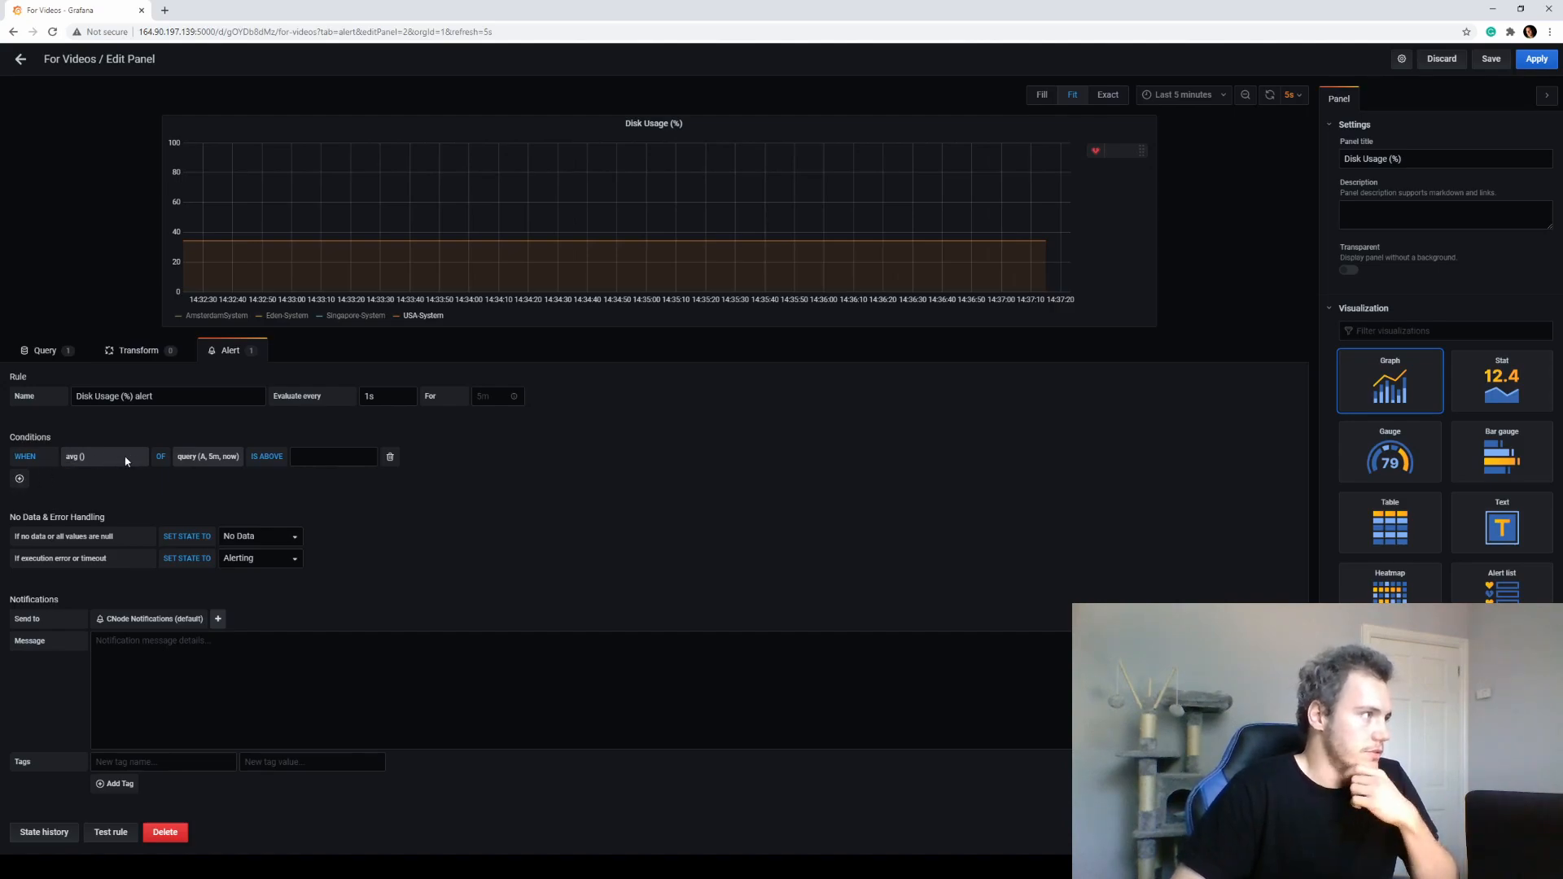
# Step: Set the alert condition to last() of query A over the range 1s to now, checking which query A refers to
pyautogui.click(76, 460)
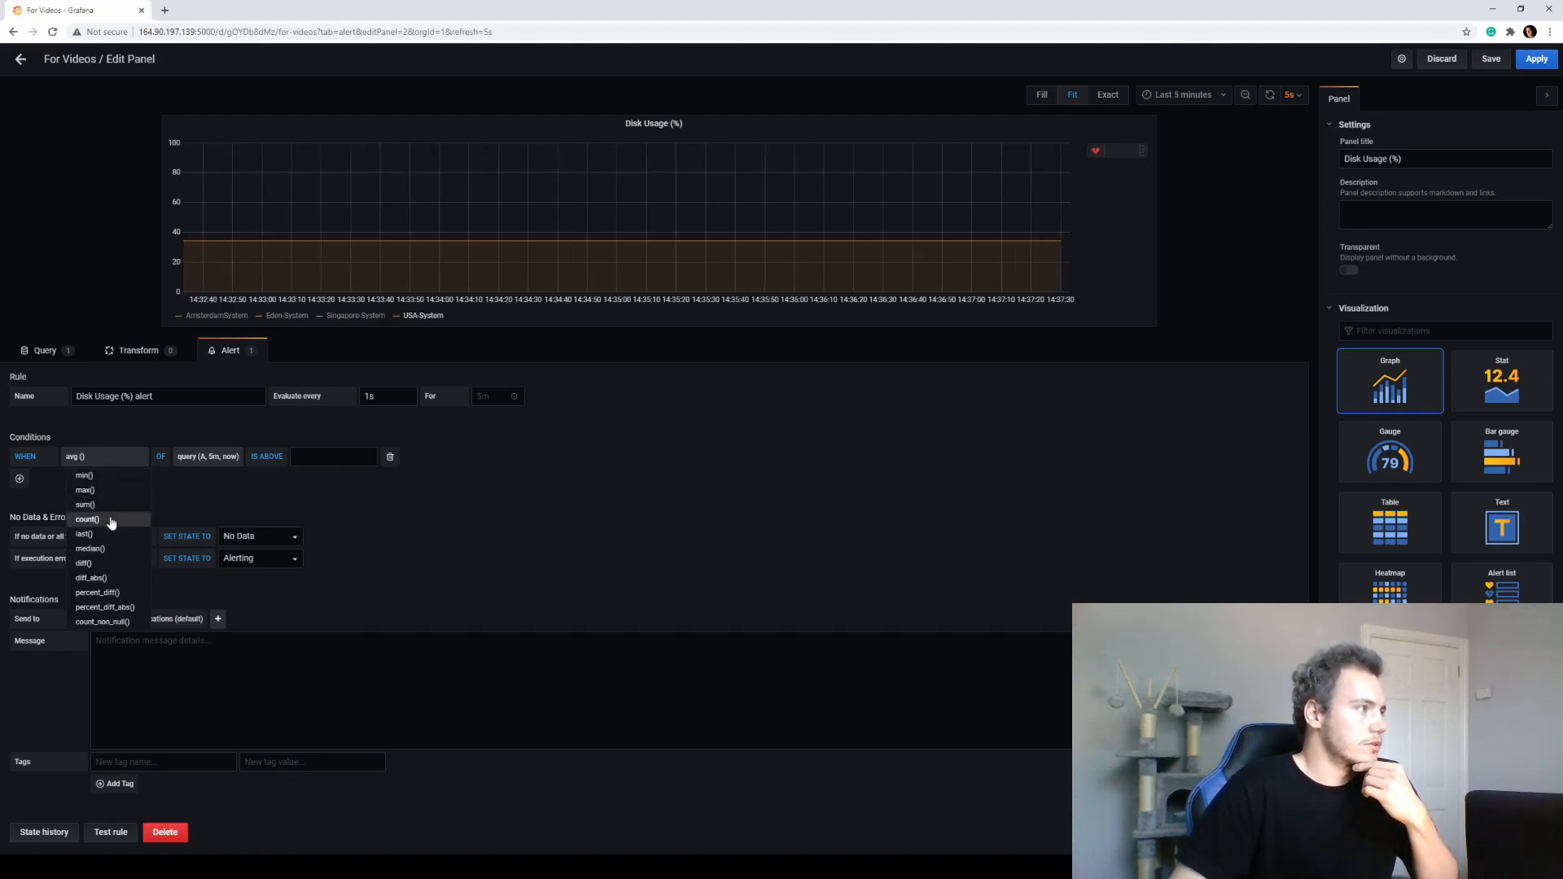
pyautogui.click(86, 534)
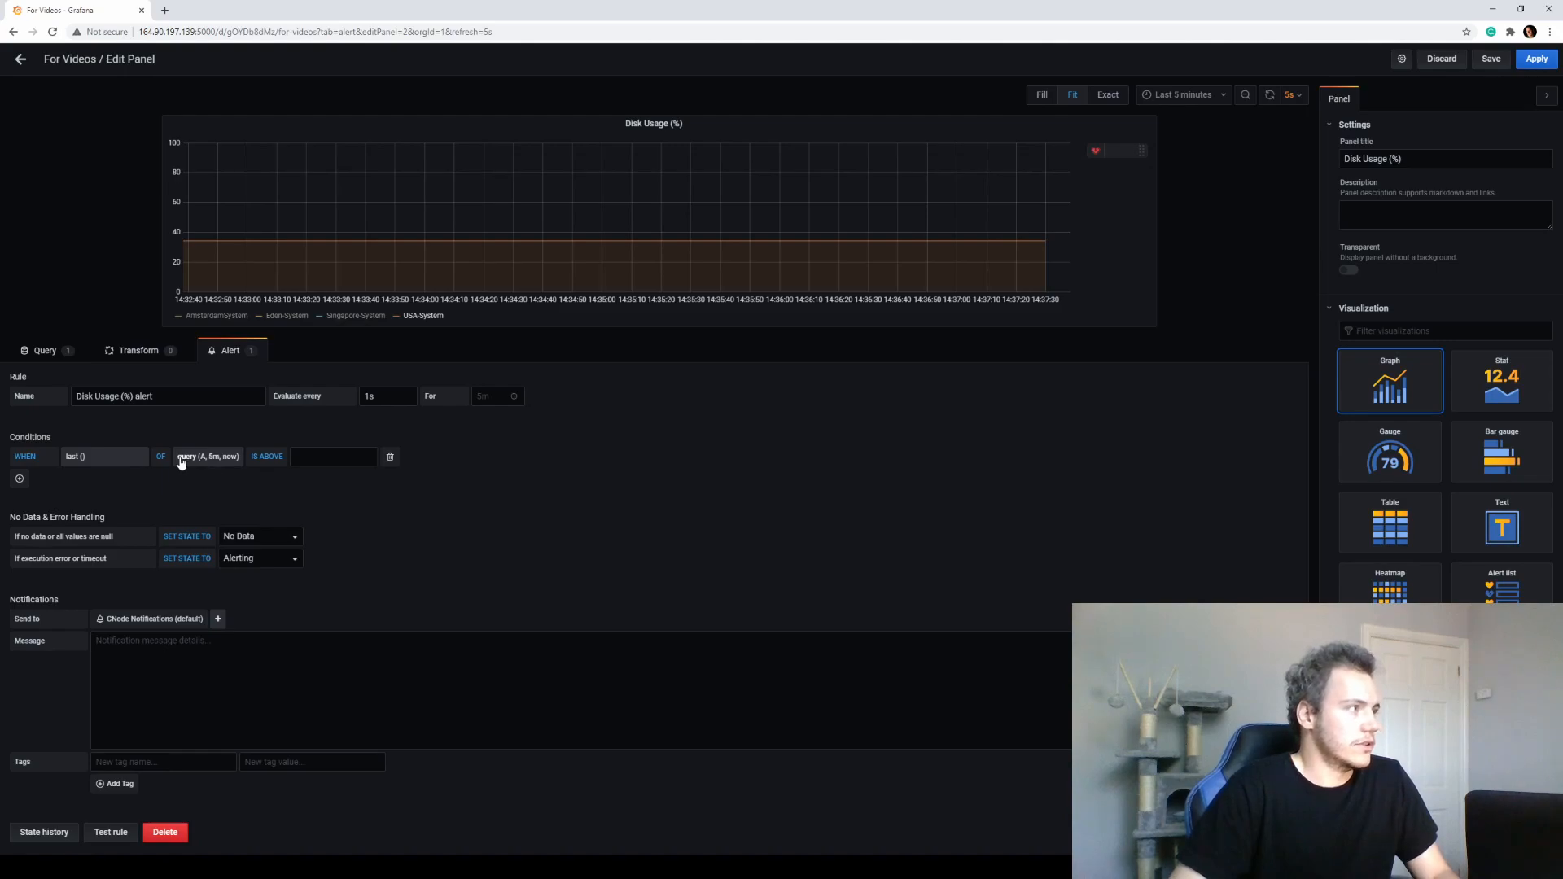
pyautogui.click(39, 351)
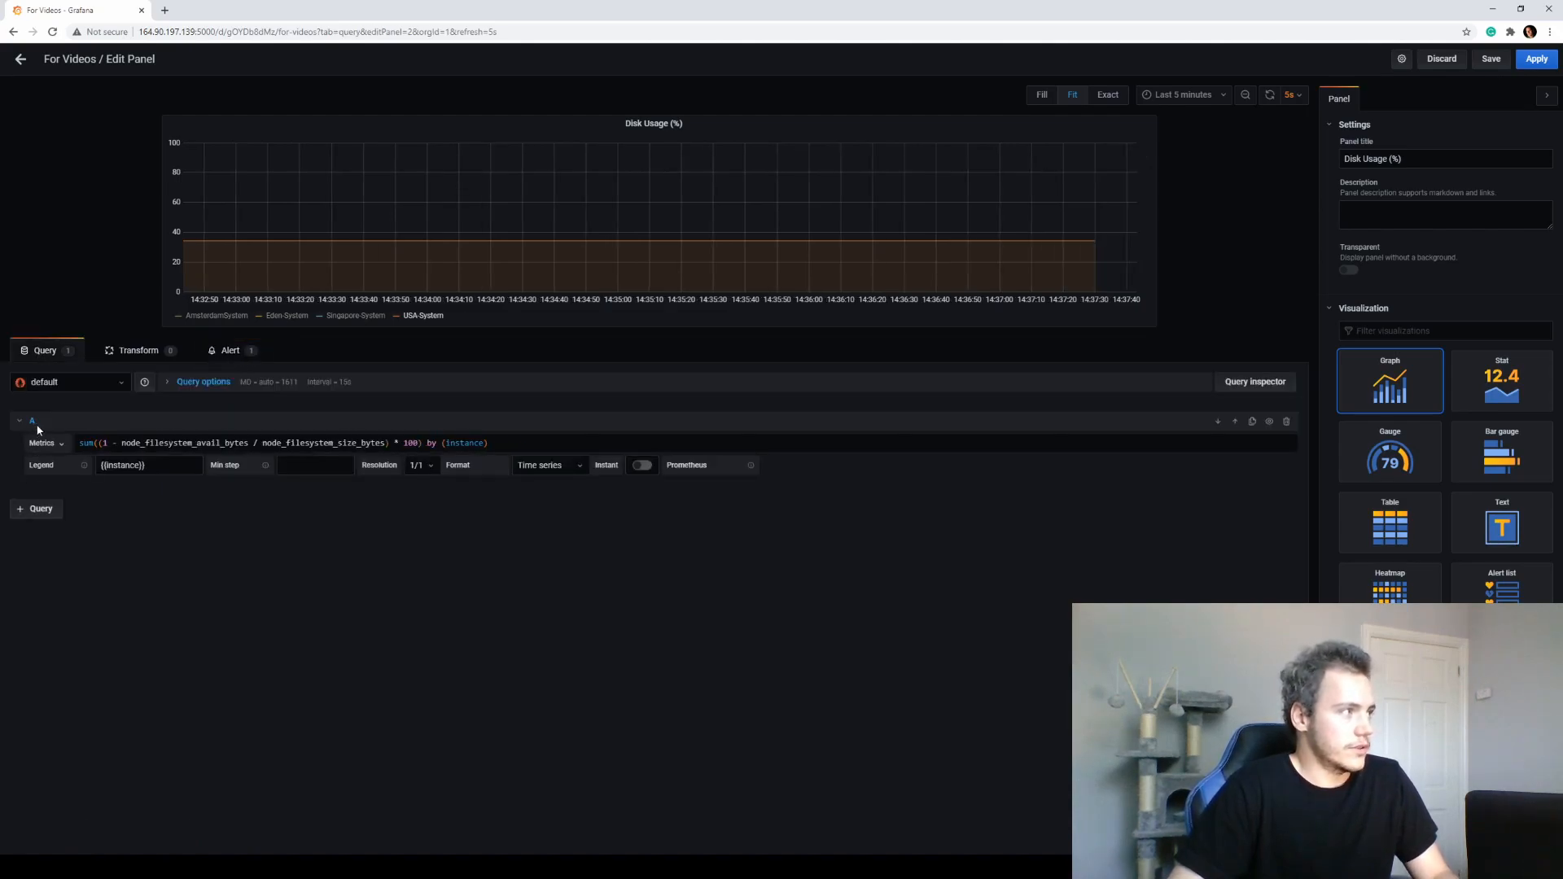
pyautogui.click(222, 354)
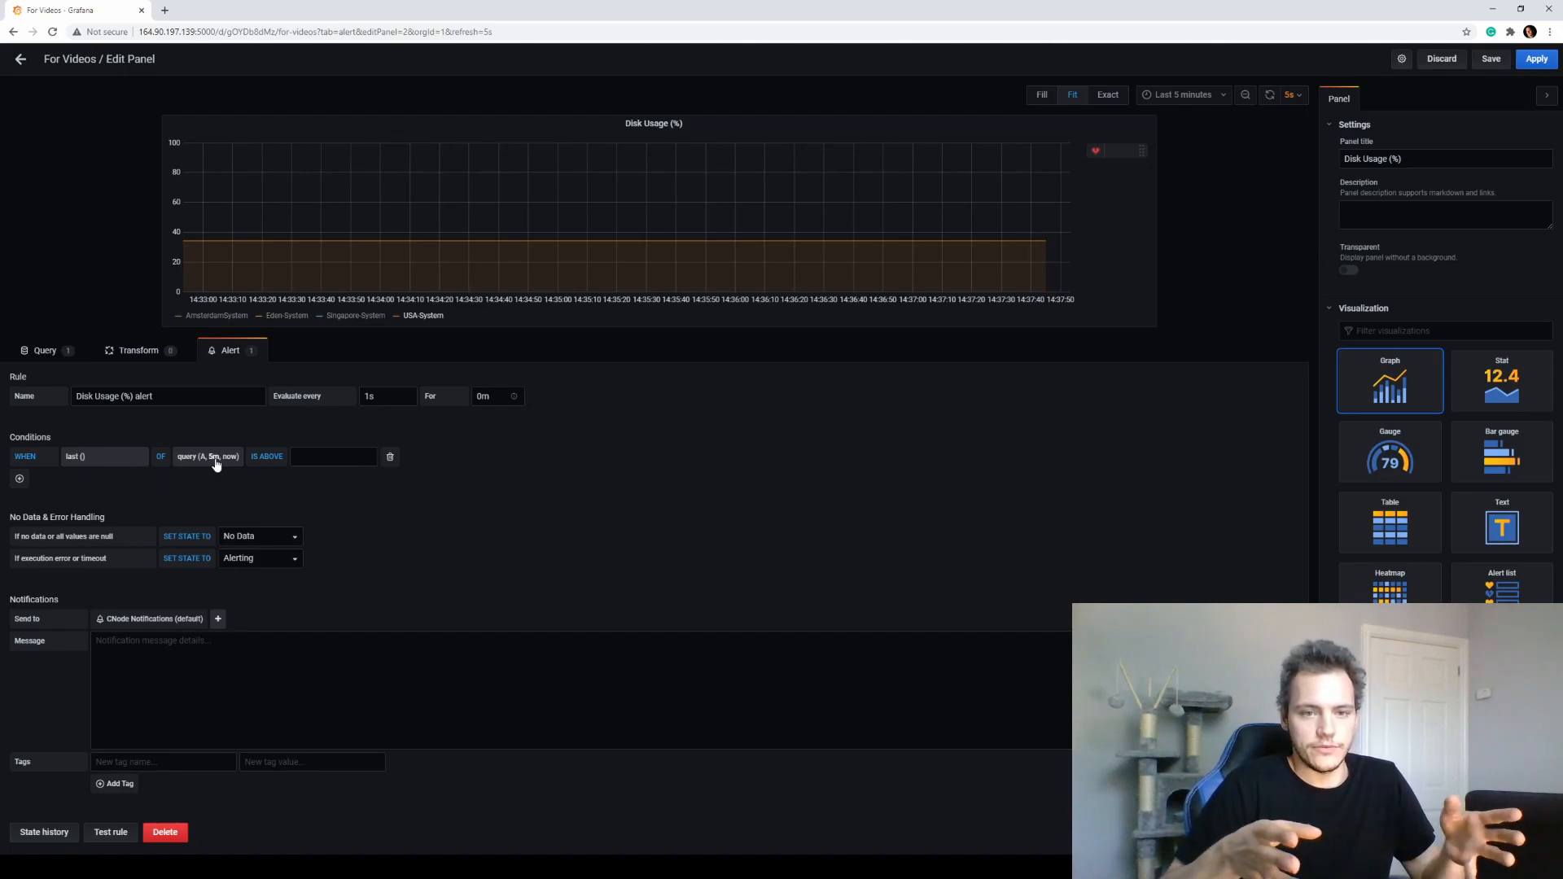
pyautogui.click(215, 461)
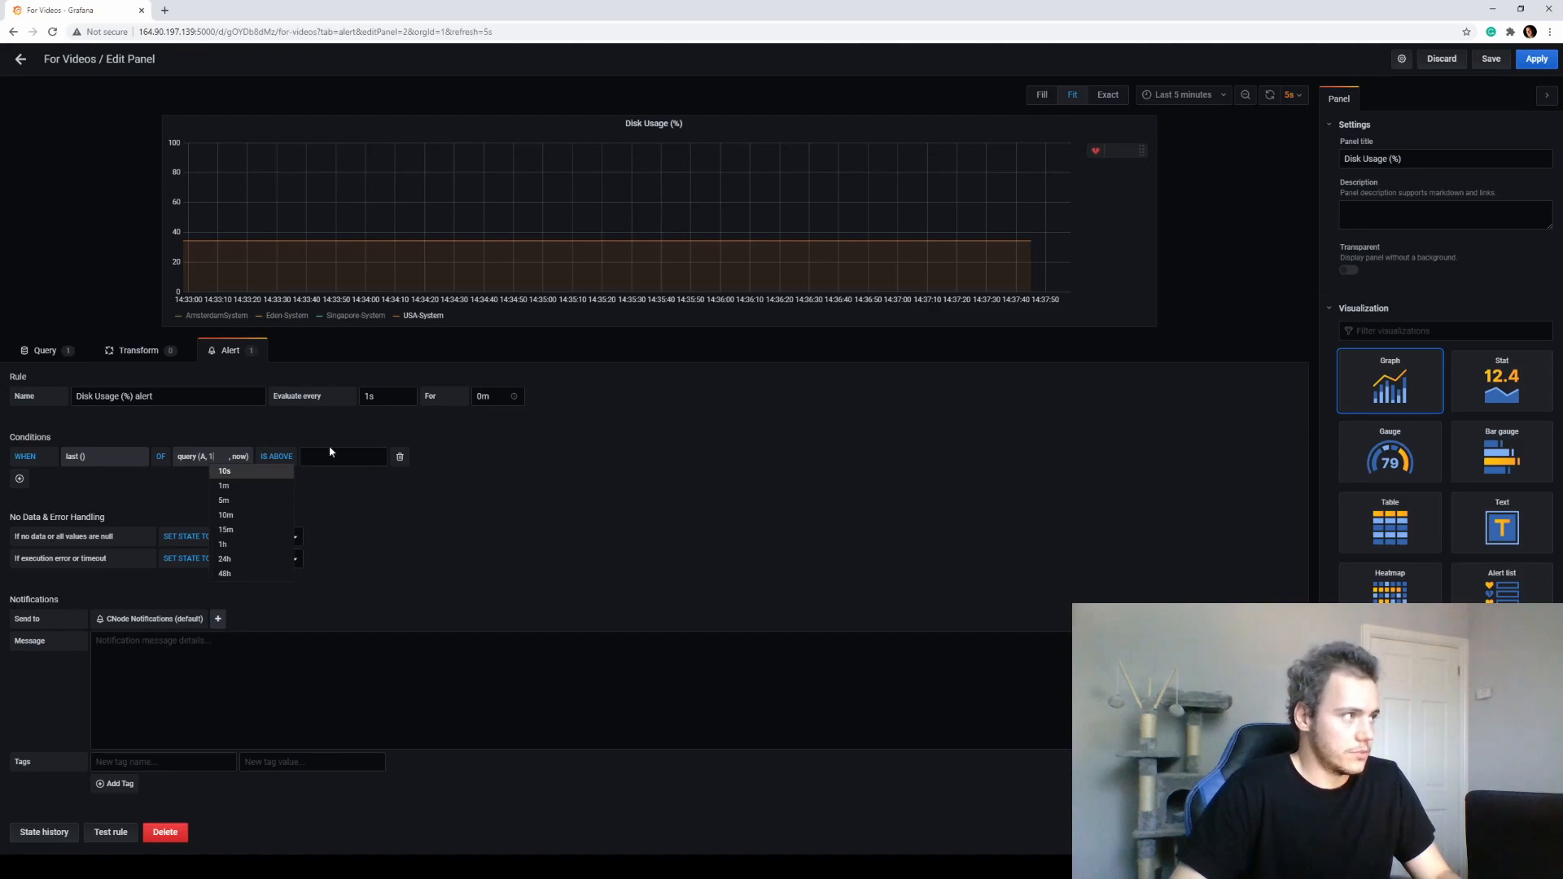
pyautogui.write('1s')
pyautogui.press('Return')
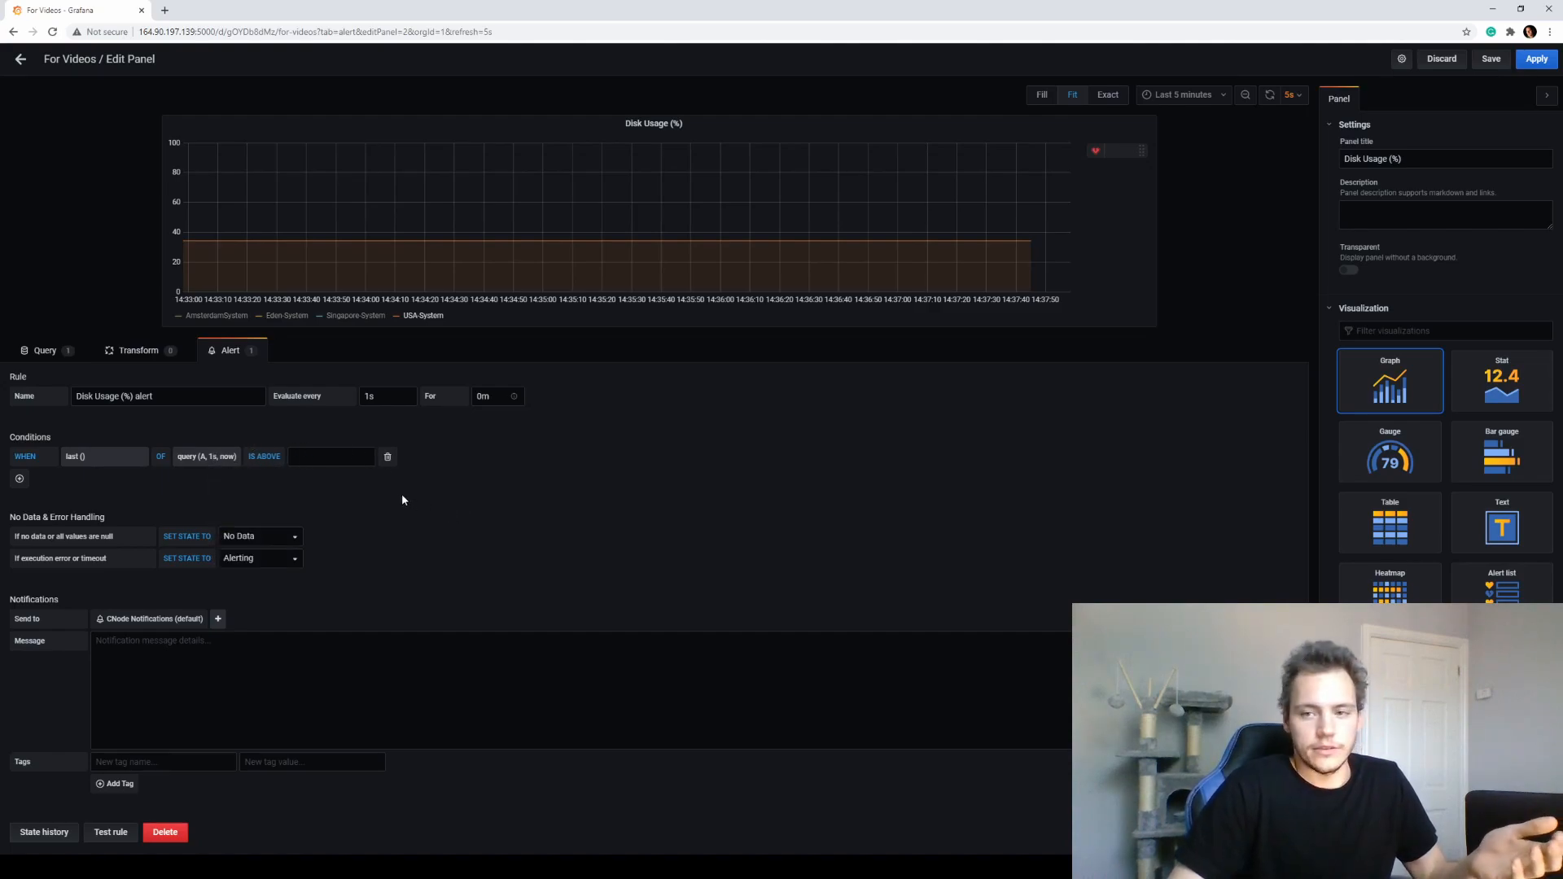
# Step: Set the alert condition's threshold to is above 15
pyautogui.click(305, 461)
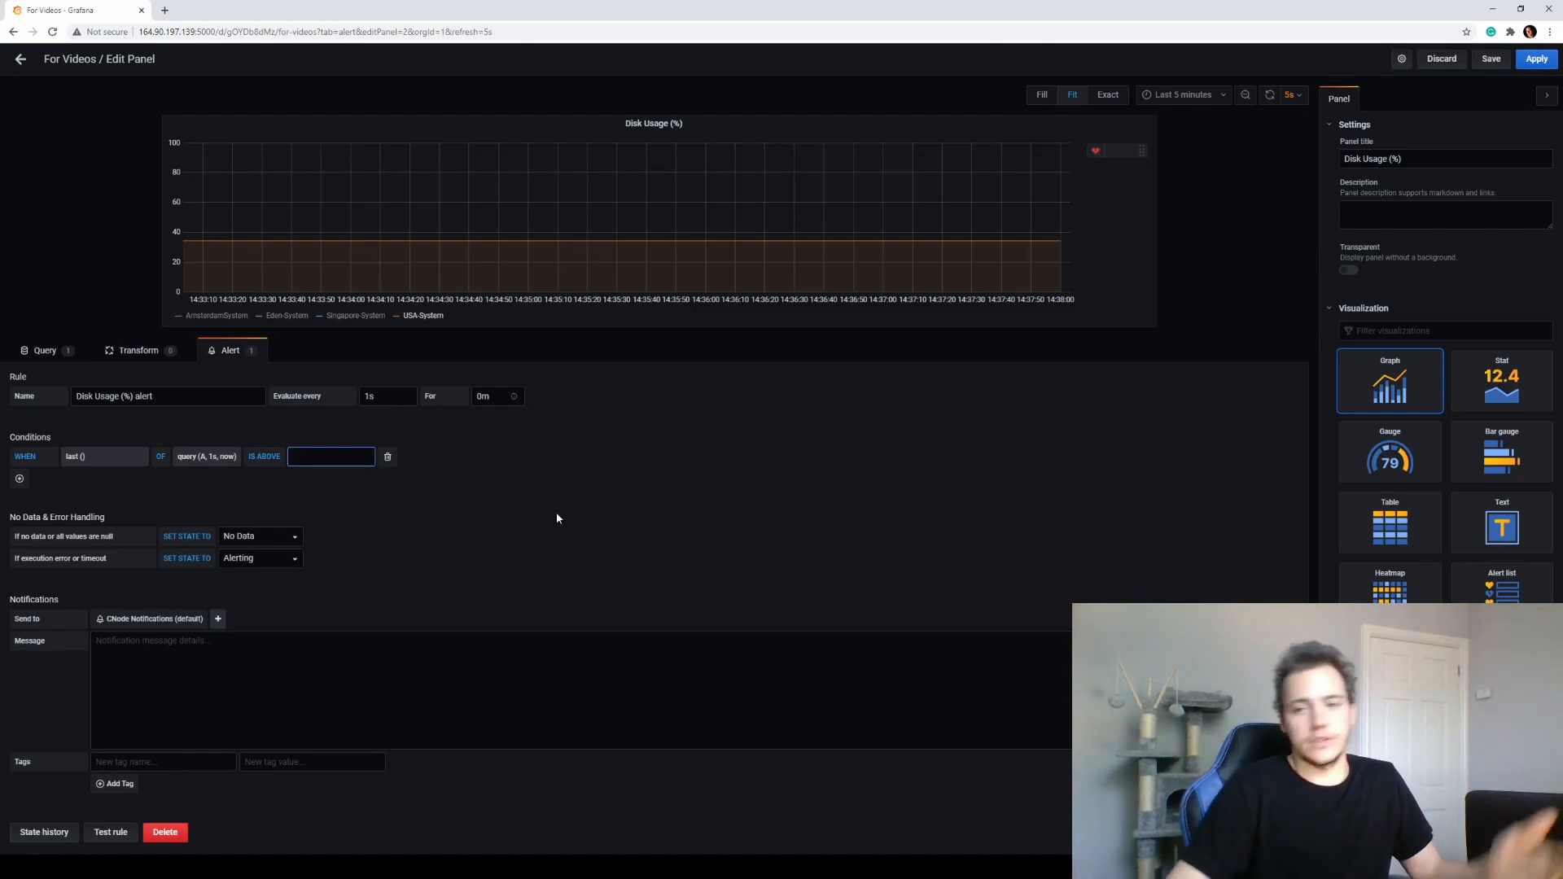
pyautogui.moveTo(293, 255)
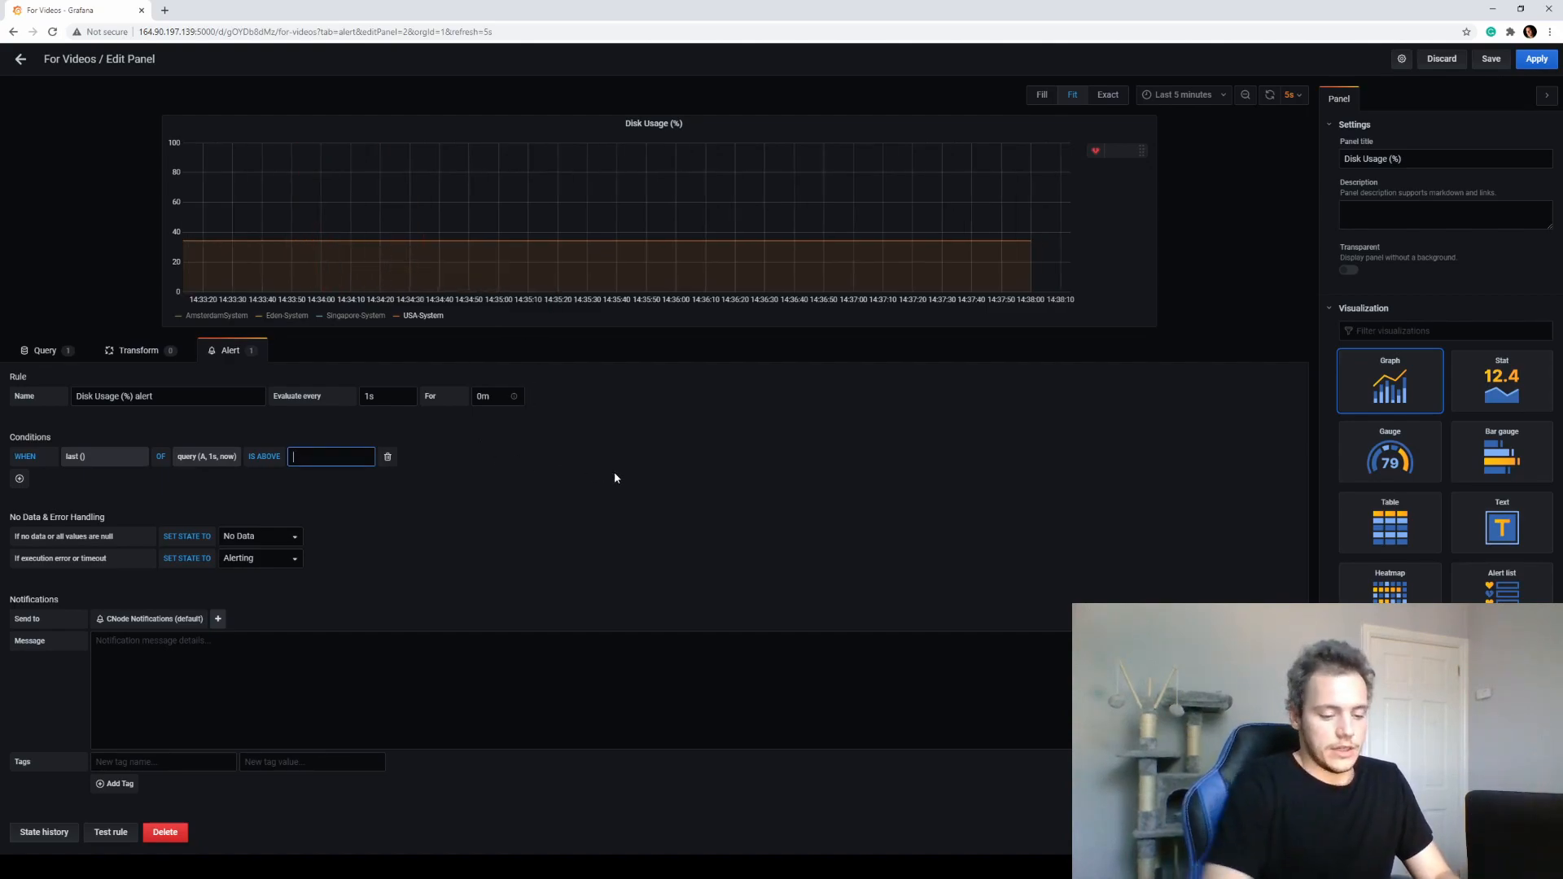
pyautogui.write('15')
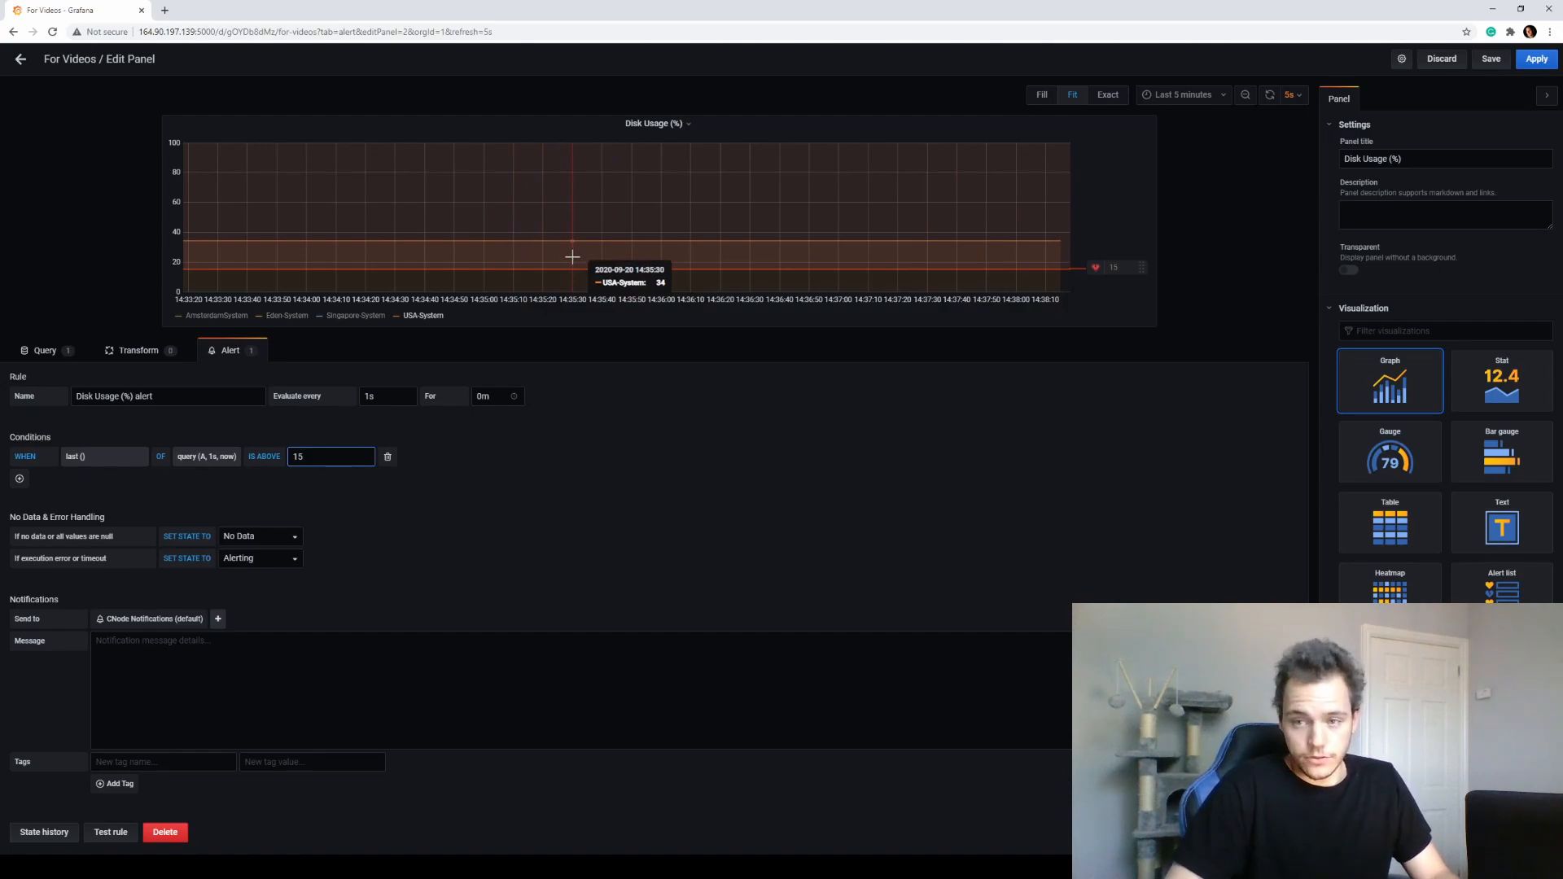
pyautogui.click(432, 495)
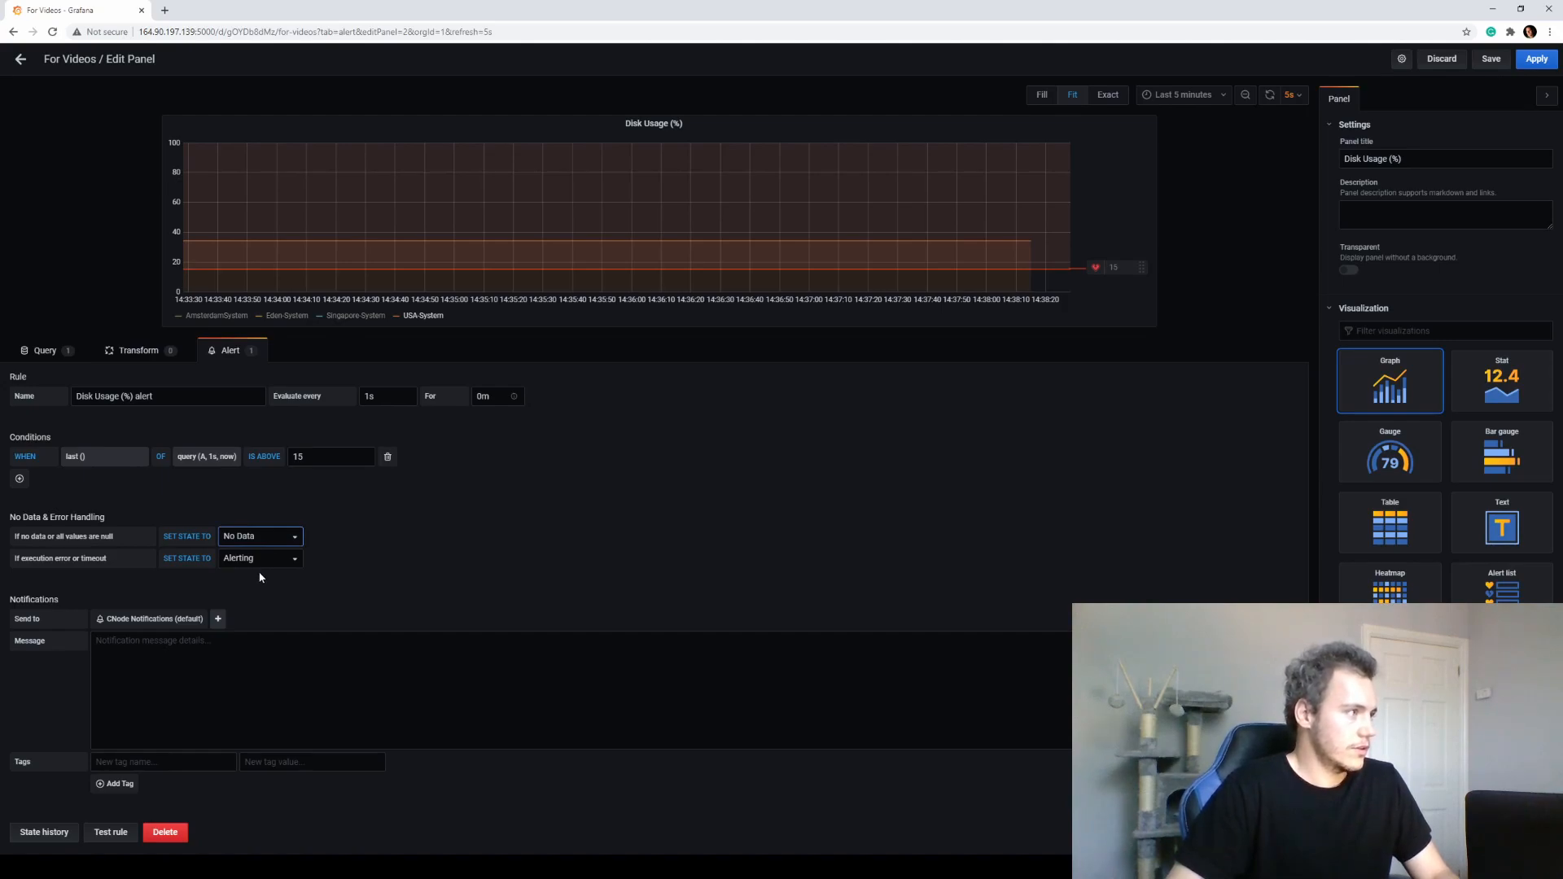
# Step: Set the alert state to Alerting when there is no data or all values are null, keeping Alerting for execution errors or timeouts
pyautogui.click(253, 561)
pyautogui.click(254, 537)
pyautogui.click(255, 562)
pyautogui.click(254, 537)
pyautogui.click(254, 561)
pyautogui.click(446, 558)
# Step: Enter "Testing Grafana Alert for Disk Usage!" as the alert's notification message
pyautogui.click(368, 694)
pyautogui.write('Testing')
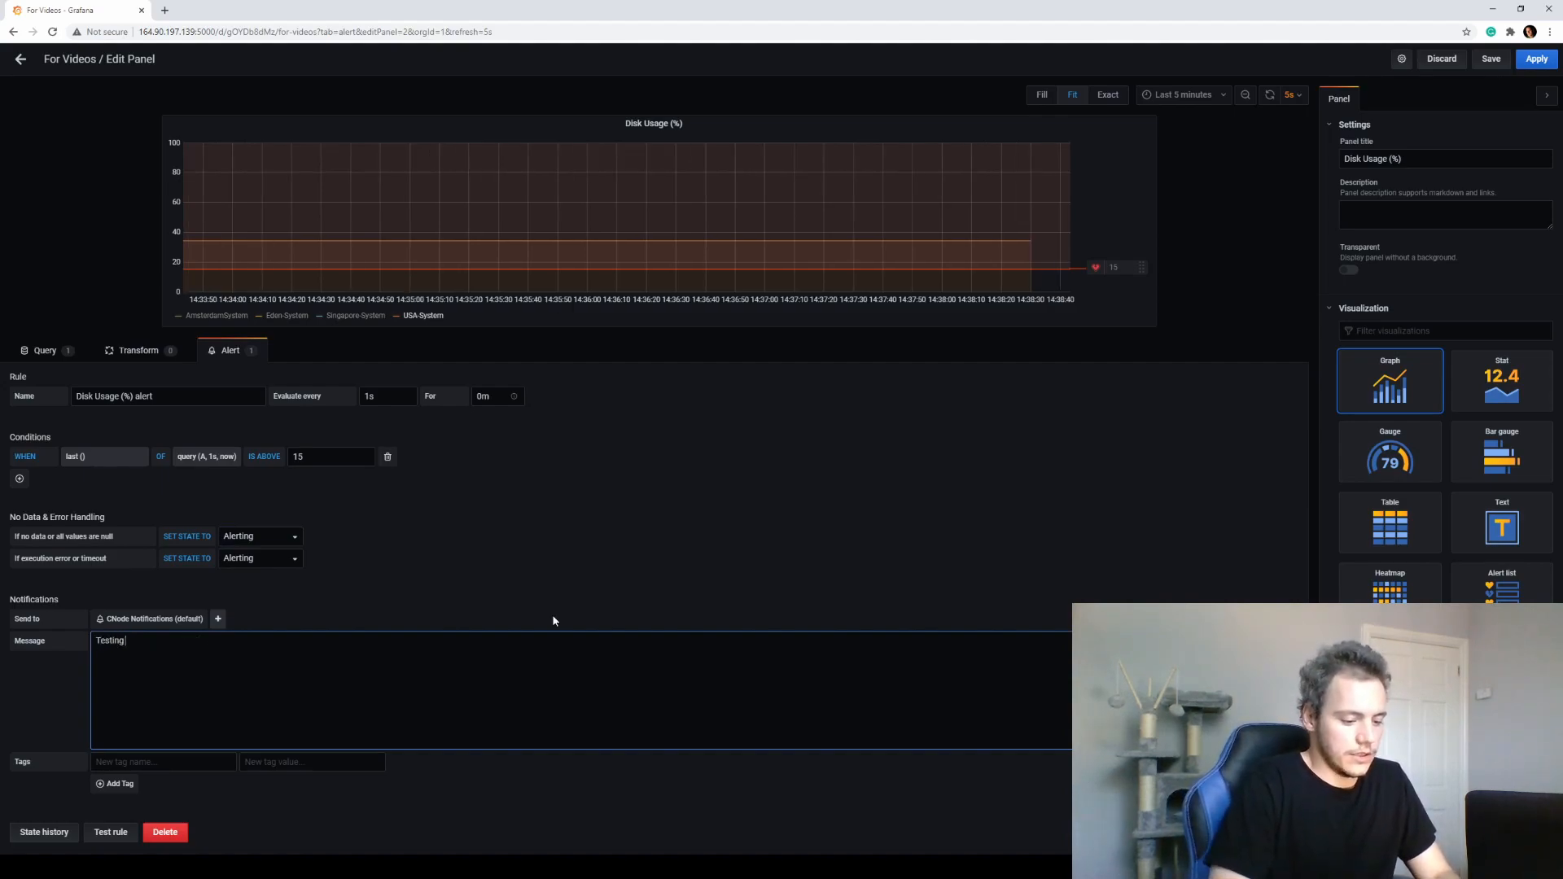
pyautogui.write(' Grafana Alert for M')
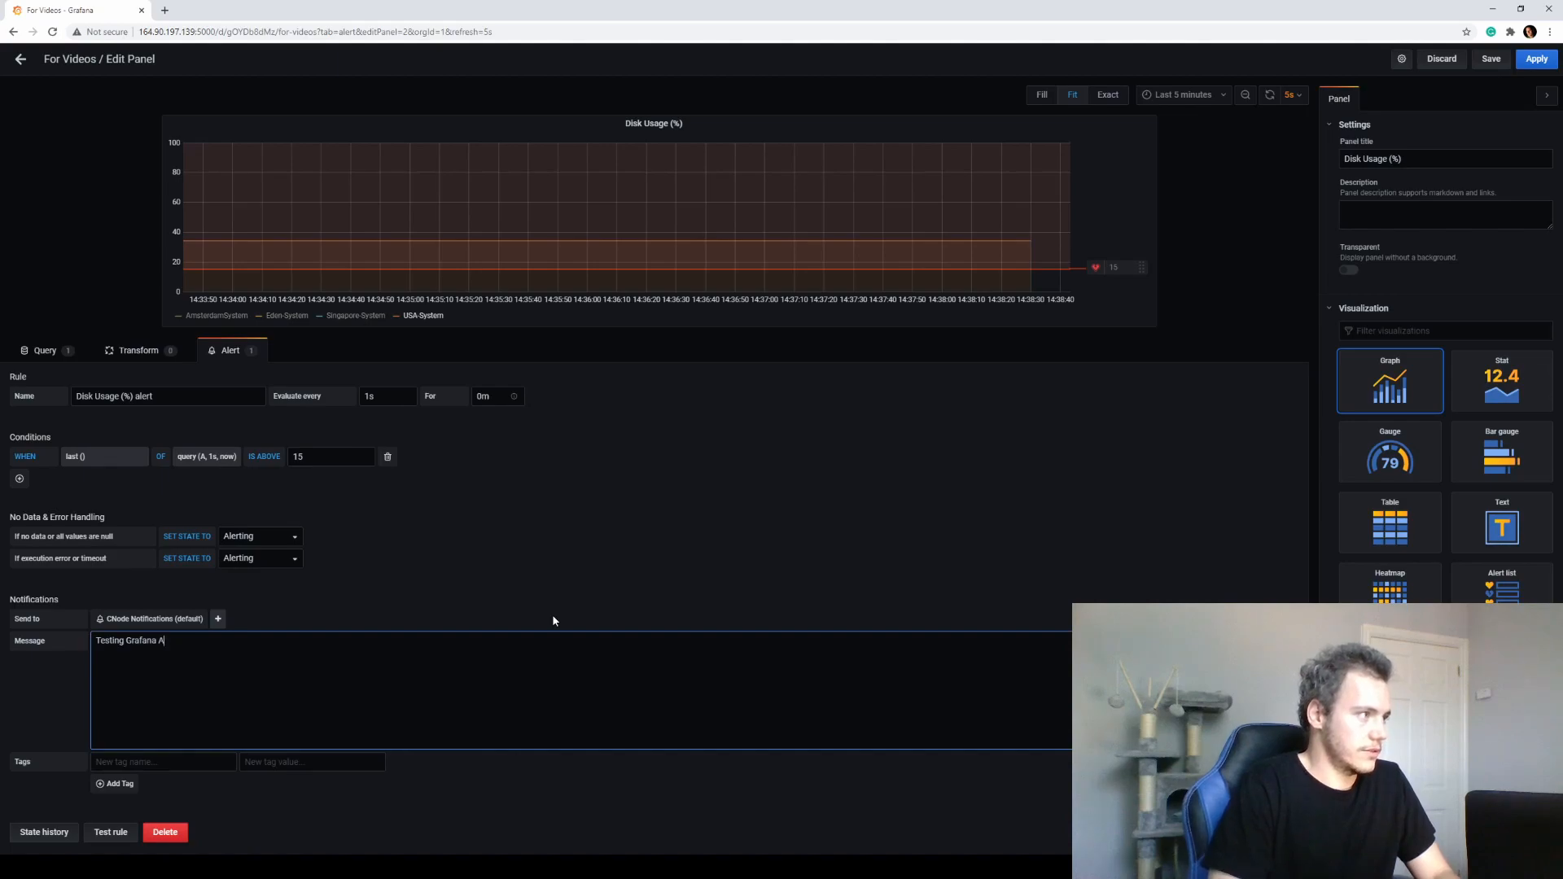
pyautogui.press('BackSpace')
pyautogui.write('Disk Usage!')
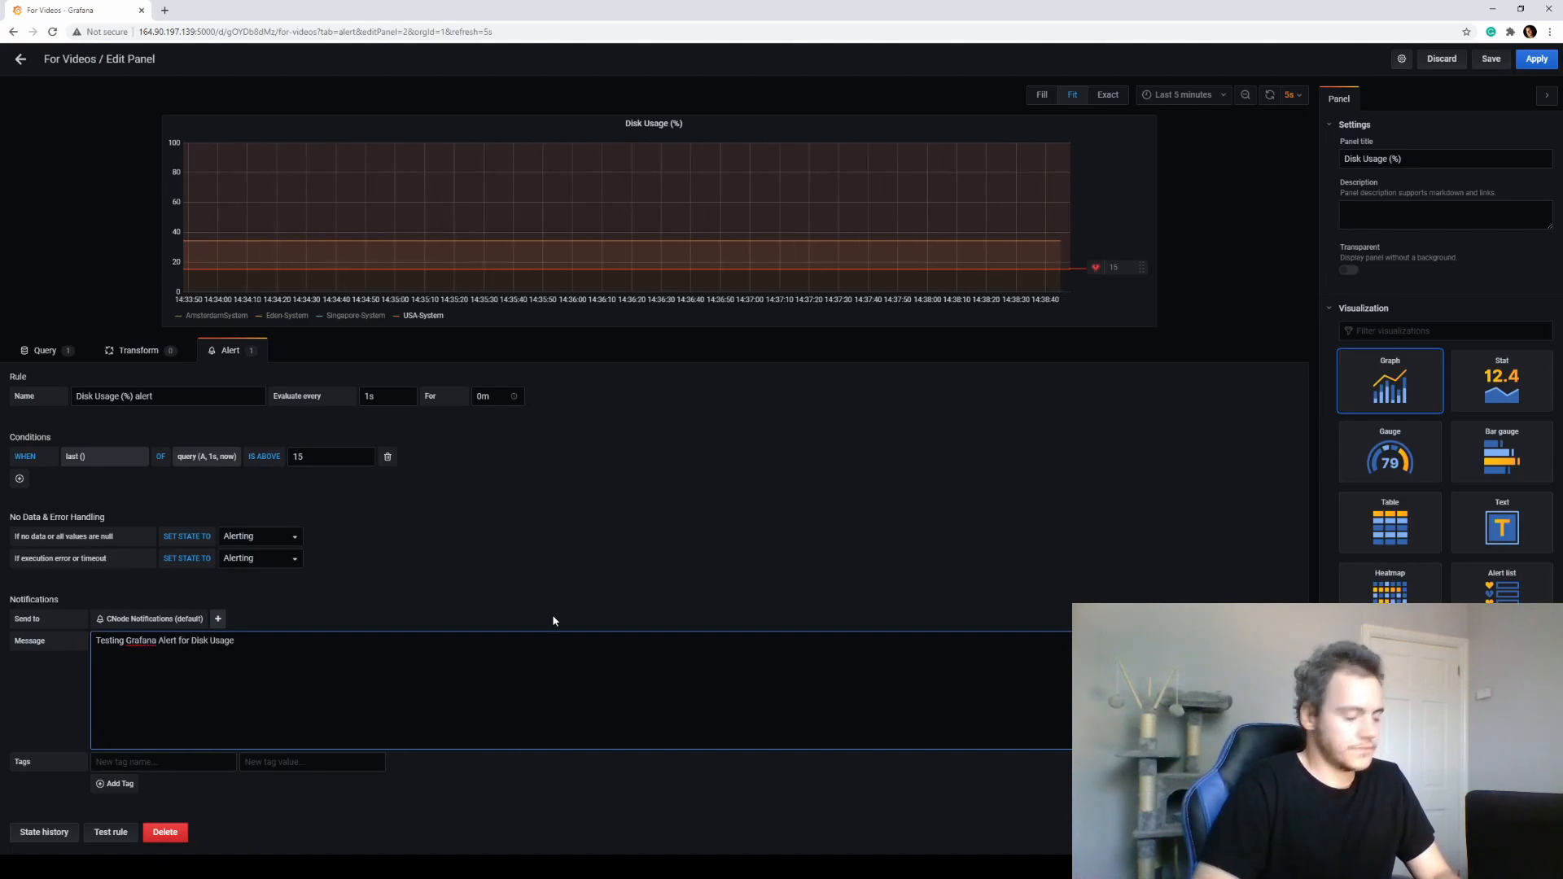
pyautogui.click(623, 536)
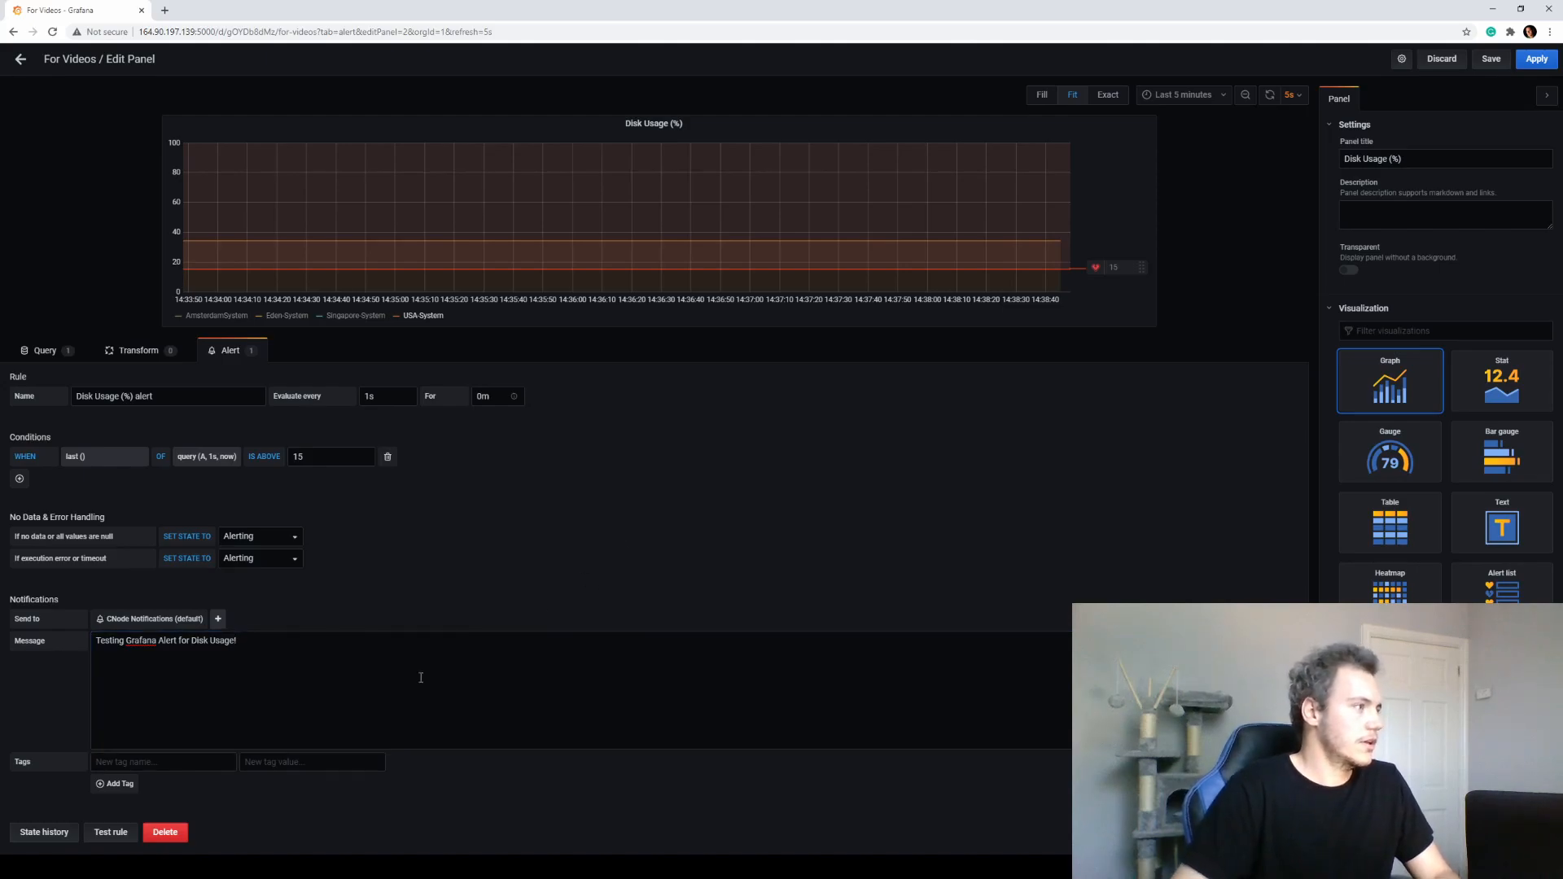
# Step: Test the Disk Usage (%) alert rule, close its test output, and apply the panel changes to the dashboard
pyautogui.click(111, 836)
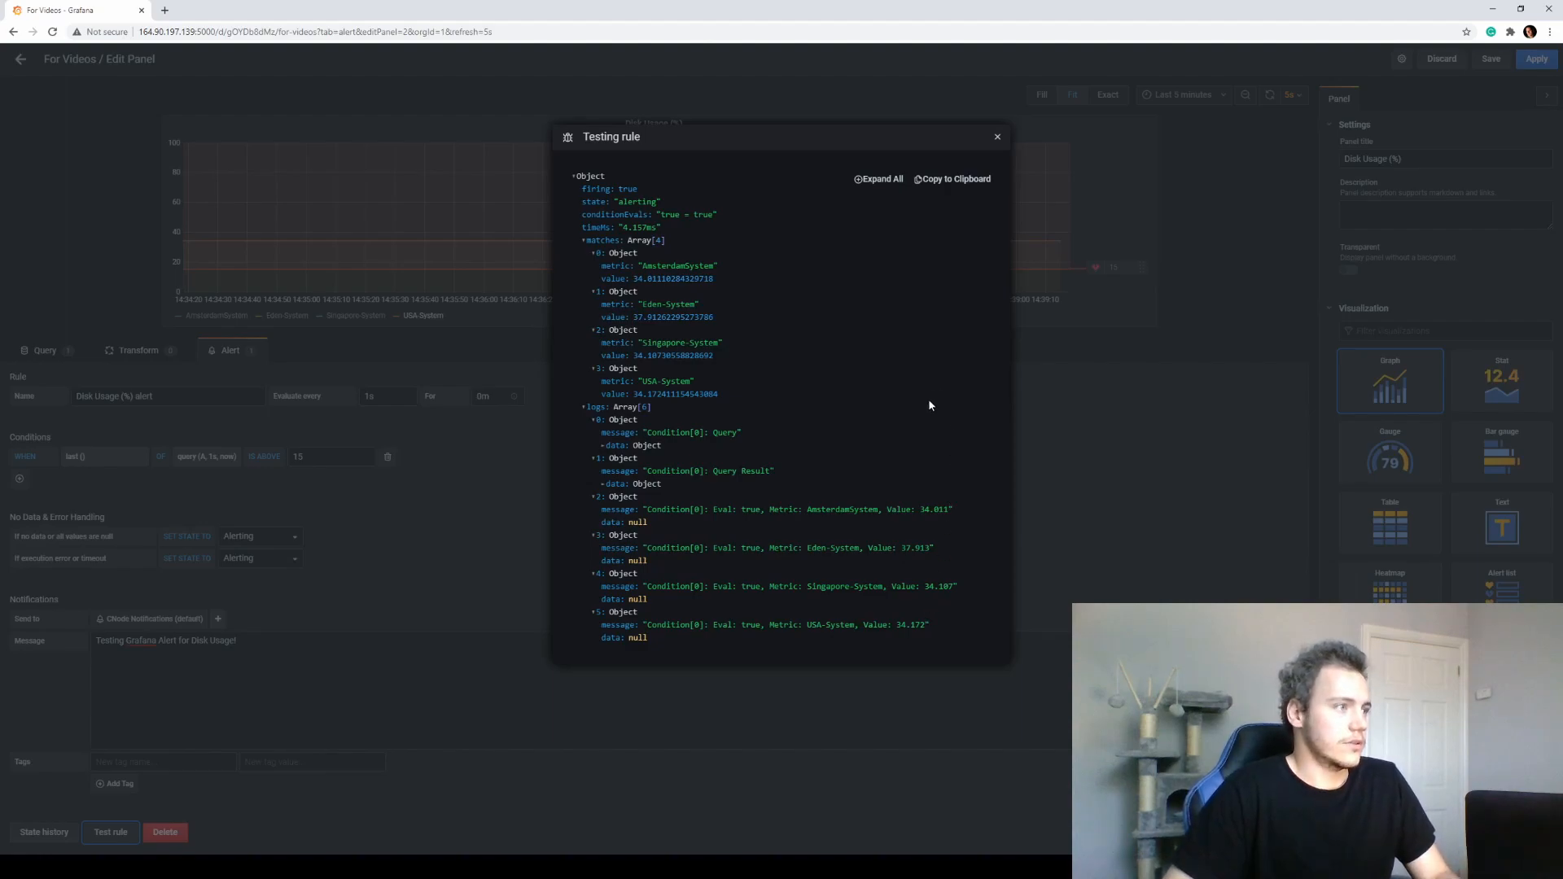
pyautogui.click(998, 137)
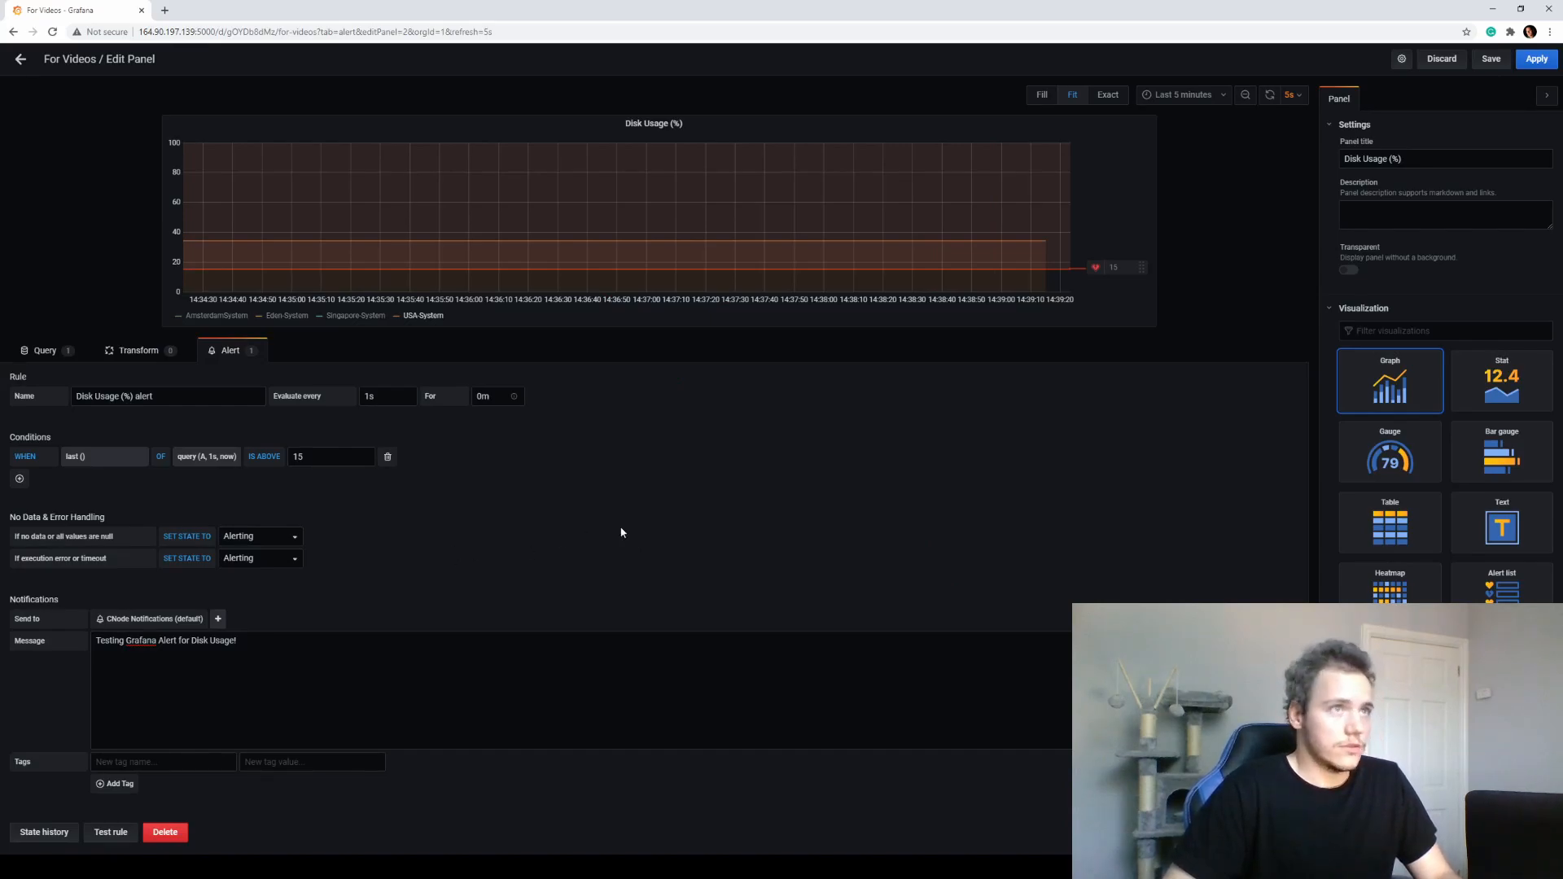
pyautogui.click(1535, 61)
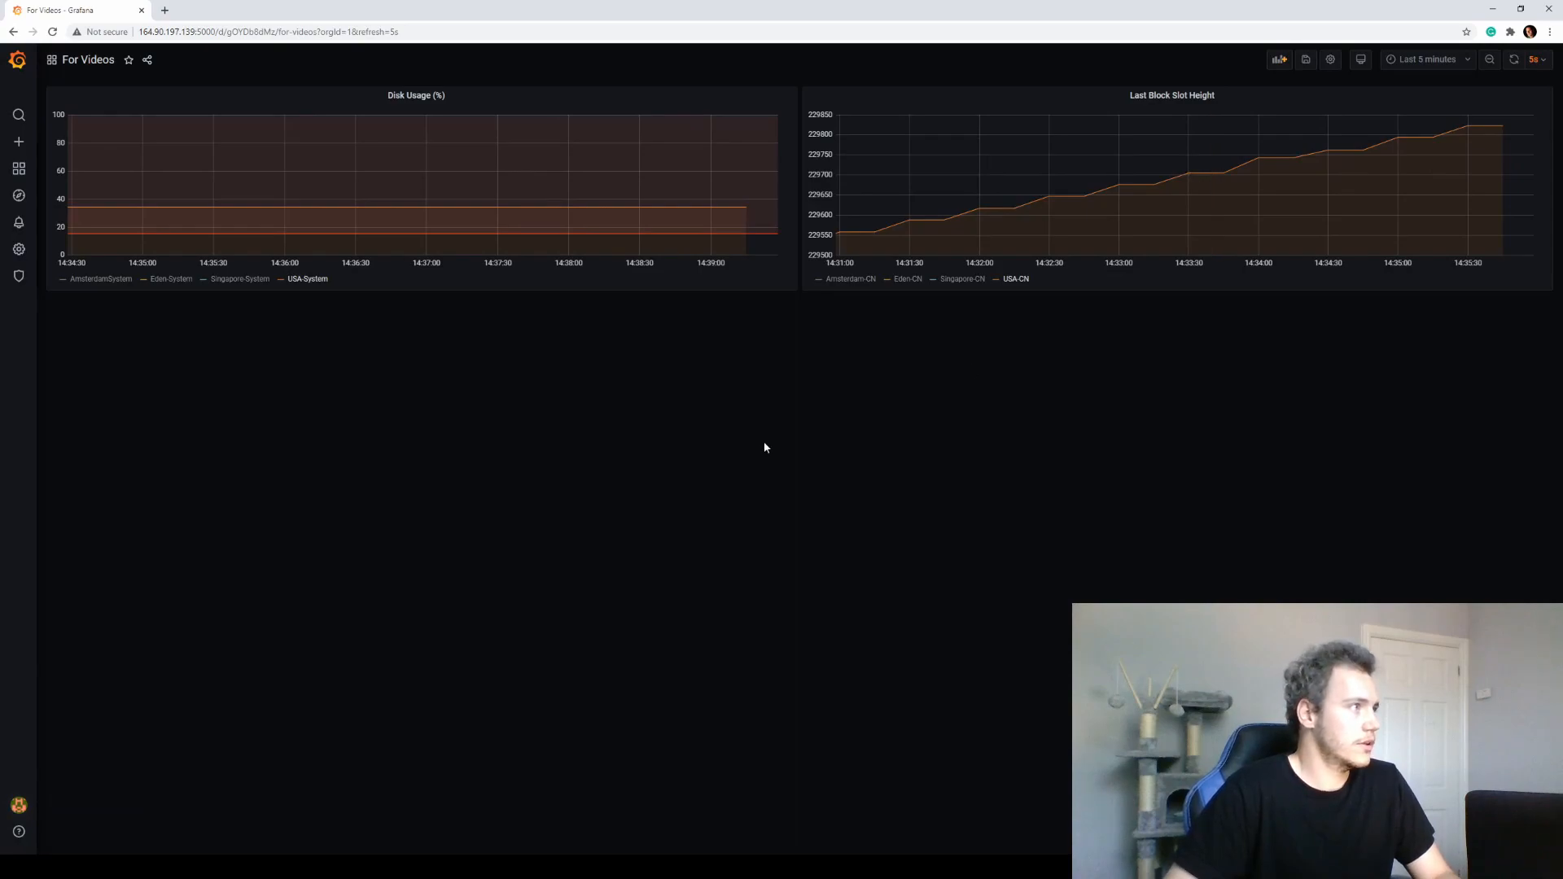
# Step: Review the alert rule of the Disk Usage (%) panel and apply the panel back to the dashboard
pyautogui.click(452, 98)
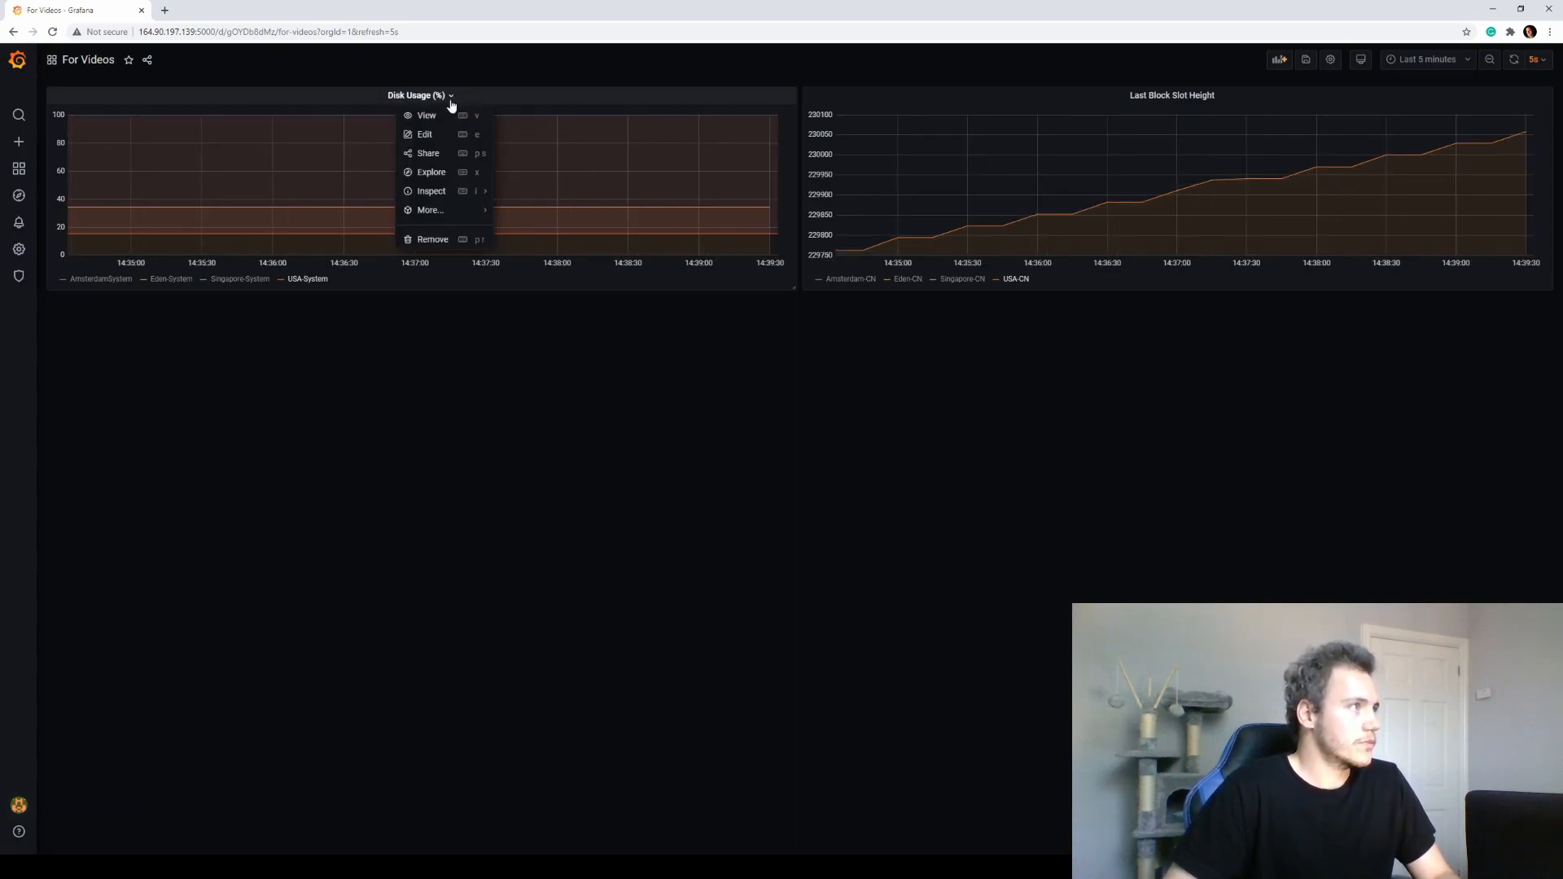
pyautogui.click(425, 135)
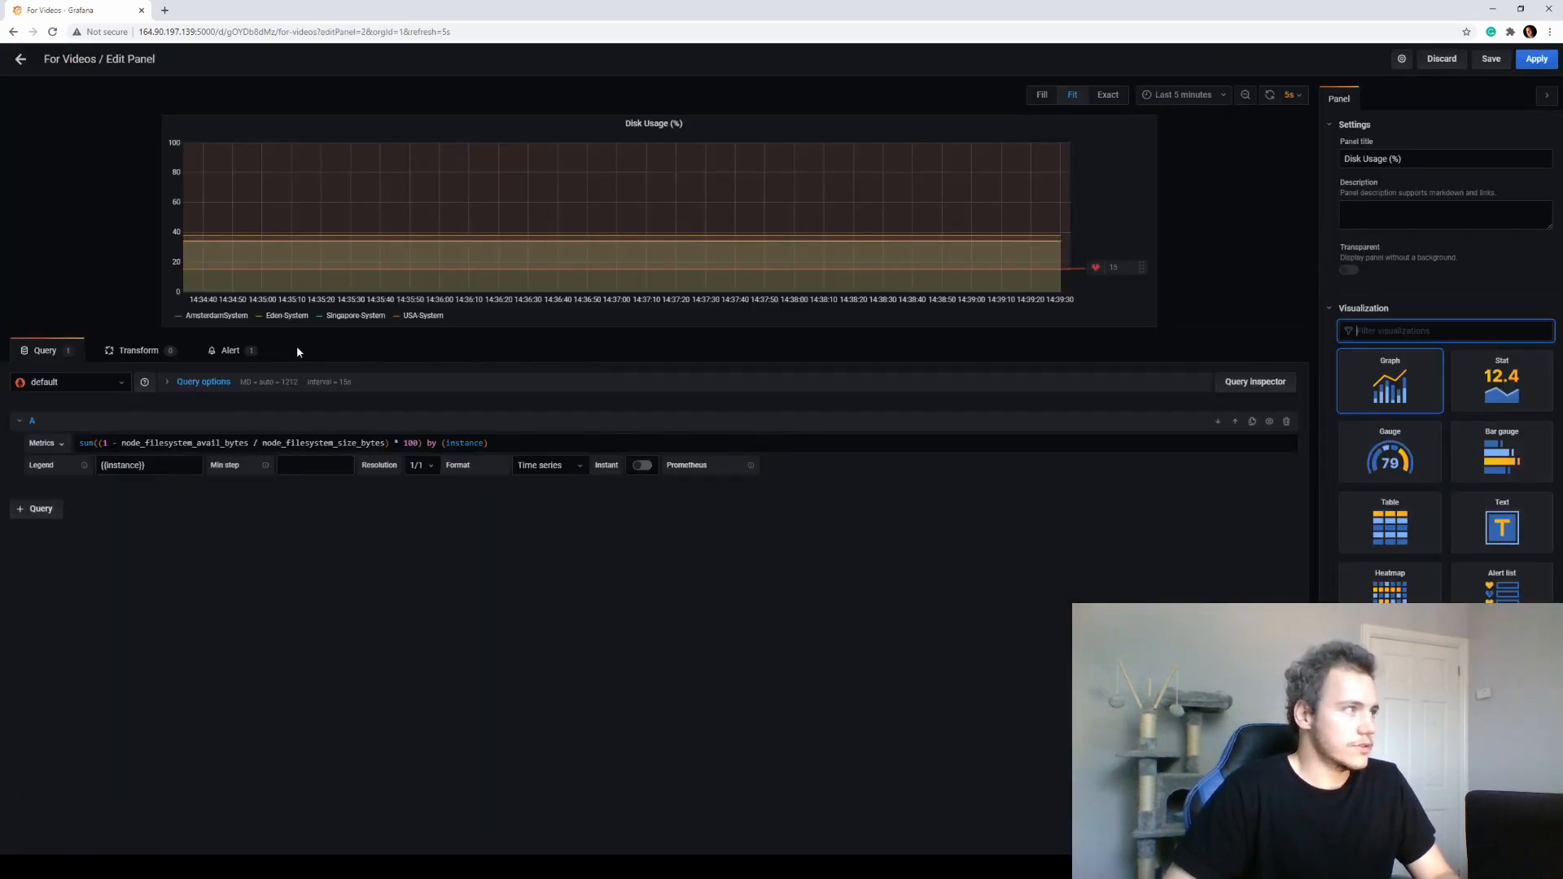
pyautogui.click(231, 350)
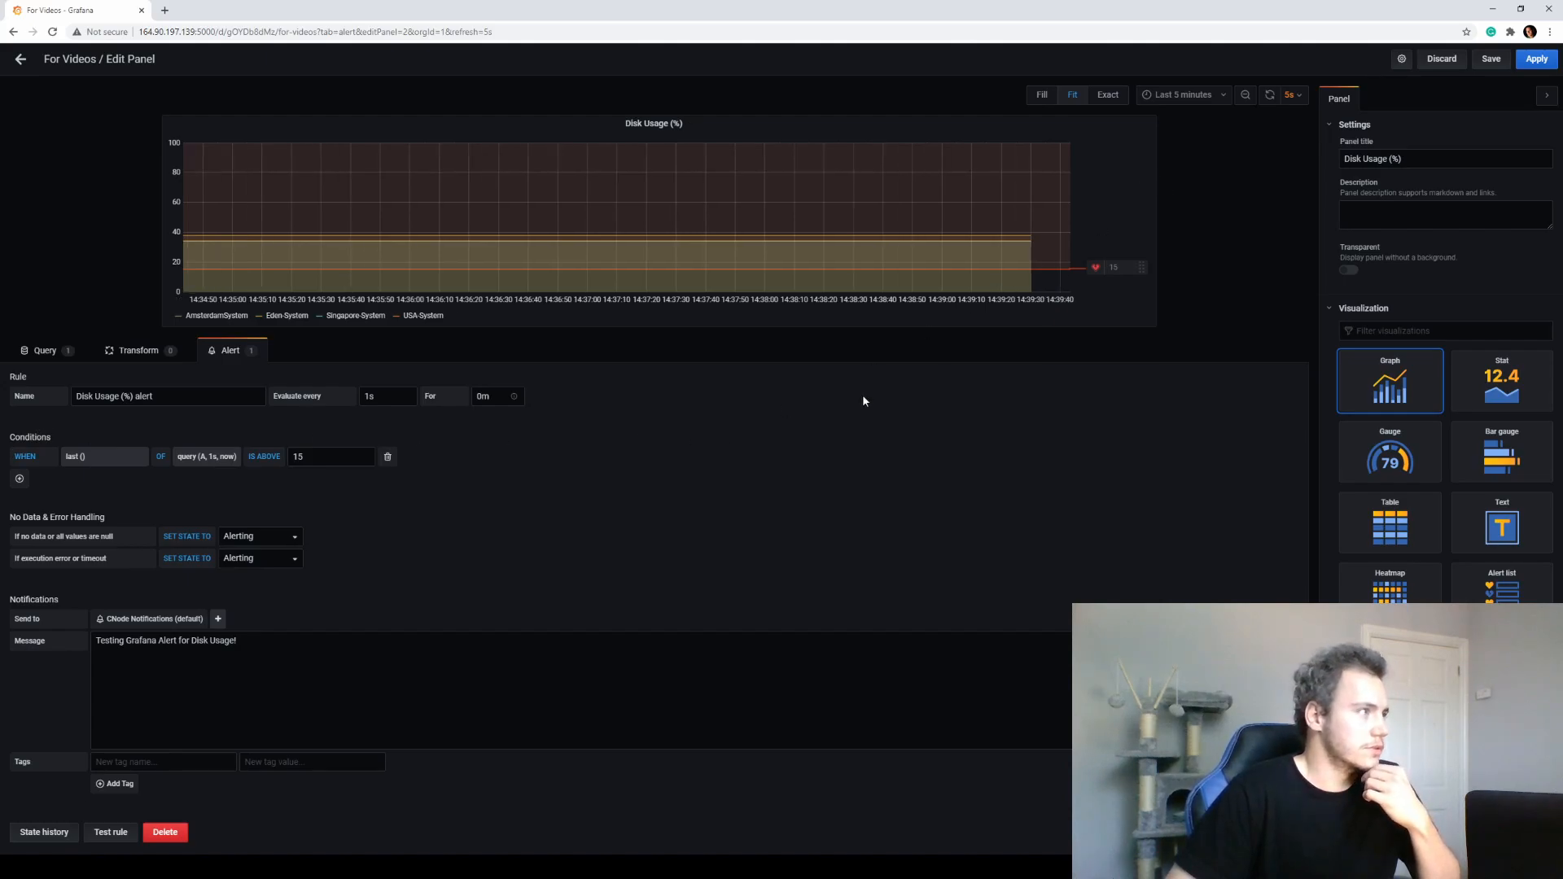
pyautogui.click(1544, 60)
# Step: Go to the alert rules list, saving the For Videos dashboard's unsaved changes without a note
pyautogui.moveTo(19, 222)
pyautogui.click(79, 245)
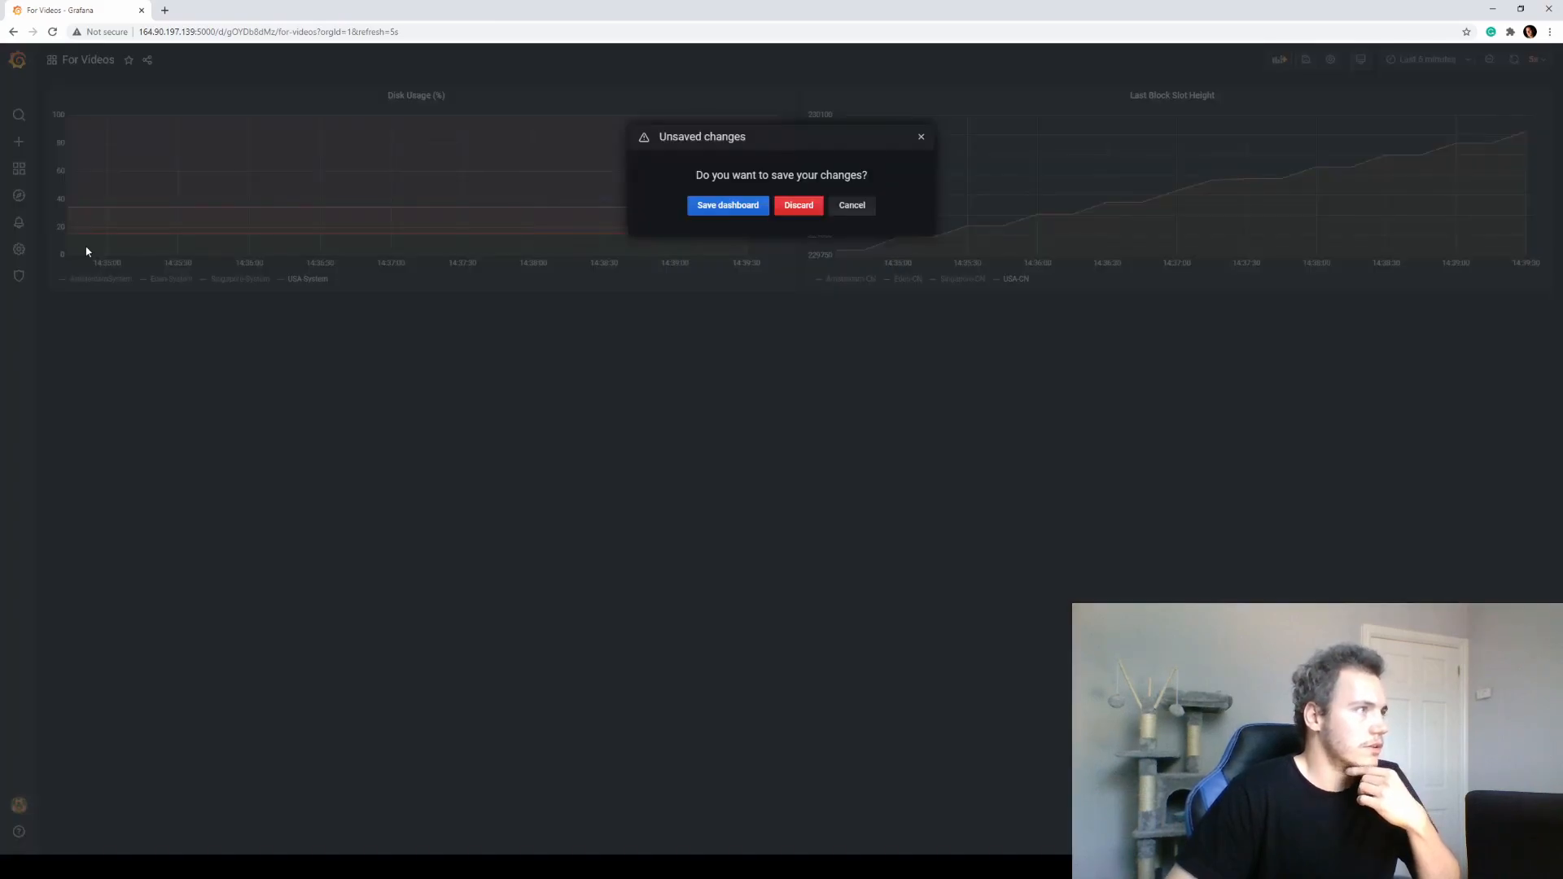
pyautogui.click(730, 207)
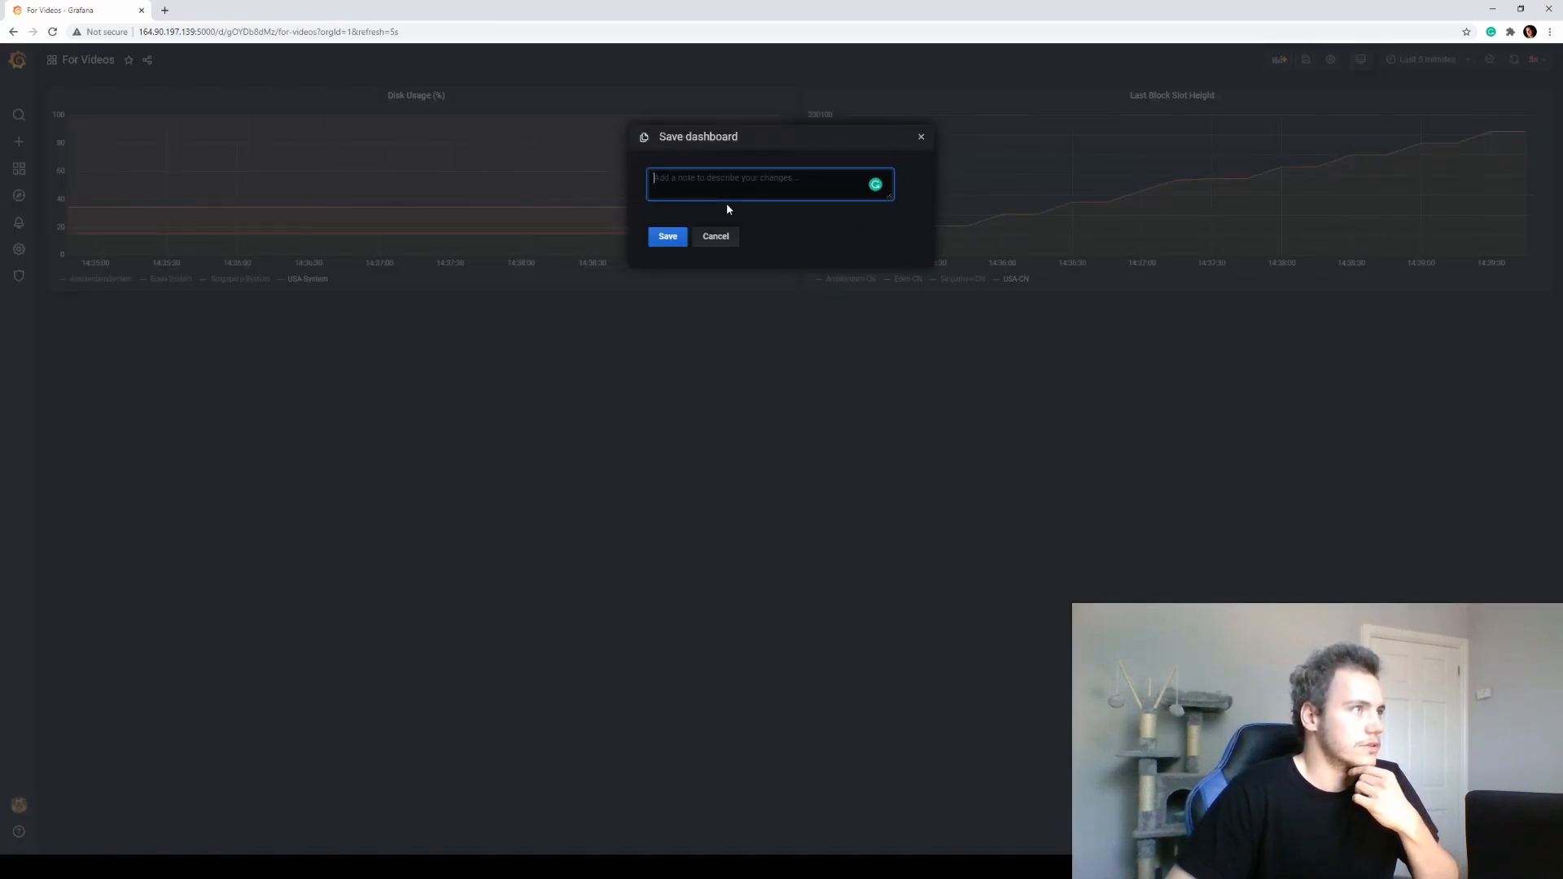
pyautogui.click(662, 238)
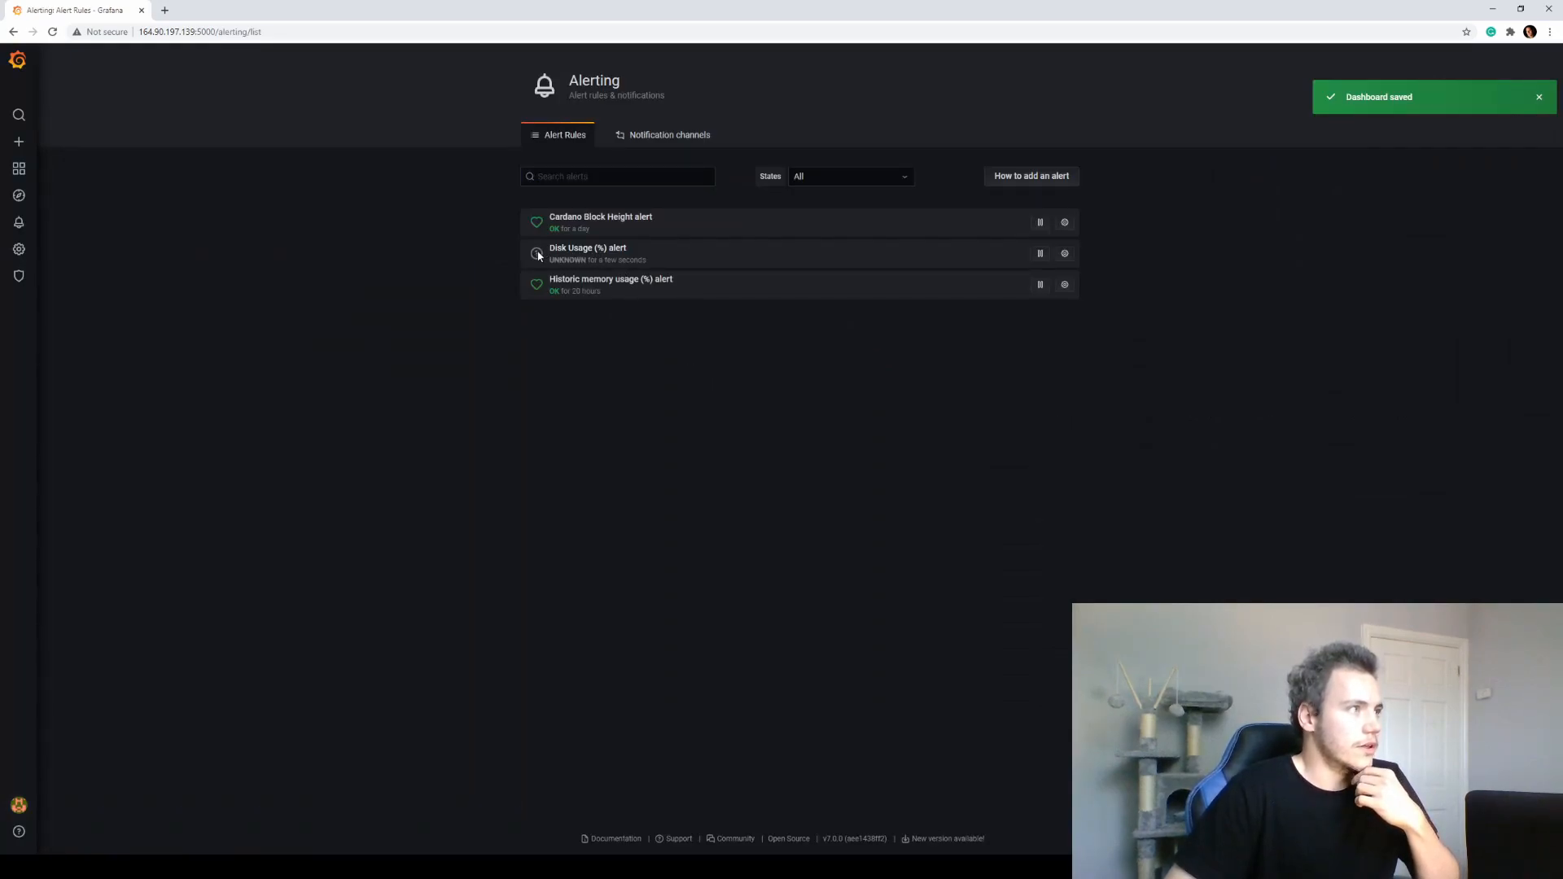
# Step: Recheck the Disk Usage (%) alert from the alert rules list and view its notification in Telegram's EDEN Grafana Monitoring channel, returning to Grafana
pyautogui.click(1065, 253)
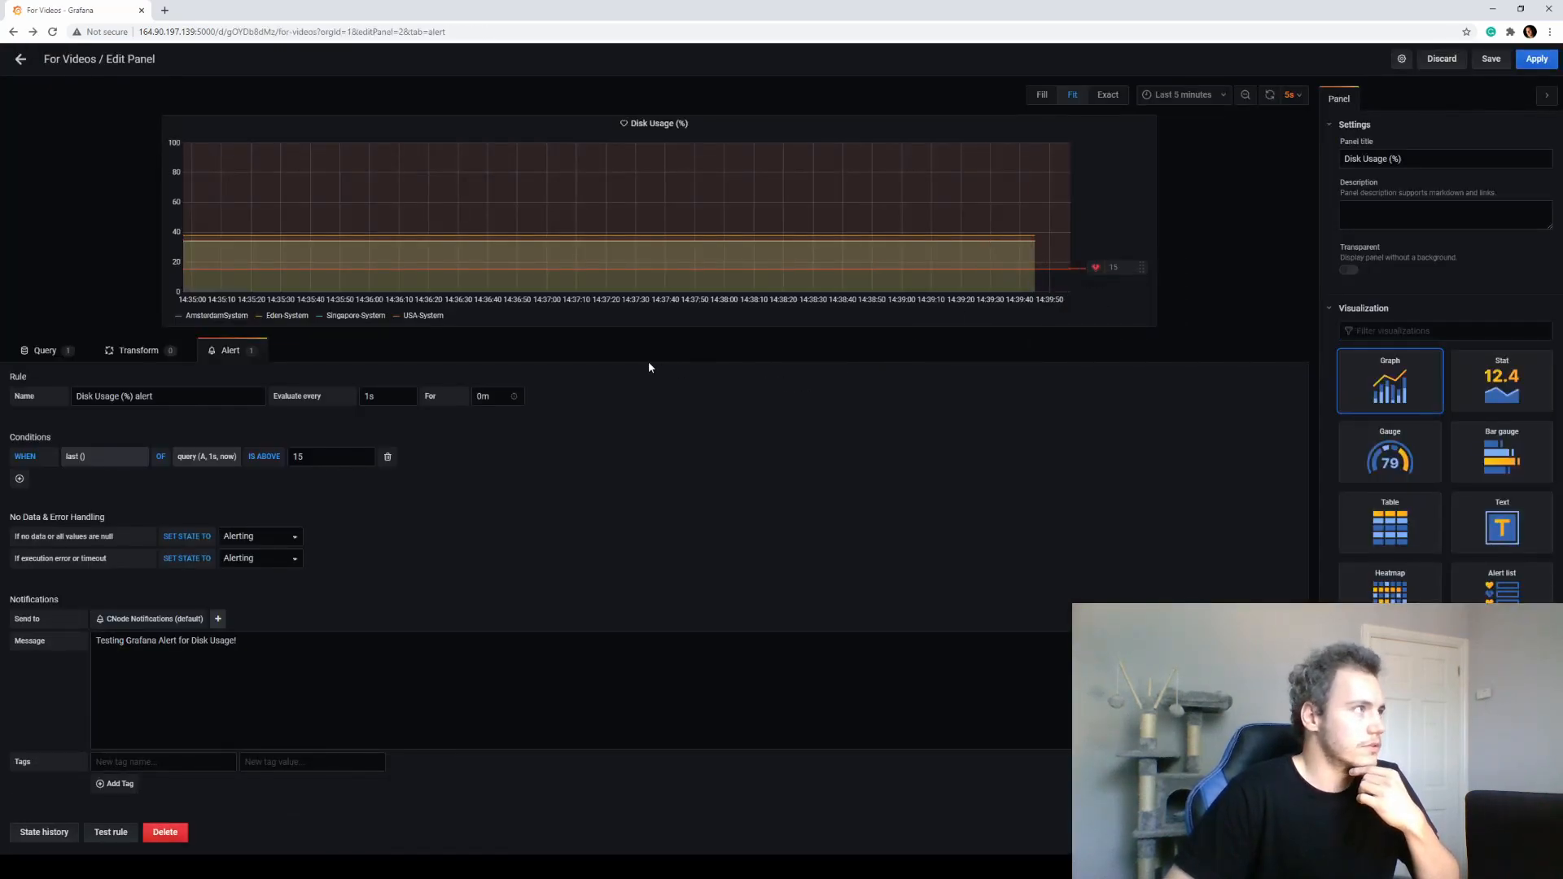
pyautogui.hotkey('alt', 'Left')
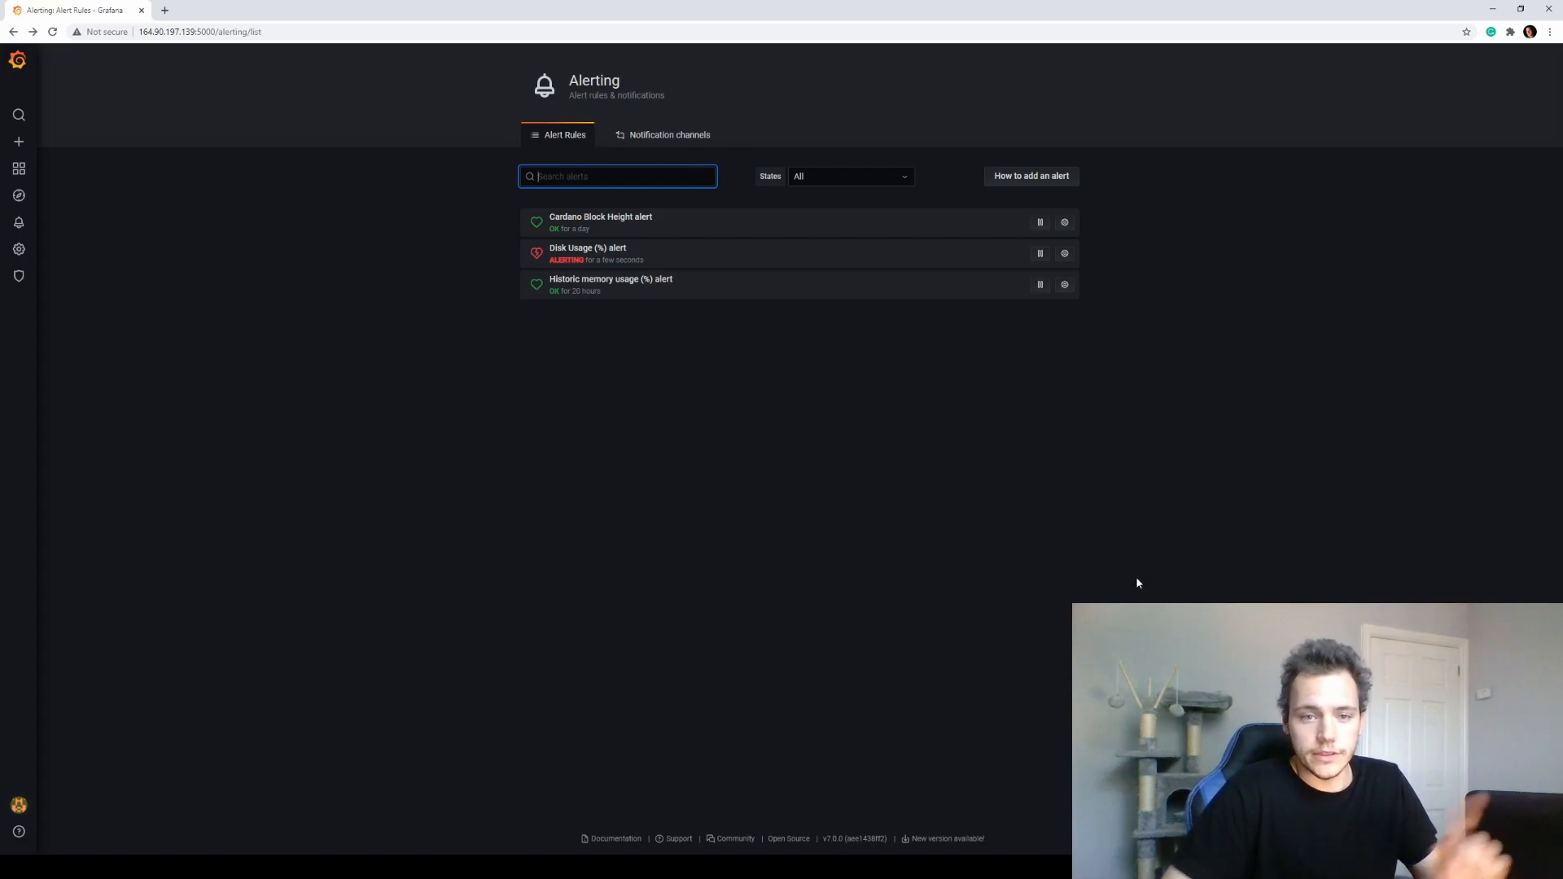
pyautogui.hotkey('alt', 'Tab')
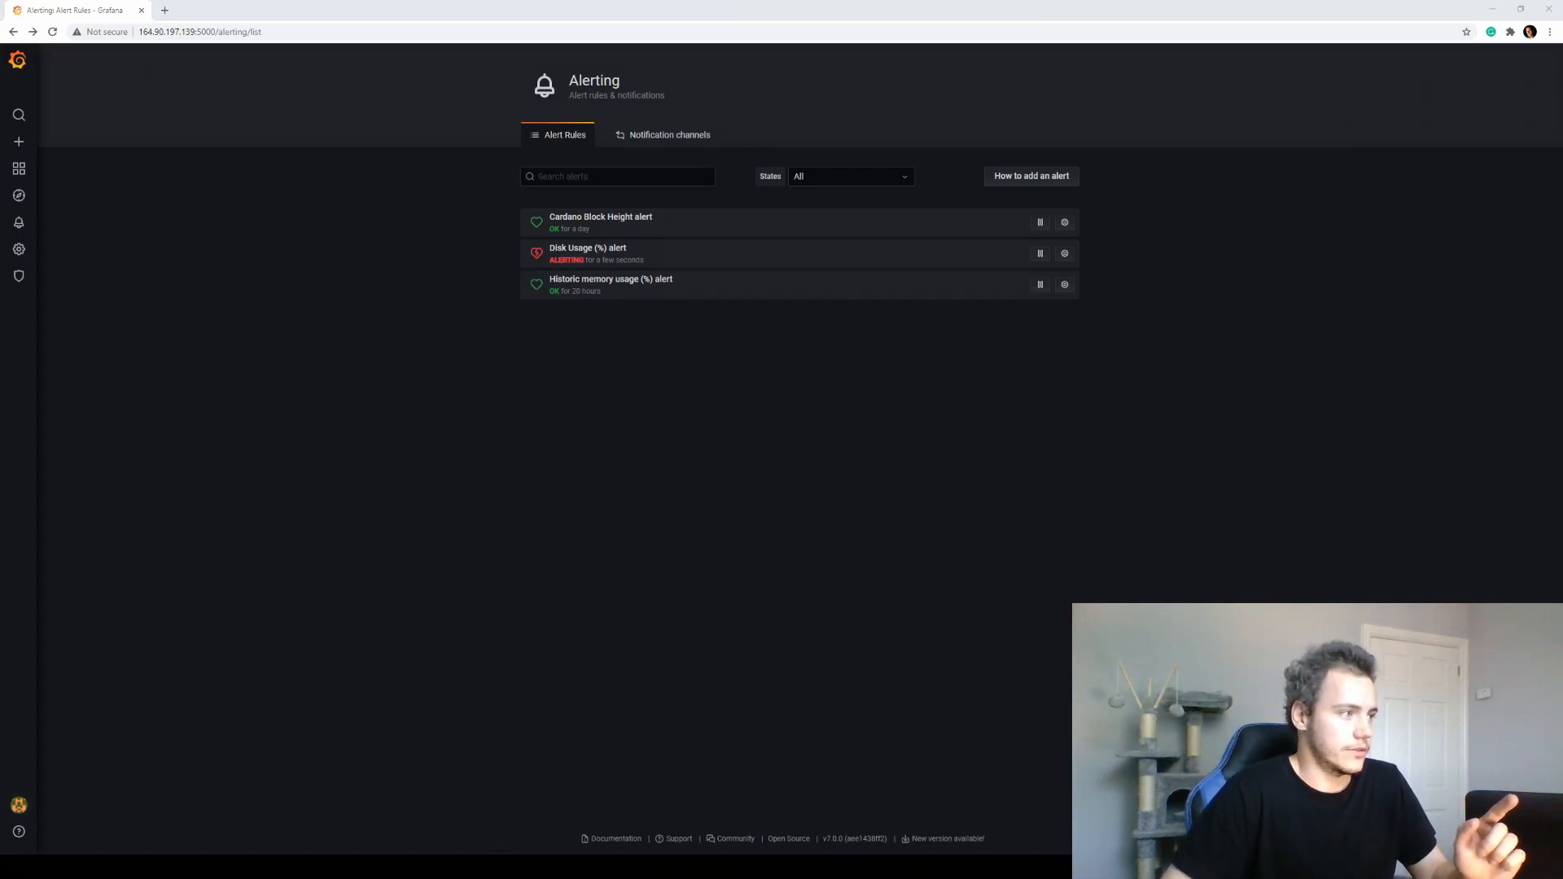
pyautogui.click(202, 98)
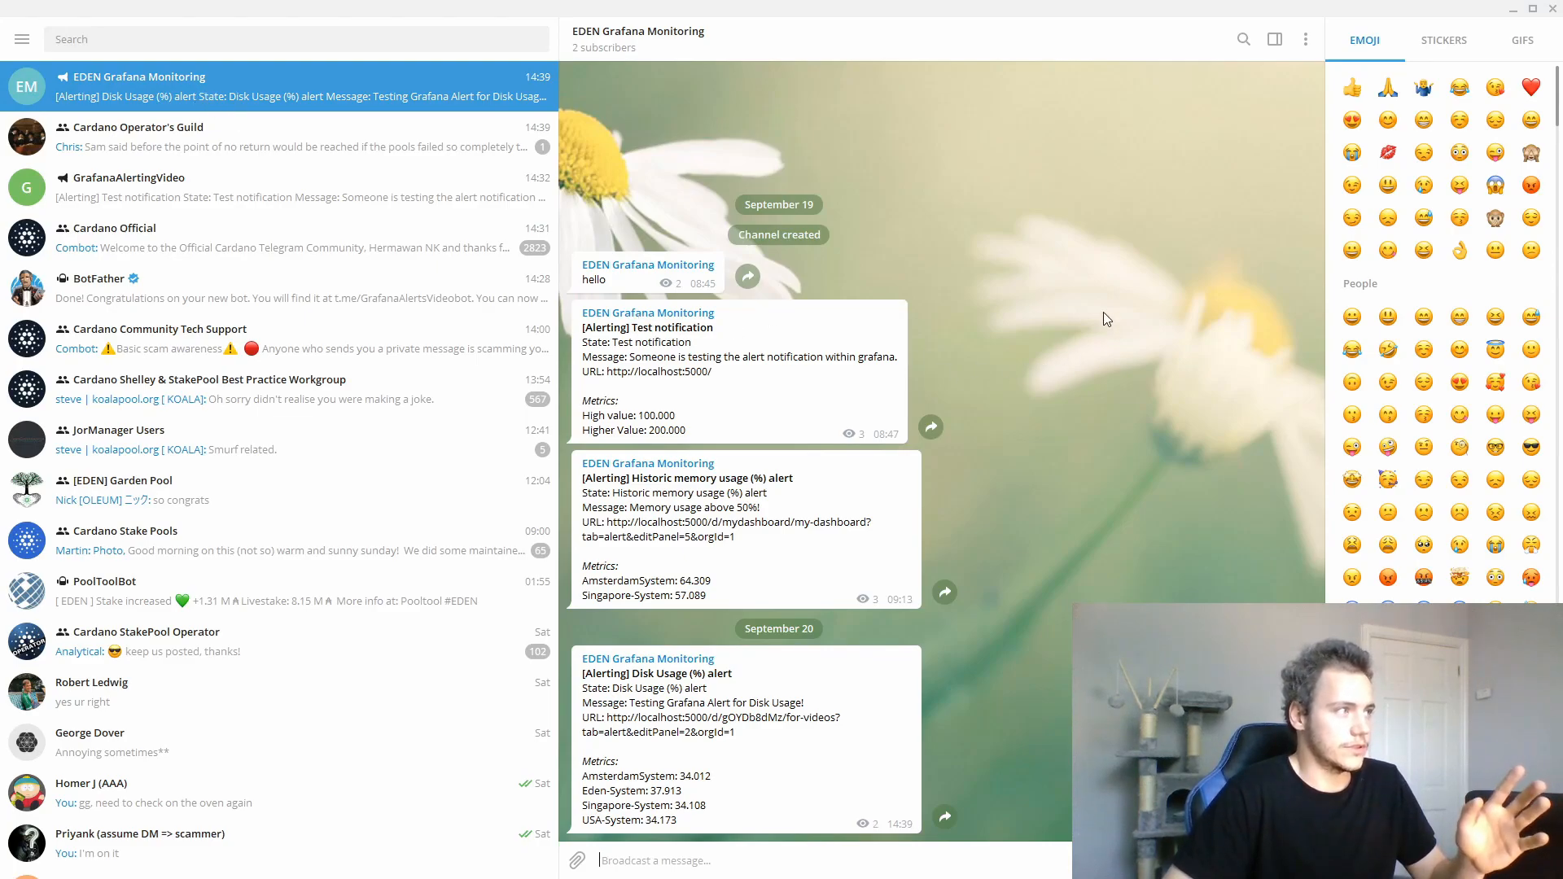
pyautogui.click(1512, 10)
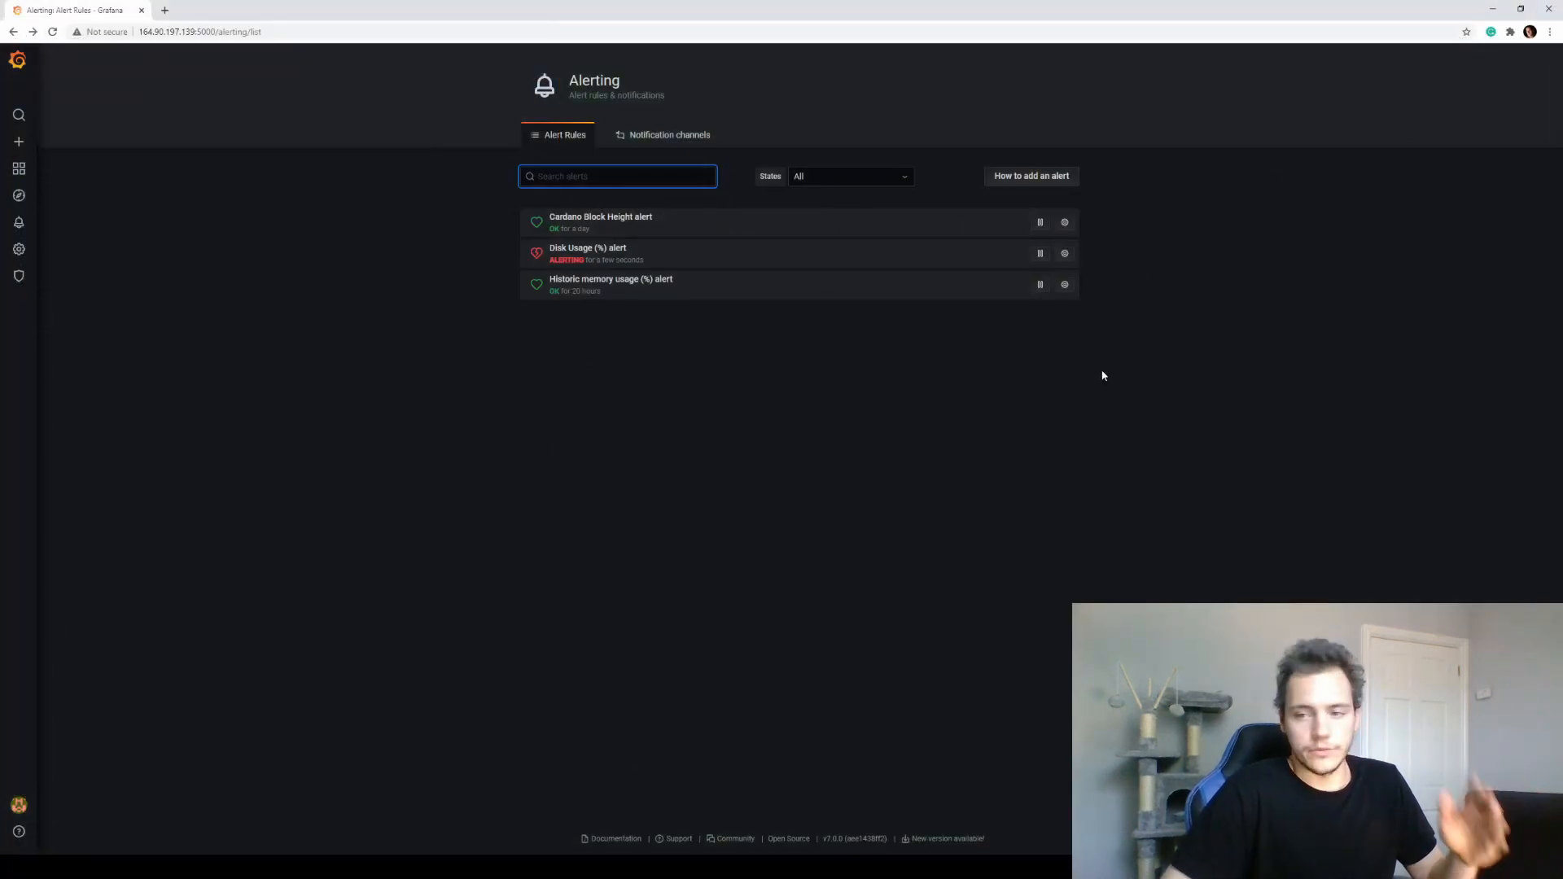
pyautogui.click(1017, 362)
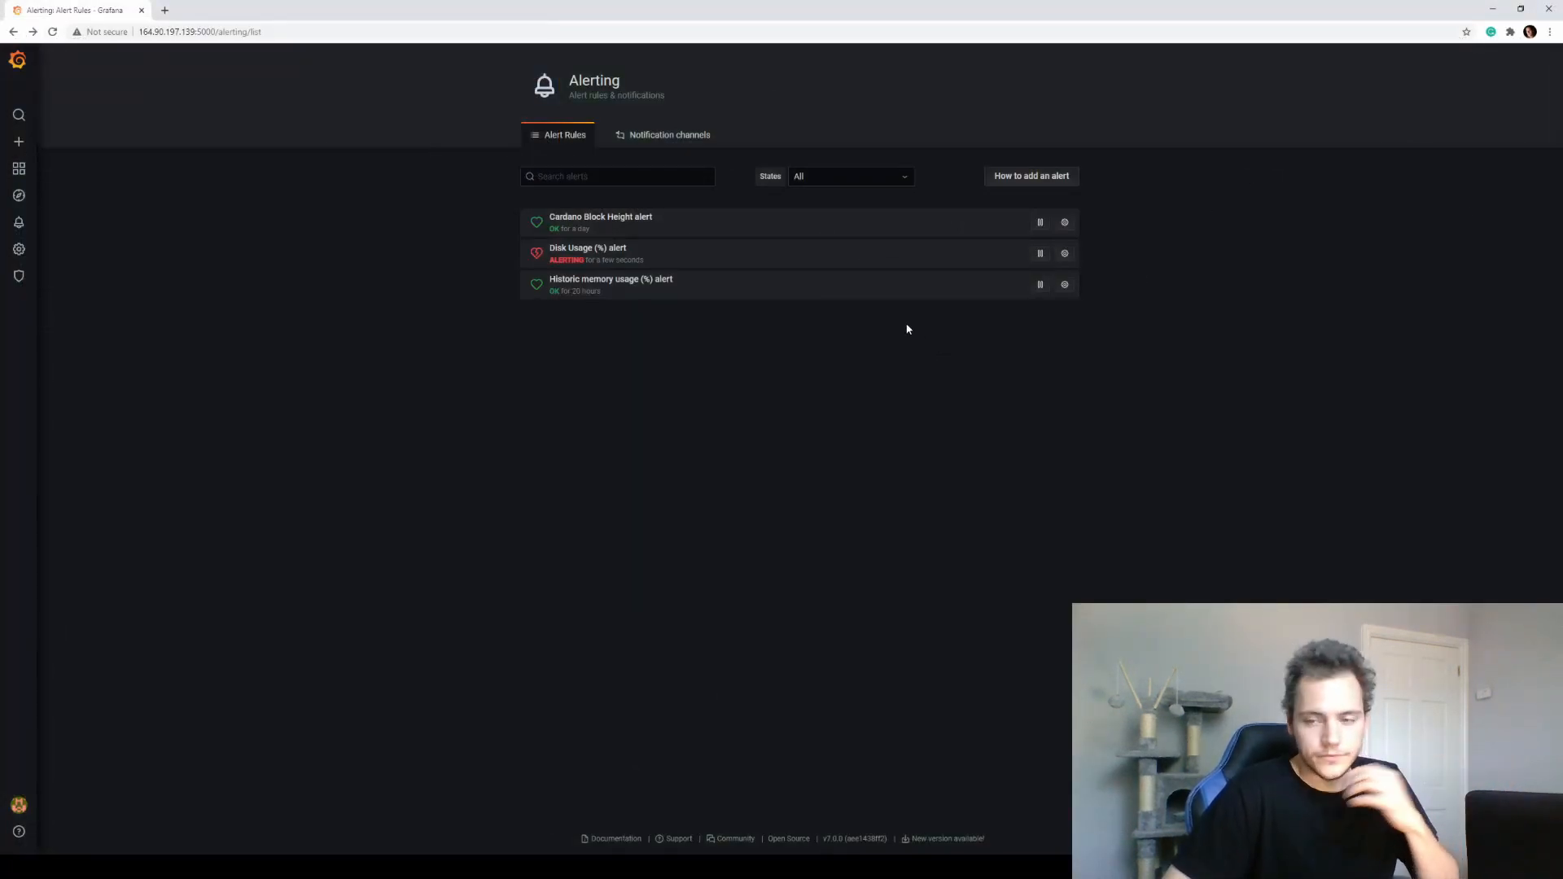
# Step: Leave the alerting pages and reopen the For Videos dashboard from the recent dashboards
pyautogui.click(652, 134)
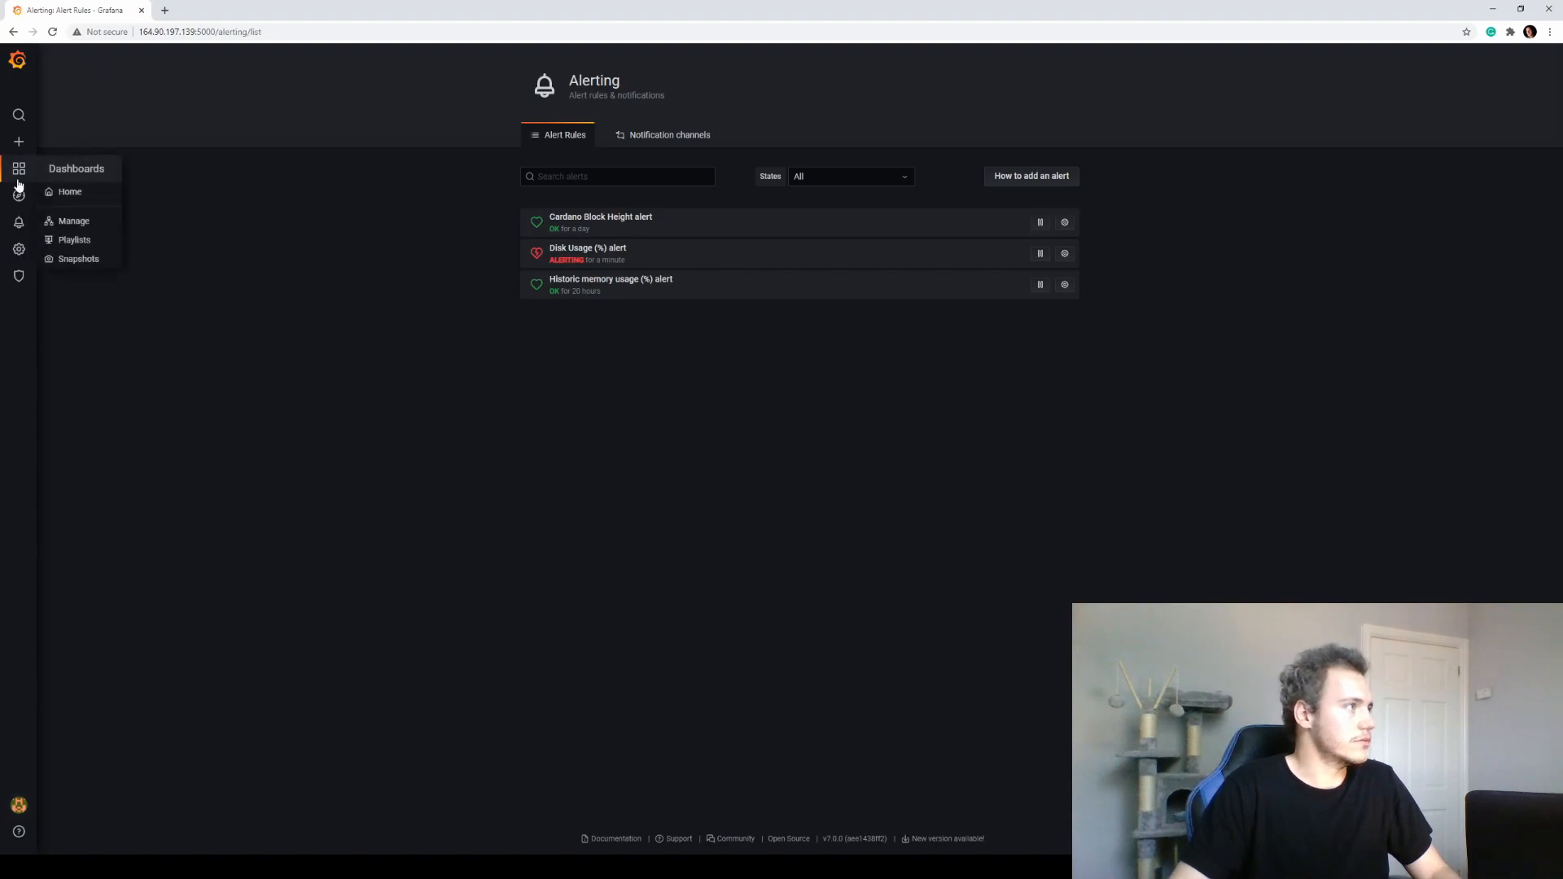
pyautogui.click(22, 67)
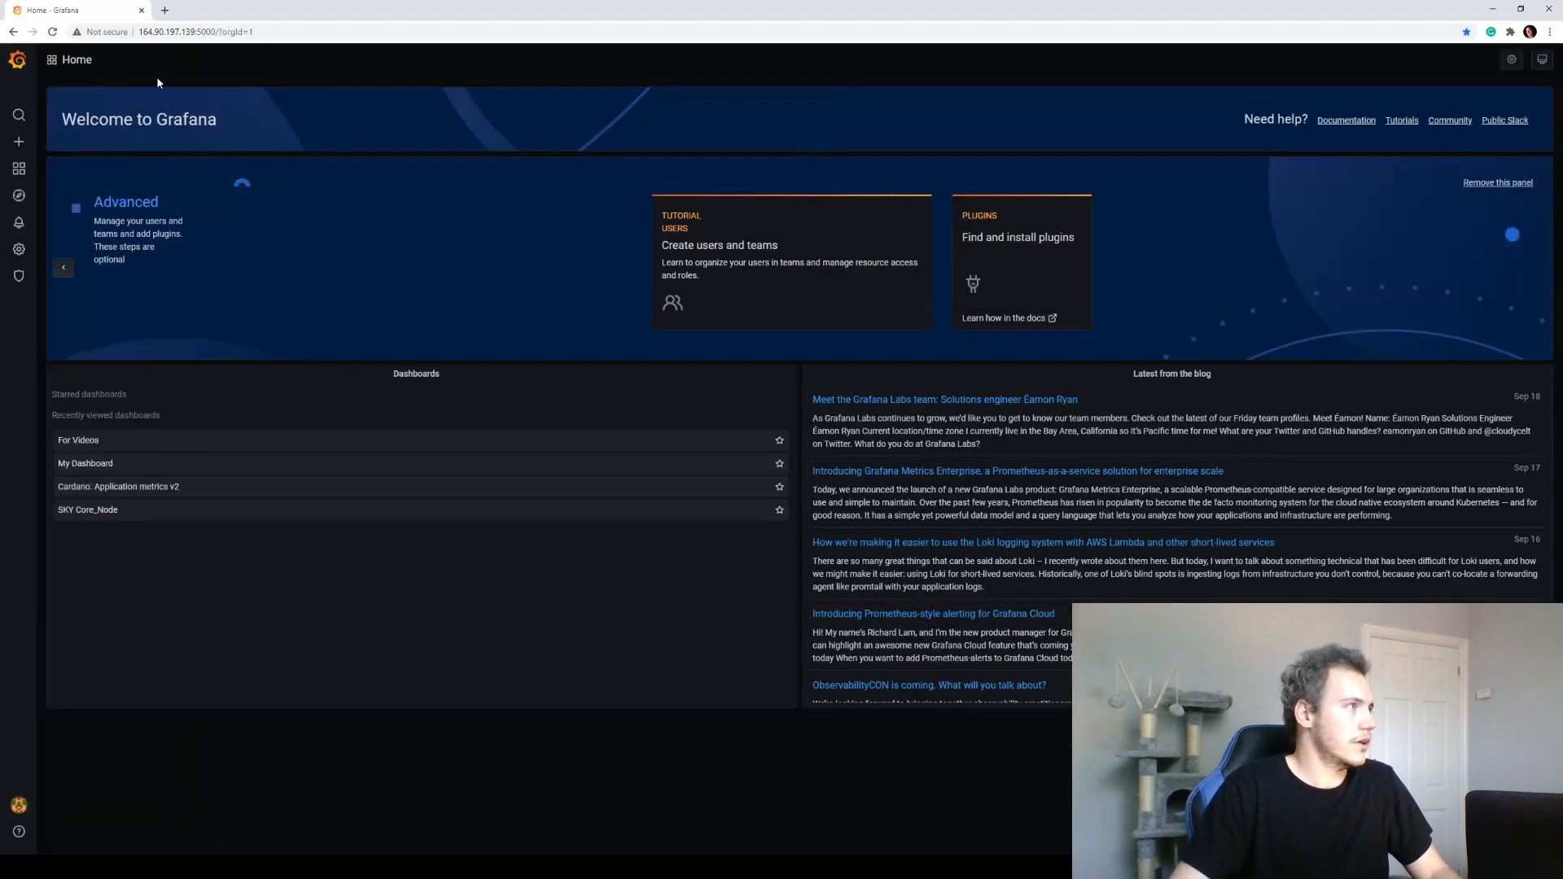
pyautogui.click(70, 61)
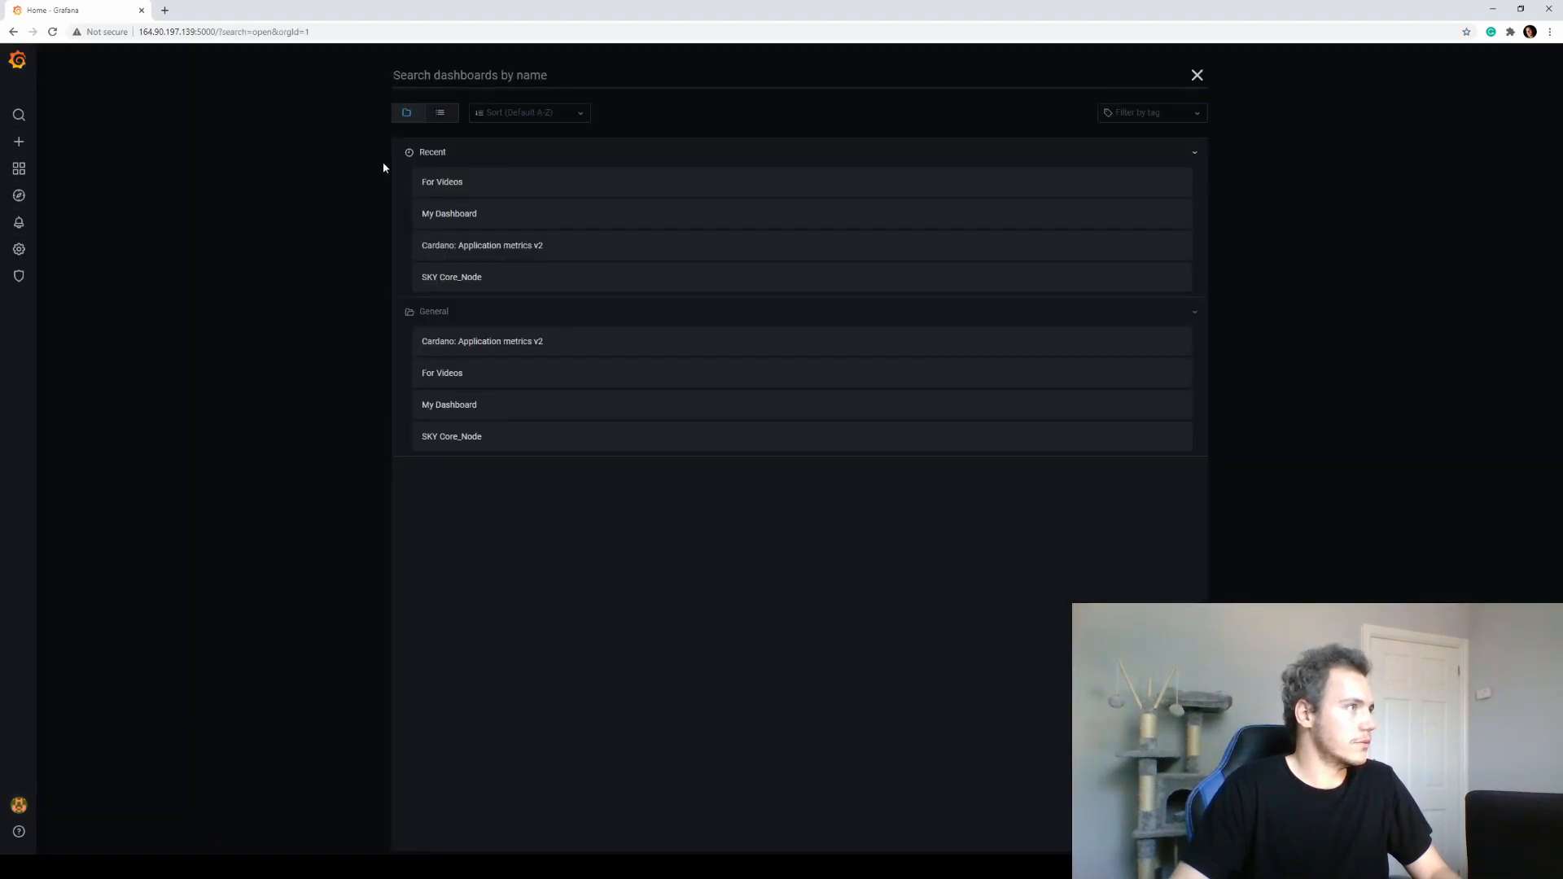
pyautogui.click(425, 184)
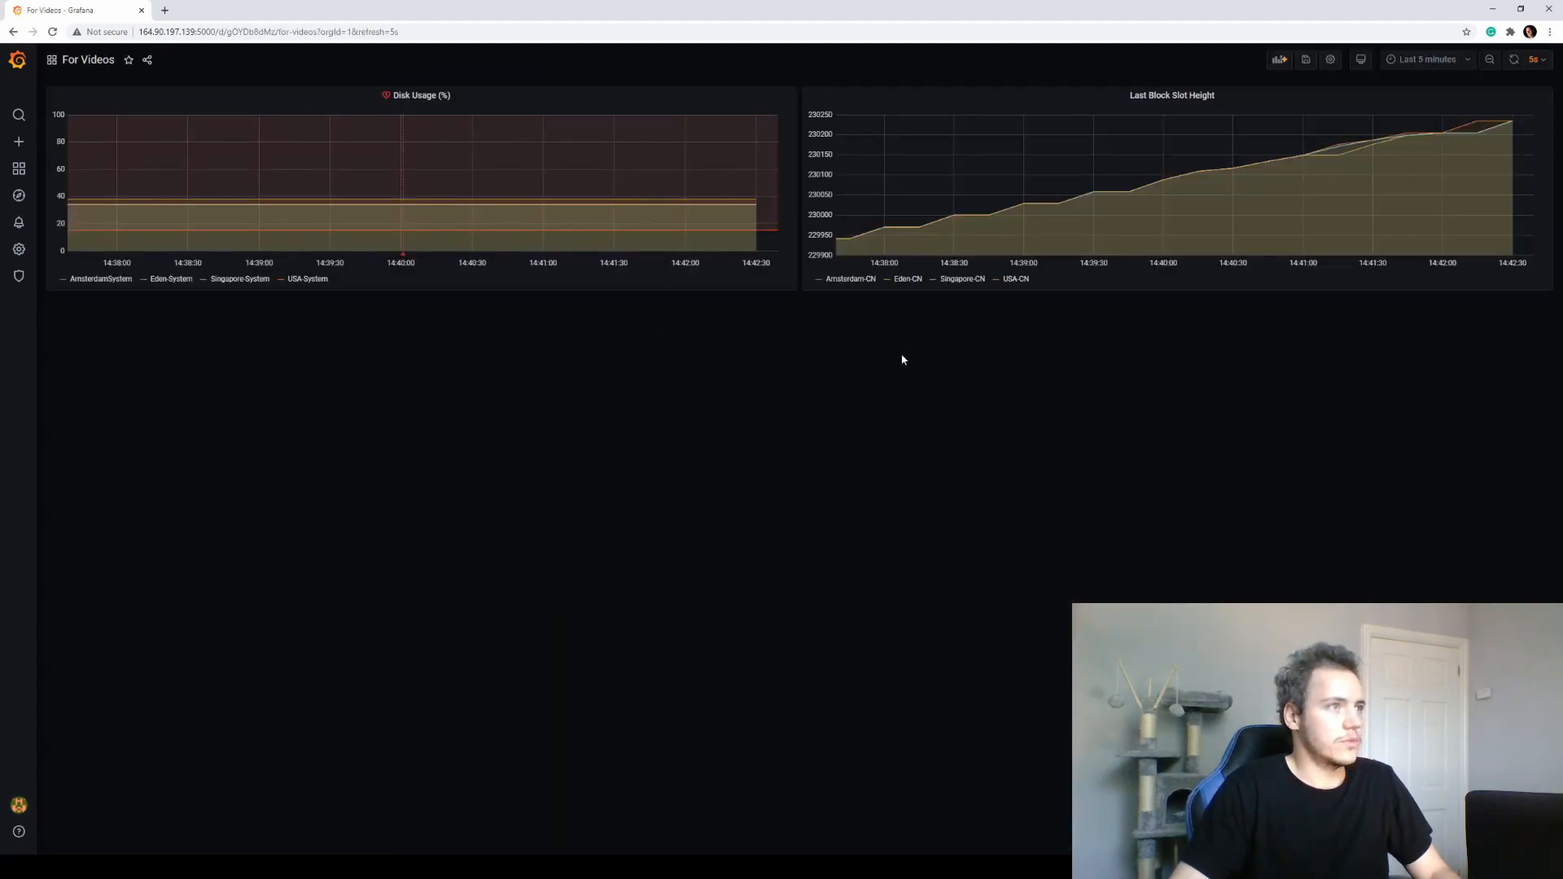
# Step: Show only the USA-CN series in Last Block Slot Height and only USA-System in Disk Usage (%), and inspect the alert marker
pyautogui.click(1008, 281)
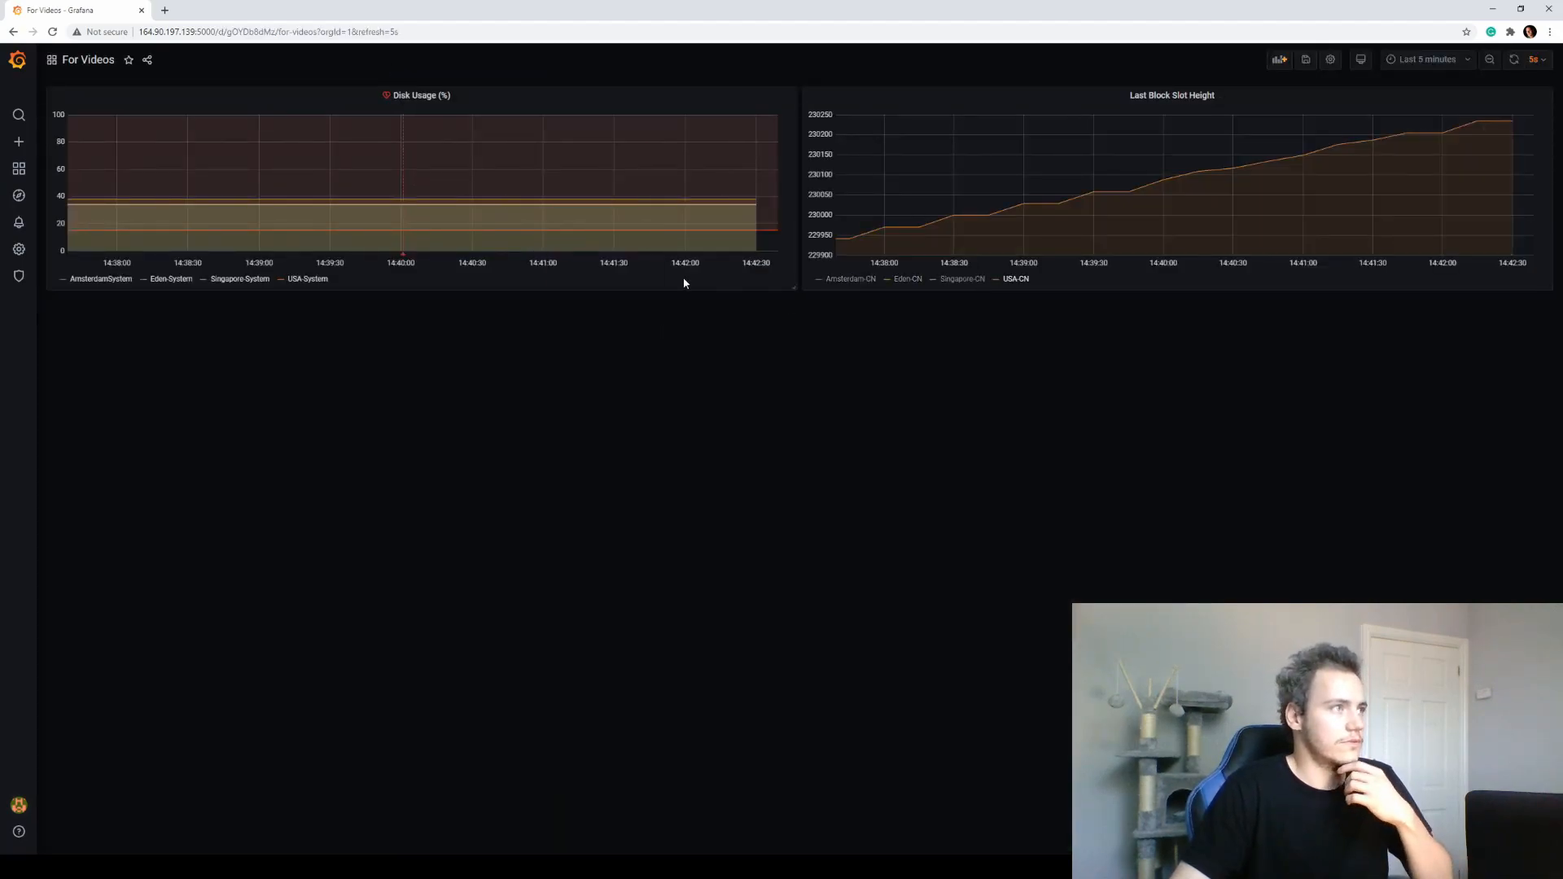
pyautogui.click(318, 281)
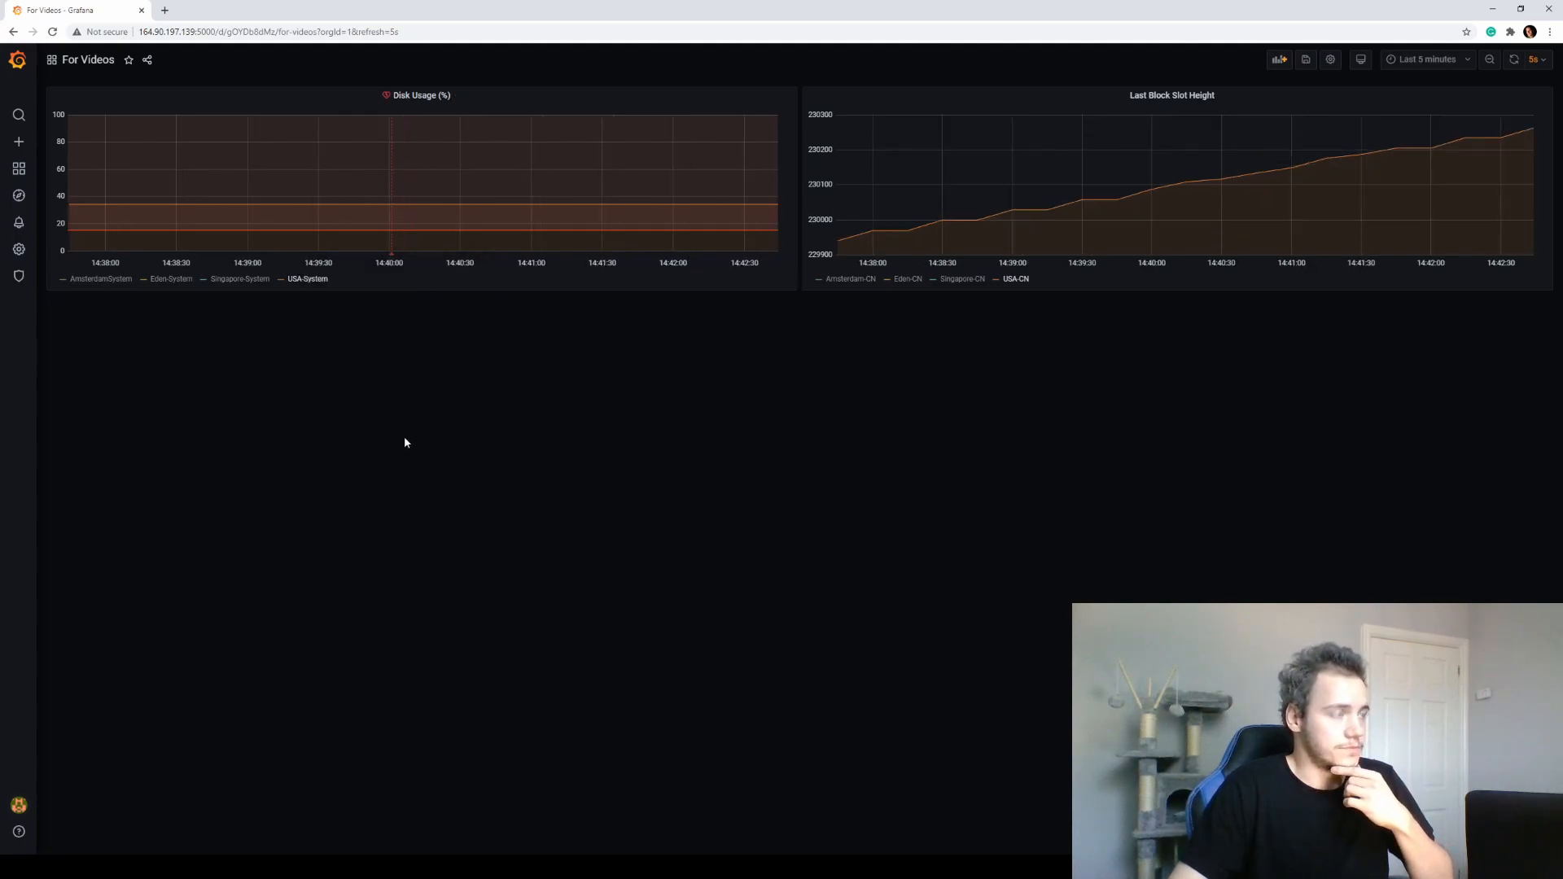
pyautogui.moveTo(391, 257)
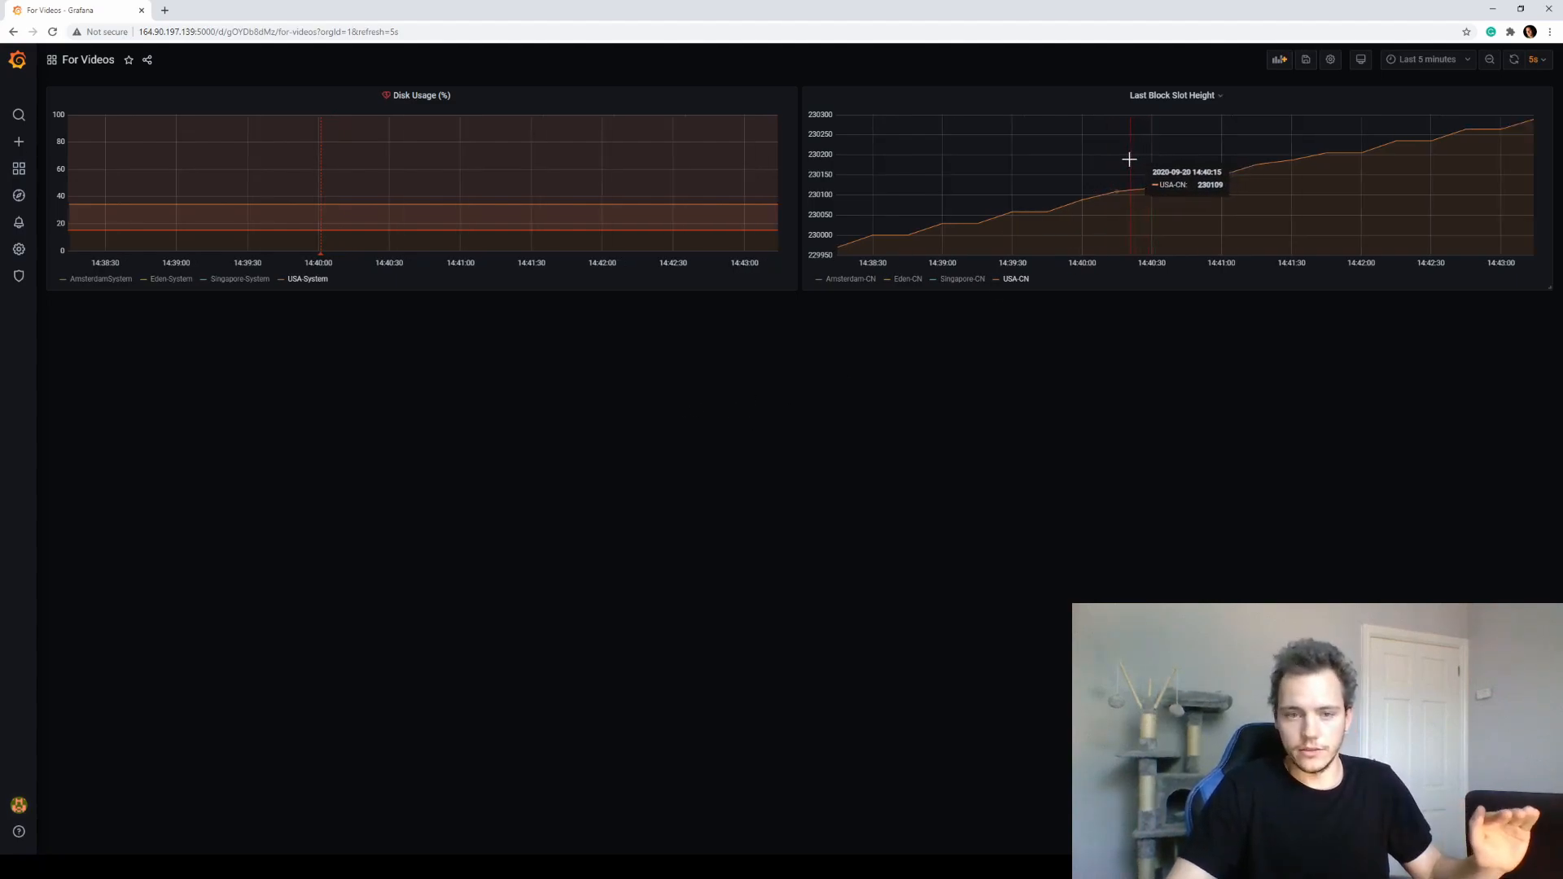
pyautogui.moveTo(320, 260)
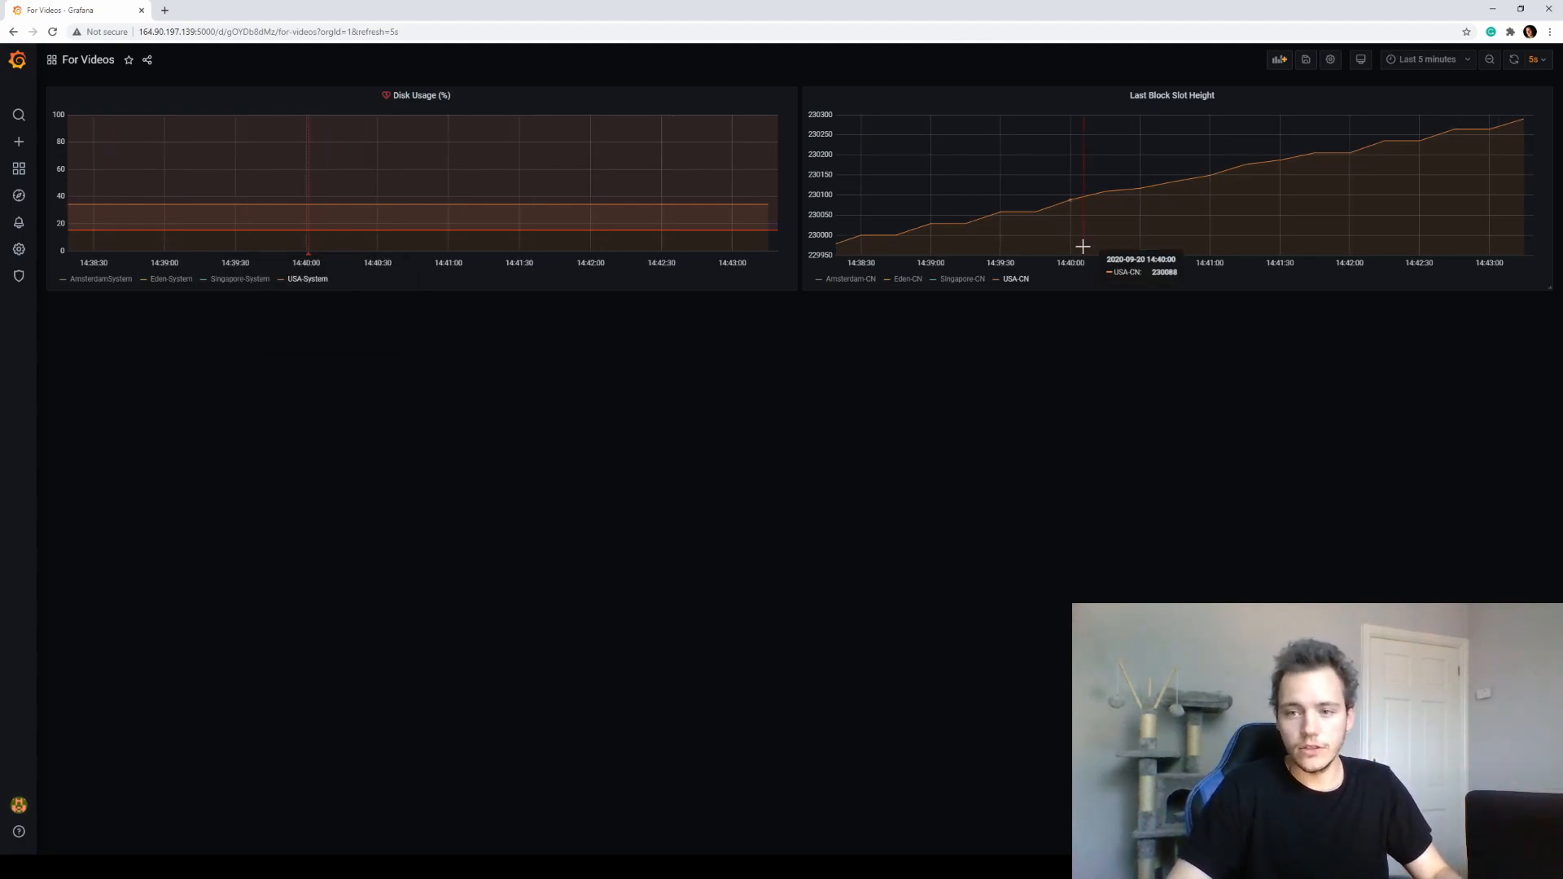
# Step: Edit the Last Block Slot Height panel and create an alert rule for it
pyautogui.click(1235, 95)
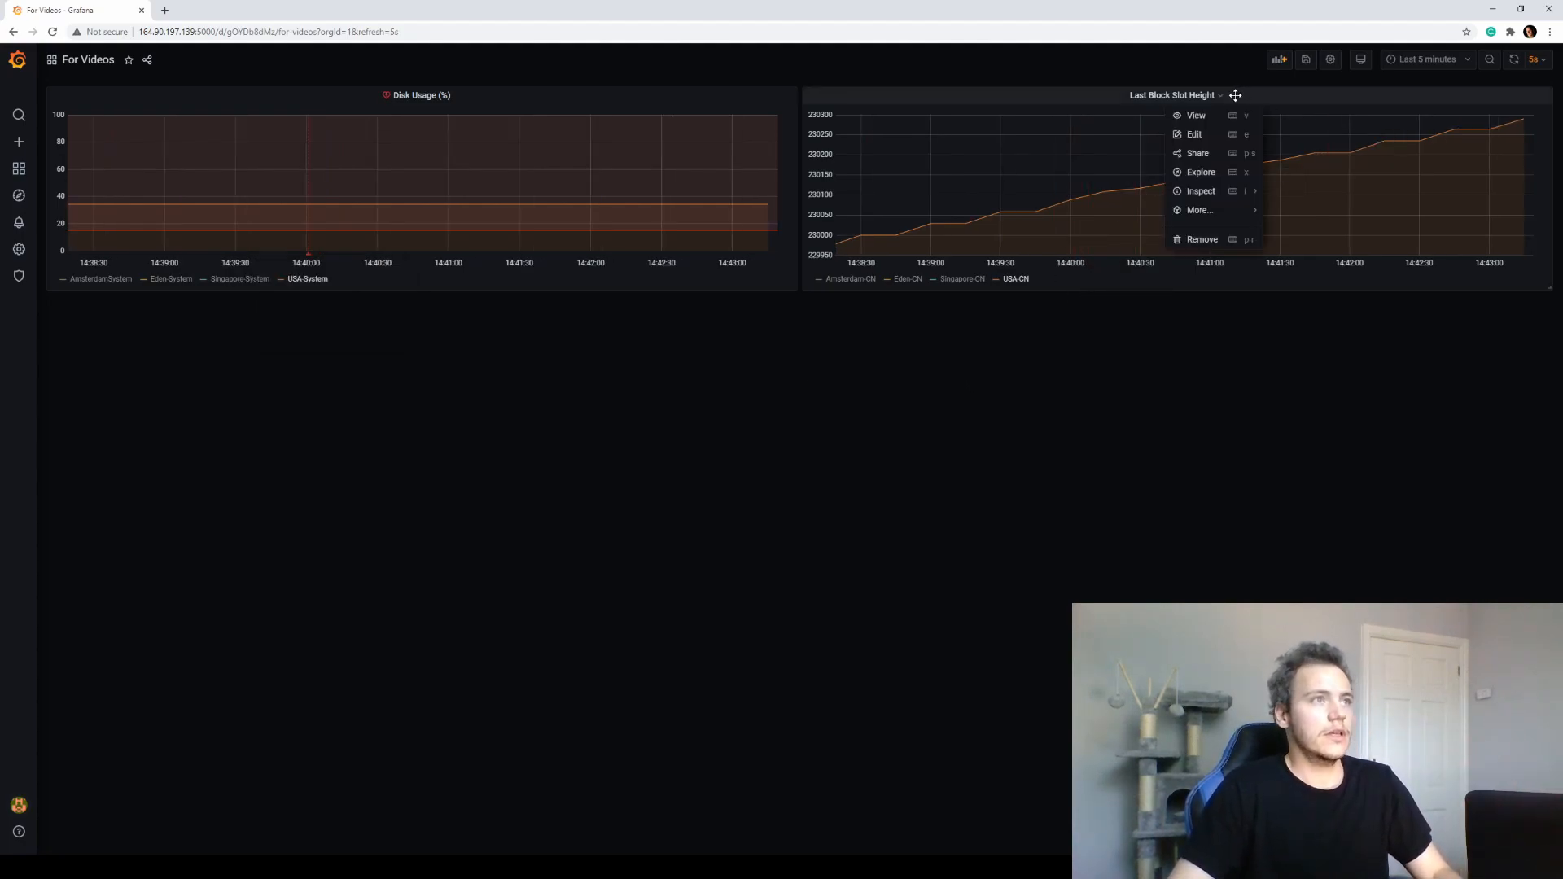
pyautogui.click(1196, 134)
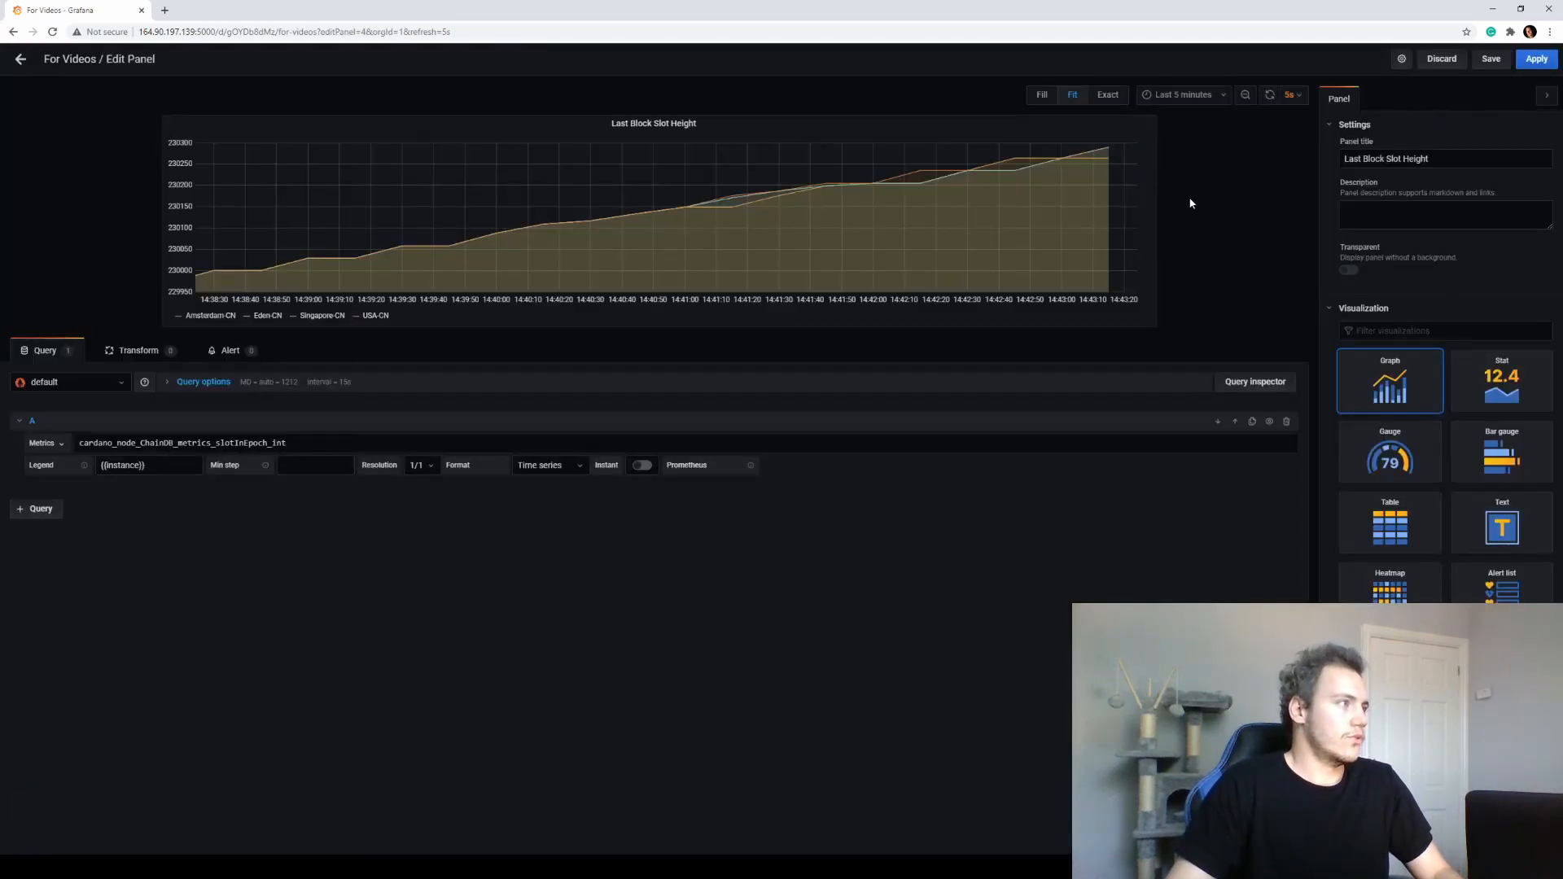
pyautogui.click(230, 350)
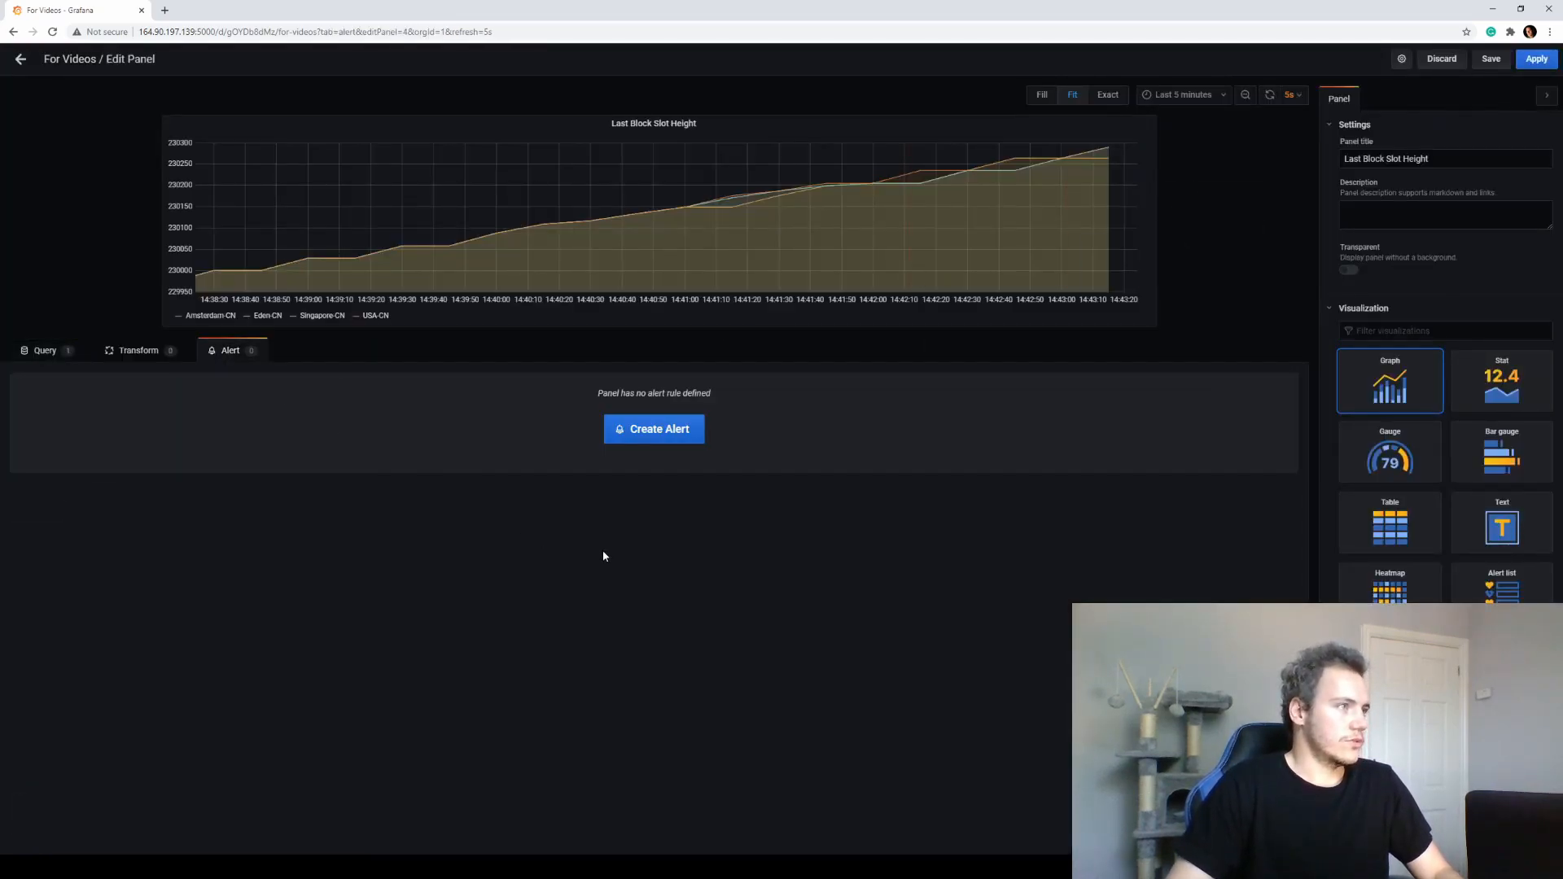
pyautogui.click(676, 436)
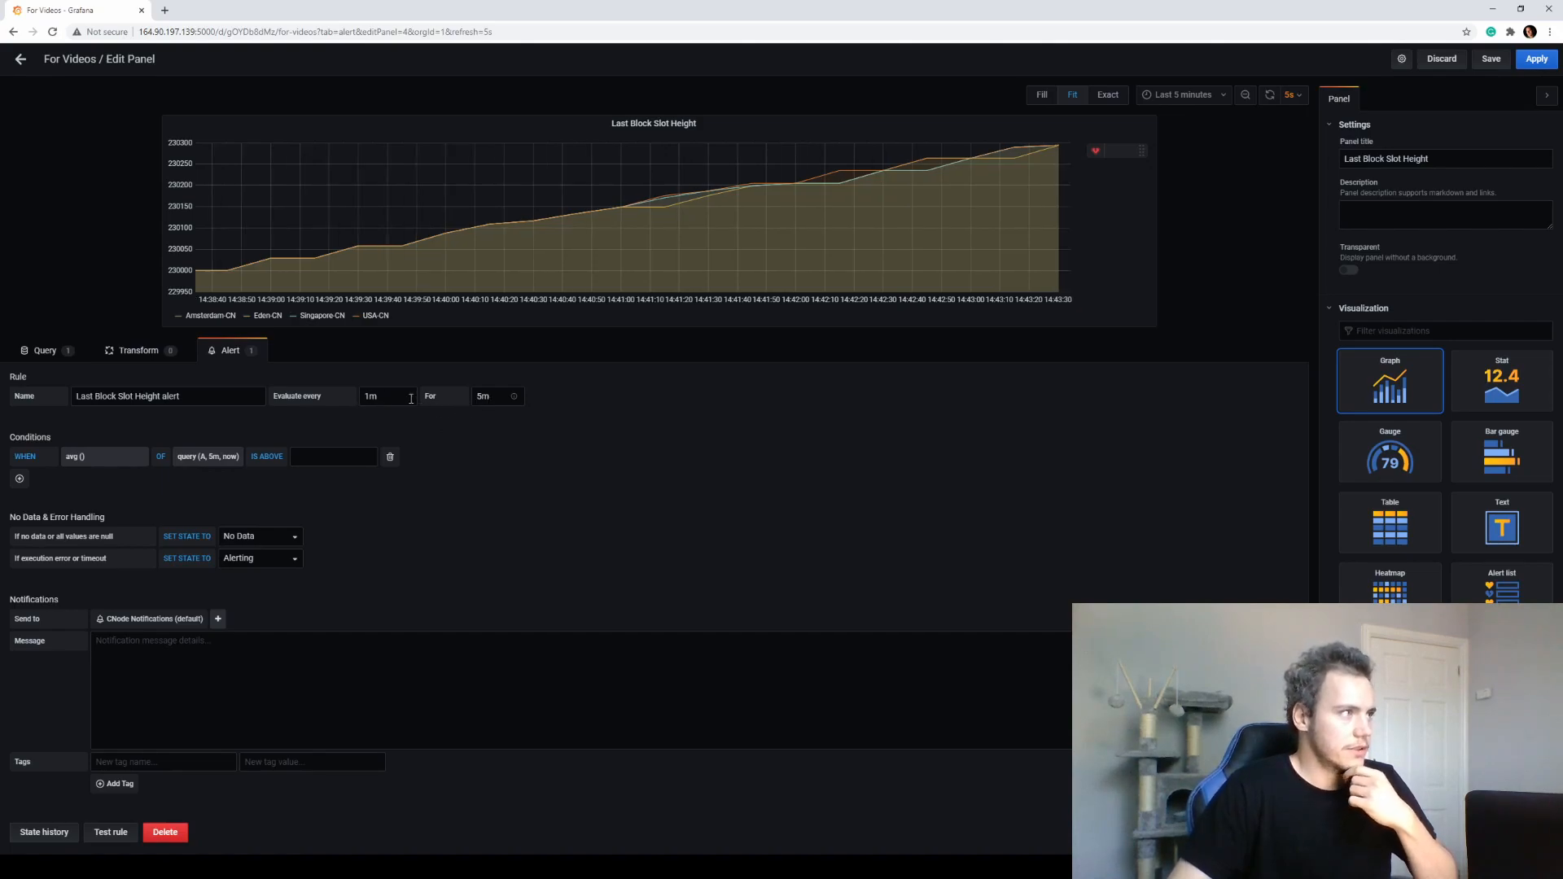
# Step: Set the Last Block Slot Height alert to evaluate every 20s for 1m
pyautogui.click(368, 395)
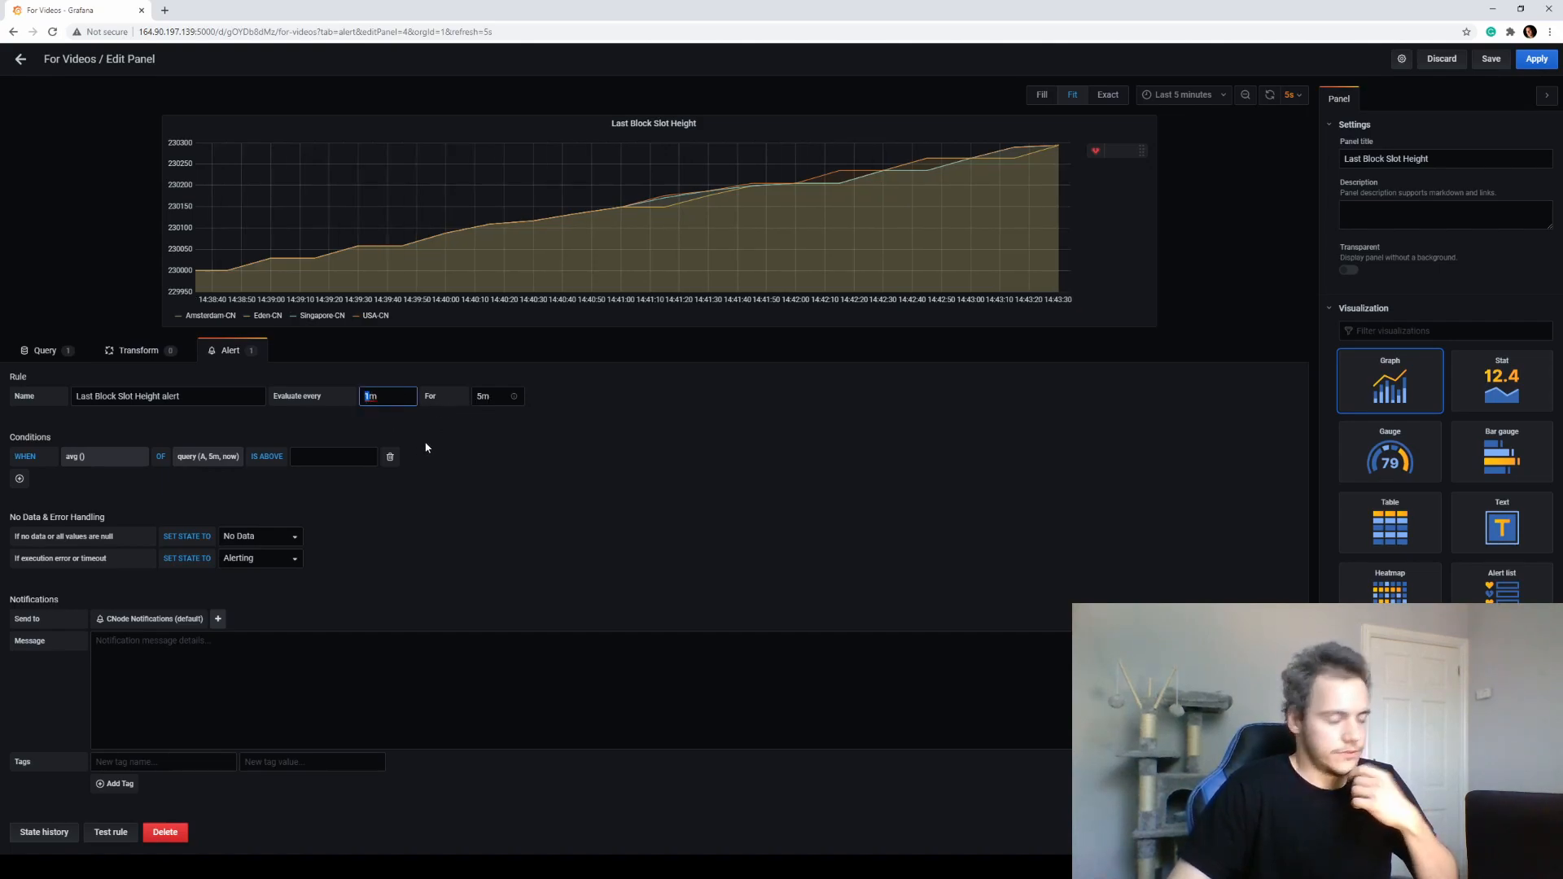
pyautogui.write('20s')
pyautogui.click(510, 475)
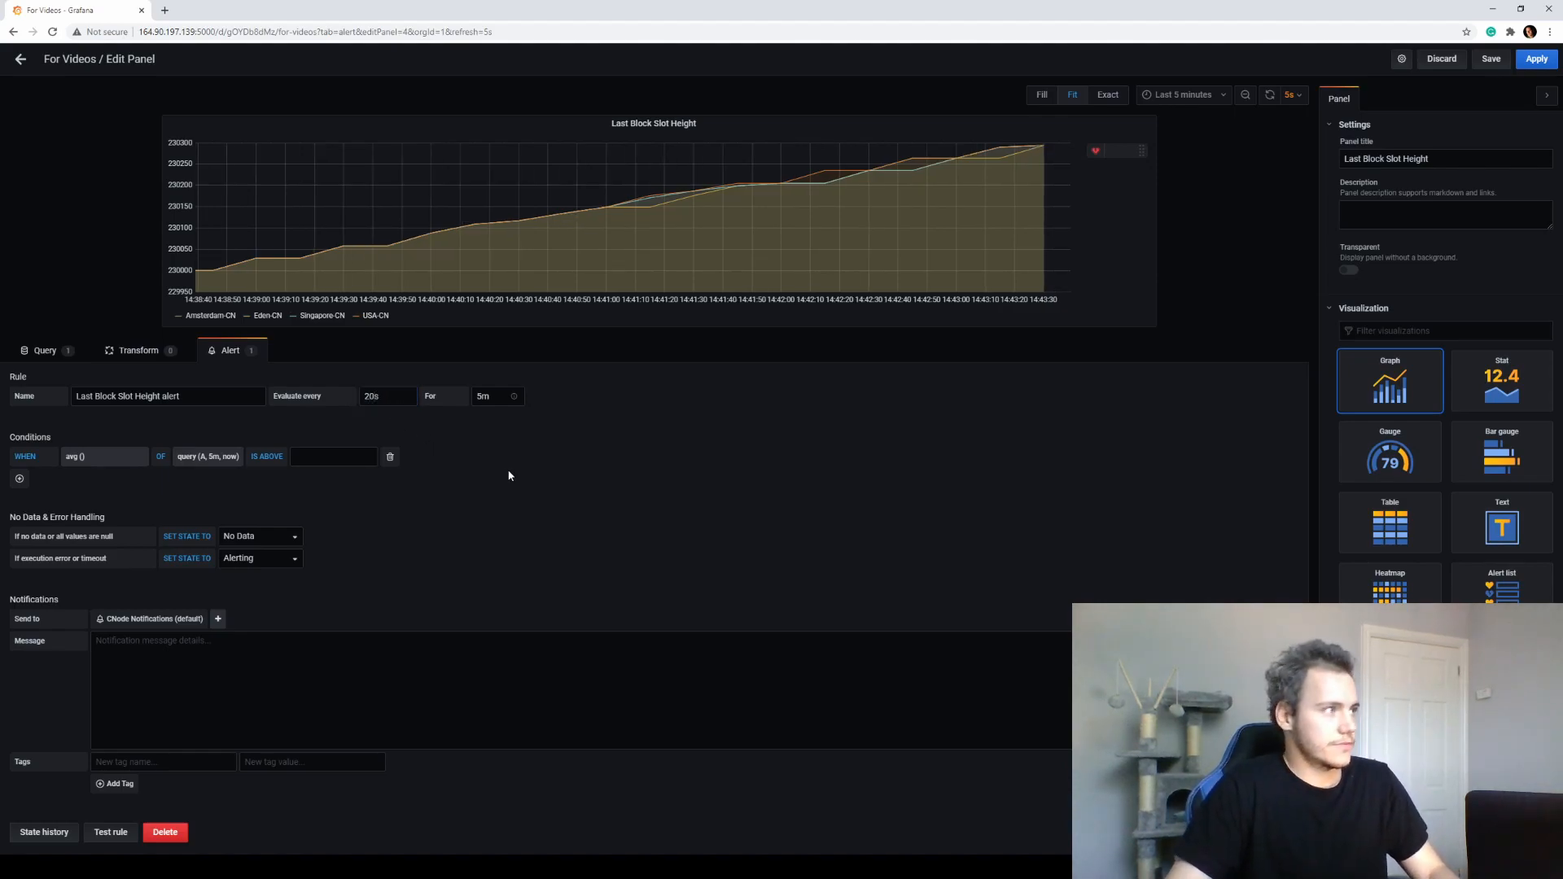
pyautogui.click(495, 399)
pyautogui.moveTo(492, 397); pyautogui.dragTo(463, 404)
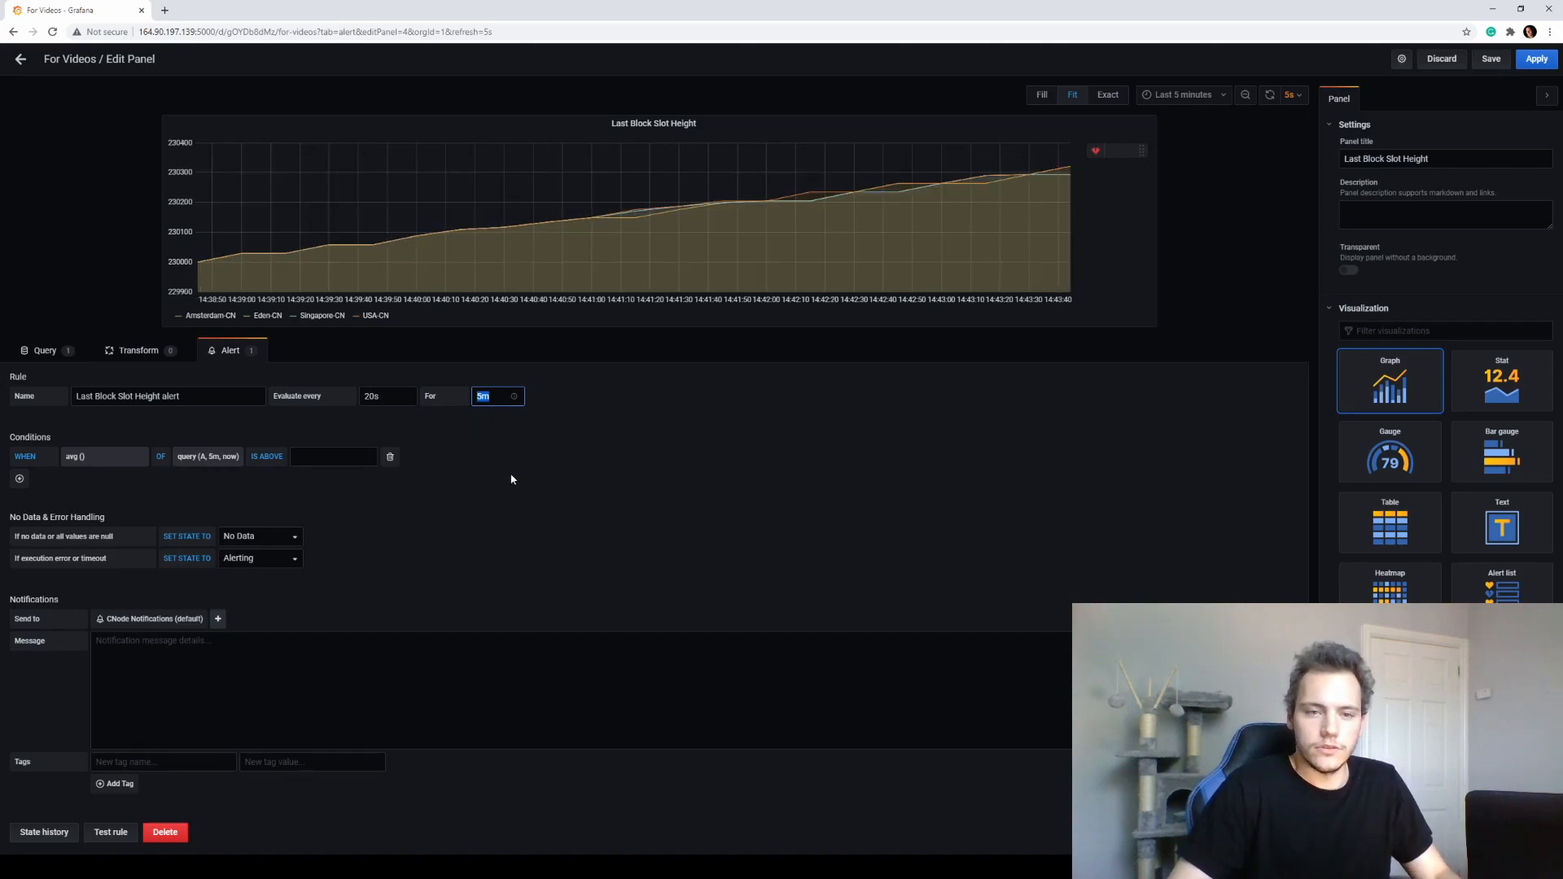
pyautogui.write('1m')
pyautogui.click(537, 479)
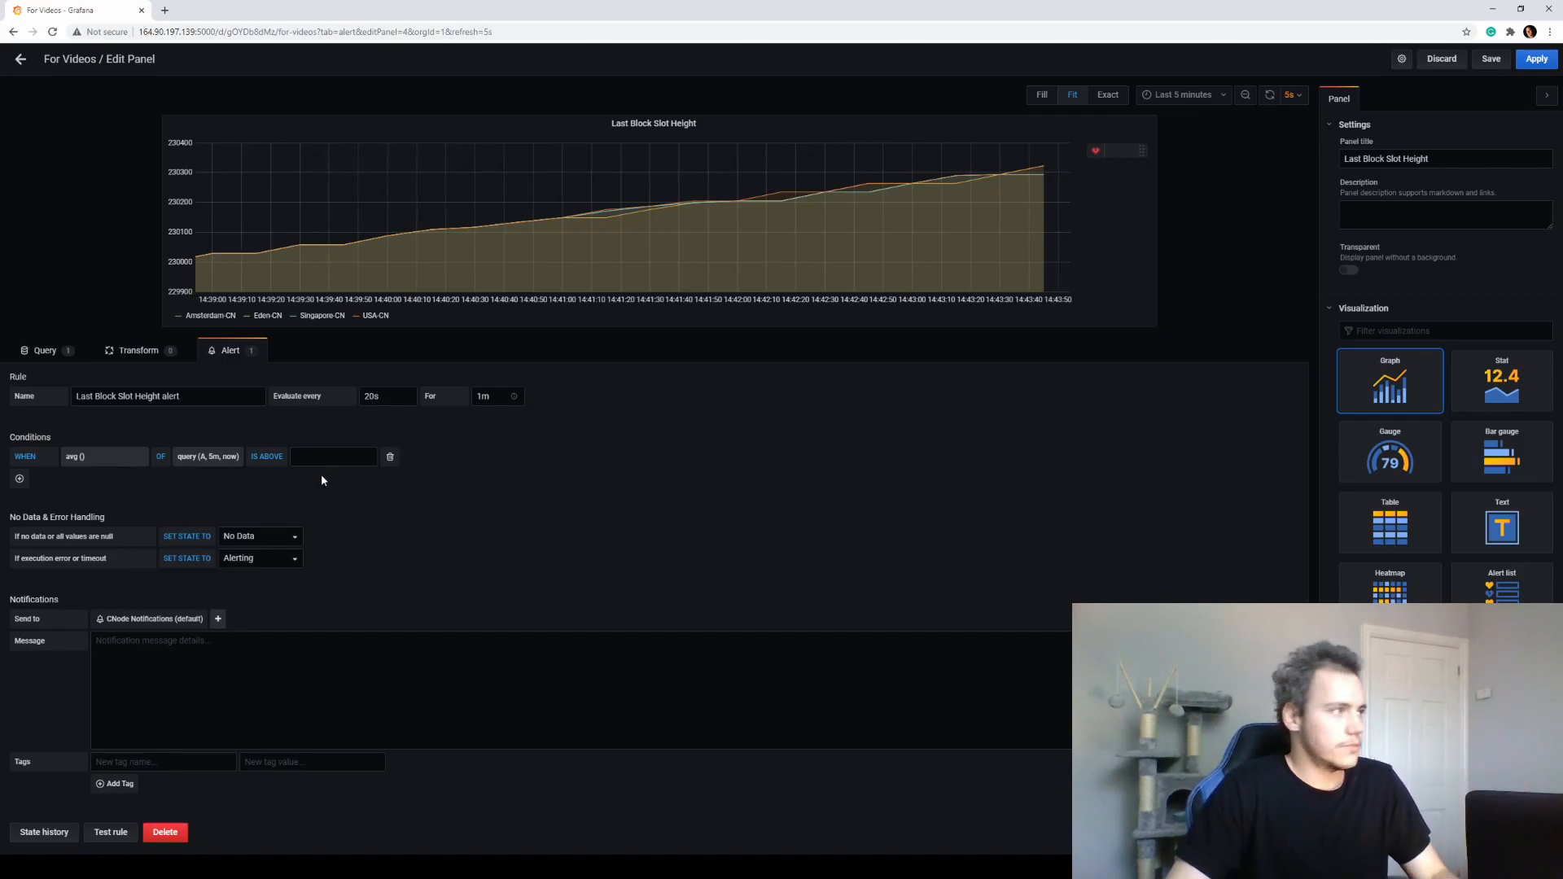
# Step: Set the alert condition to diff() of query A from 1m to now, with a threshold of is above 1
pyautogui.click(65, 356)
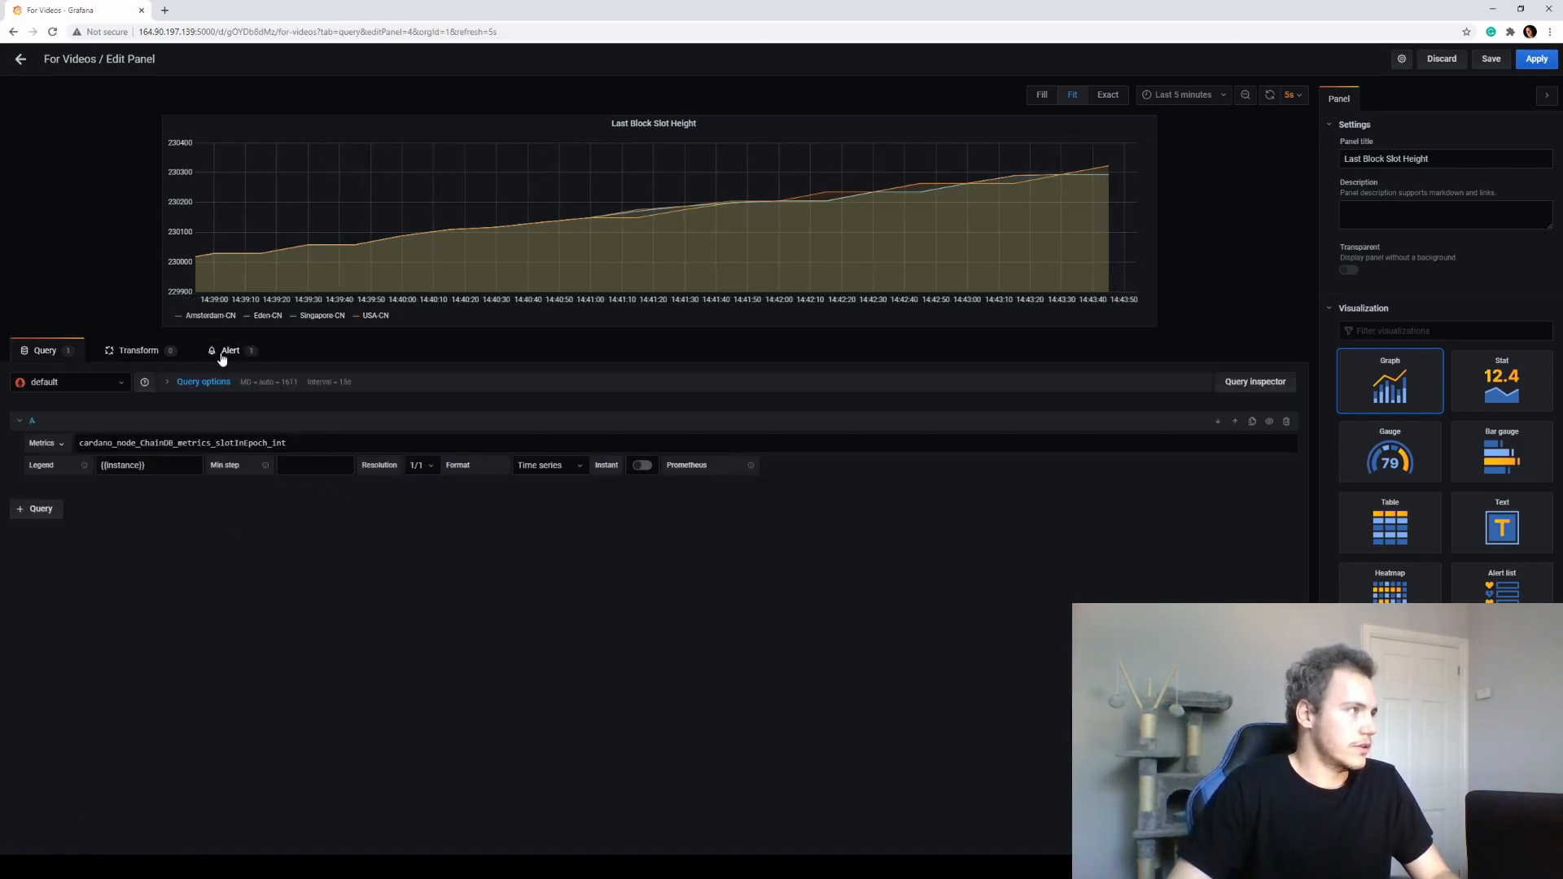
pyautogui.click(224, 356)
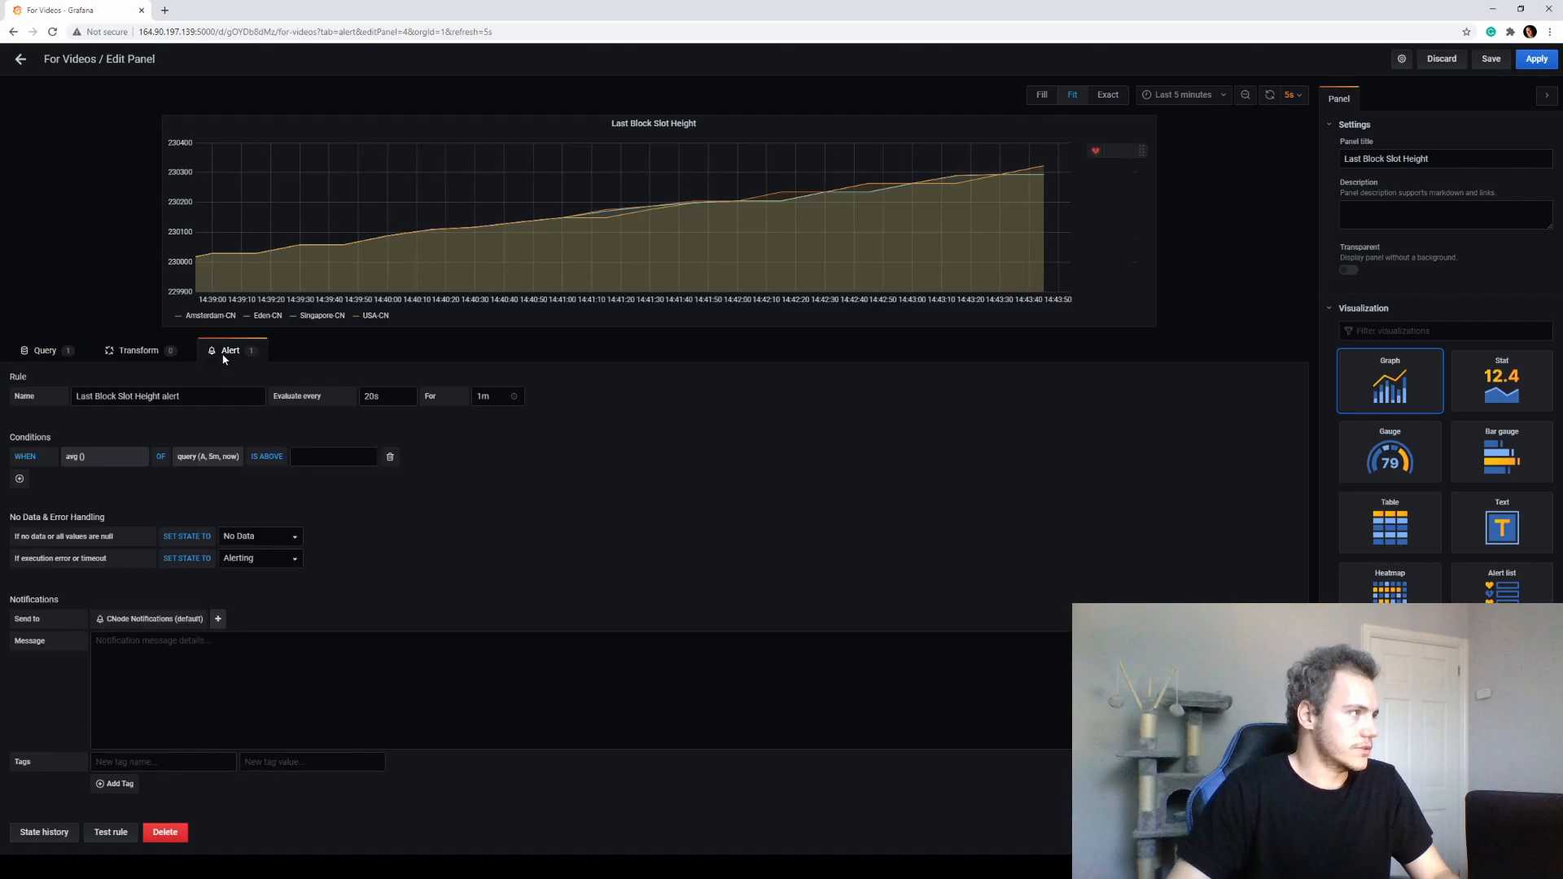
pyautogui.click(83, 457)
pyautogui.click(95, 559)
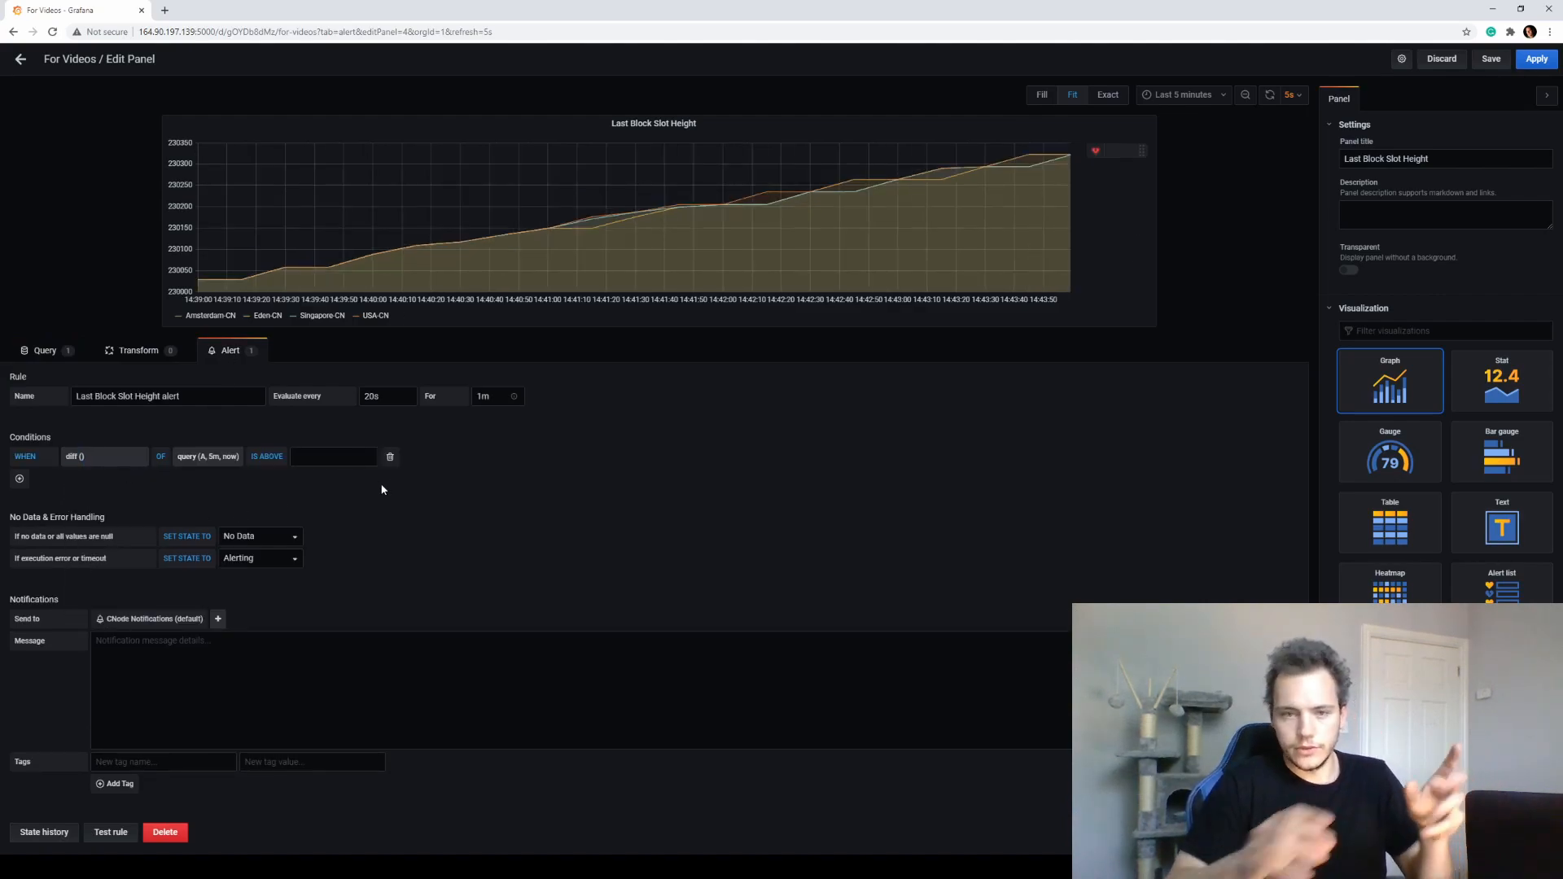
pyautogui.click(213, 456)
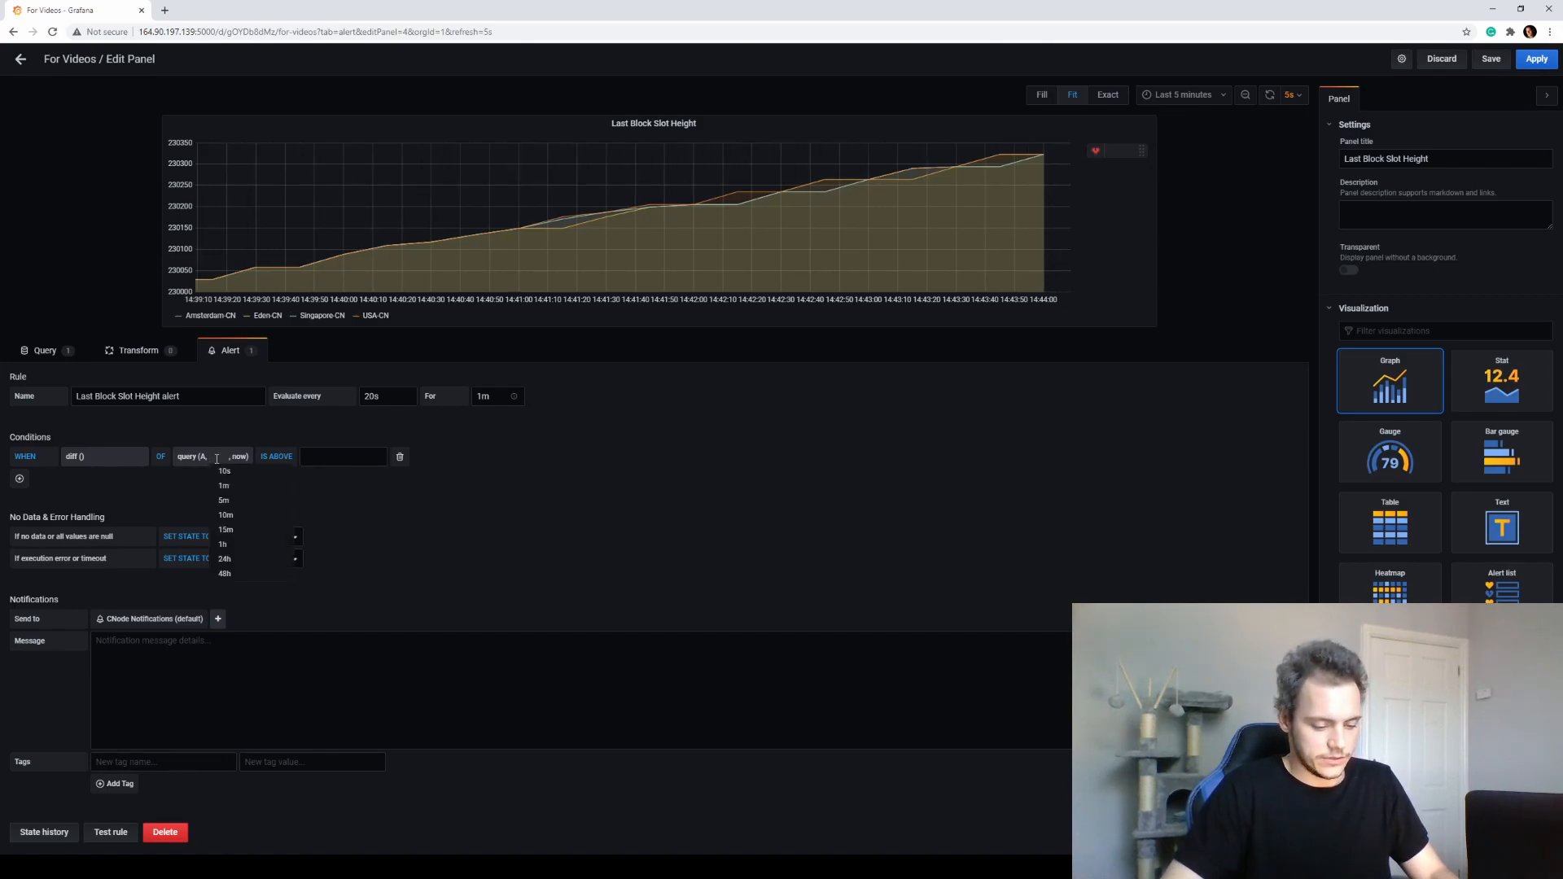
pyautogui.write('1m')
pyautogui.press('Return')
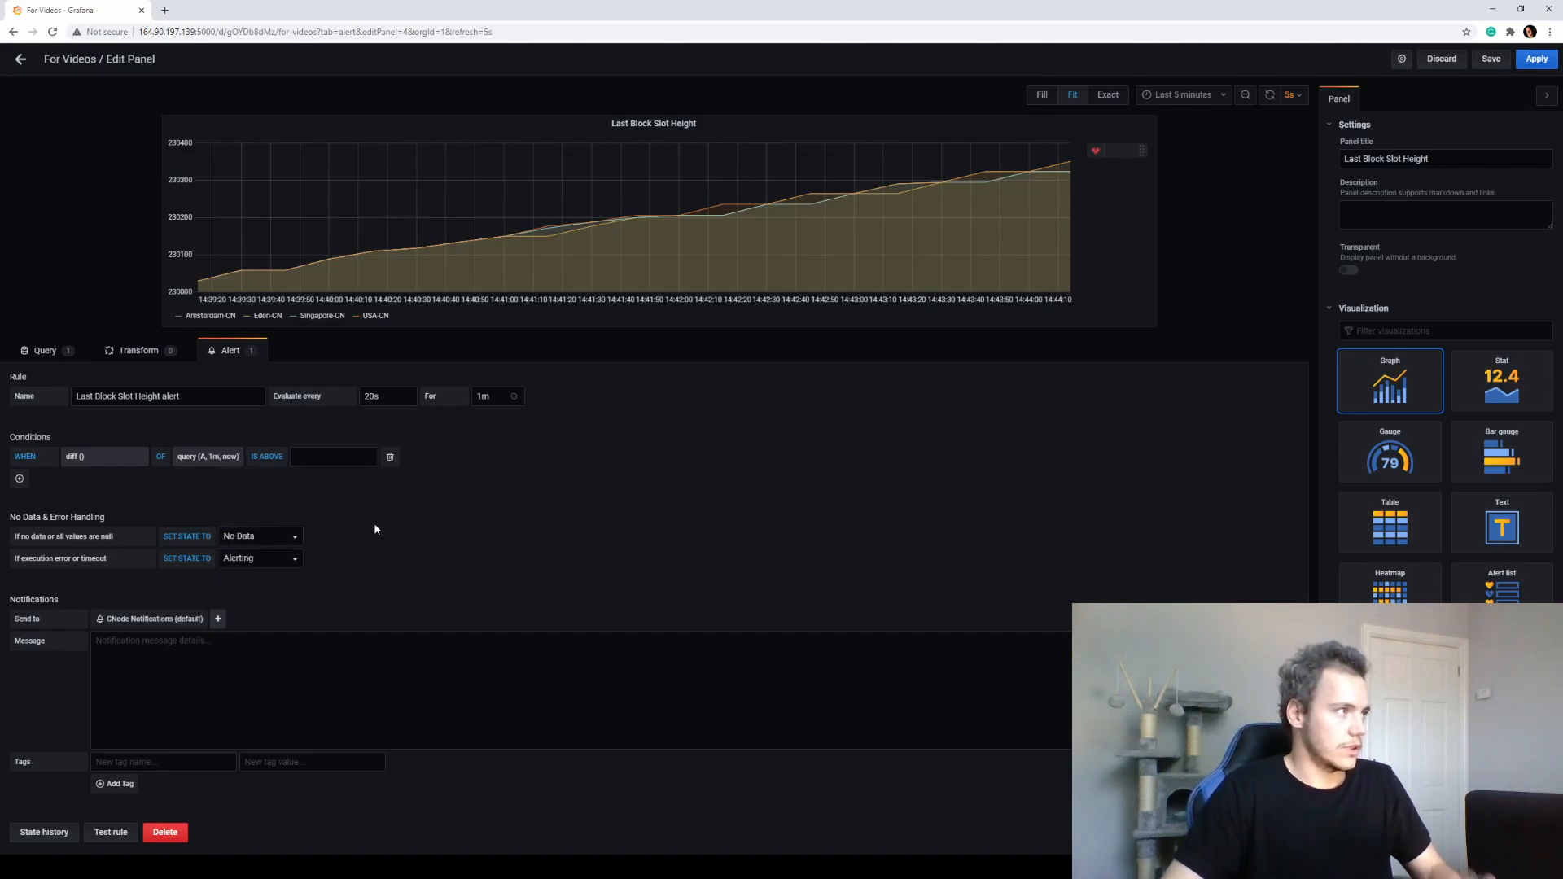
pyautogui.click(347, 457)
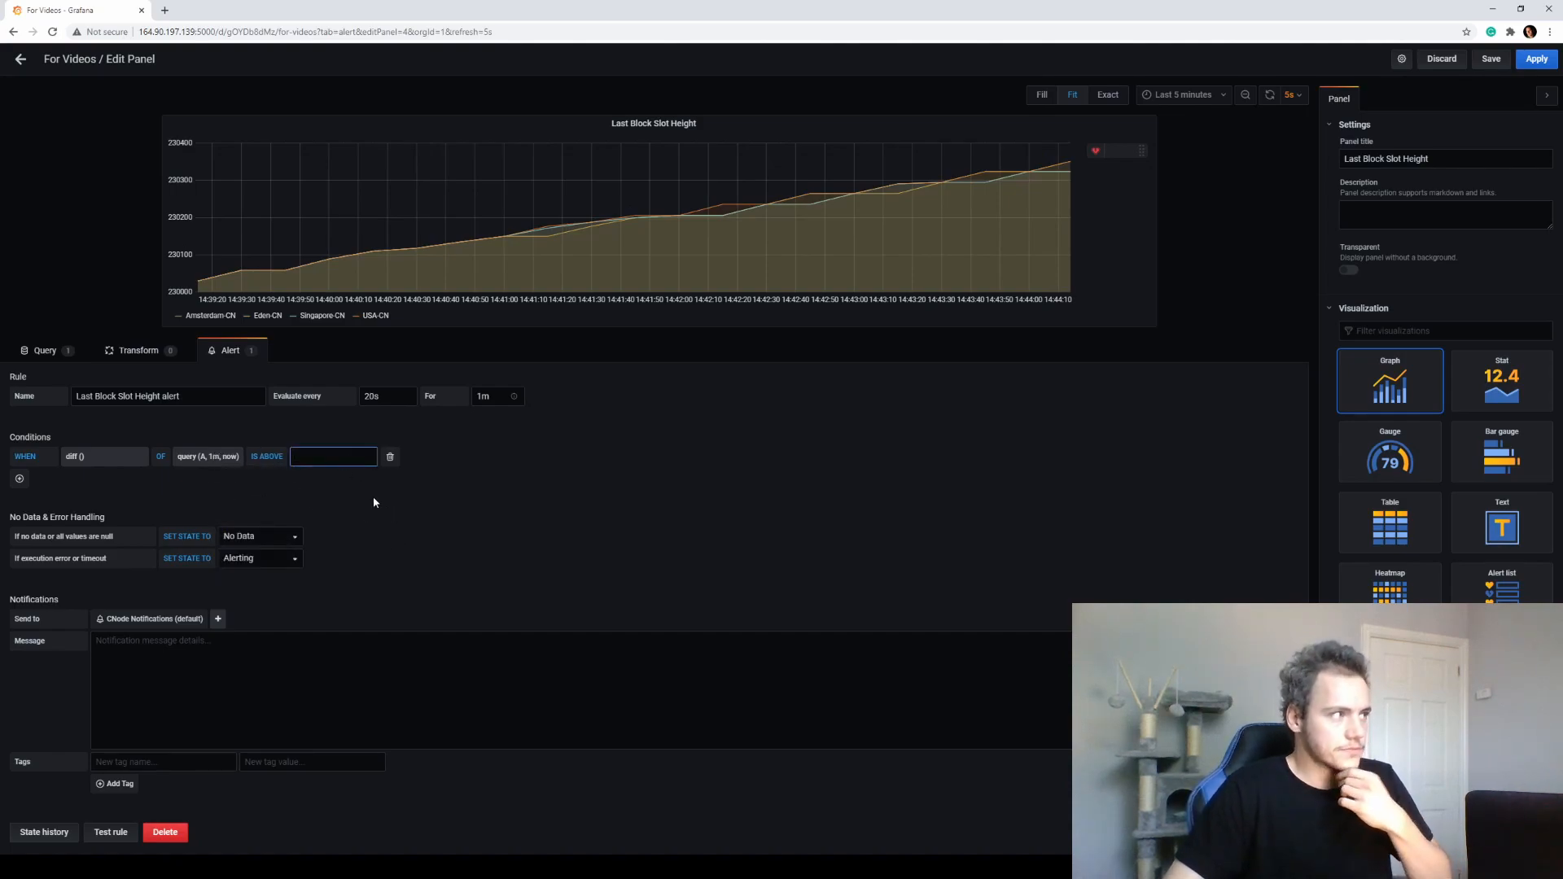
pyautogui.write('1')
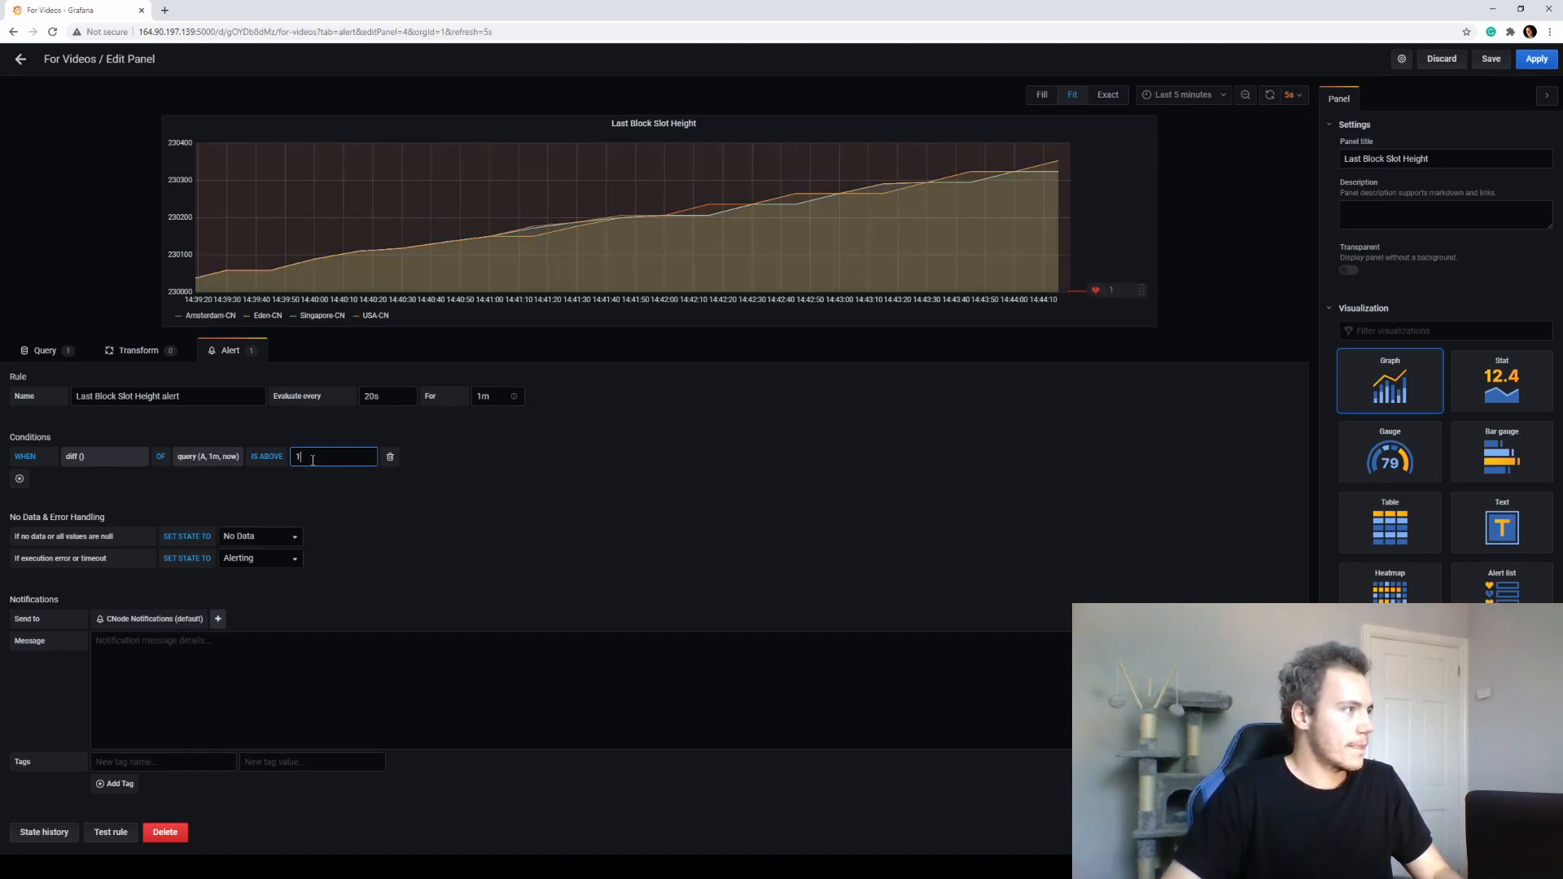
# Step: Change the alert condition's threshold to is below 1
pyautogui.click(266, 456)
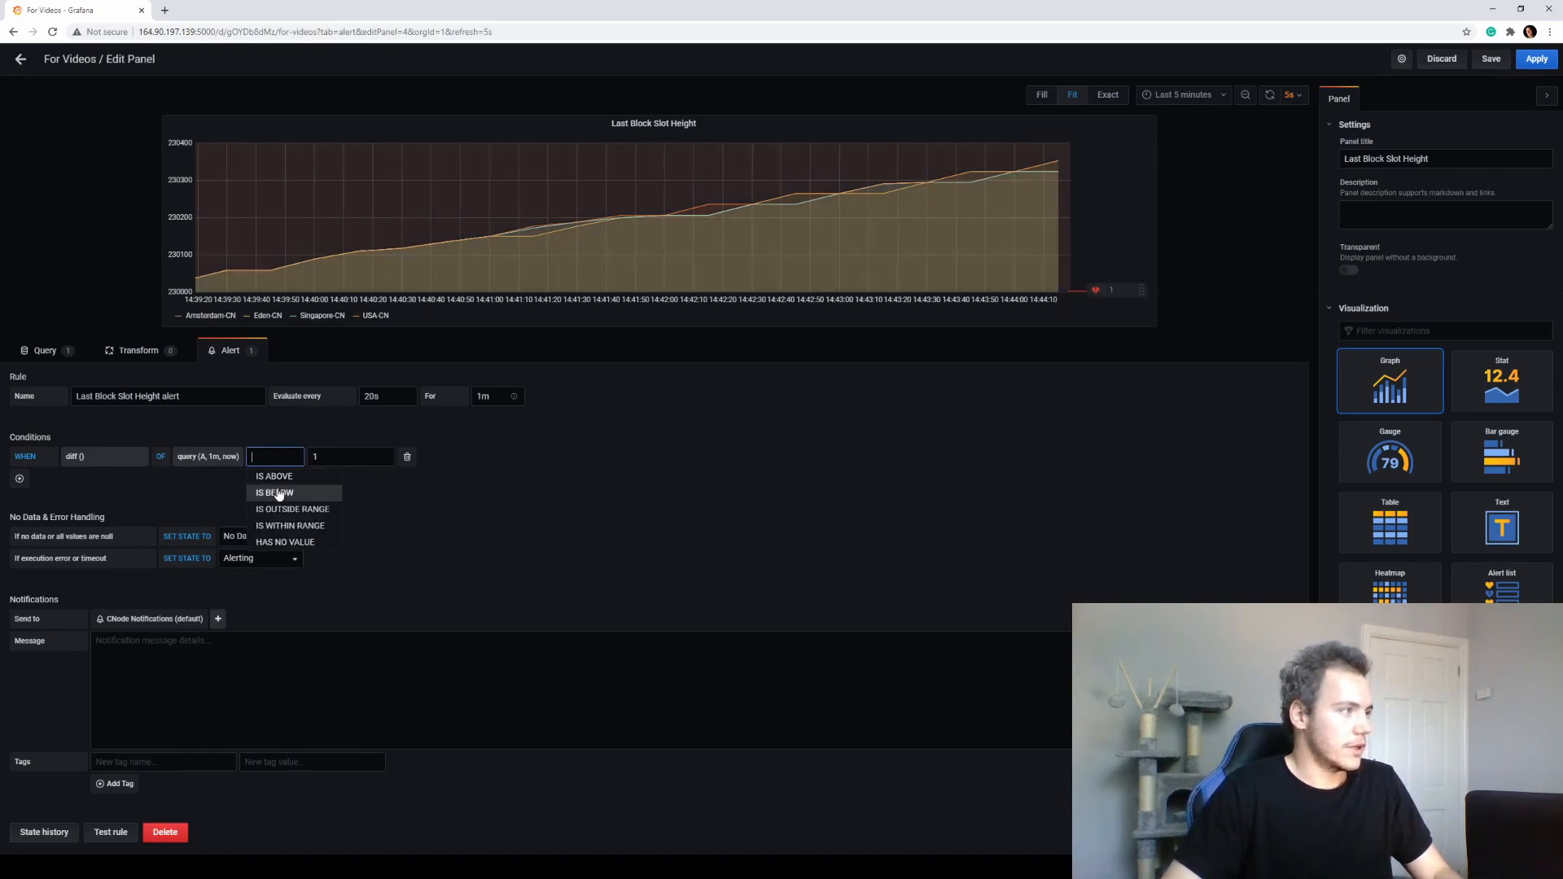
pyautogui.click(279, 494)
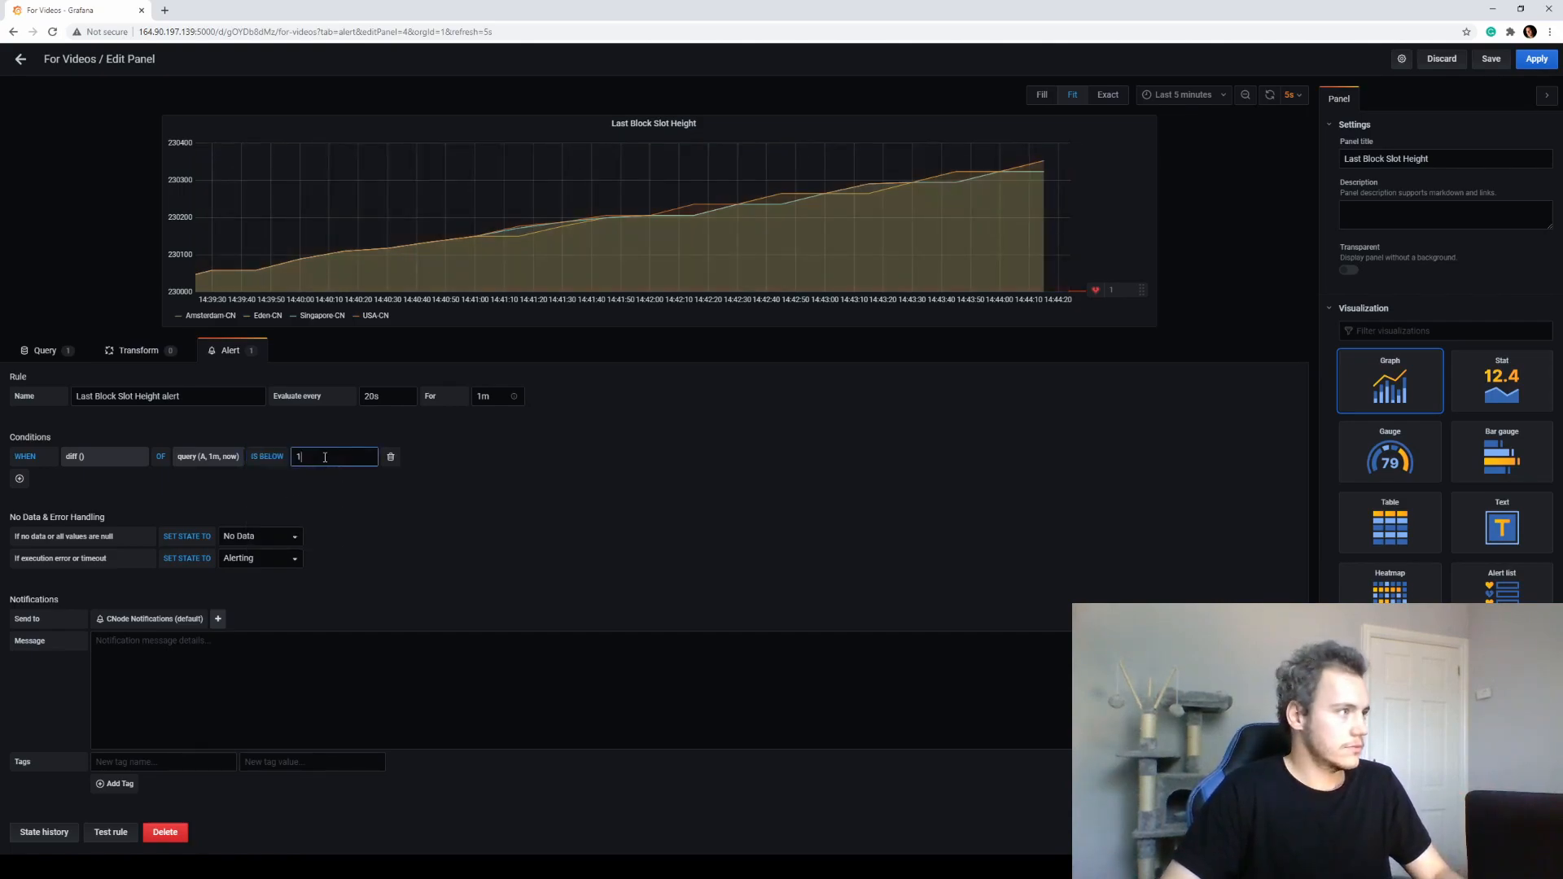
pyautogui.click(369, 522)
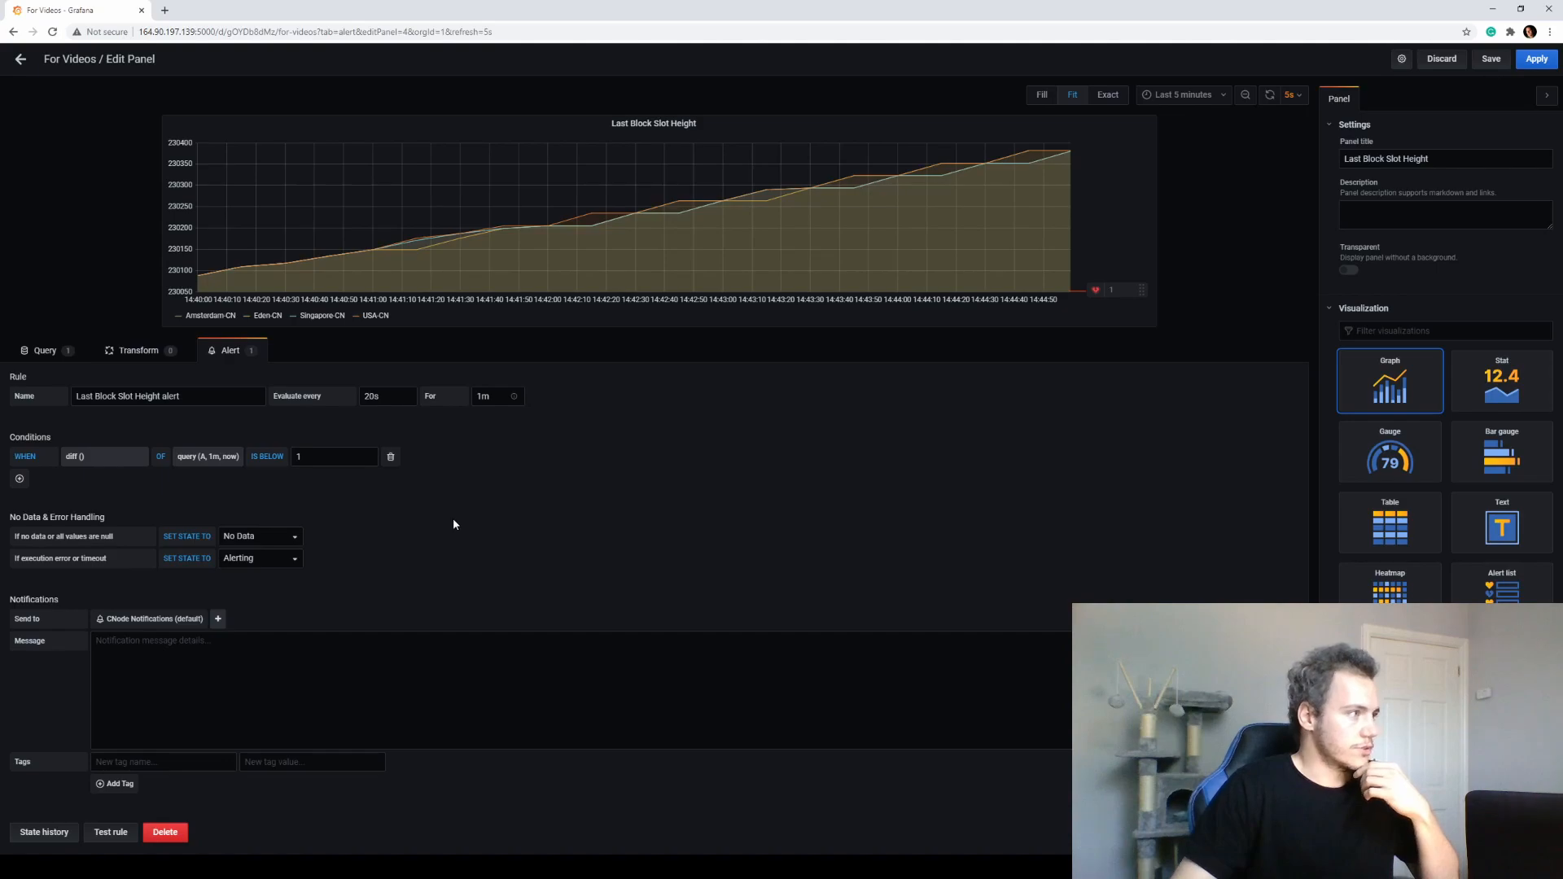
# Step: Set the notification message to "Node is stuck or problem with network!" and test the alert rule
pyautogui.click(530, 672)
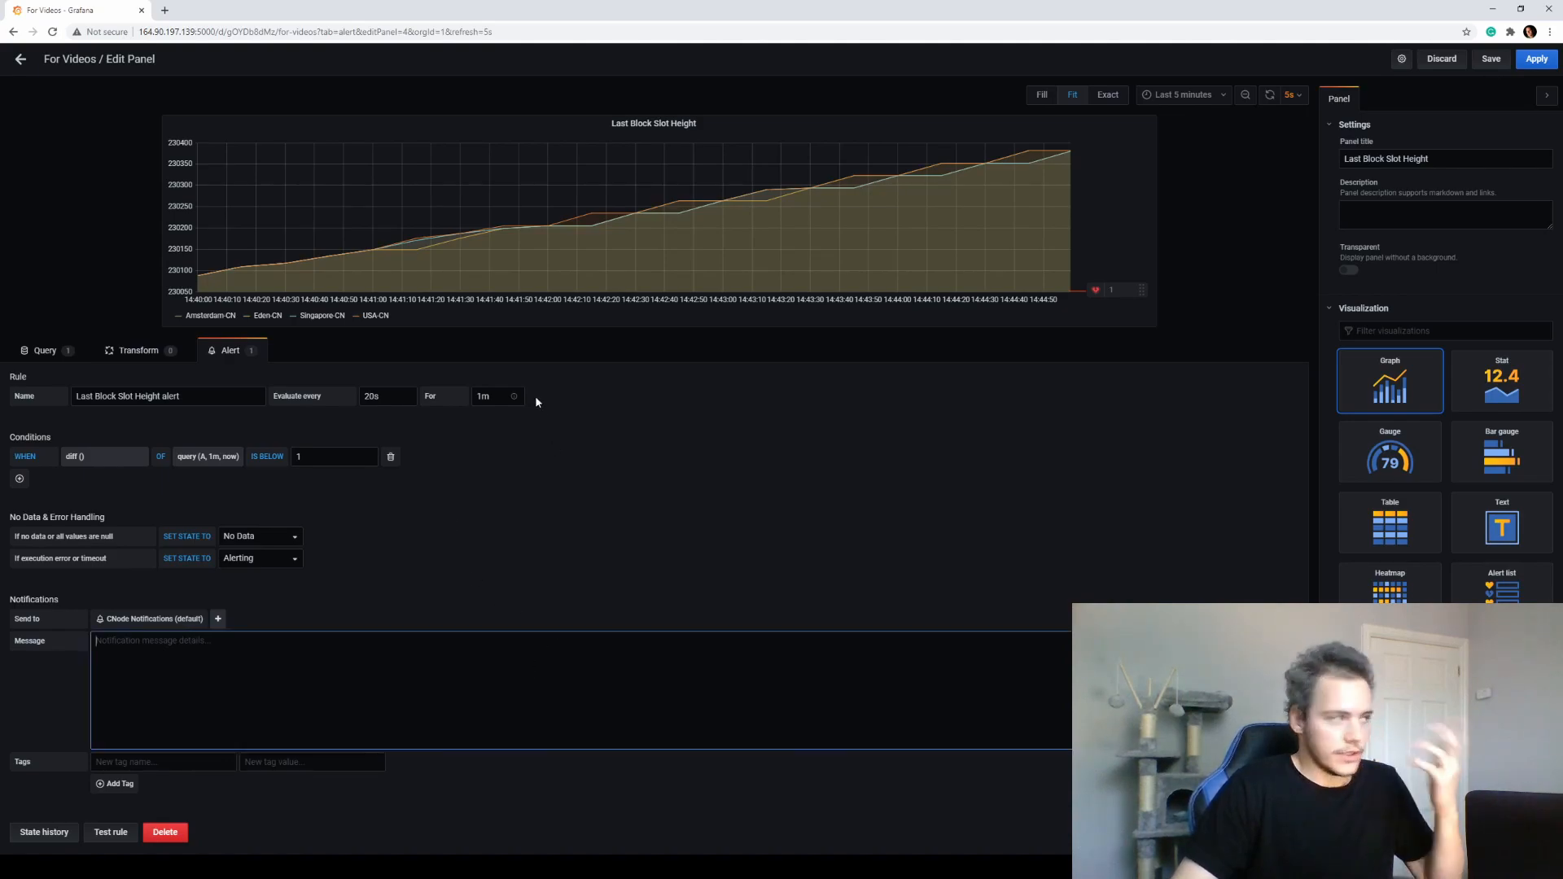
pyautogui.write('Node is st')
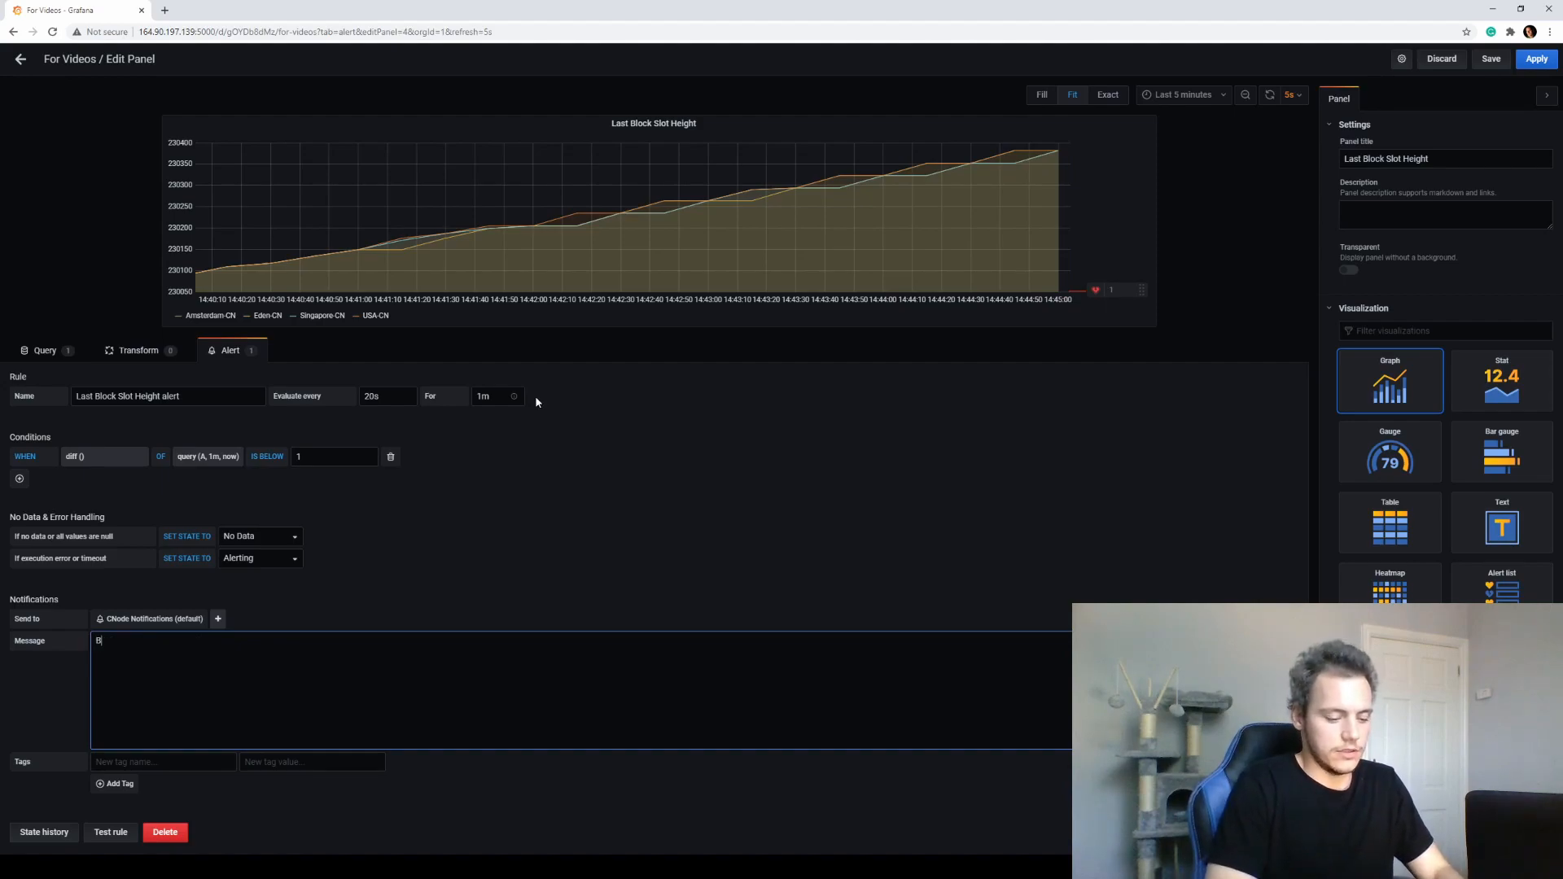
pyautogui.write('uck o')
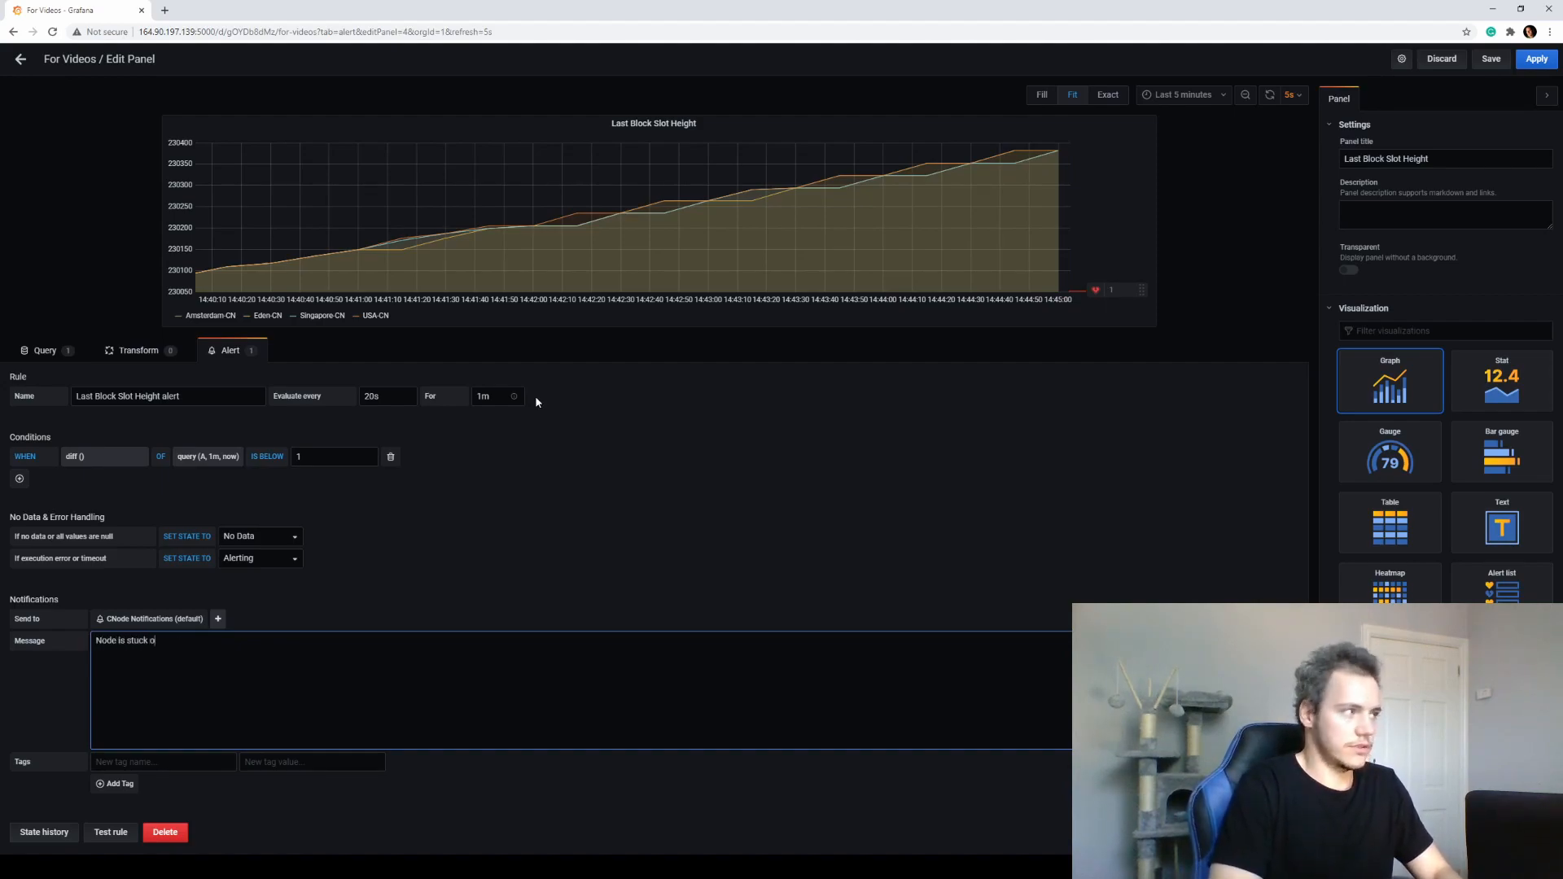
pyautogui.write('r problem with')
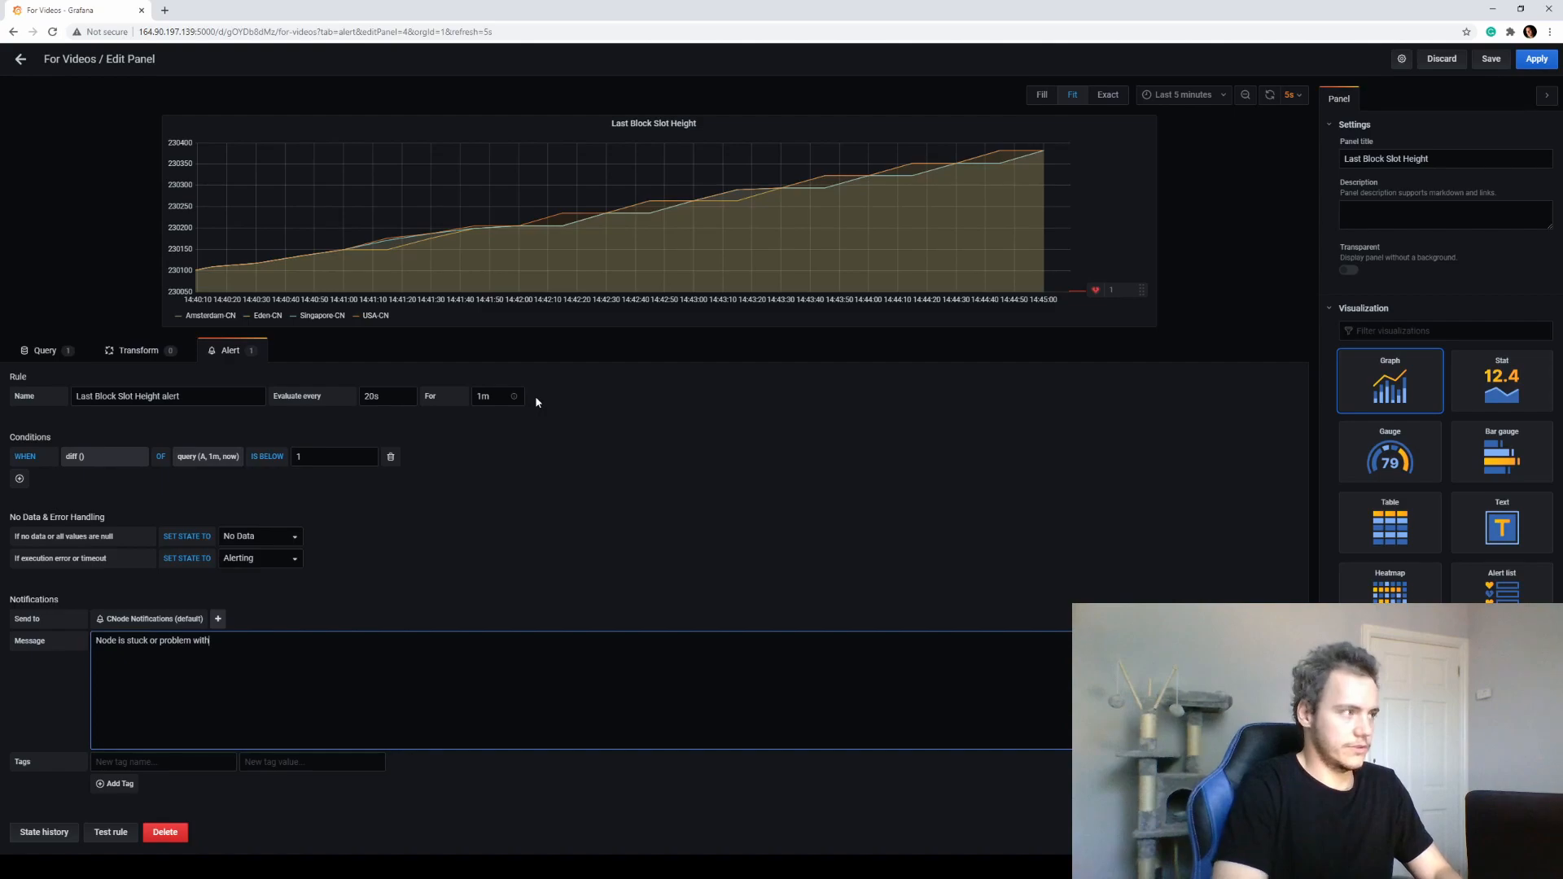
pyautogui.write(' network')
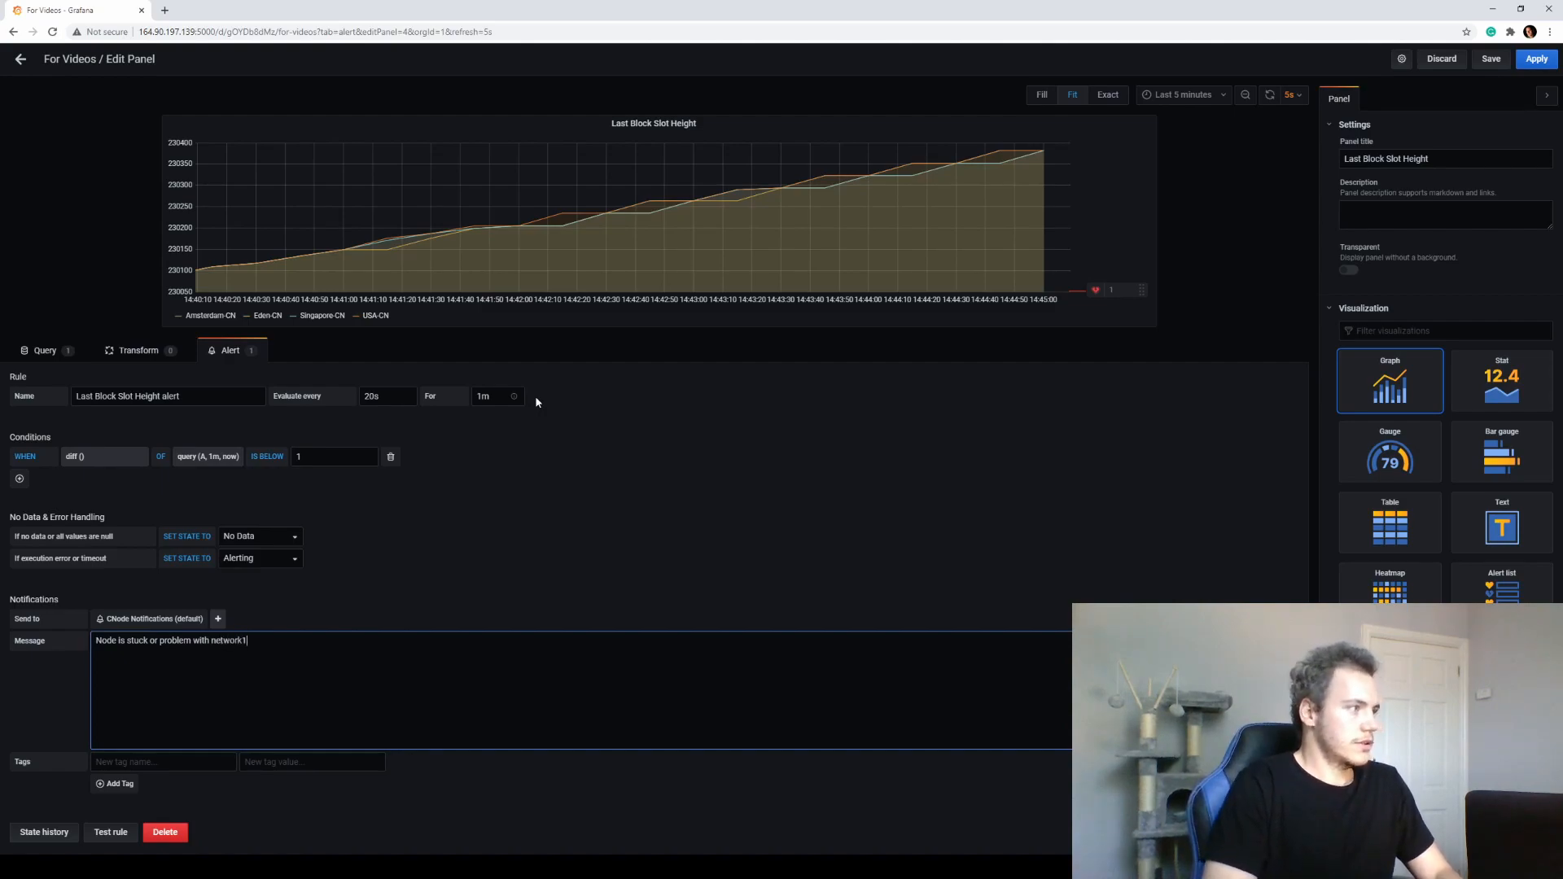
pyautogui.write('!')
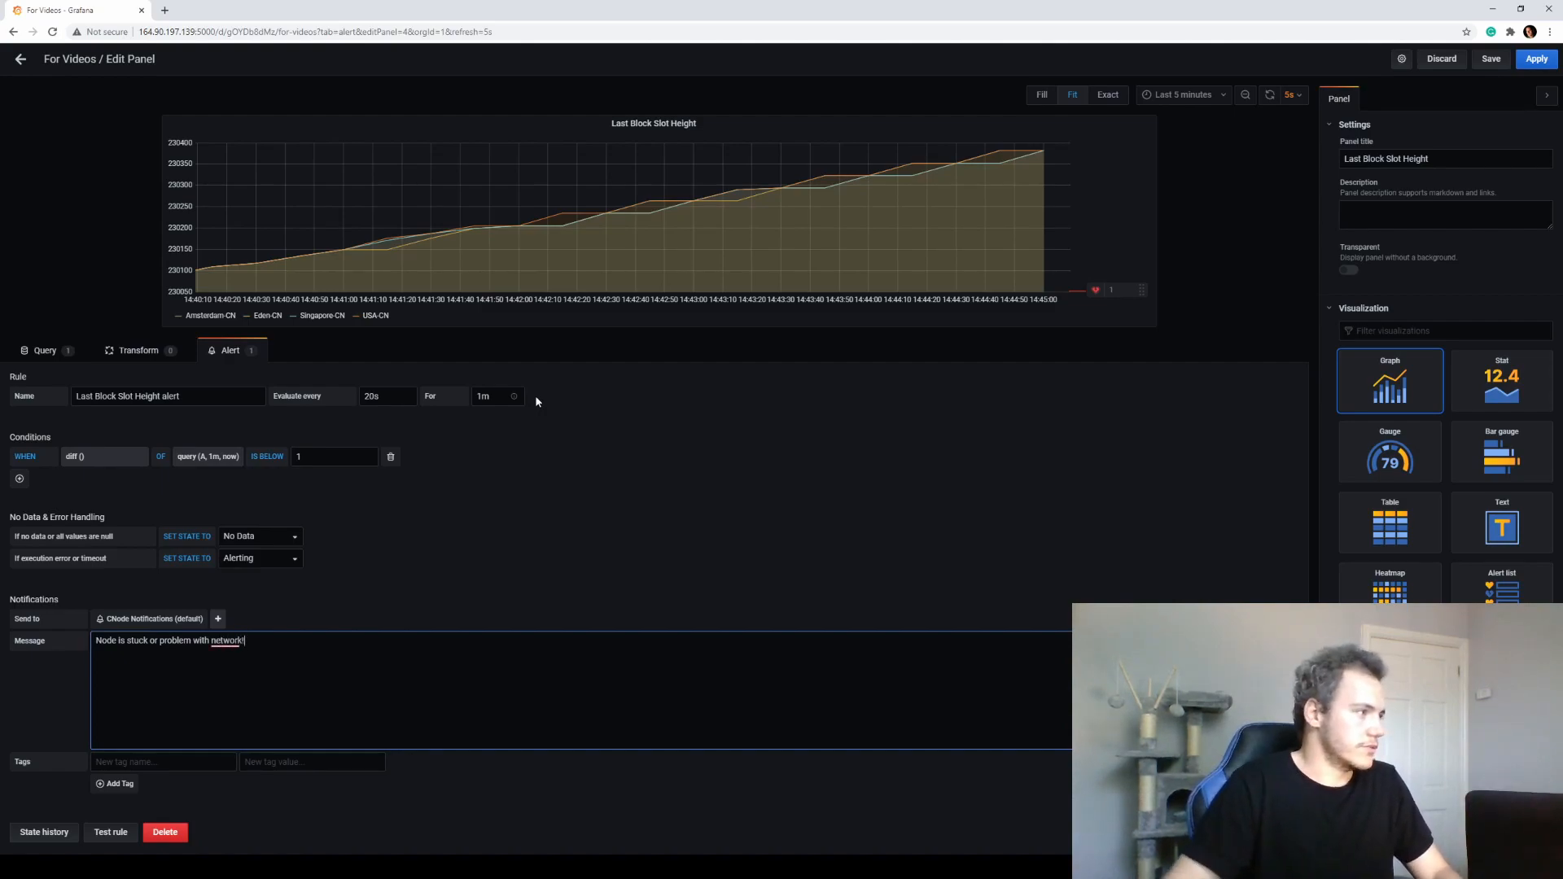
pyautogui.click(605, 485)
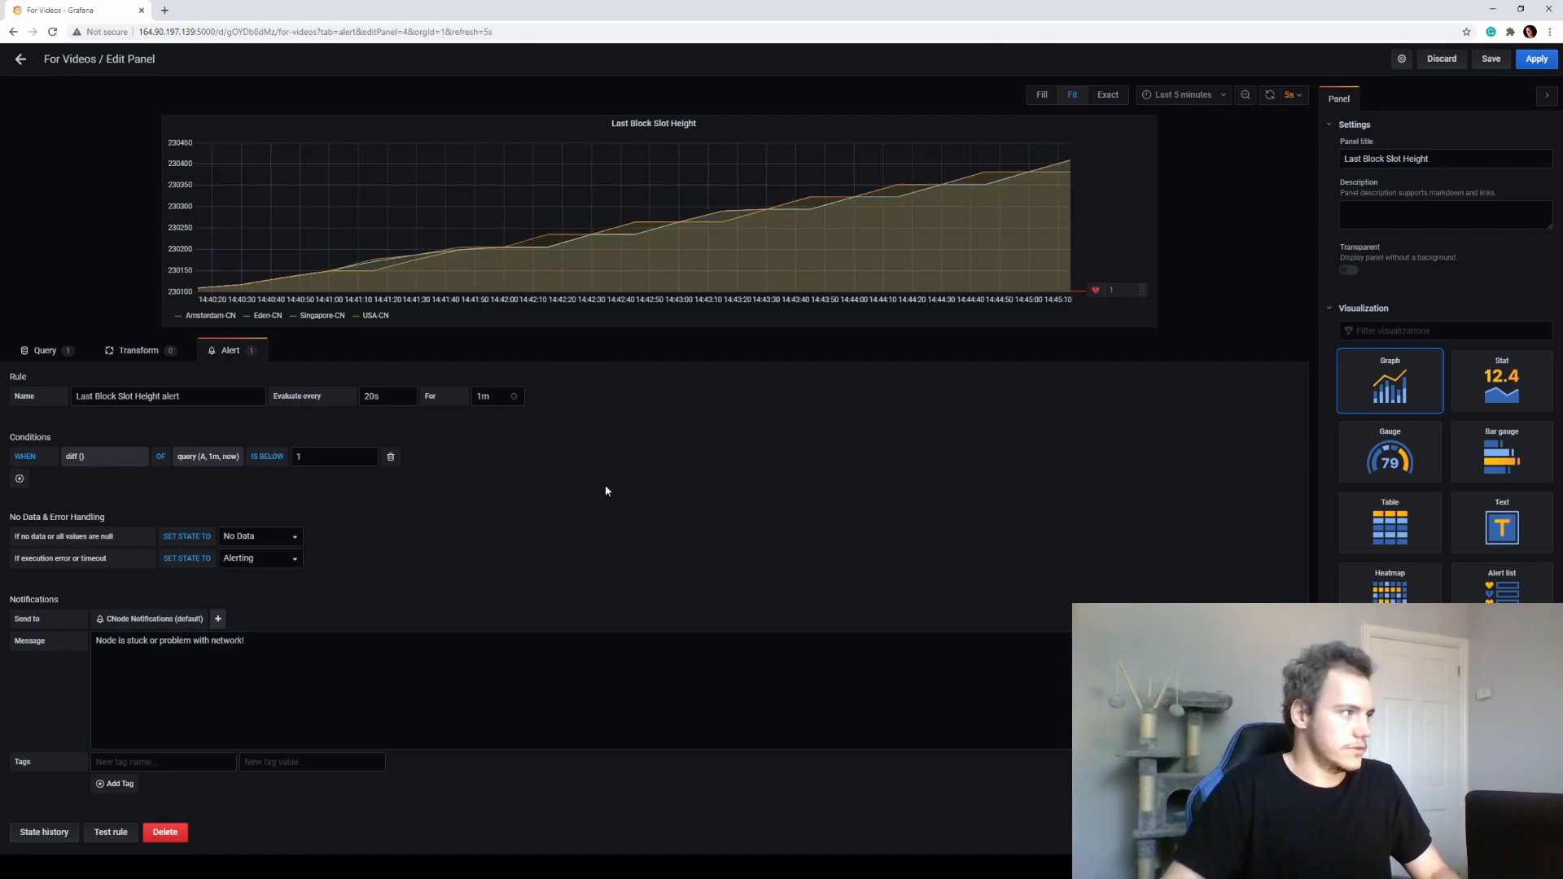
pyautogui.click(112, 834)
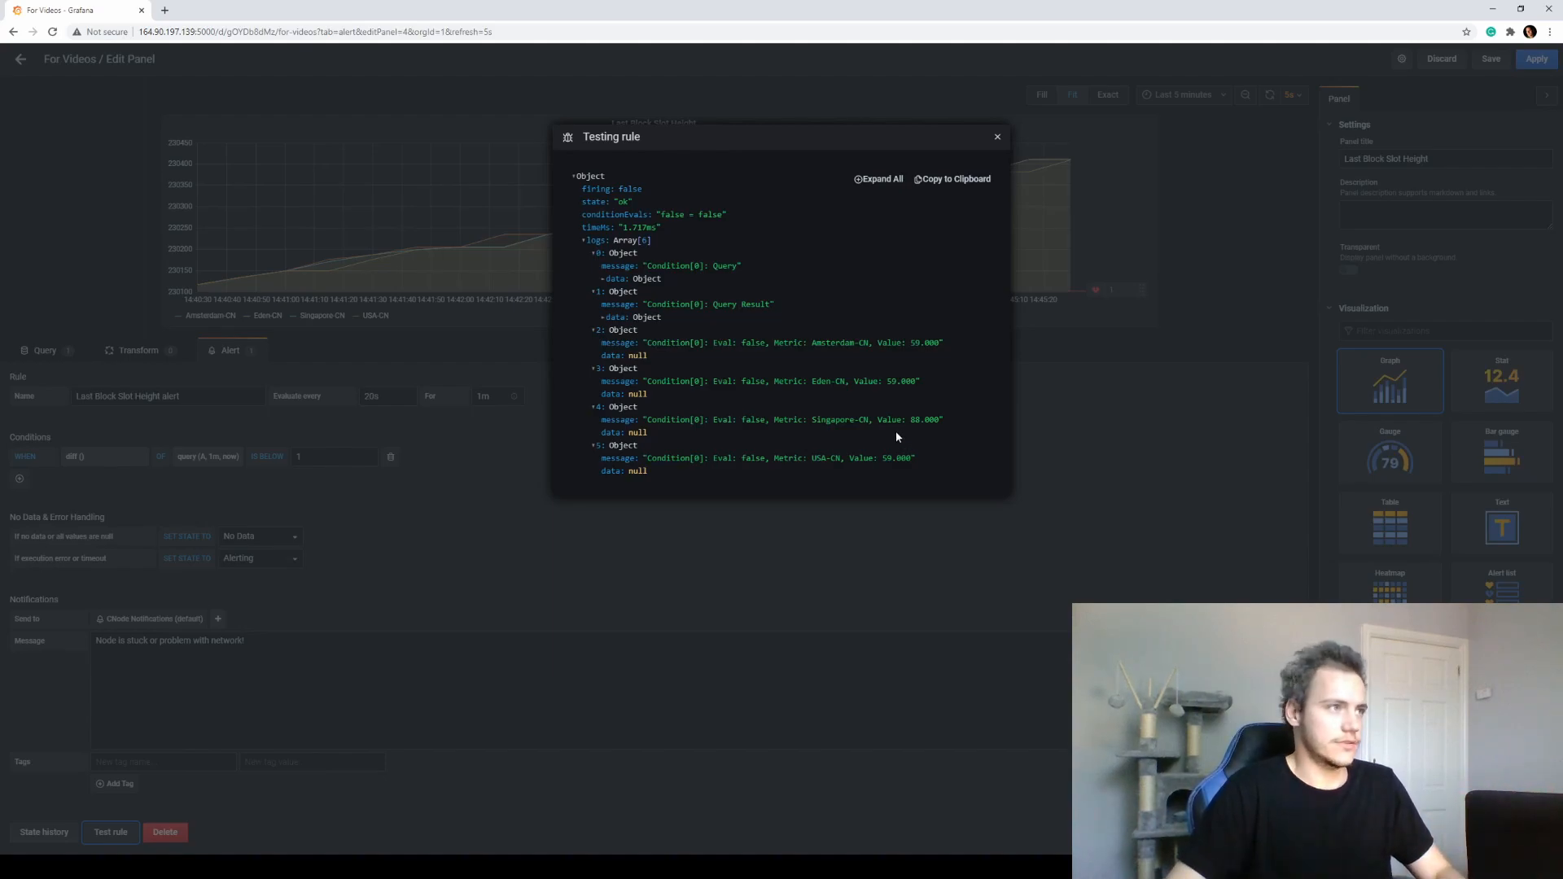
pyautogui.click(997, 137)
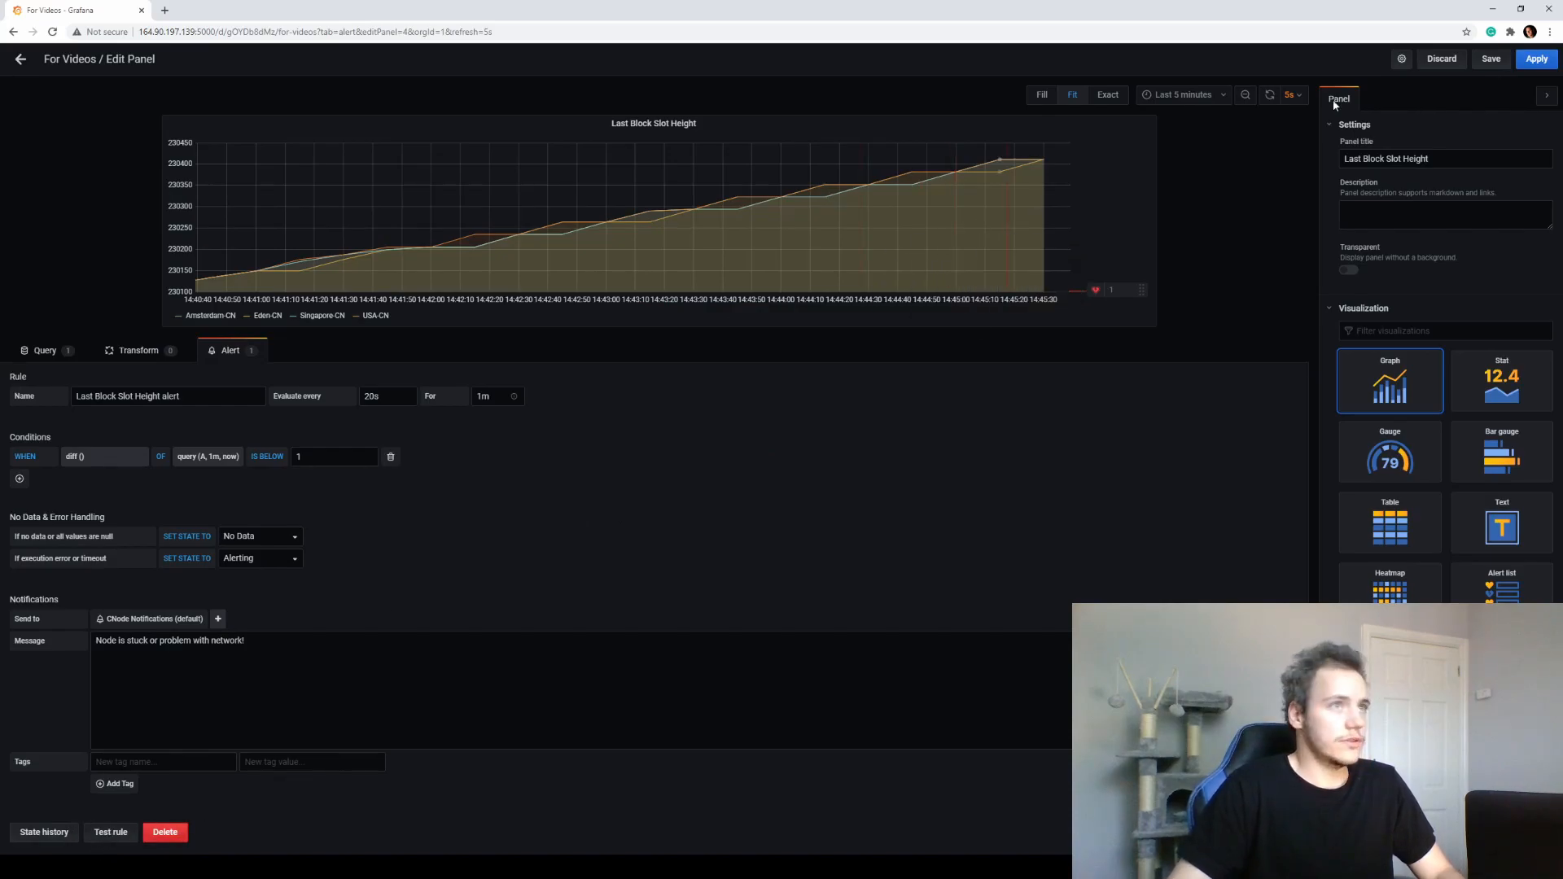
# Step: Apply the Last Block Slot Height panel changes and save the For Videos dashboard
pyautogui.click(1537, 59)
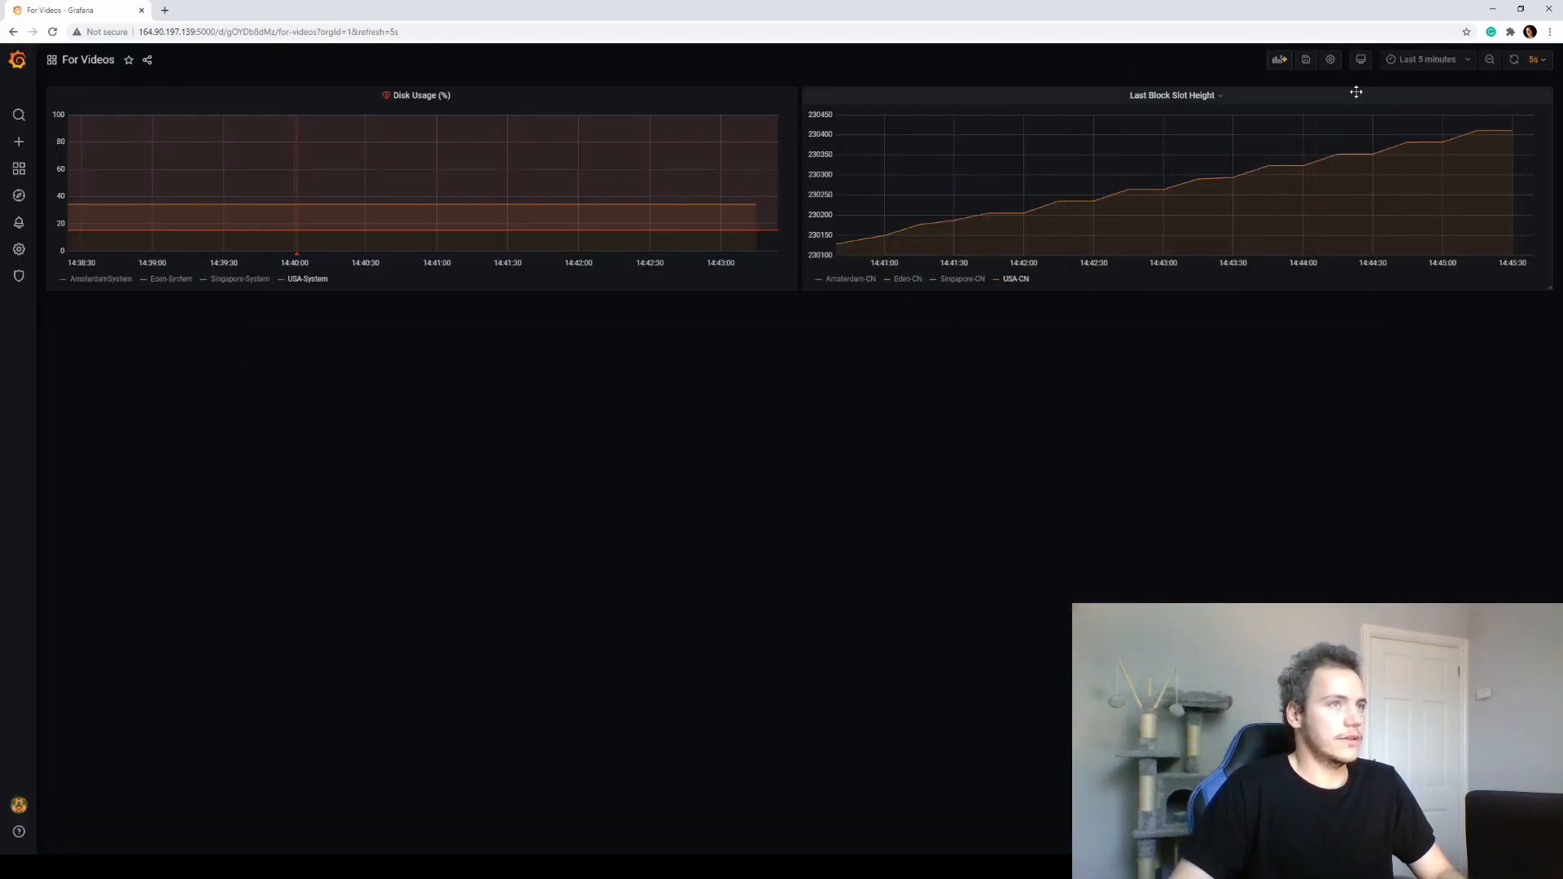
pyautogui.click(1305, 60)
pyautogui.click(666, 237)
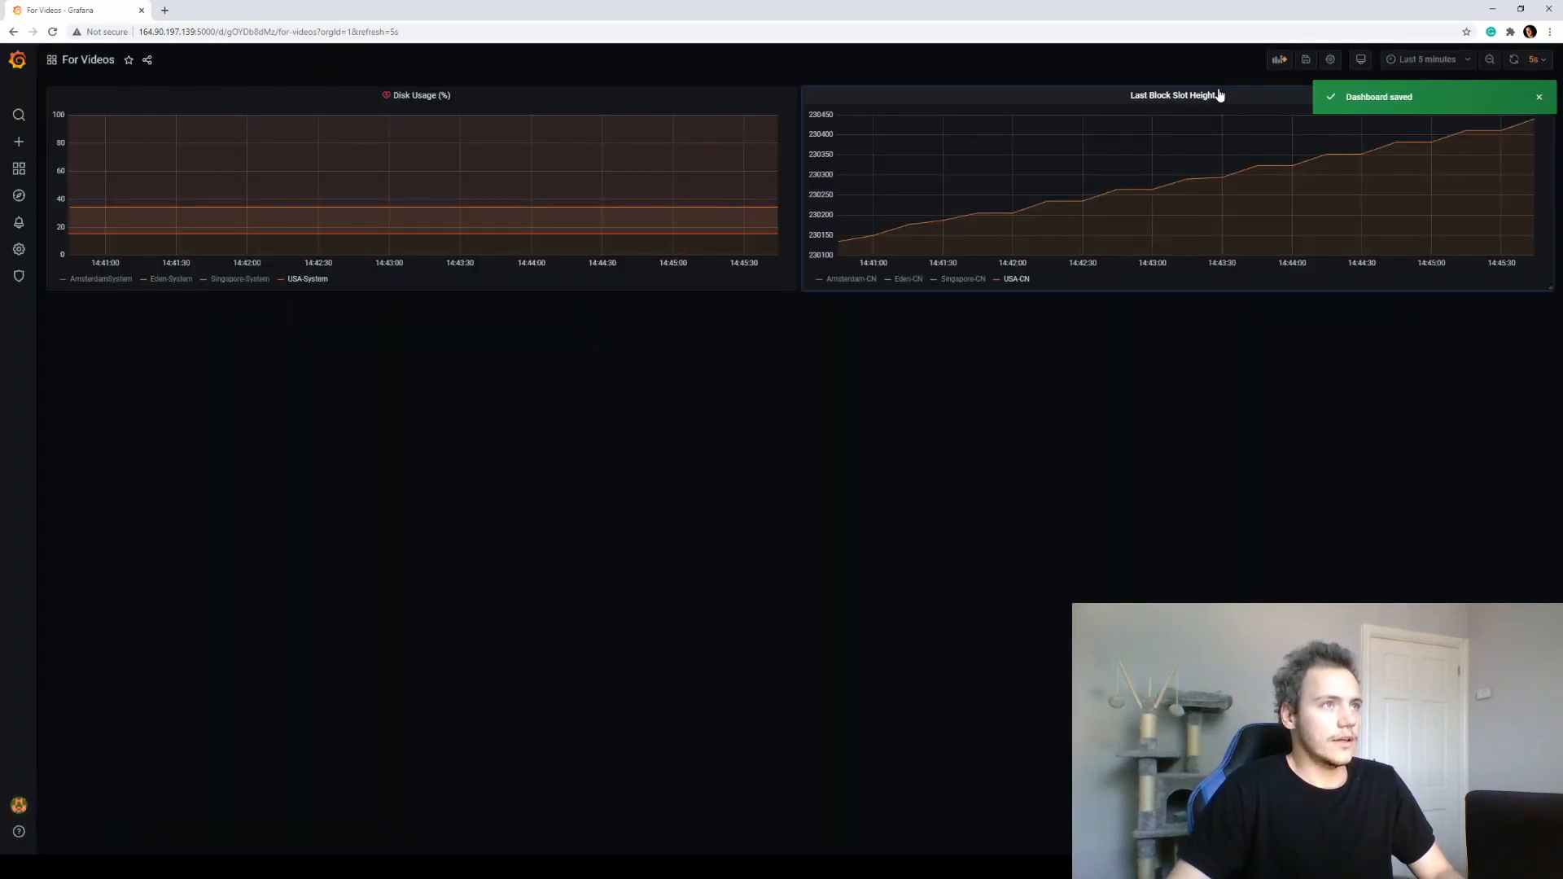
# Step: Check the list of alert rules for the Last Block Slot Height alert and return to the For Videos dashboard
pyautogui.click(19, 223)
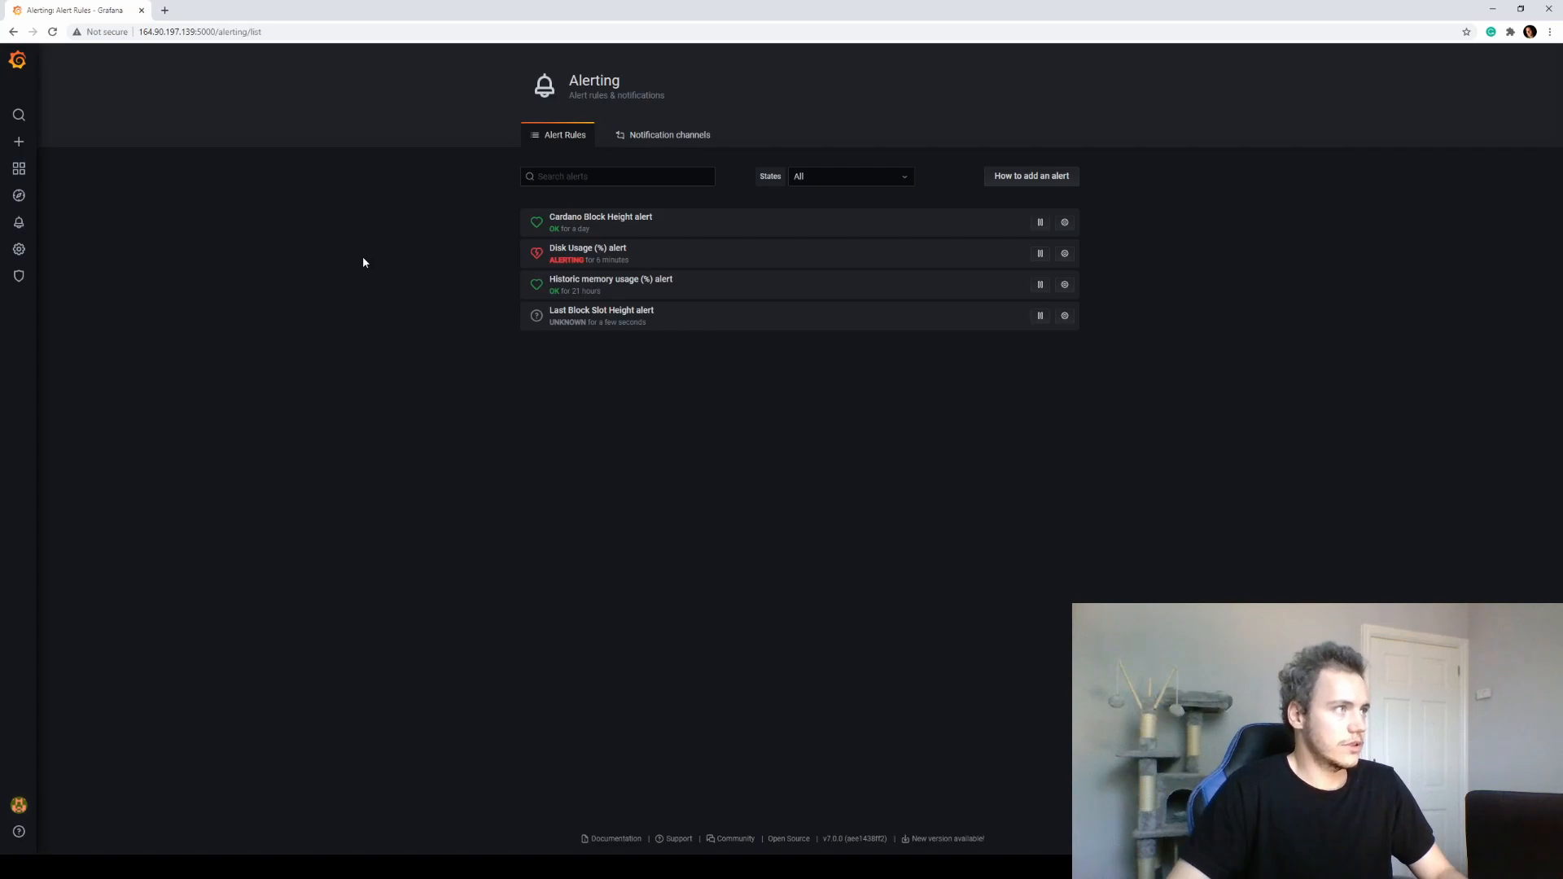
pyautogui.click(21, 114)
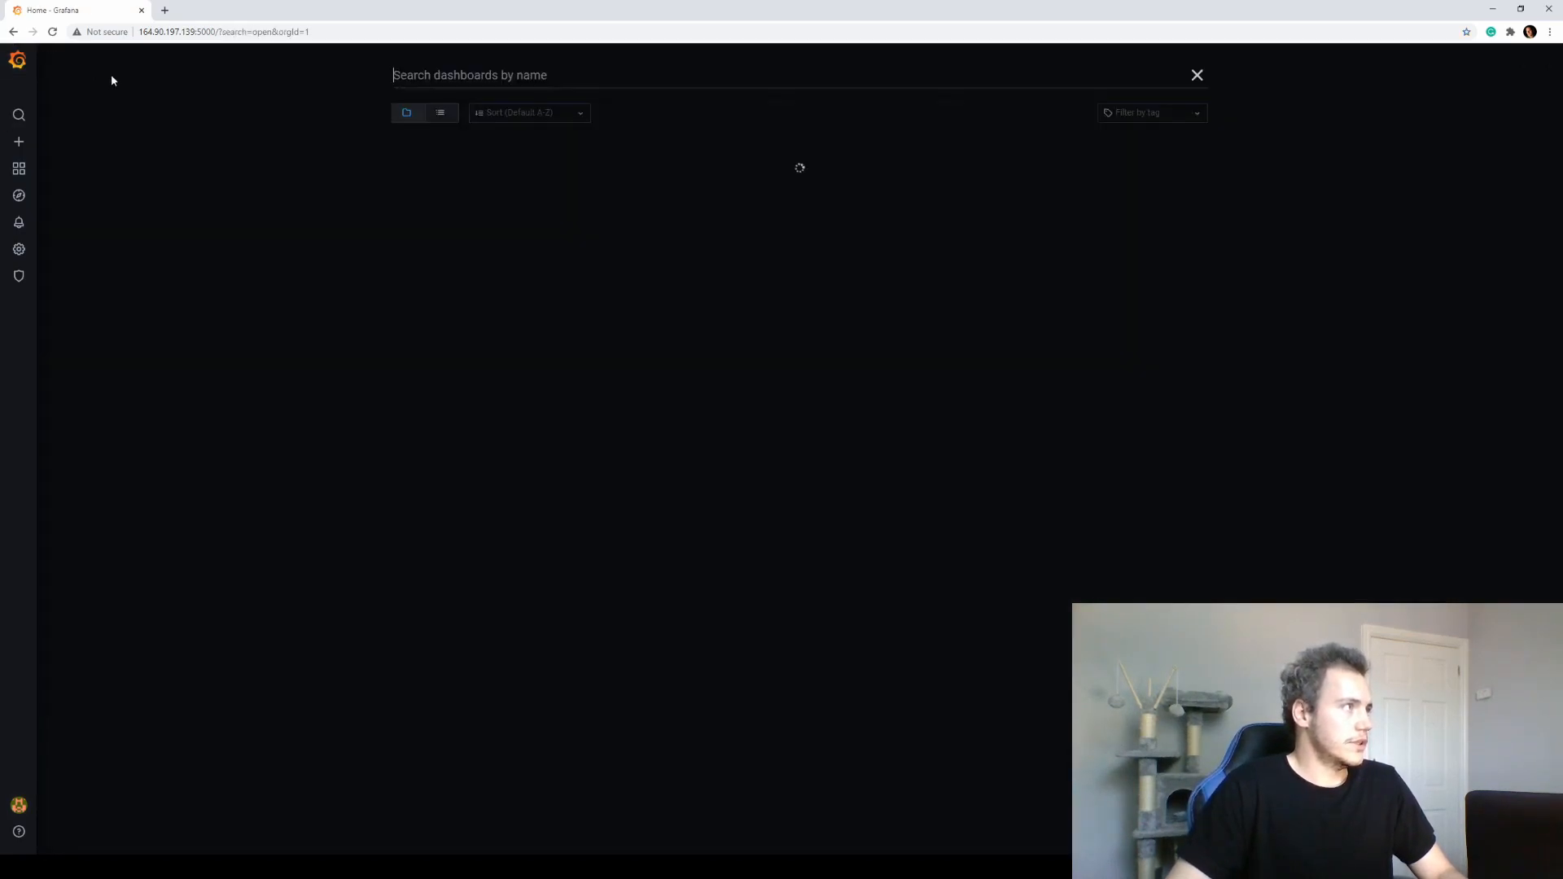
pyautogui.click(493, 180)
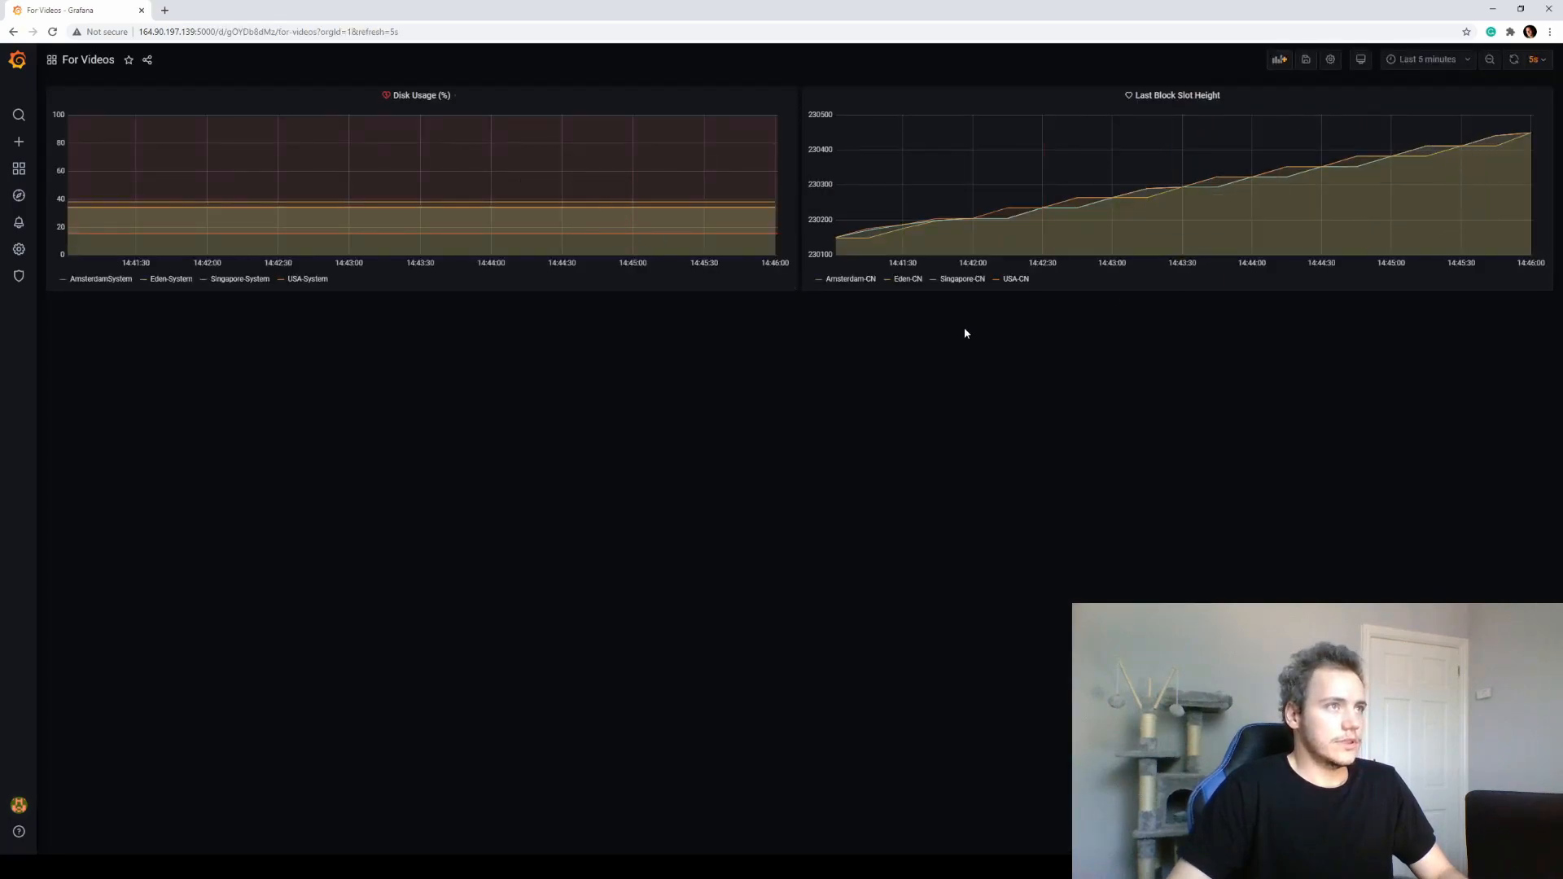
# Step: Isolate USA-CN in Last Block Slot Height and USA-System in Disk Usage (%), and inspect the slot height graph's alert marker
pyautogui.click(1015, 278)
pyautogui.click(308, 278)
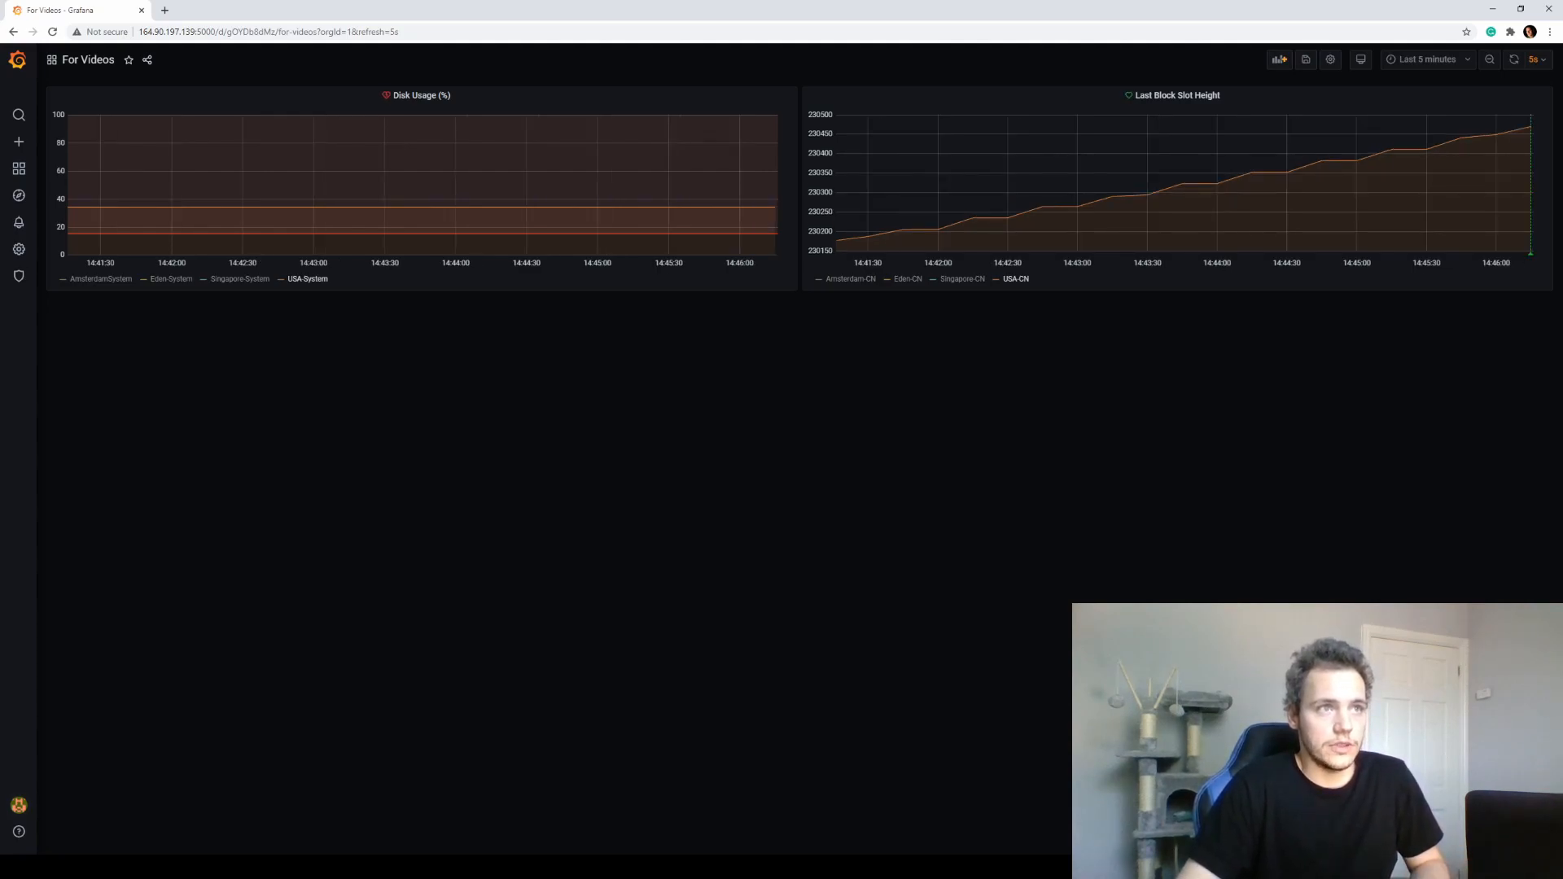
pyautogui.moveTo(1519, 262)
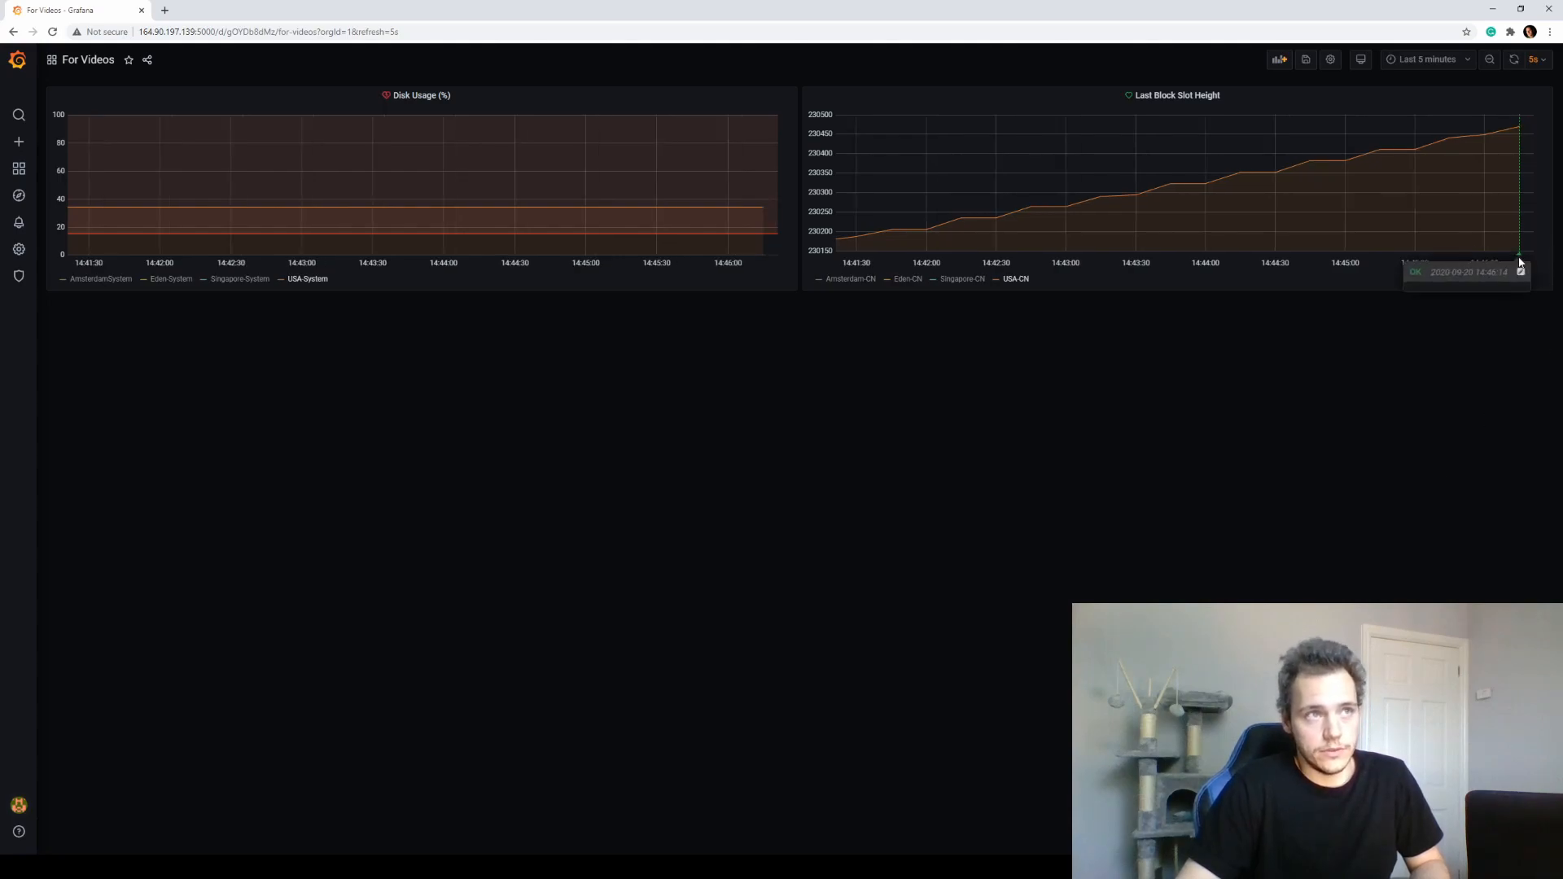